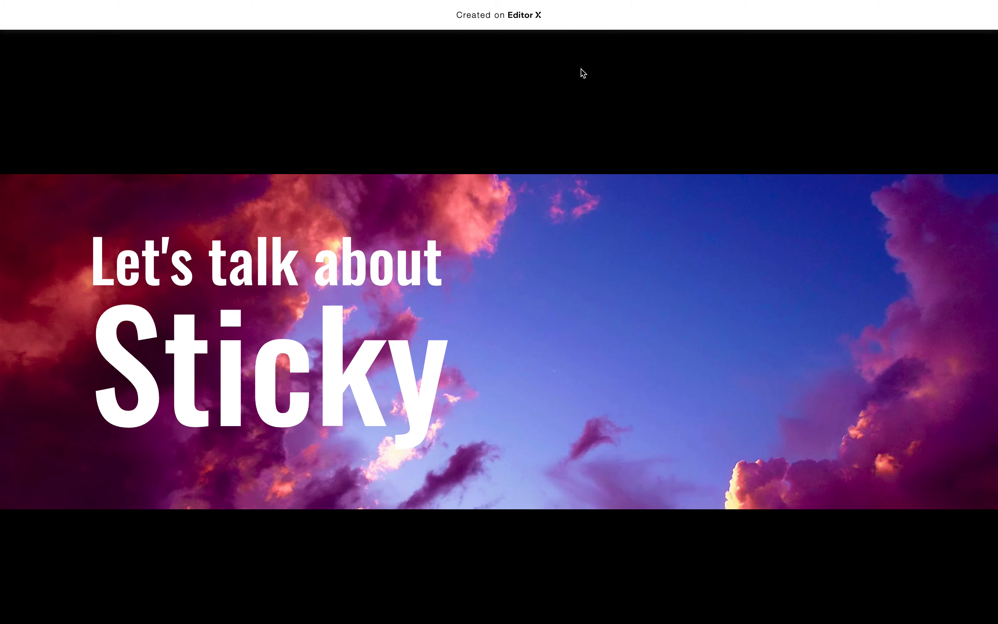
# In the Editor X editor, show the page layers and set the cloud image's scroll effect to Sticky
pyautogui.hotkey('ctrl', 'Left')
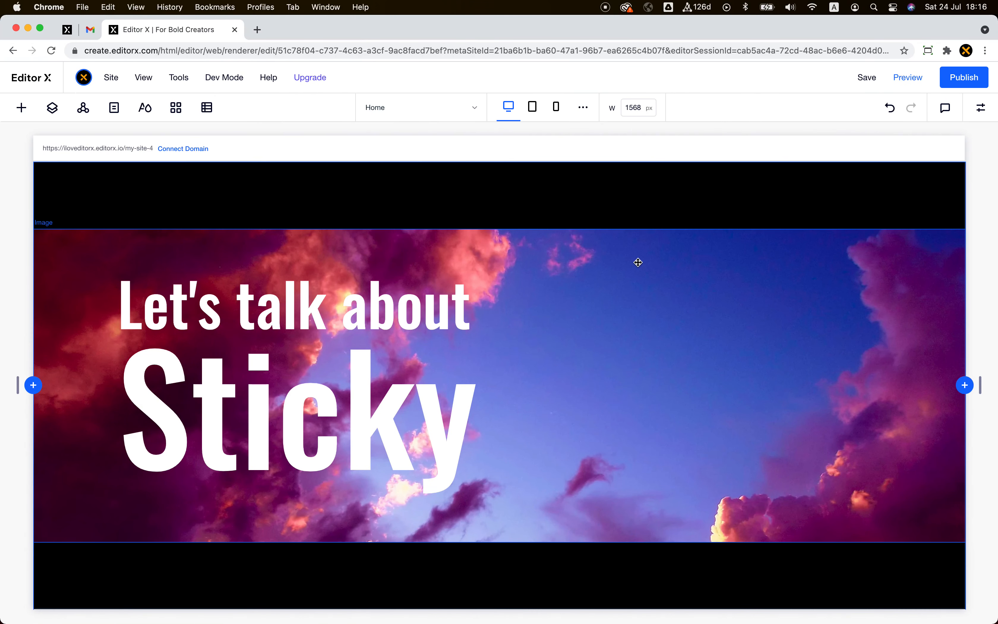
pyautogui.scroll(-1, 639, 263)
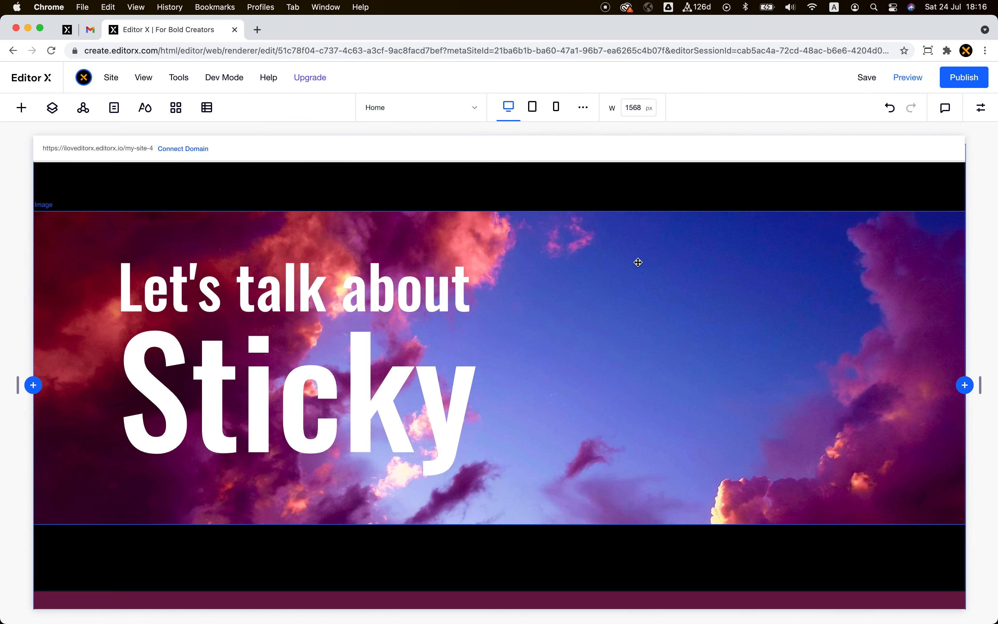
pyautogui.click(638, 262)
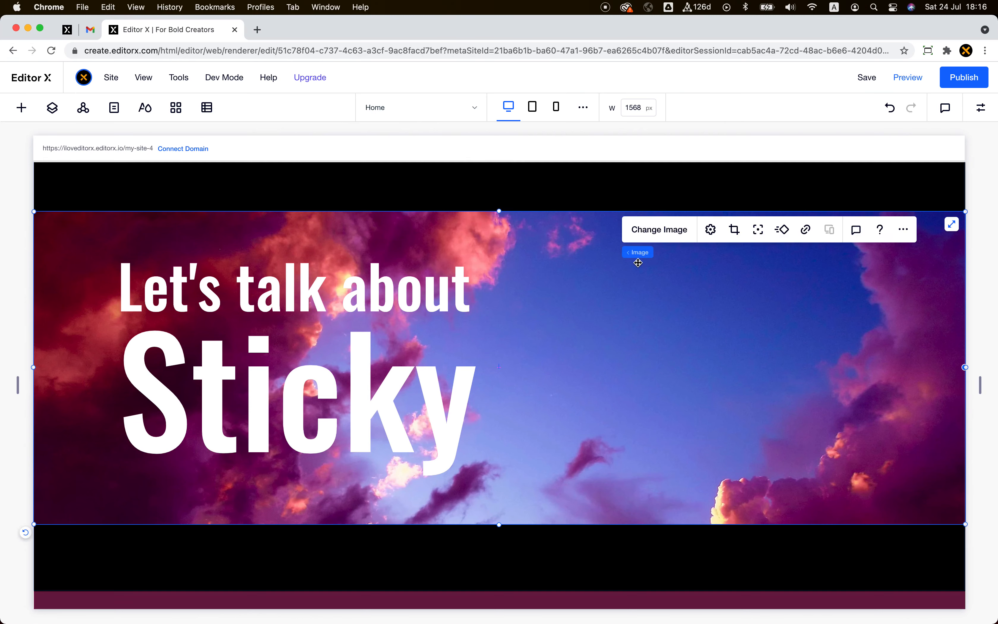
pyautogui.click(981, 107)
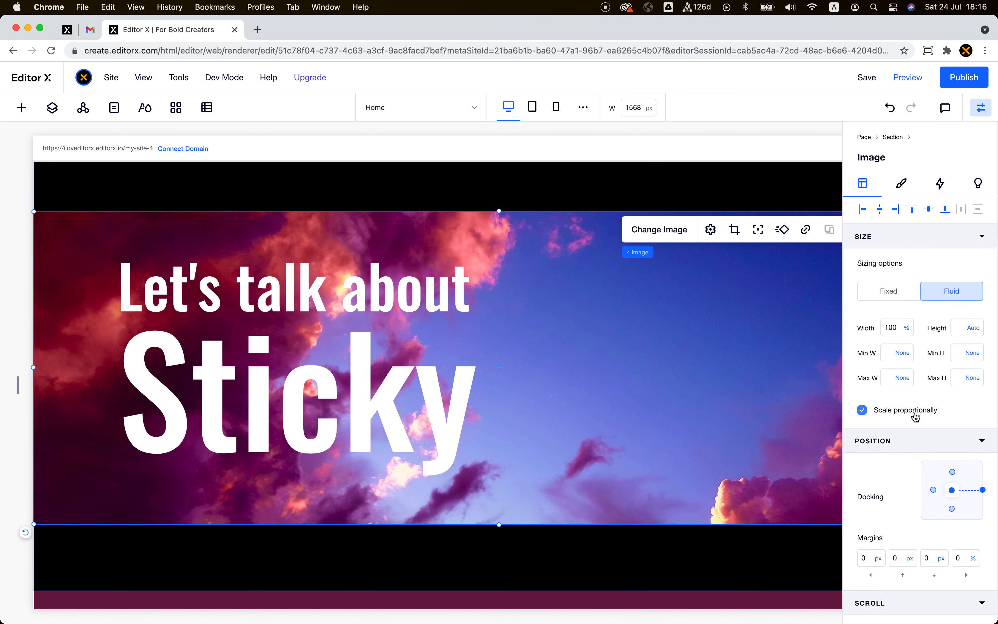
pyautogui.scroll(-3, 927, 355)
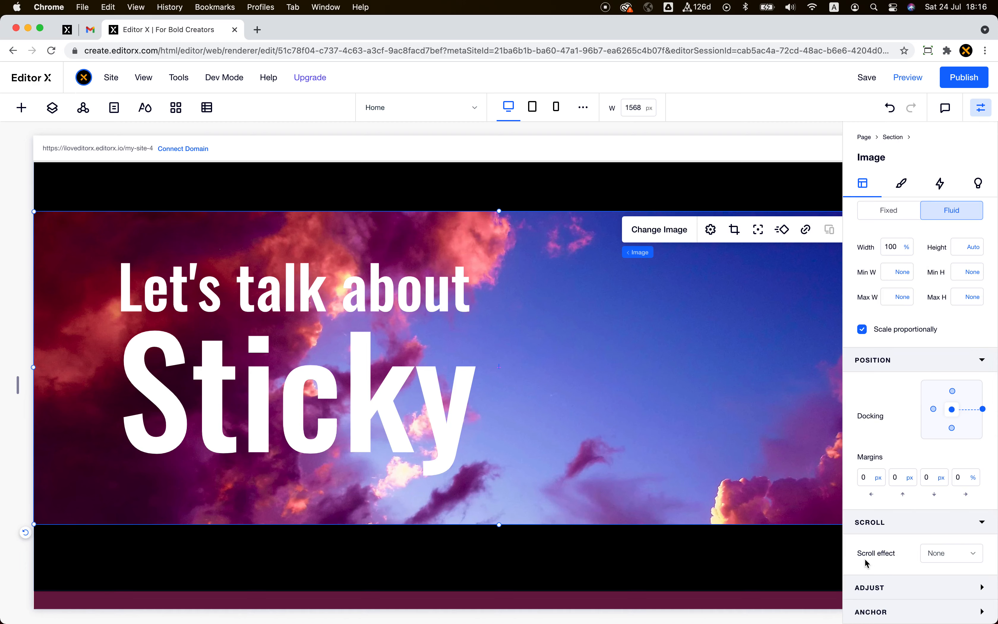
pyautogui.click(956, 555)
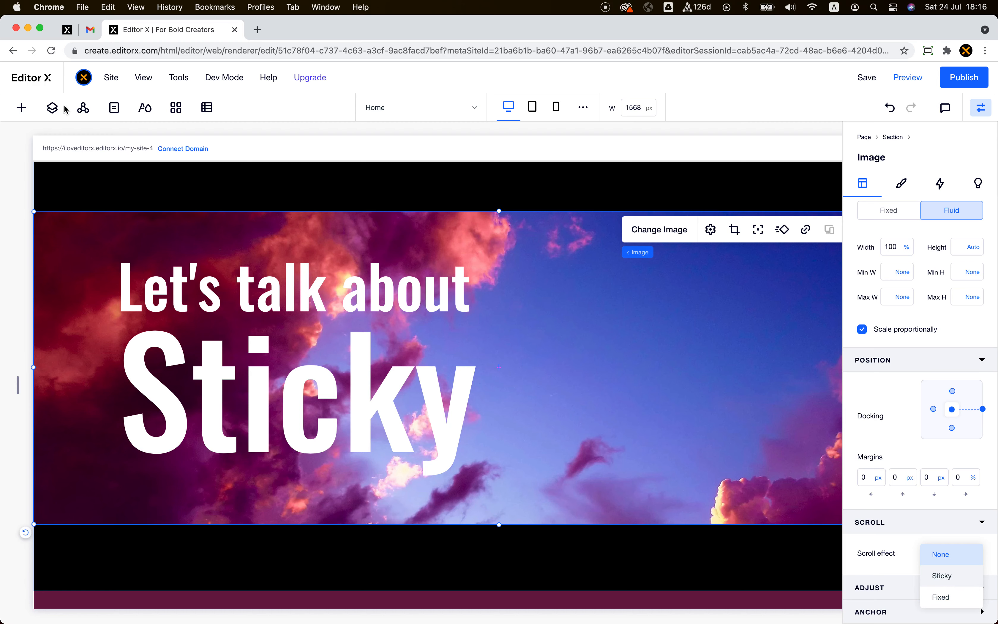
pyautogui.click(52, 108)
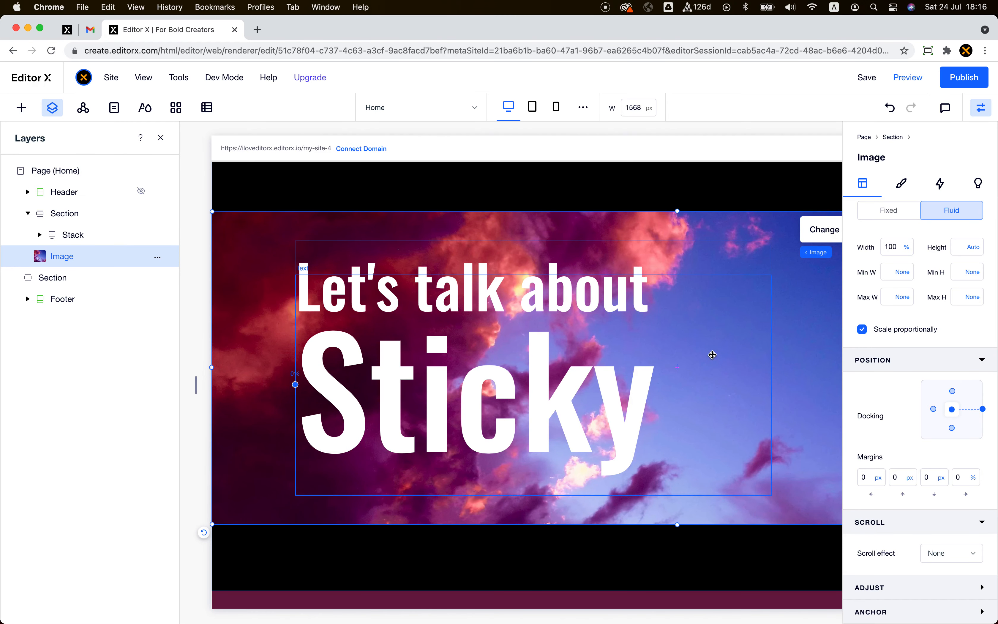
pyautogui.hscroll(2, 778, 382)
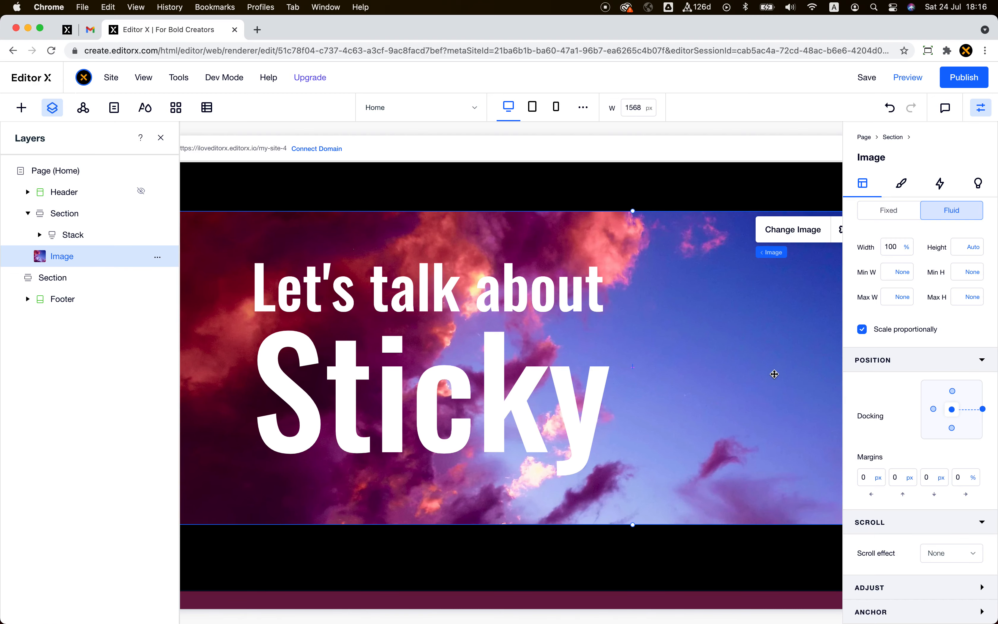
pyautogui.click(955, 555)
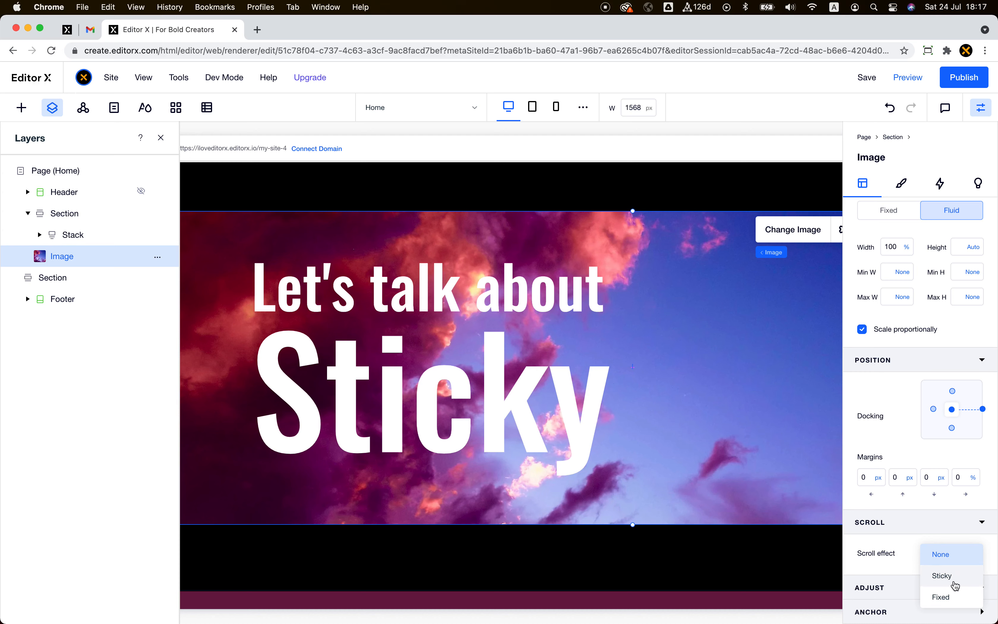
pyautogui.click(944, 576)
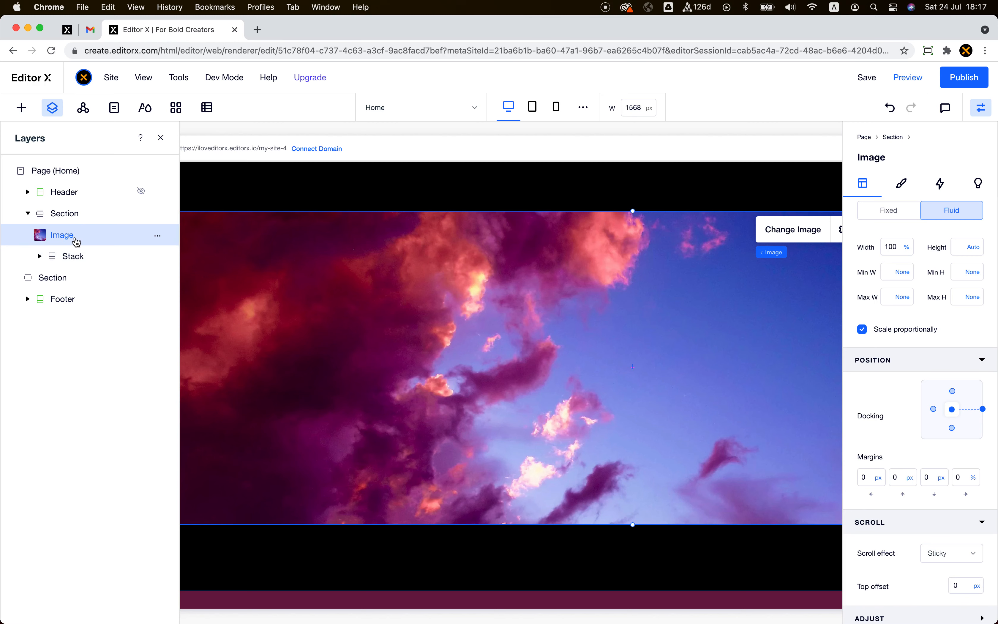
# Move the cloud image backward so it sits behind the text stack, and close the layers list
pyautogui.moveTo(78, 240); pyautogui.dragTo(78, 261)
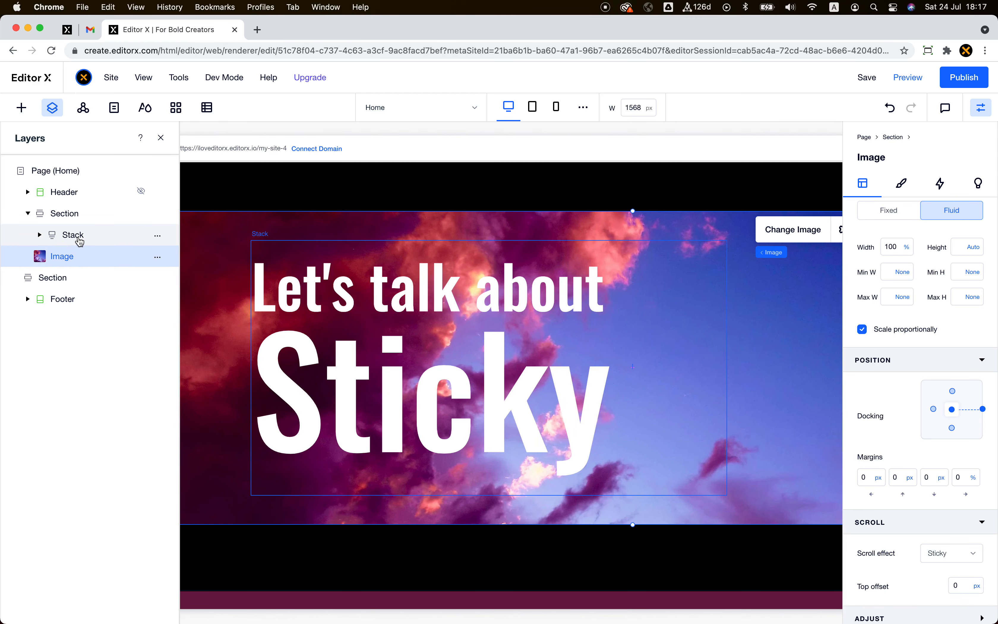
pyautogui.press('super+z')
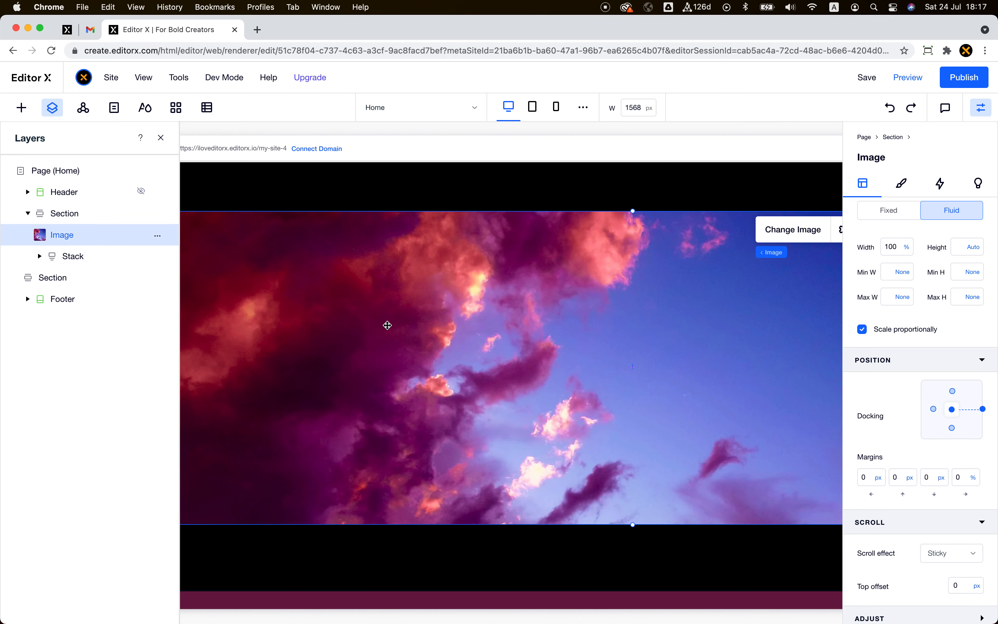
pyautogui.rightClick(387, 327)
pyautogui.moveTo(445, 300)
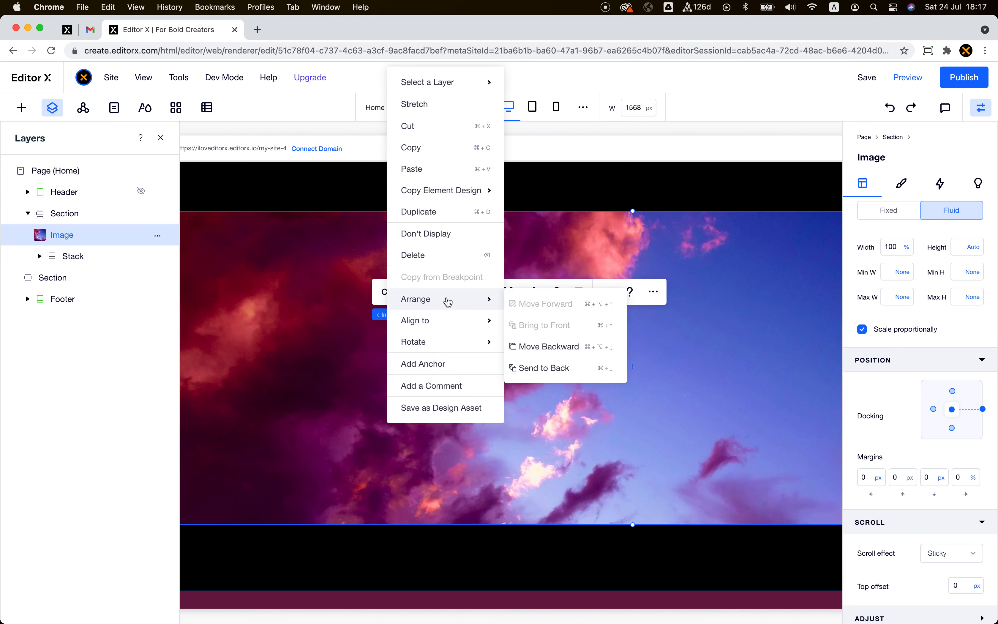
pyautogui.click(592, 356)
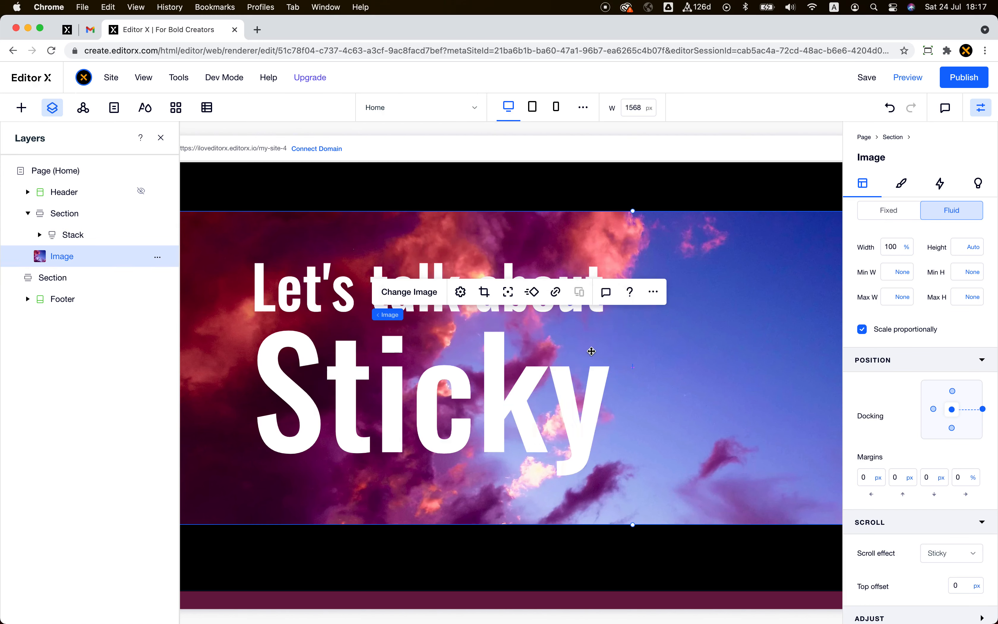
pyautogui.press('super+z')
pyautogui.click(348, 363)
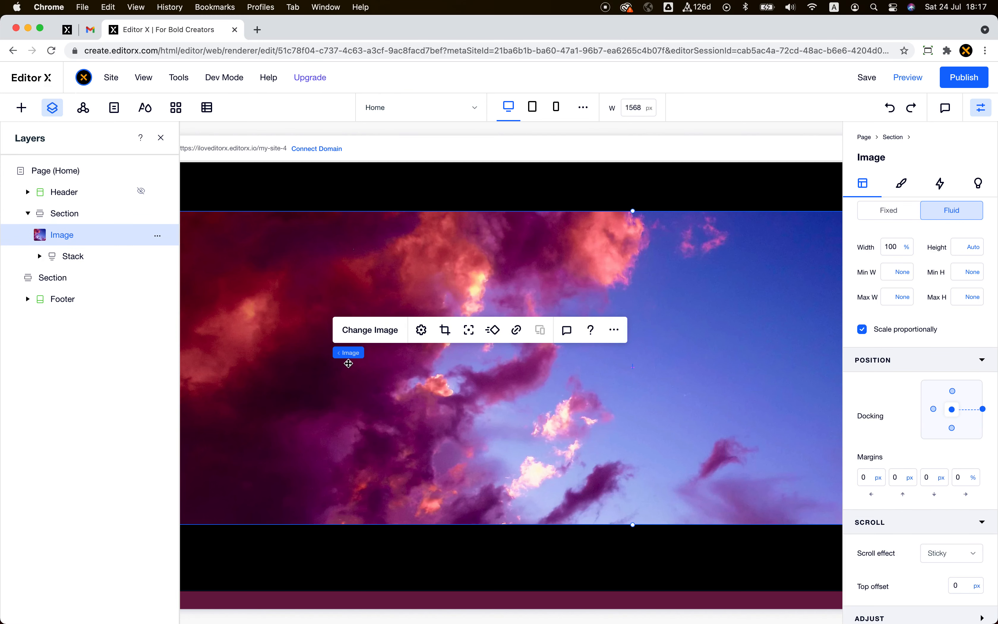
pyautogui.press('super+shift+z')
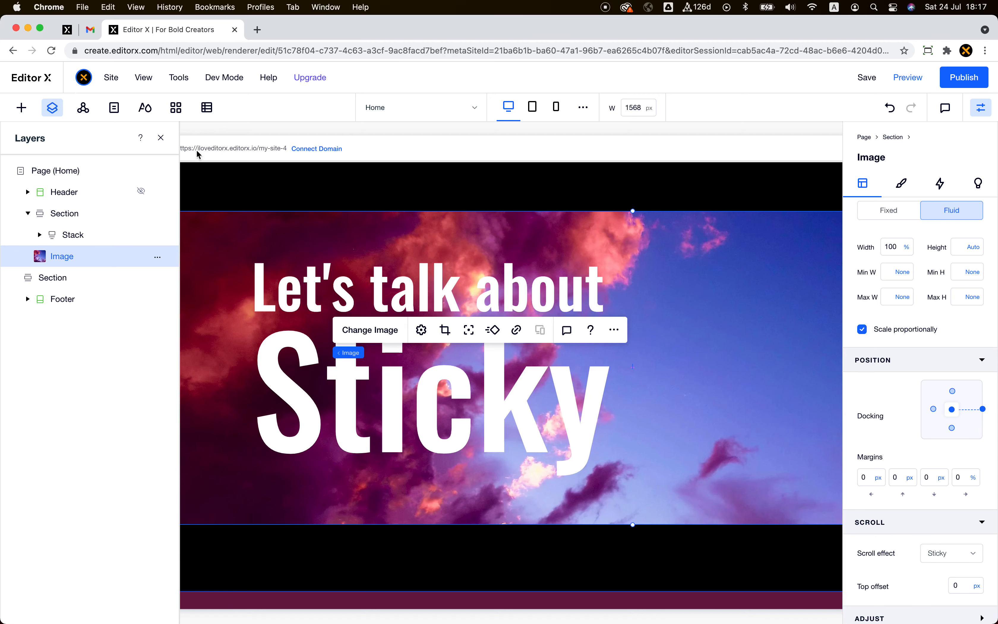
pyautogui.click(160, 138)
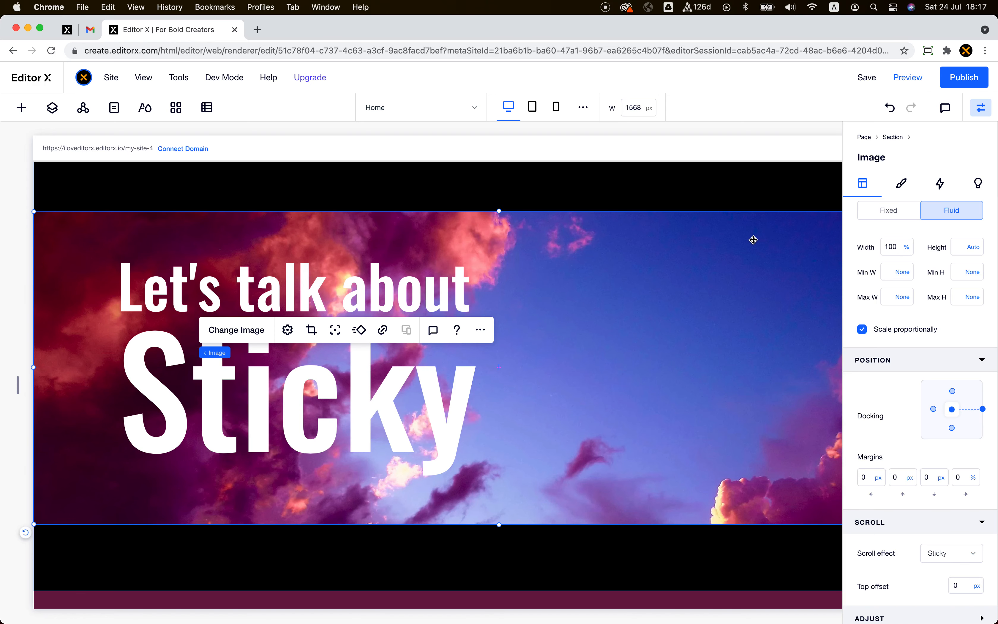
# Preview the page and examine how the sticky image and heading behave while scrolling towards the next section, returning to the editor
pyautogui.click(916, 82)
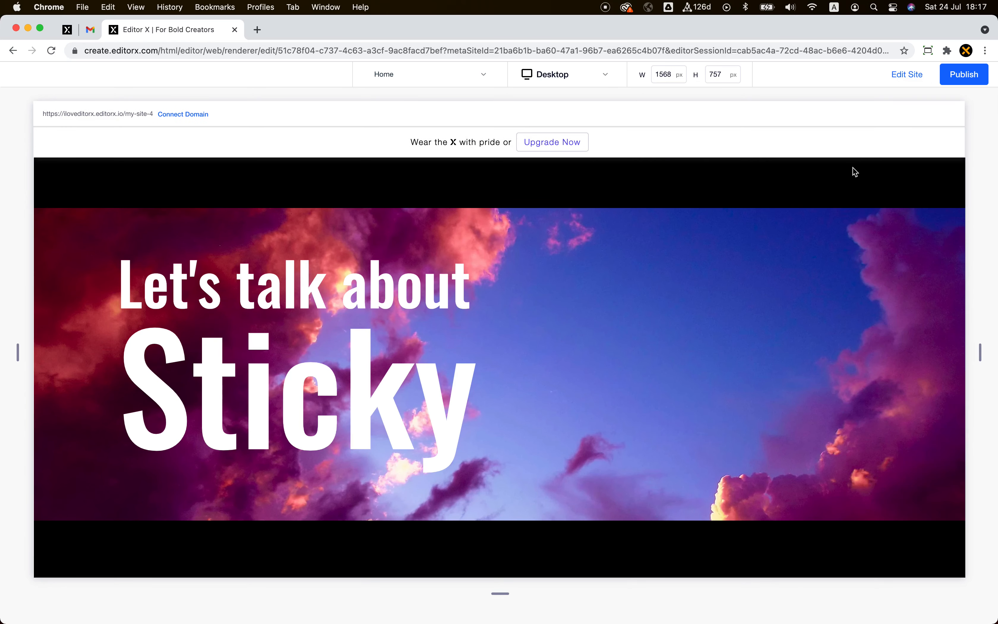
pyautogui.scroll(-3, 783, 213)
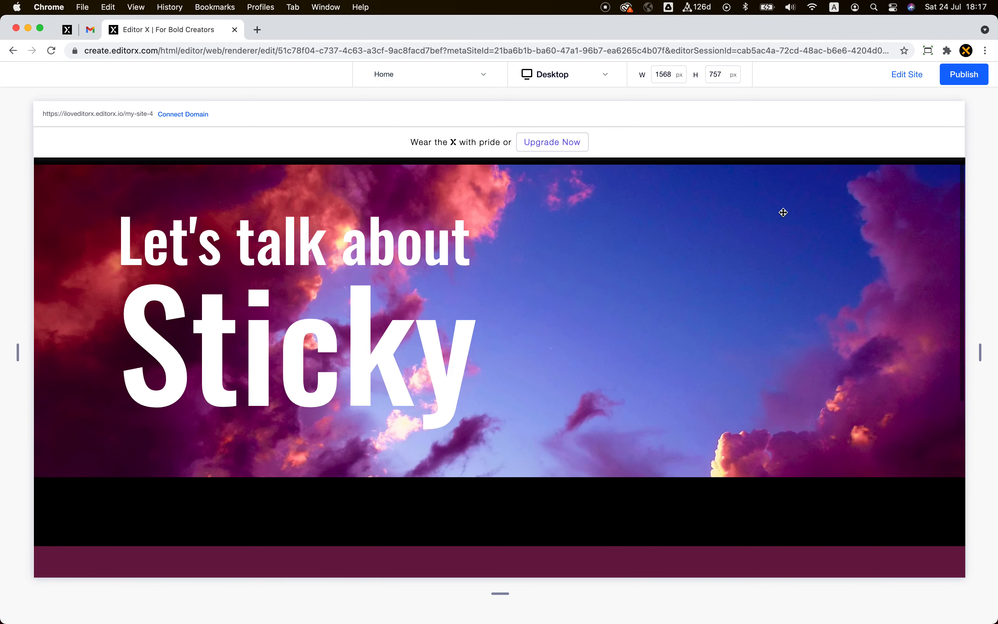
pyautogui.scroll(2, 783, 212)
pyautogui.scroll(-4, 783, 212)
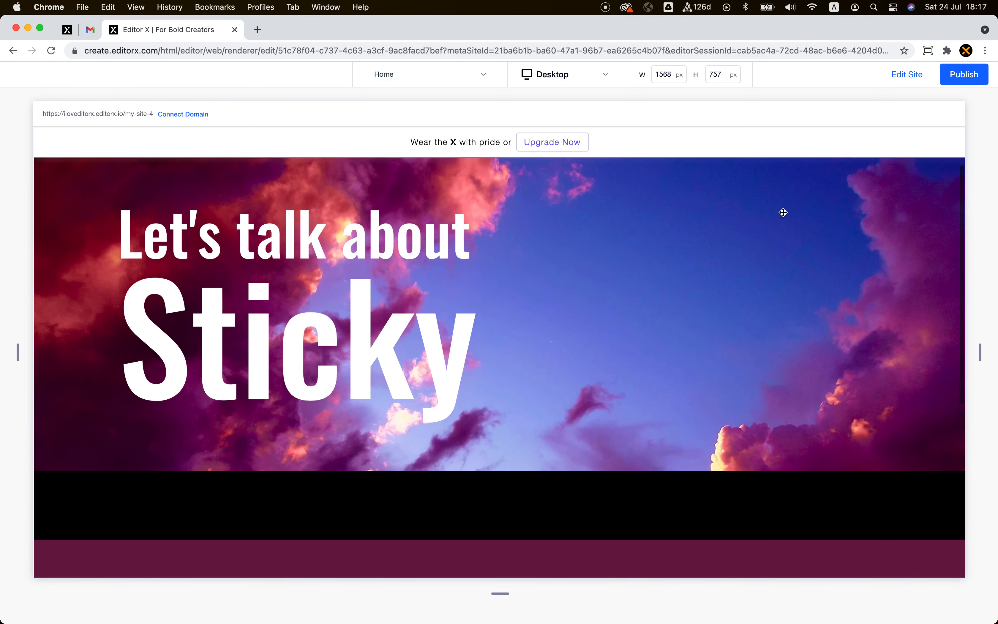
pyautogui.scroll(-5, 784, 213)
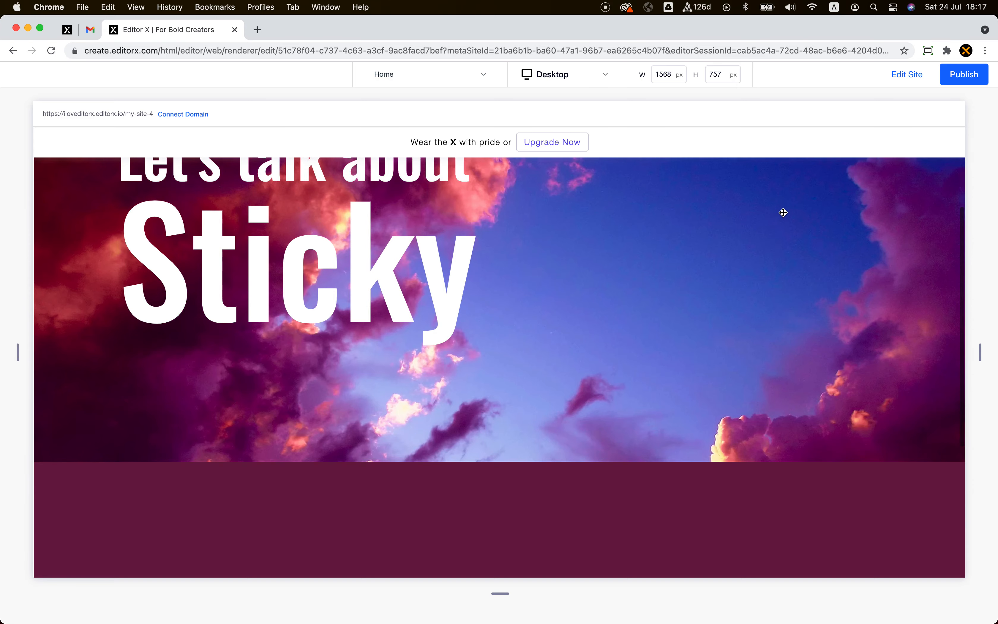
pyautogui.scroll(8, 783, 213)
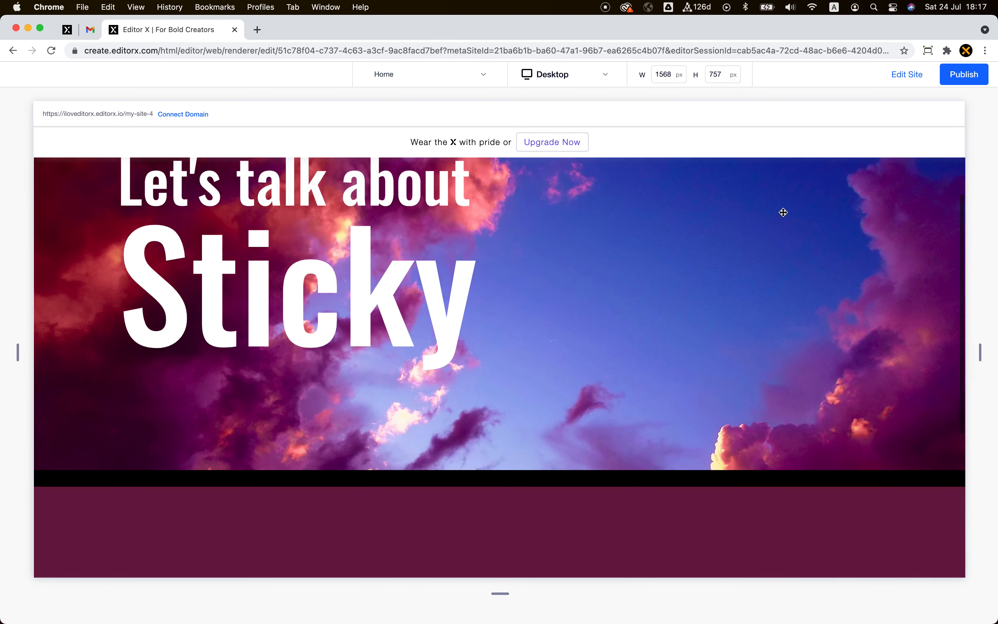
pyautogui.scroll(1, 784, 213)
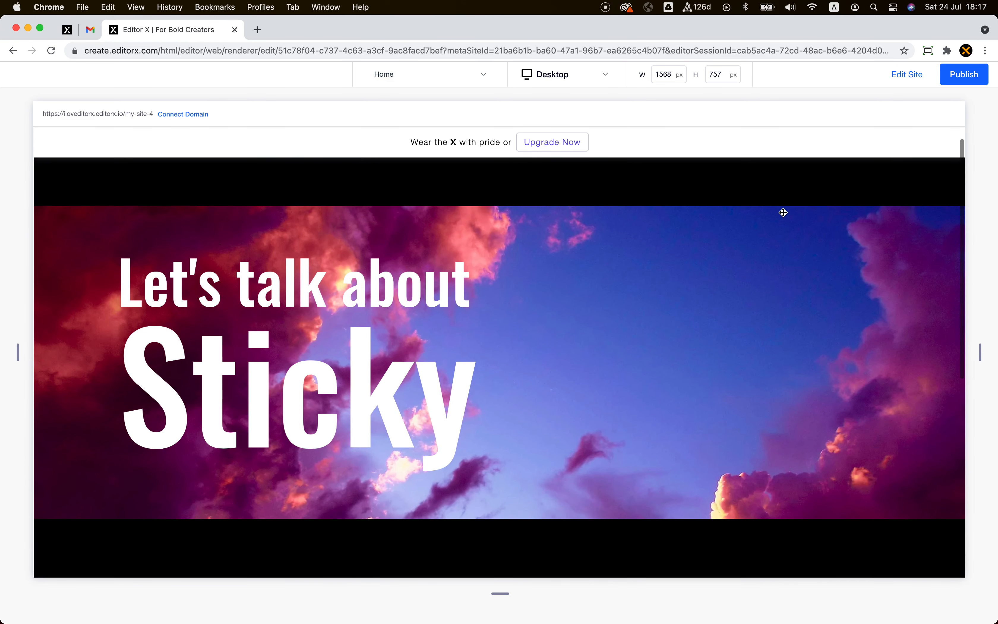
pyautogui.scroll(-1, 783, 212)
pyautogui.scroll(-2, 784, 212)
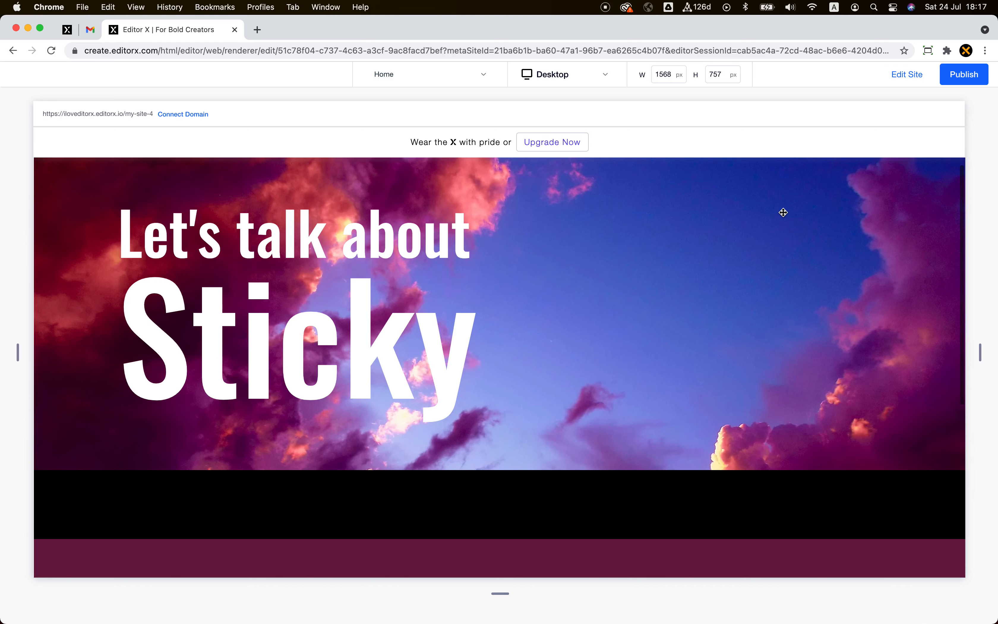
pyautogui.scroll(3, 784, 213)
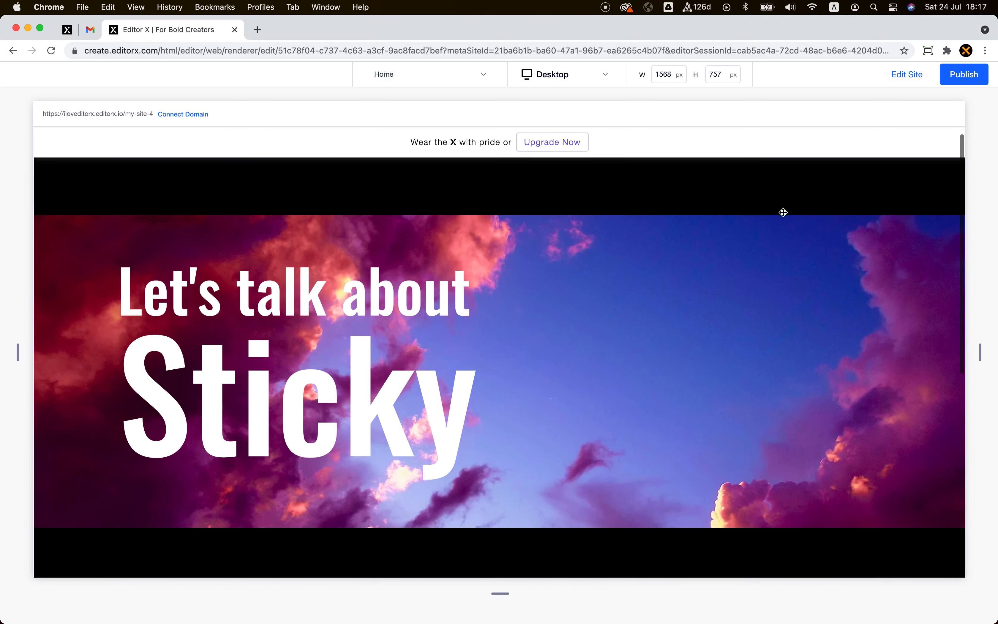
pyautogui.scroll(-2, 783, 213)
pyautogui.scroll(-3, 783, 212)
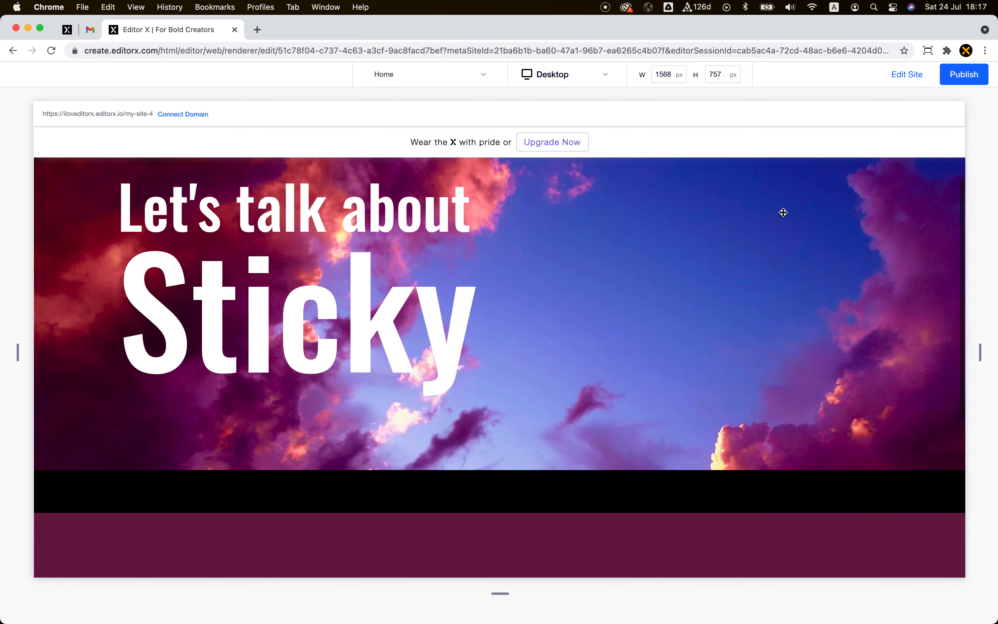
pyautogui.scroll(-4, 784, 213)
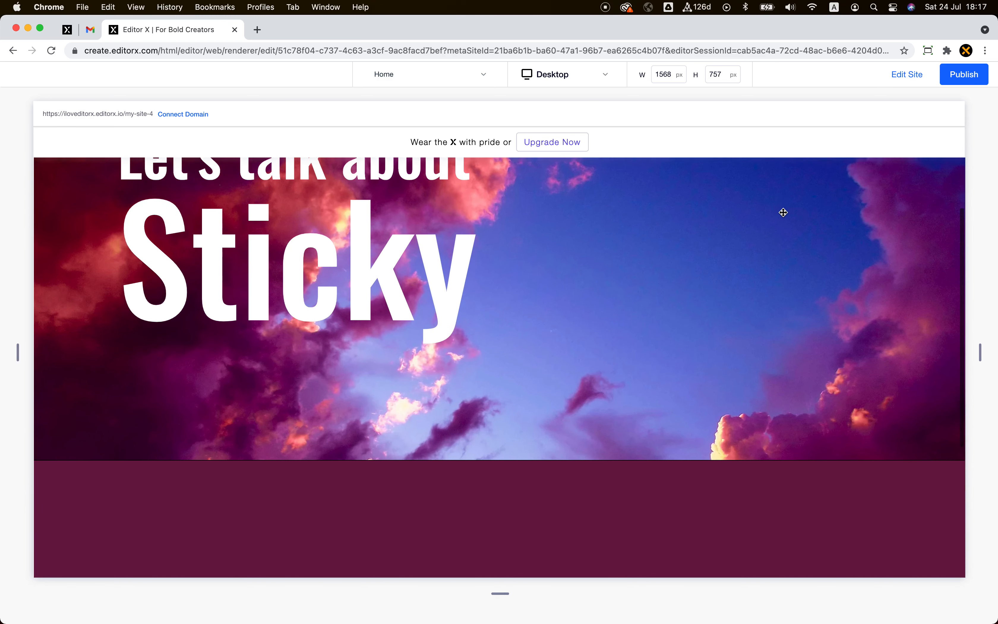
pyautogui.scroll(5, 707, 352)
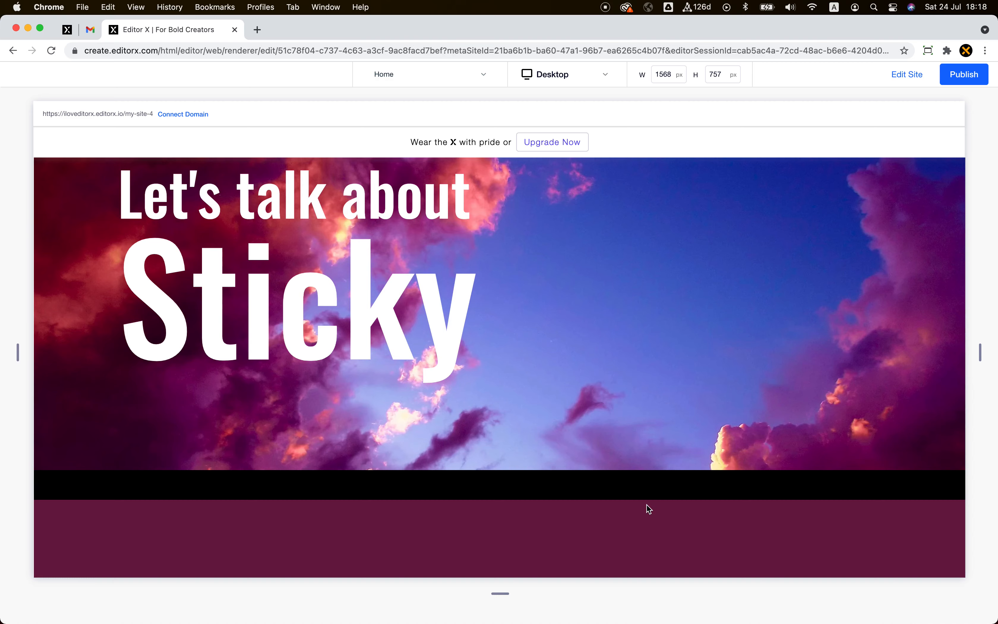
pyautogui.scroll(-2, 647, 507)
pyautogui.scroll(2, 647, 507)
pyautogui.scroll(-2, 646, 505)
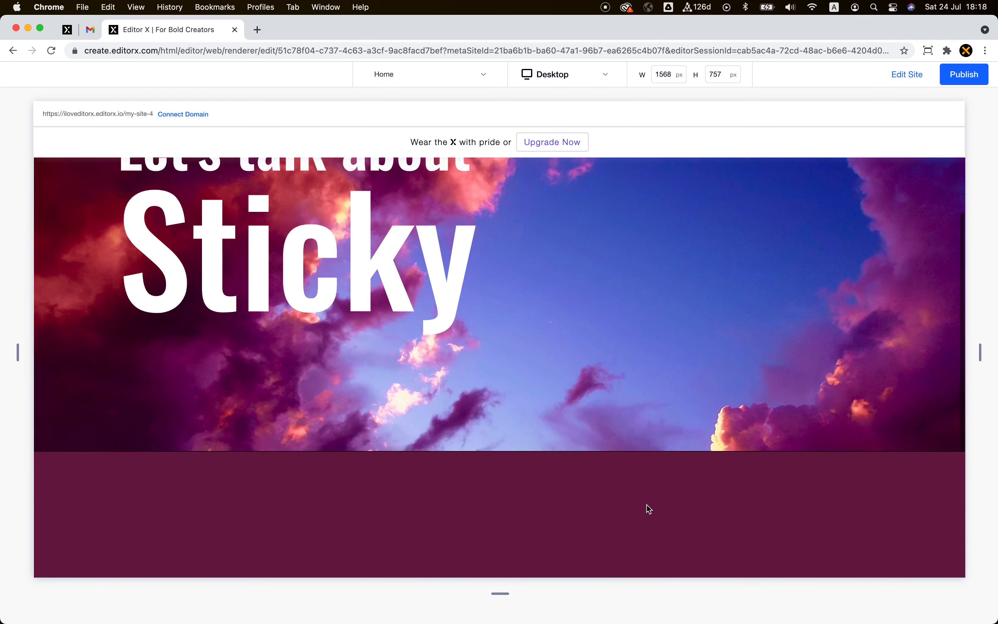
pyautogui.scroll(6, 646, 505)
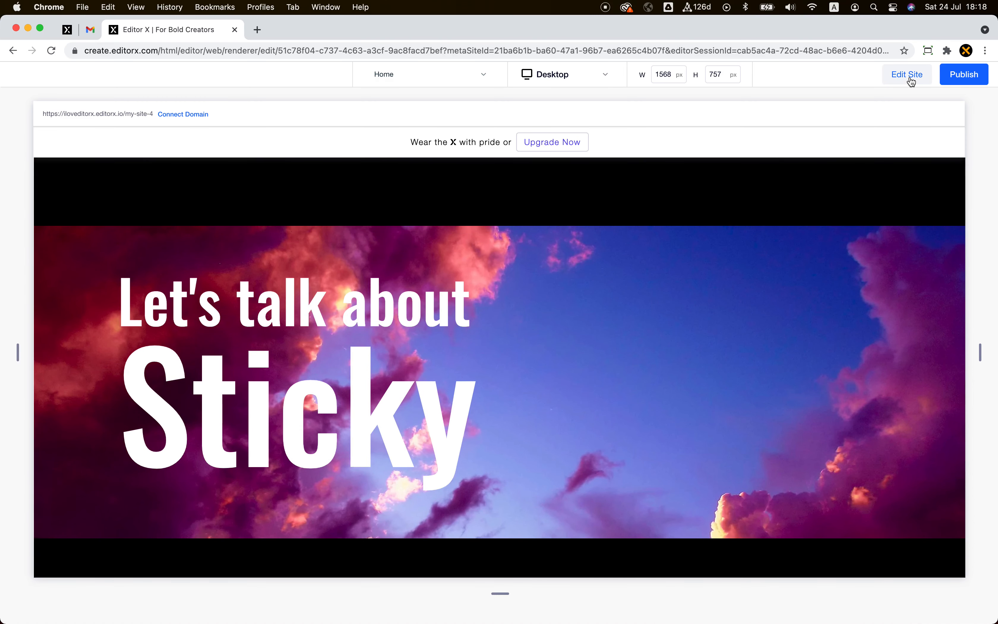
pyautogui.press('super+shift+p')
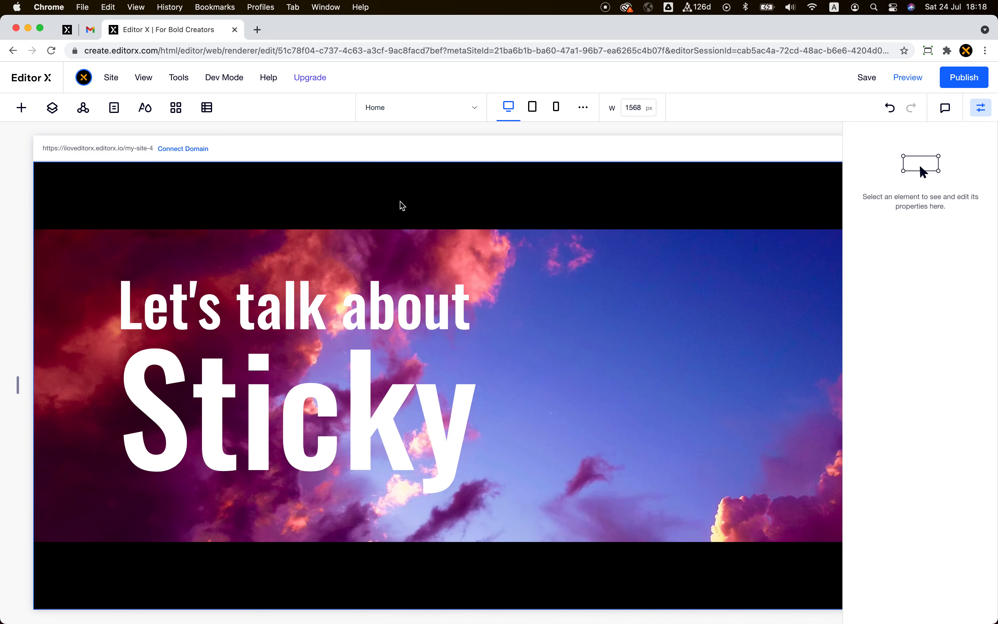
# Inspect the overflow content setting of the black section that contains the cloud image
pyautogui.click(389, 212)
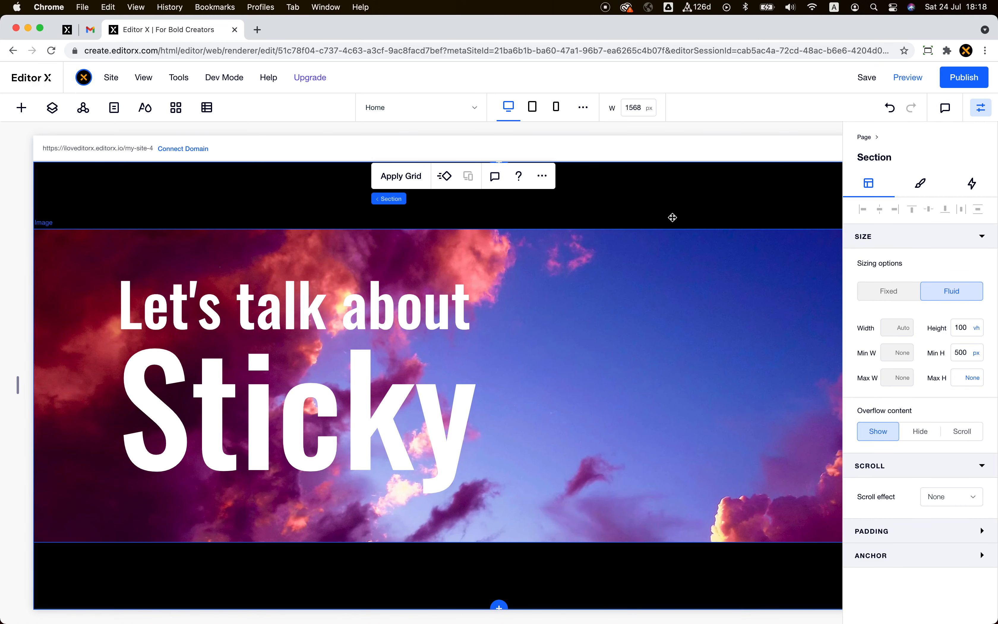
pyautogui.scroll(3, 934, 438)
pyautogui.scroll(5, 936, 444)
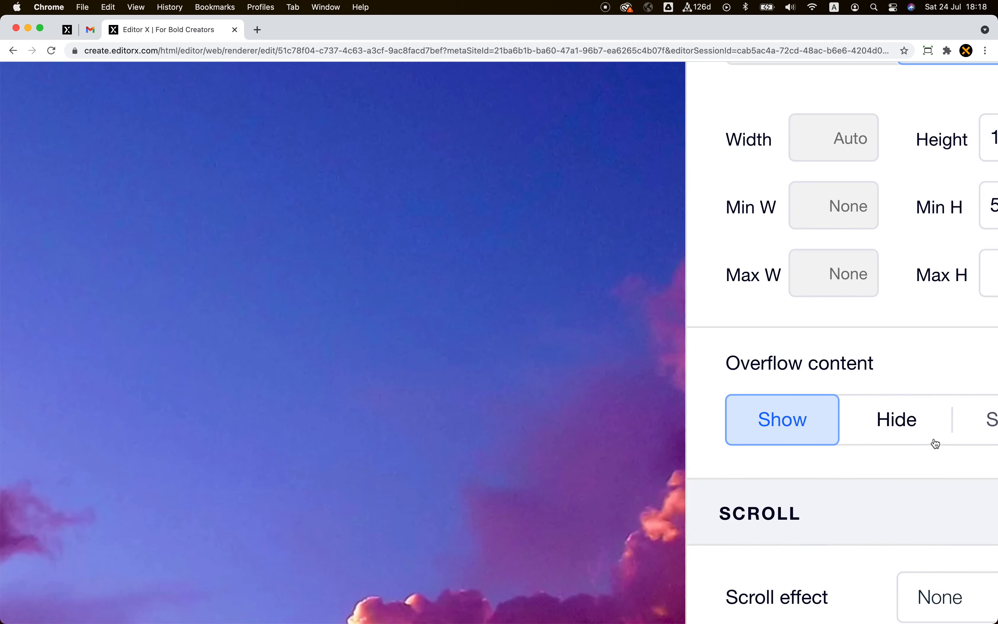
pyautogui.scroll(-8, 814, 356)
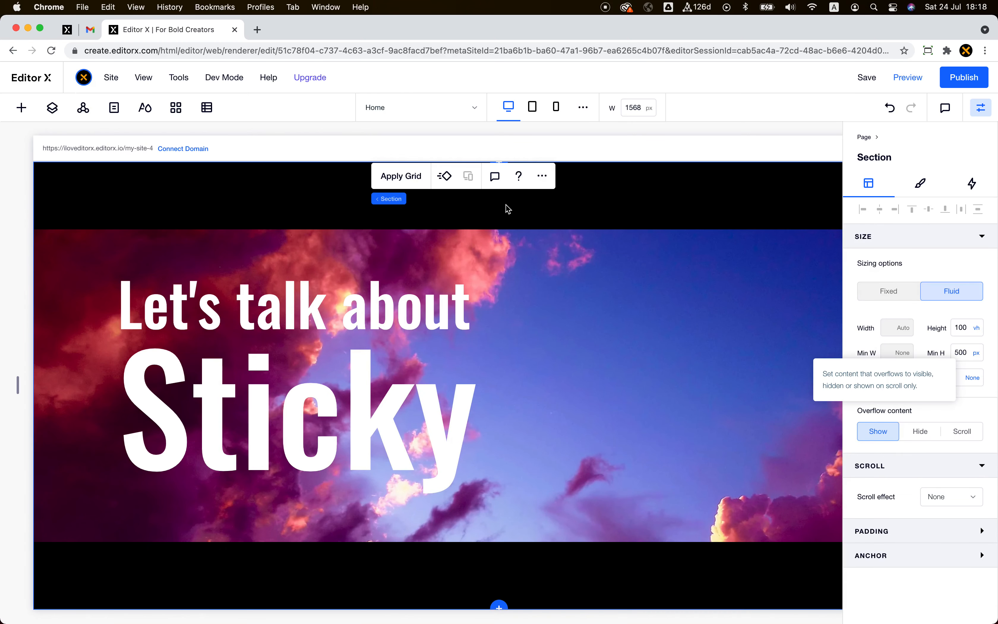
# Set the black section's overflow content to Hide, and check the cloud image's scroll effect setting
pyautogui.click(646, 307)
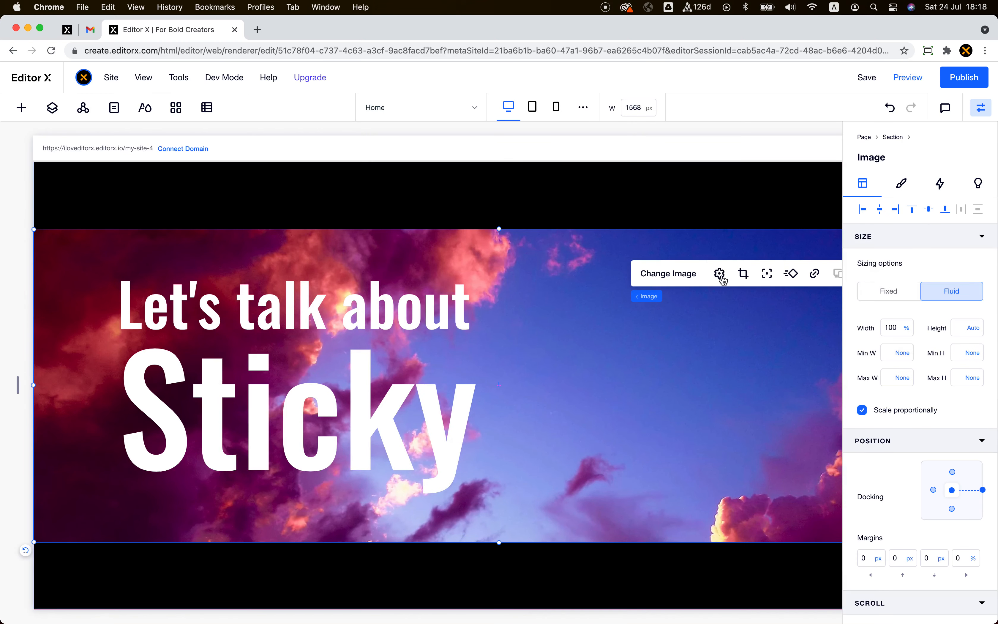
pyautogui.click(651, 217)
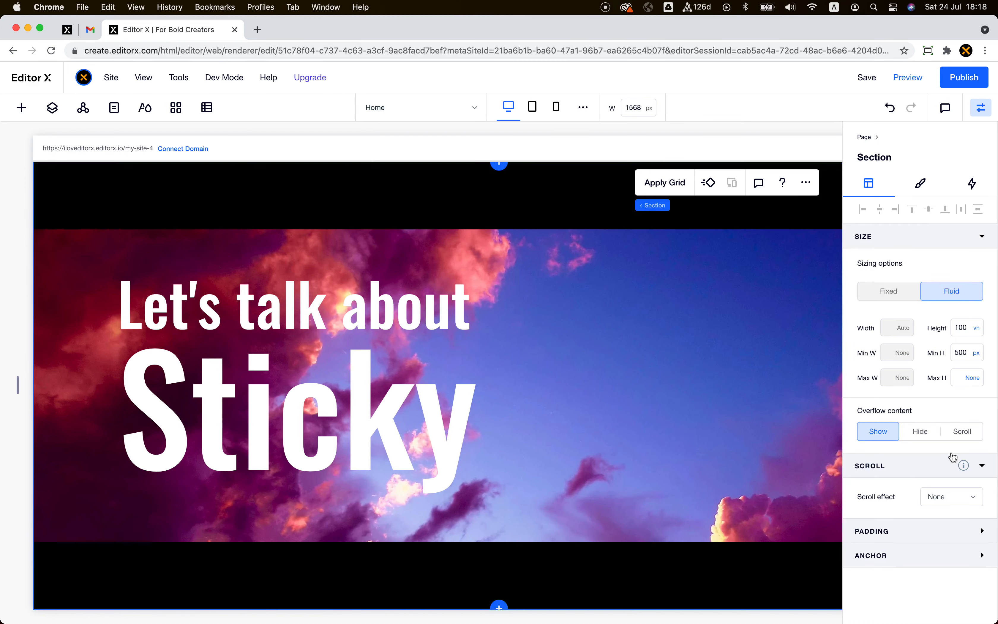
pyautogui.scroll(5, 952, 457)
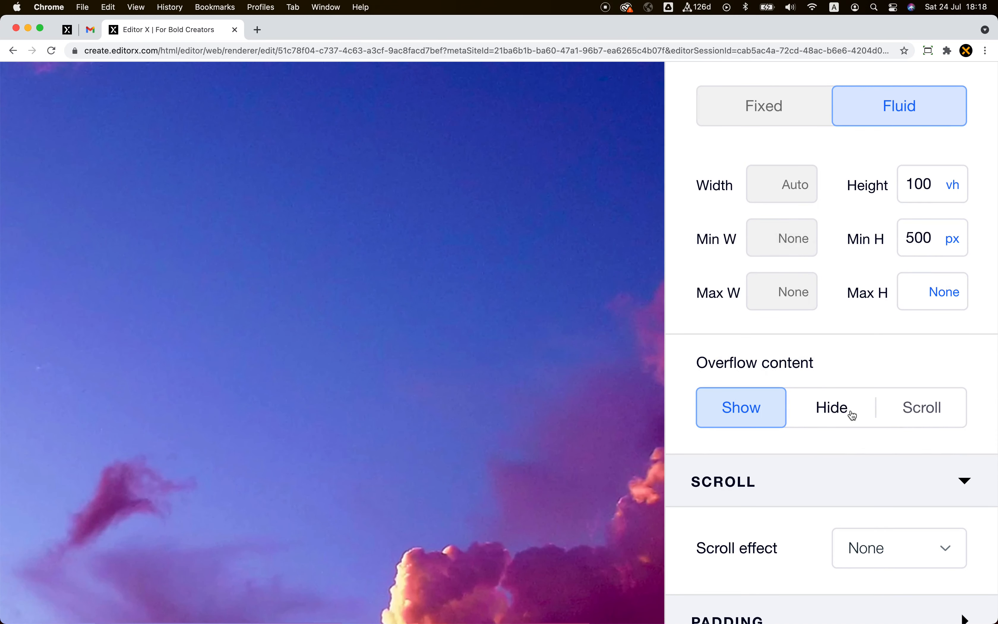
pyautogui.scroll(-5, 853, 415)
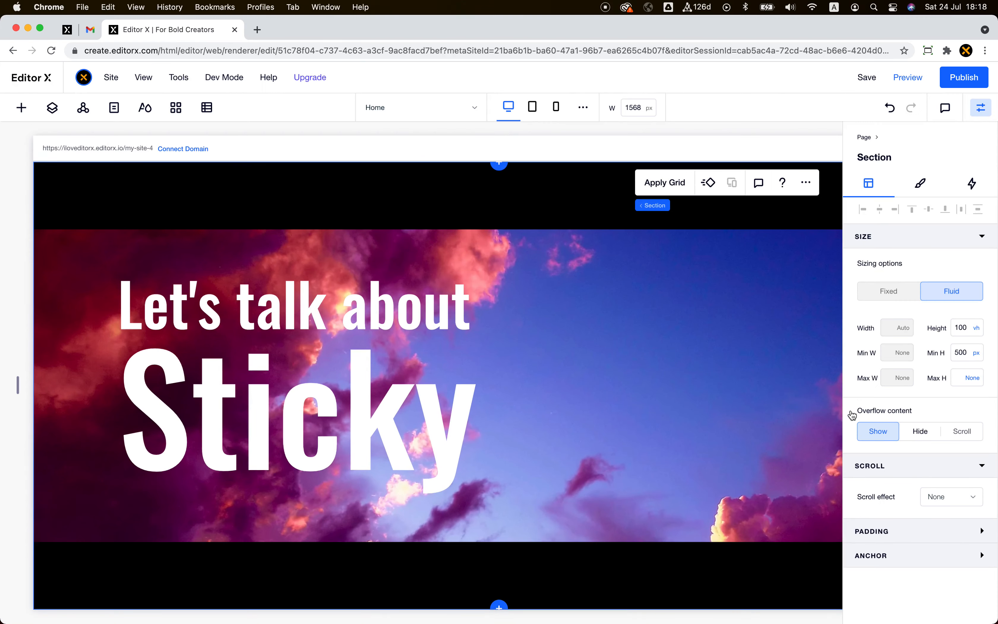
pyautogui.click(928, 433)
pyautogui.click(729, 355)
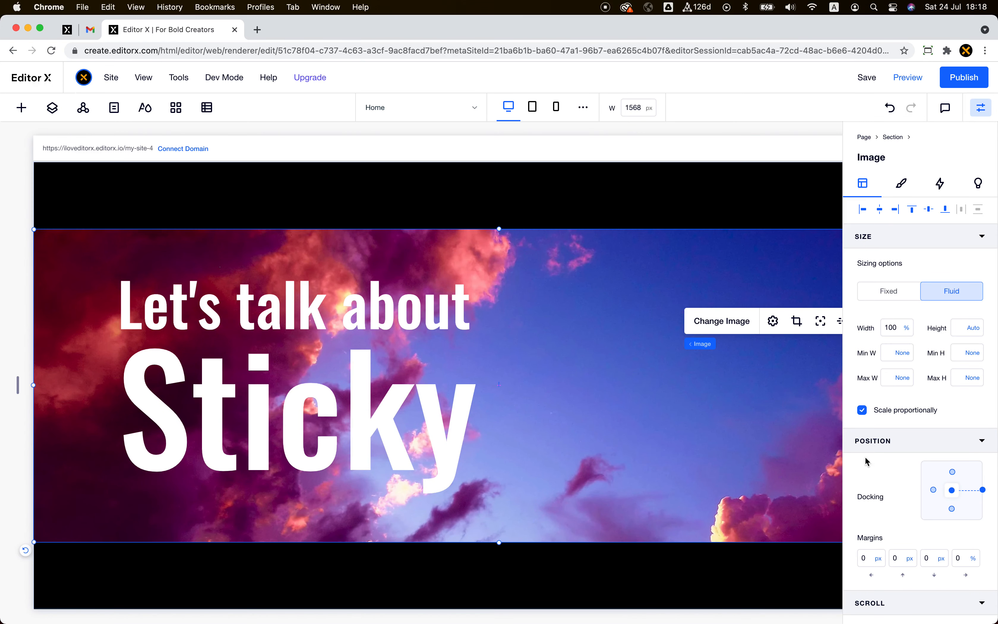
pyautogui.scroll(-3, 889, 516)
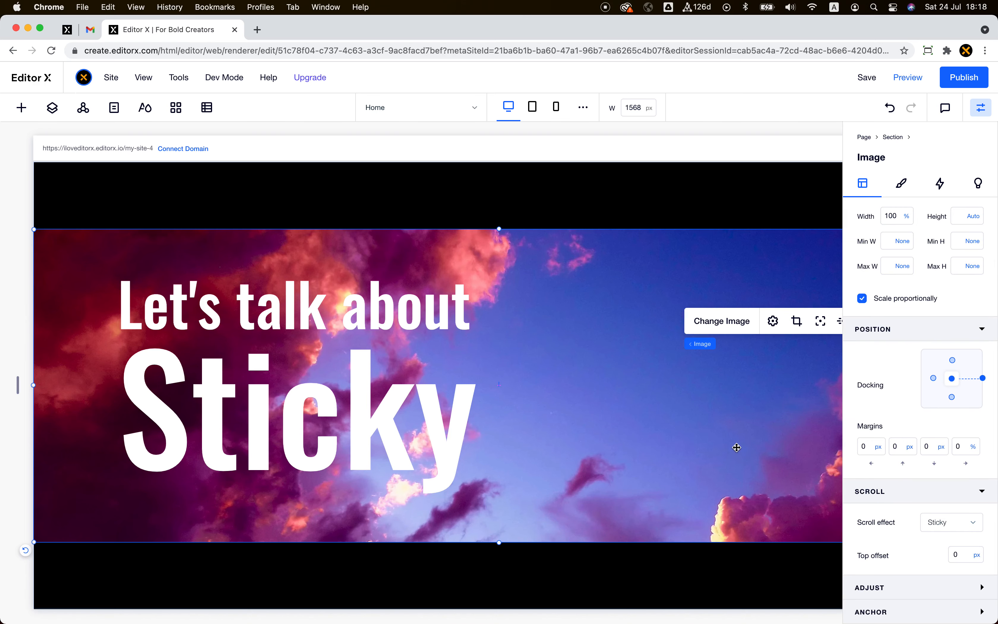
# Preview the page and examine how the cloud image behaves while scrolling with overflow content hidden, then return to the editor
pyautogui.click(907, 77)
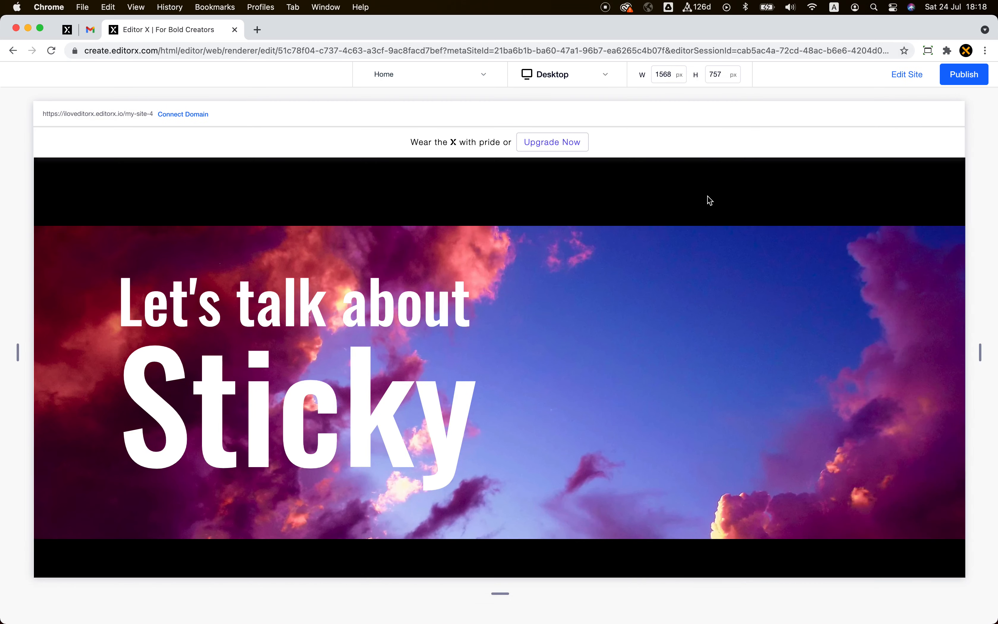
pyautogui.scroll(-5, 708, 196)
pyautogui.scroll(5, 708, 196)
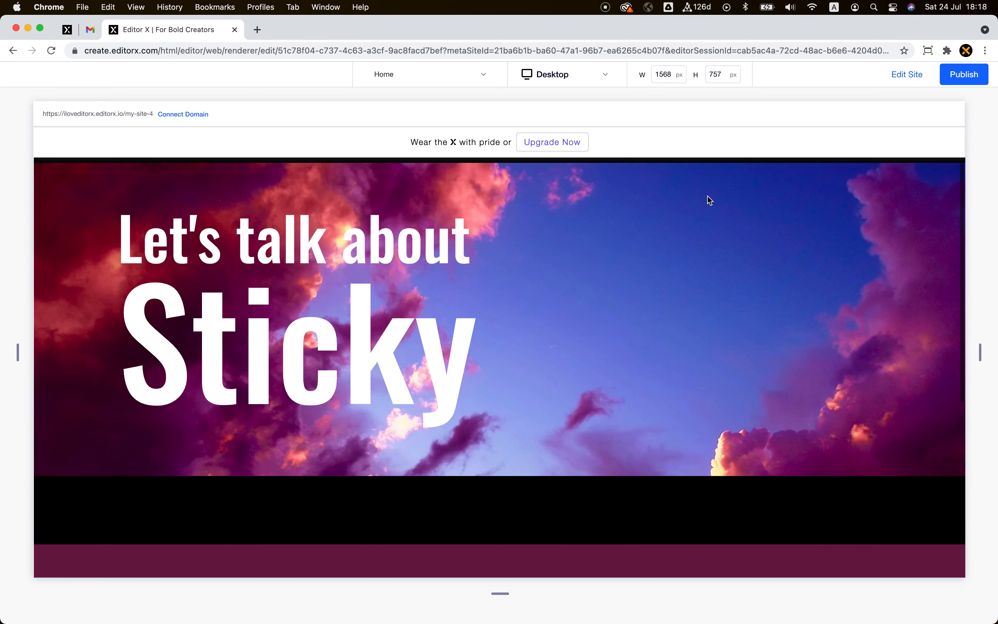
pyautogui.scroll(-5, 707, 196)
pyautogui.scroll(5, 707, 196)
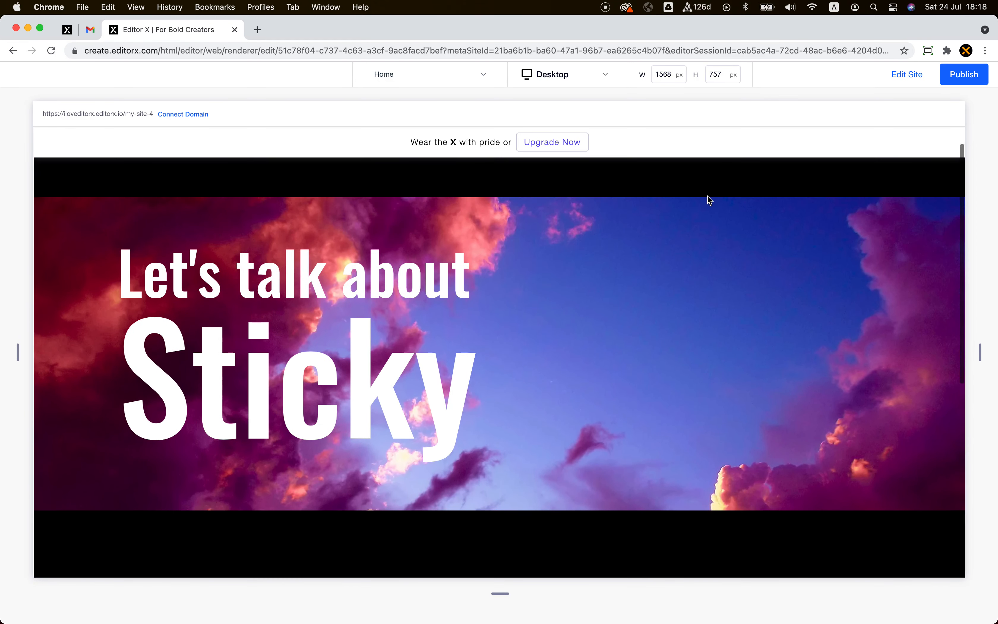
pyautogui.scroll(-3, 708, 196)
pyautogui.scroll(3, 709, 200)
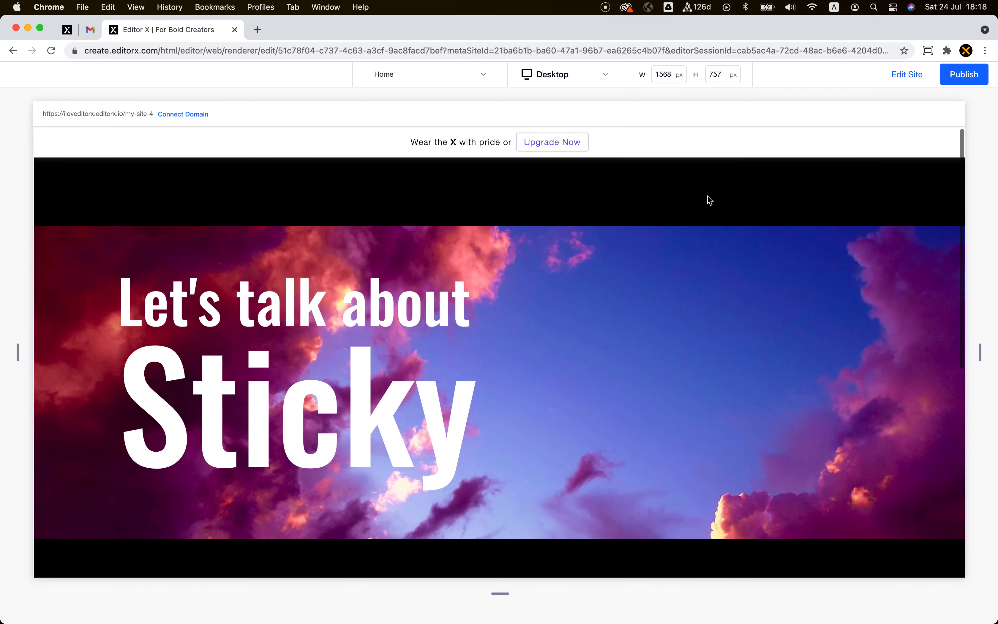
pyautogui.click(899, 81)
# Restore the black section's overflow content to Show
pyautogui.click(605, 202)
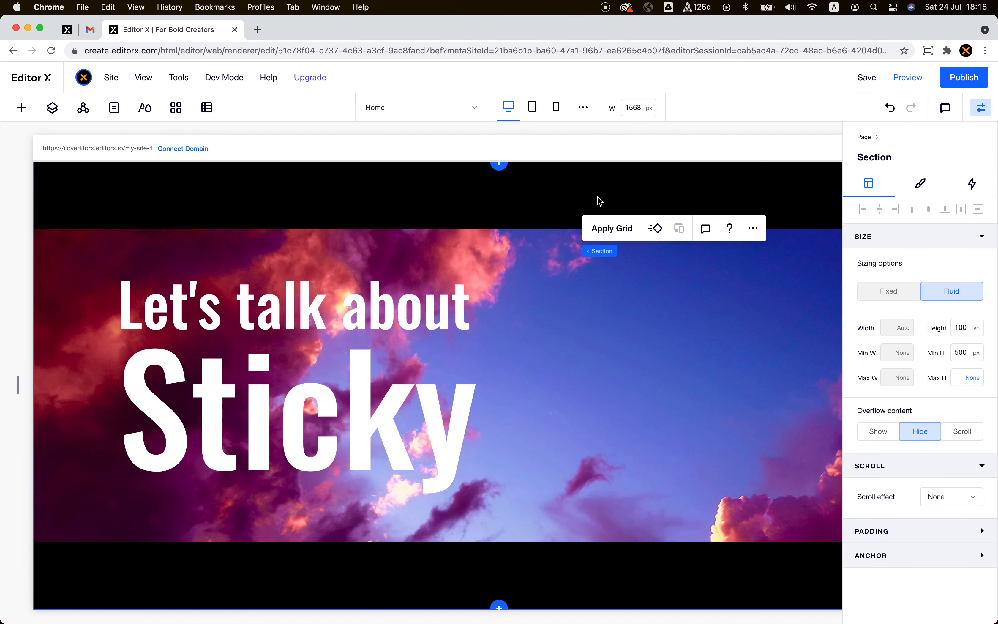
pyautogui.click(883, 437)
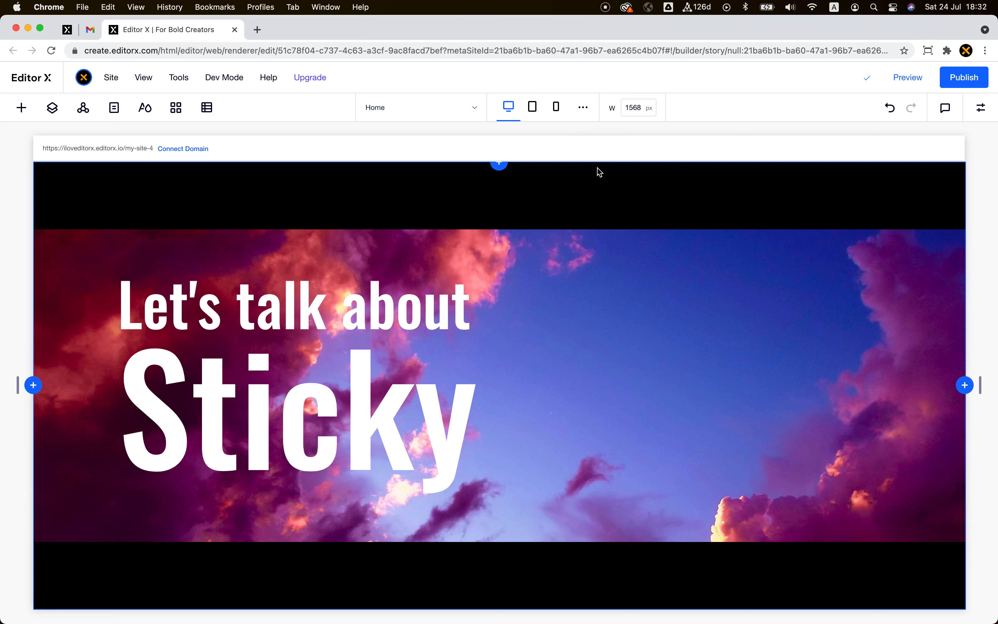
# Inspect the Scroll Behavior option in the cloud image's settings, and close the settings
pyautogui.click(598, 173)
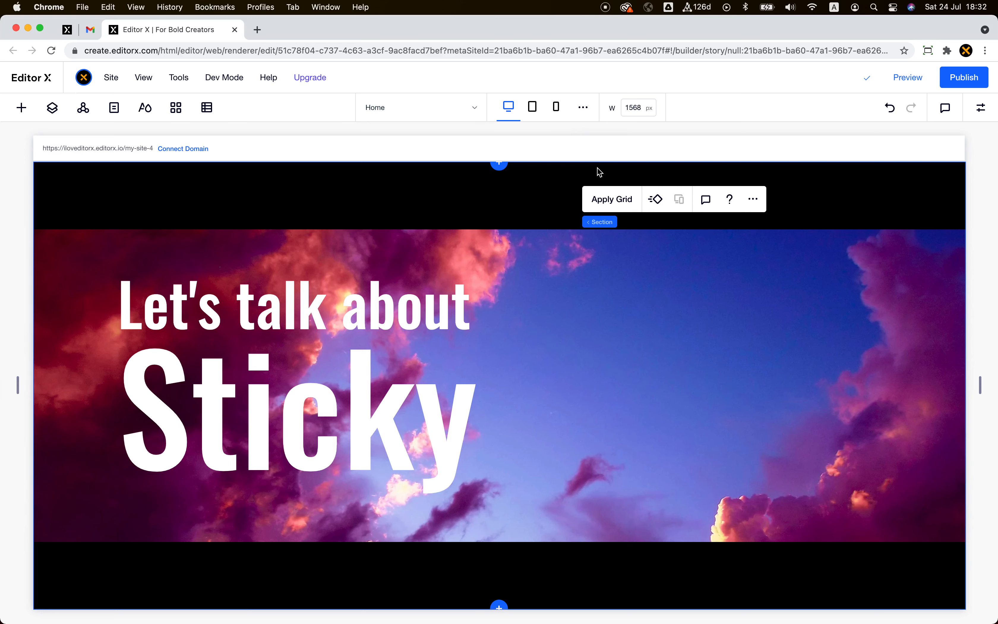
pyautogui.click(593, 131)
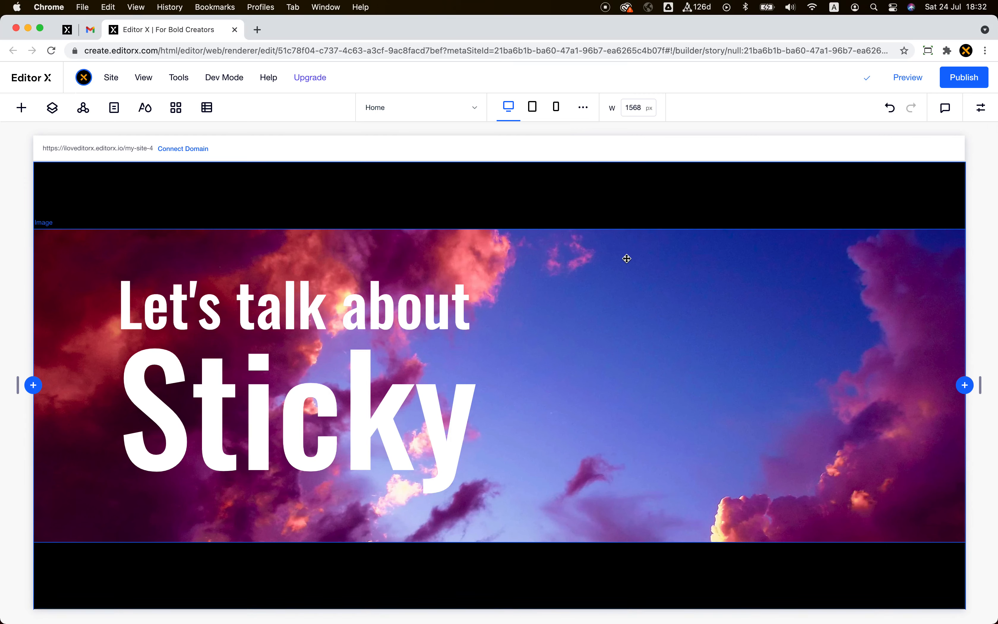
pyautogui.click(629, 274)
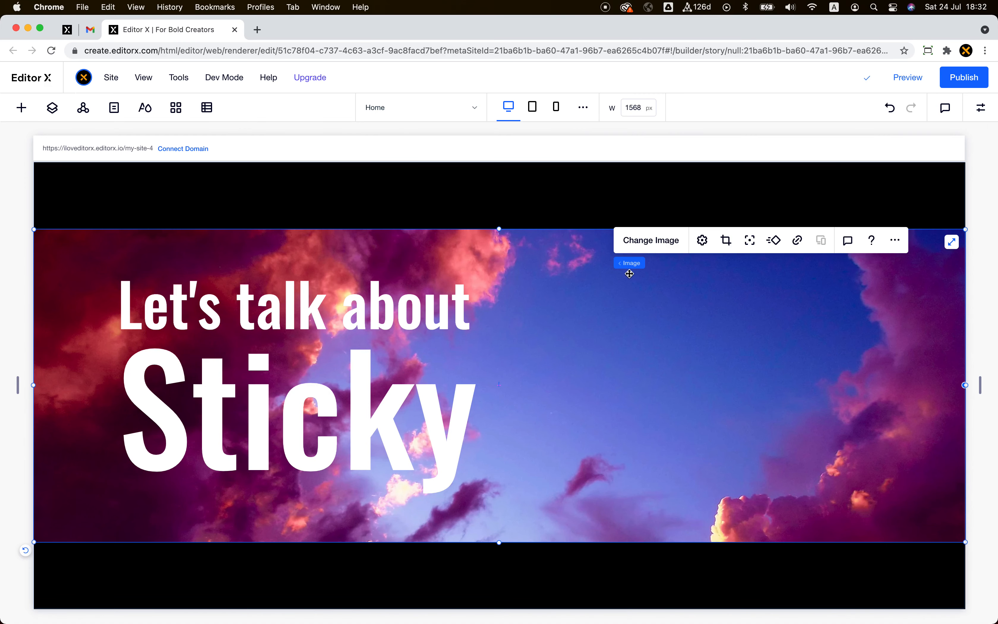
pyautogui.click(699, 247)
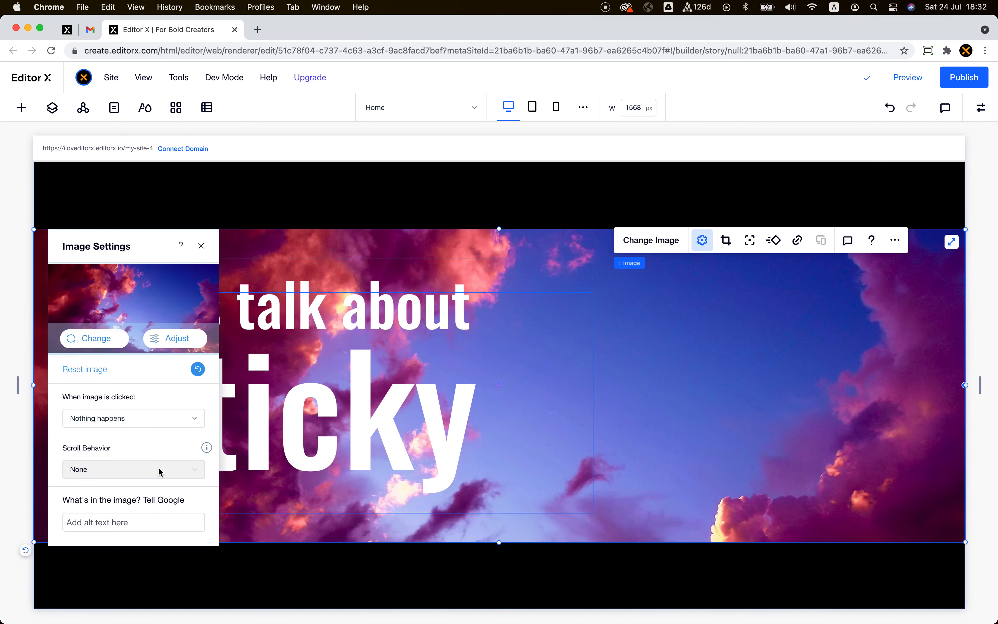
pyautogui.click(203, 248)
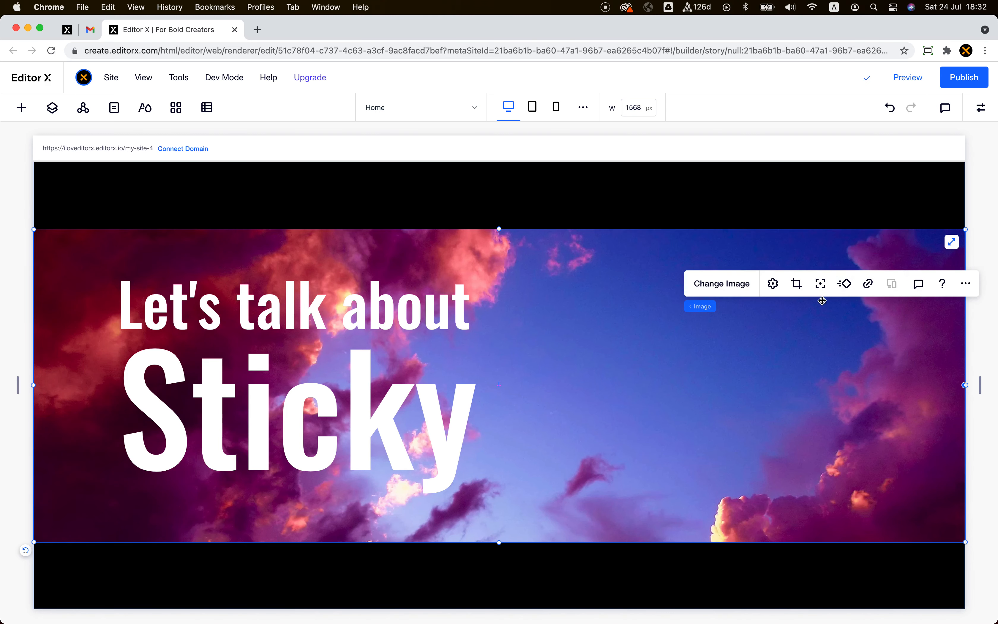
# Set the cloud image's scroll effect to None in its layout properties
pyautogui.click(987, 102)
pyautogui.scroll(-3, 941, 497)
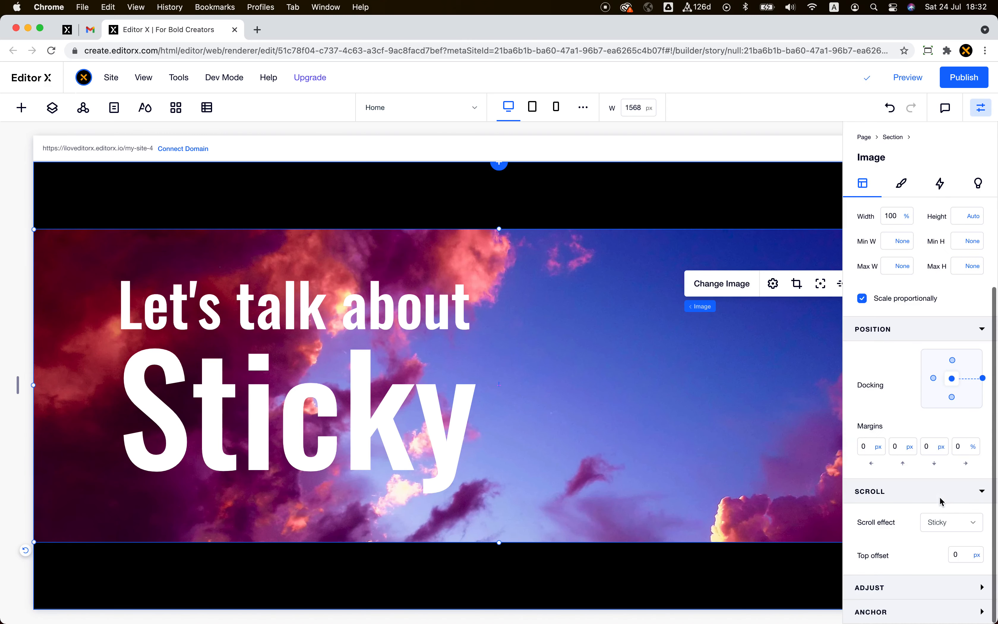
pyautogui.click(942, 524)
pyautogui.click(943, 501)
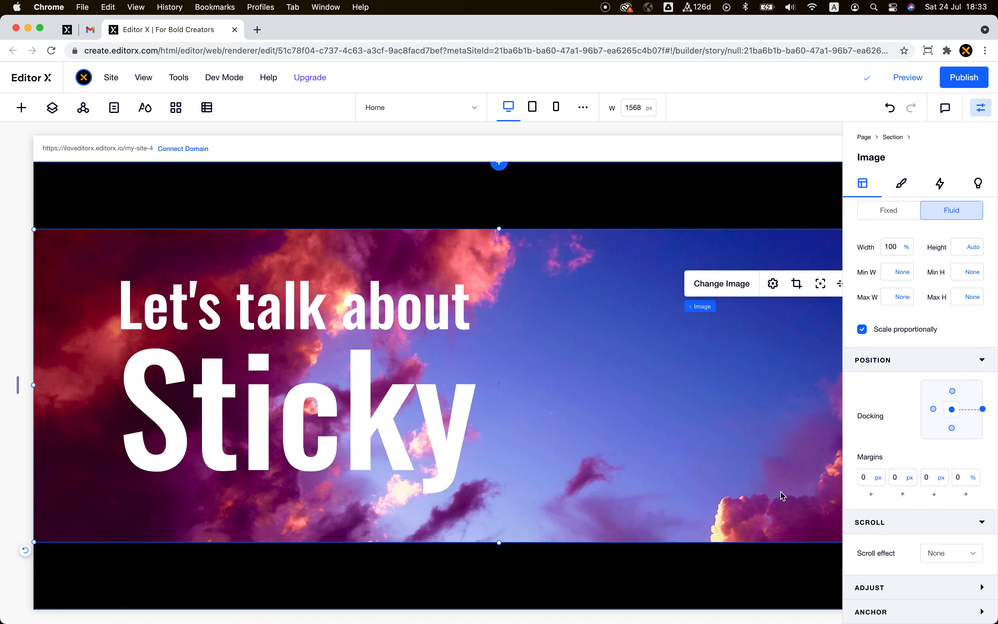
# Choose a different Scroll Behavior in the cloud image's settings to animate the picture on scroll
pyautogui.click(699, 390)
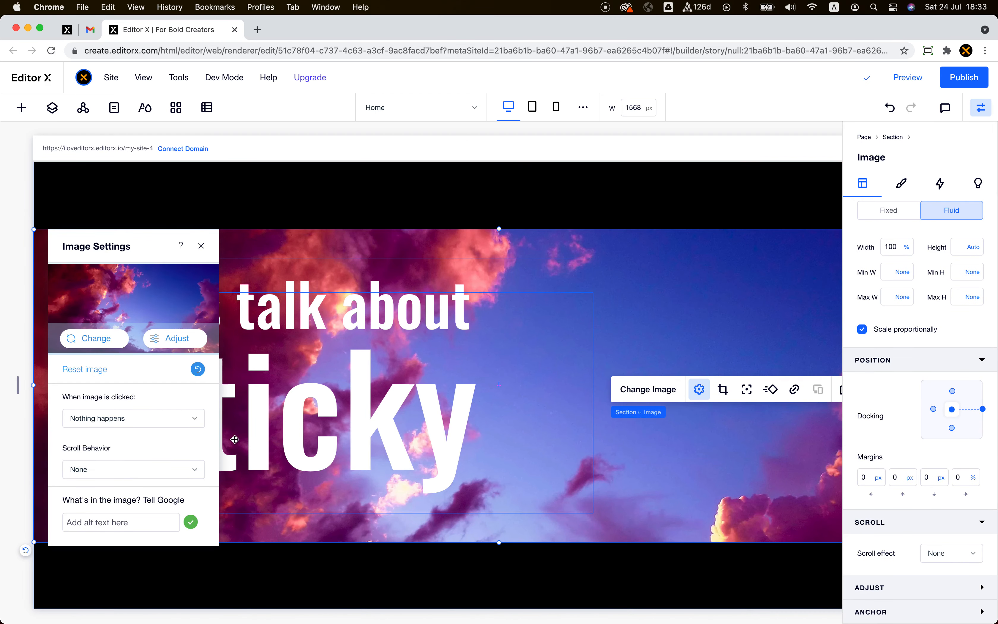
pyautogui.click(147, 469)
pyautogui.click(124, 511)
pyautogui.click(707, 302)
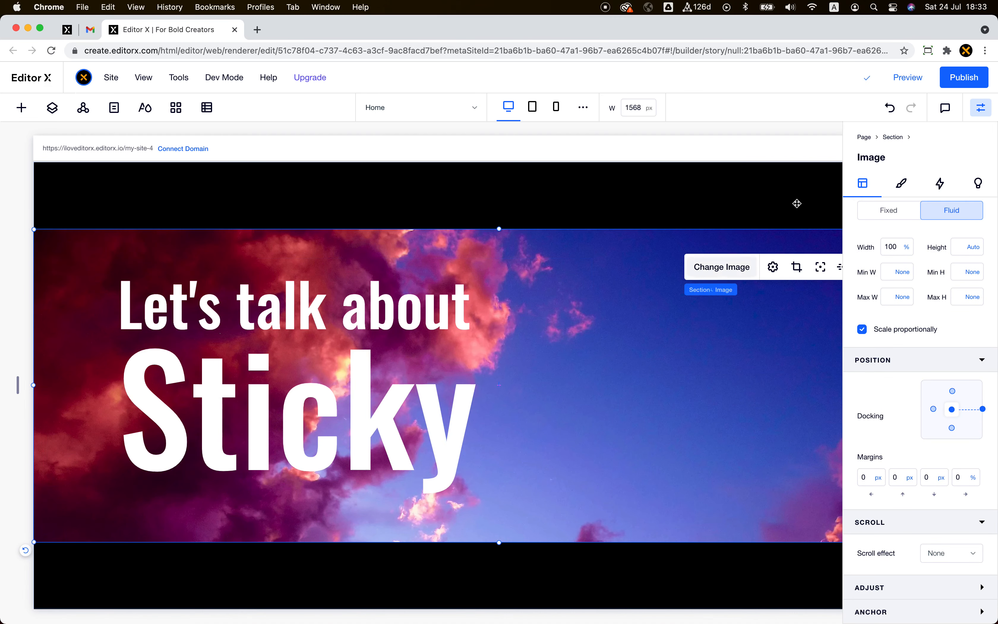
# Preview the page and examine the cloud image's scroll behavior while scrolling up and down, then return to the editor
pyautogui.click(902, 78)
pyautogui.scroll(-3, 650, 232)
pyautogui.scroll(3, 651, 232)
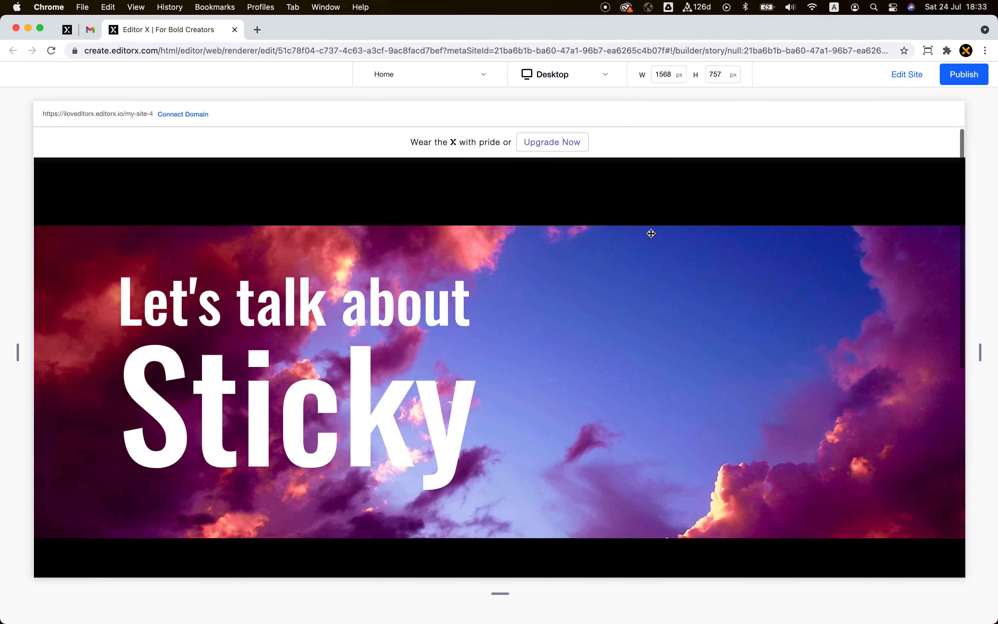
pyautogui.scroll(-3, 652, 233)
pyautogui.scroll(3, 652, 234)
pyautogui.click(901, 76)
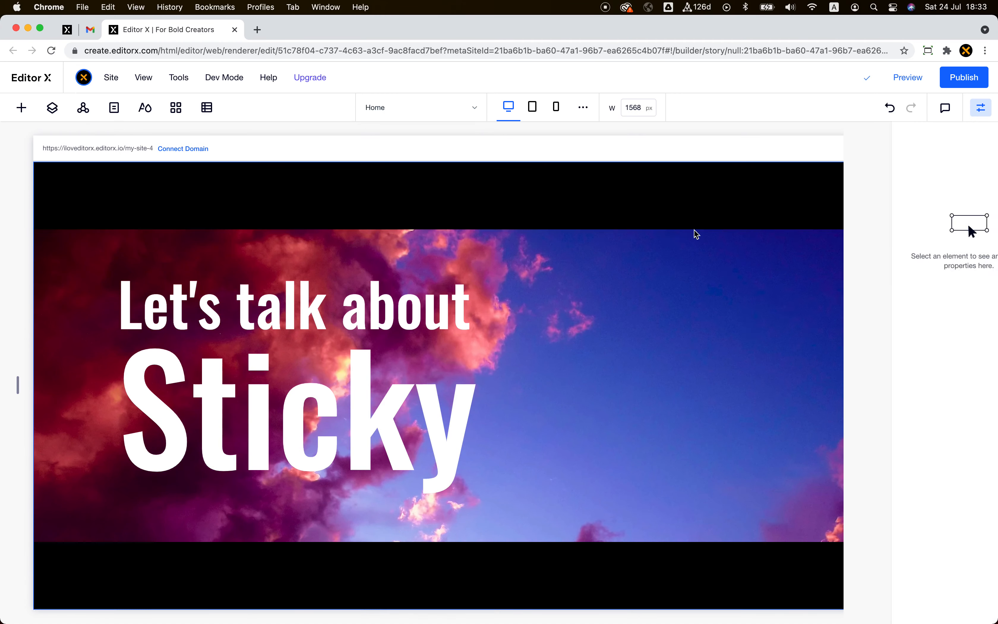
# Add a blank section above the black section that holds the cloud image
pyautogui.click(639, 202)
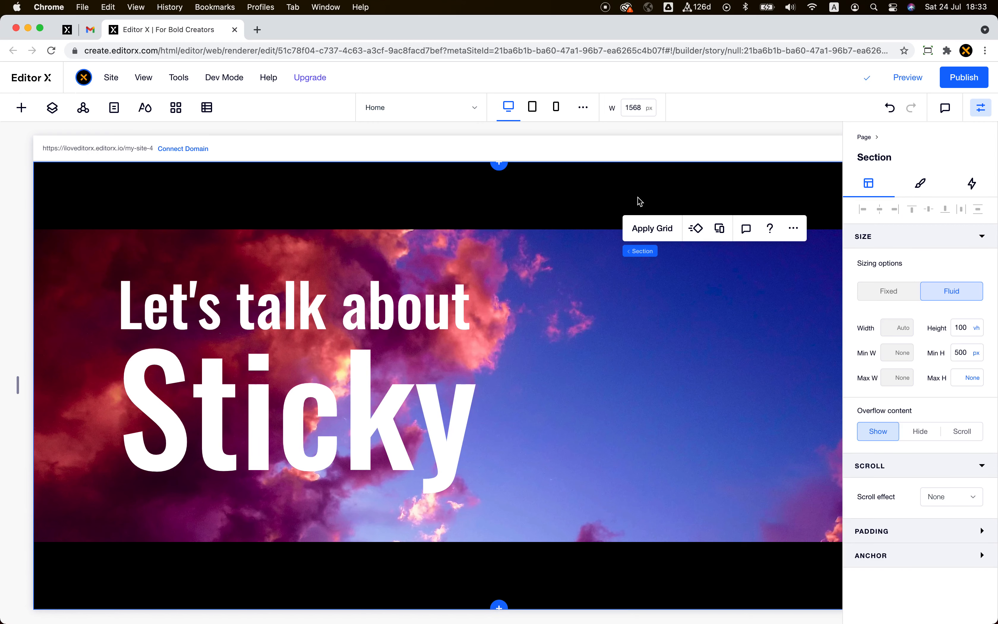
pyautogui.click(499, 164)
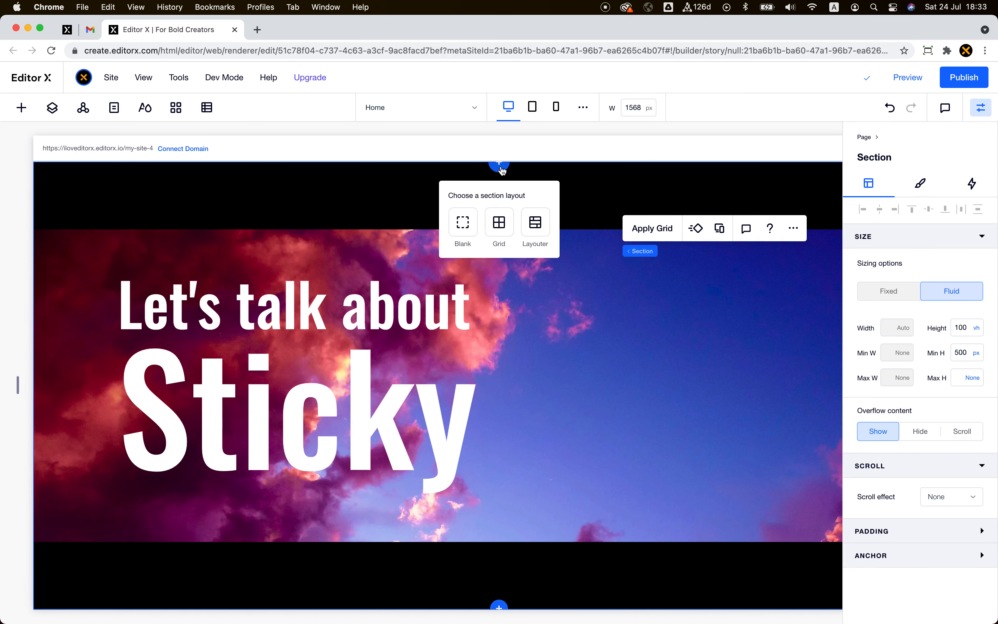
pyautogui.click(464, 222)
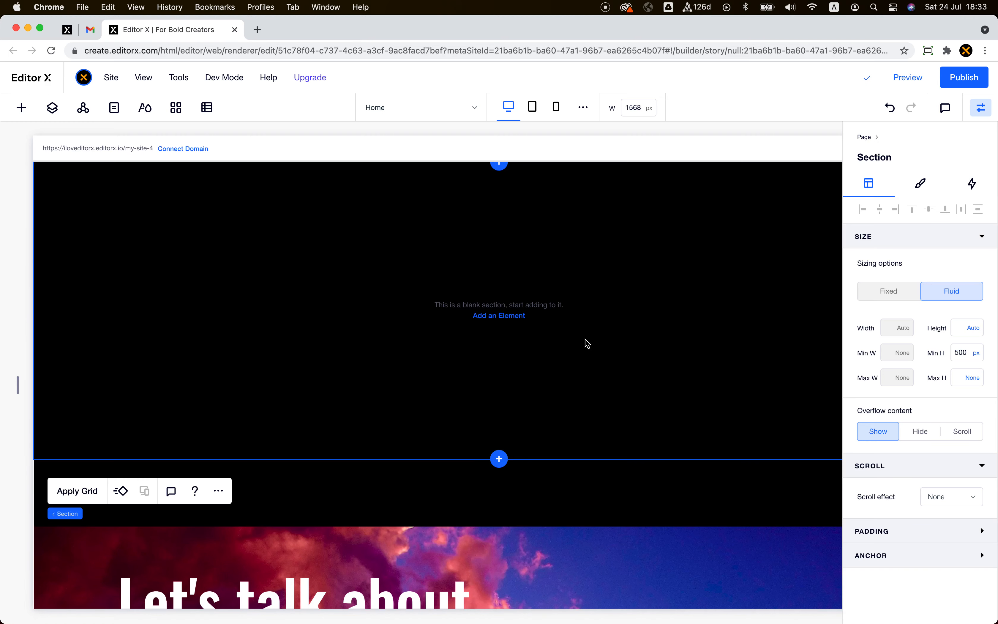
pyautogui.scroll(-3, 587, 344)
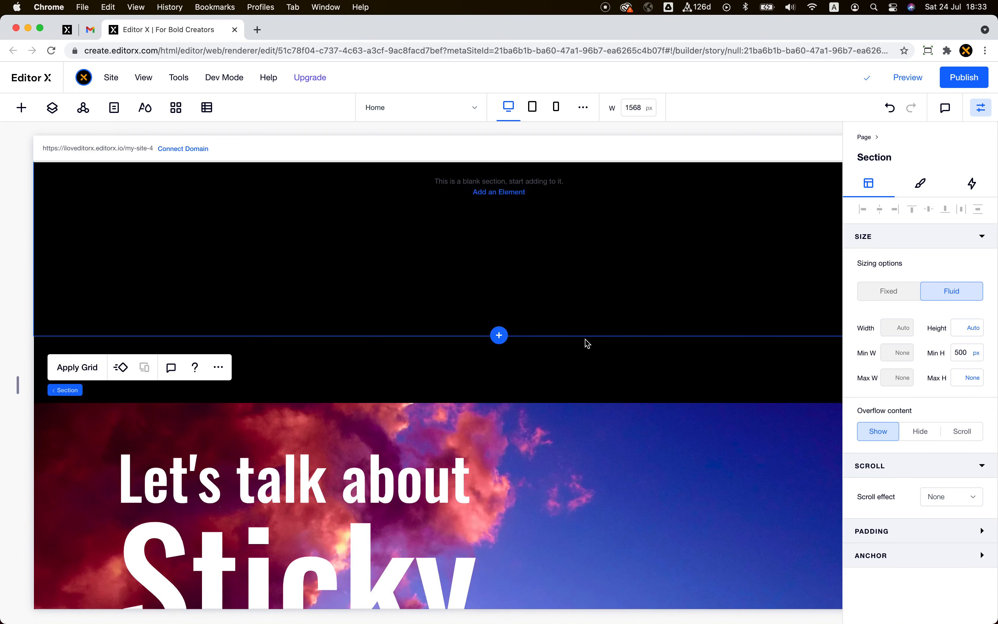
# Add a title text element to the blank section, about 196 px below its upper edge, and open its text for editing
pyautogui.click(18, 109)
pyautogui.moveTo(157, 202); pyautogui.dragTo(501, 292)
pyautogui.click(341, 245)
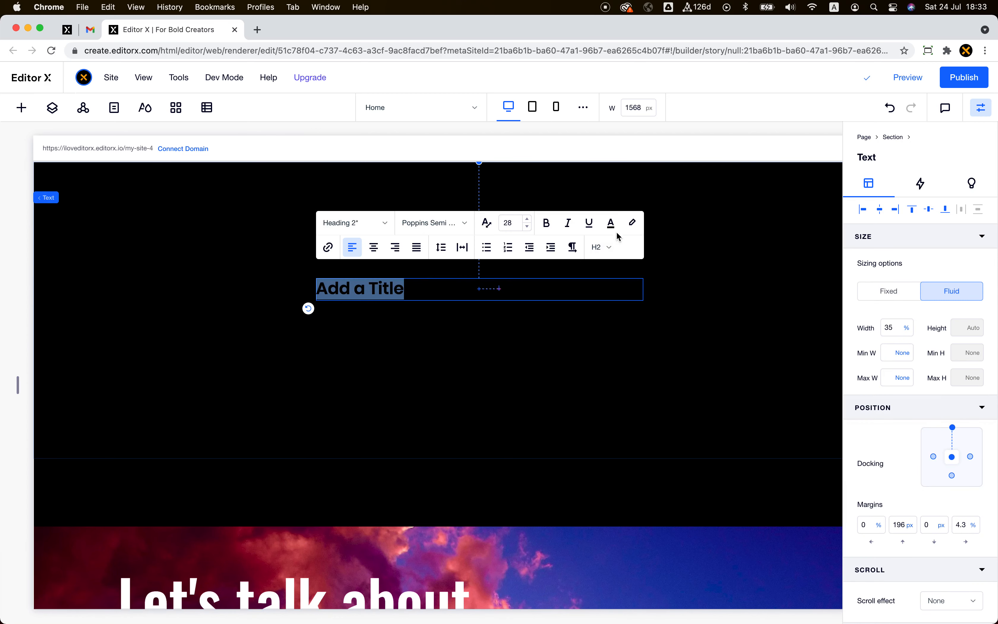
# Color the title text white (#FFFFFF) and align it to the center
pyautogui.click(612, 224)
pyautogui.click(566, 294)
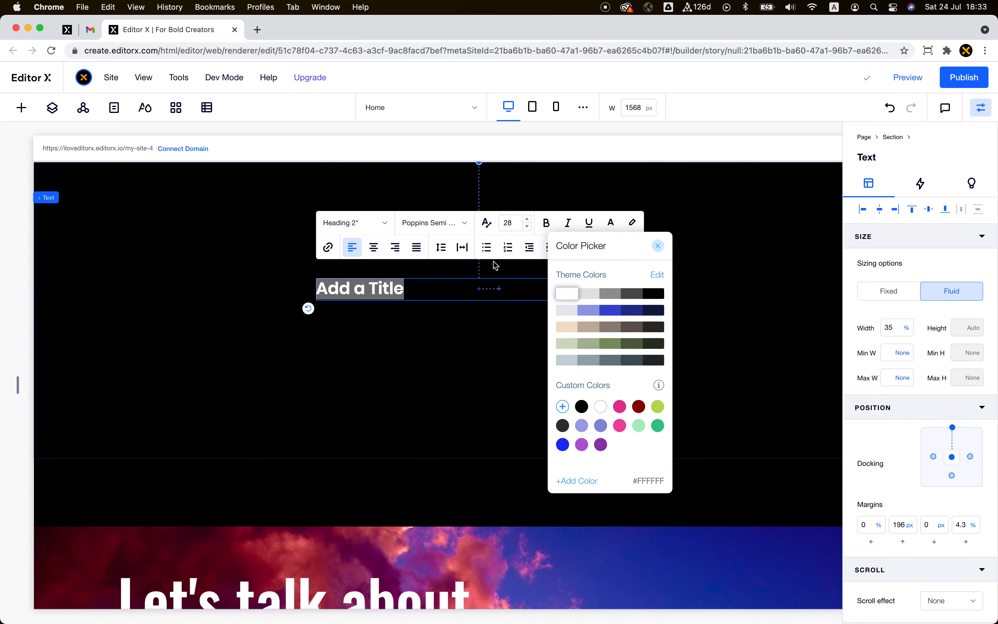
pyautogui.click(379, 251)
# Set the title's font to Oswald Medium
pyautogui.click(435, 224)
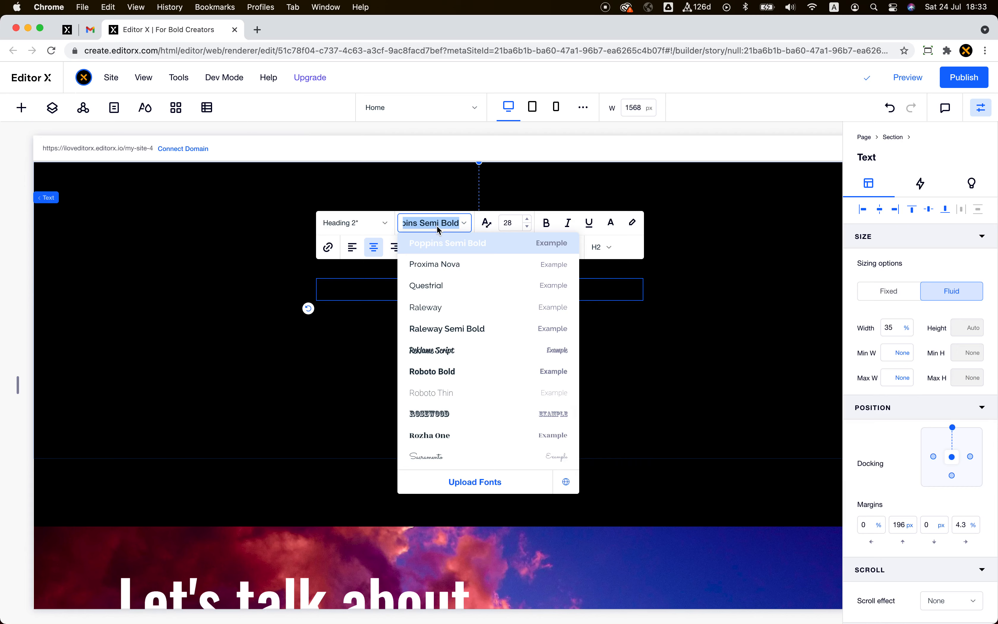
pyautogui.write('Oa')
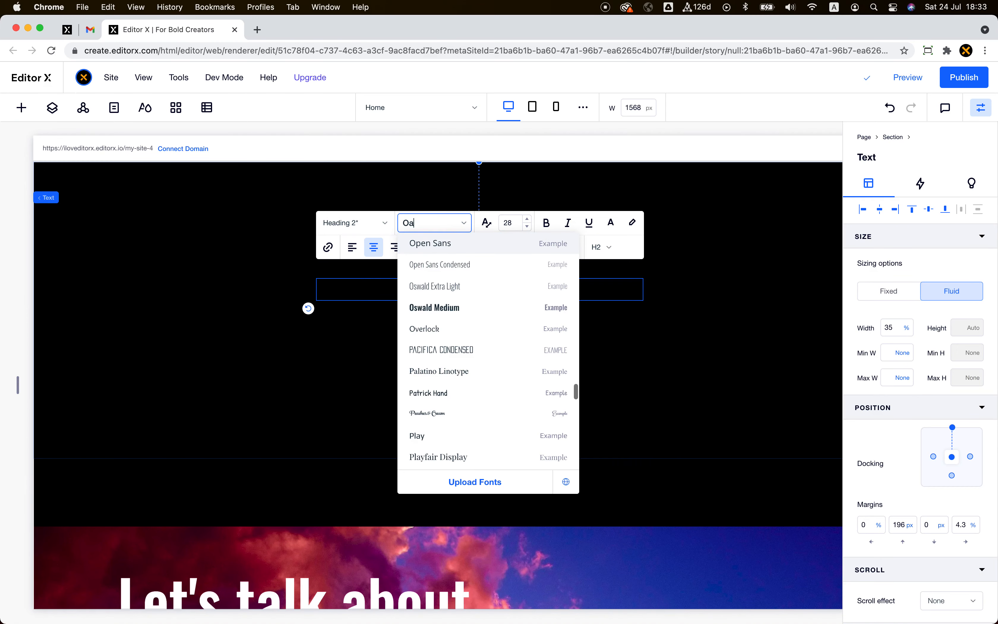
pyautogui.press('BackSpace')
pyautogui.write('swald Extra L')
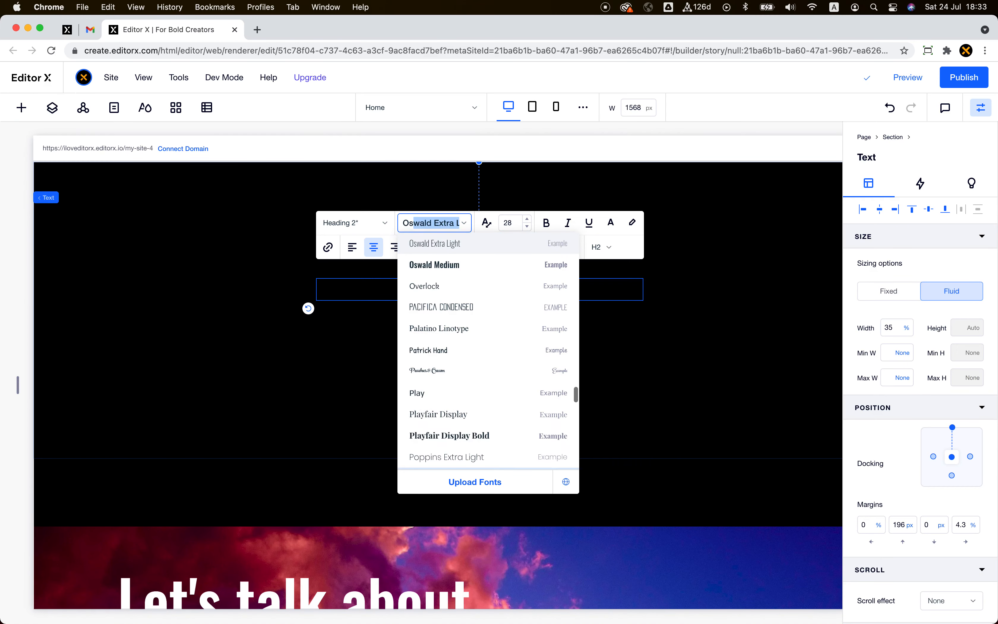
pyautogui.press('Return')
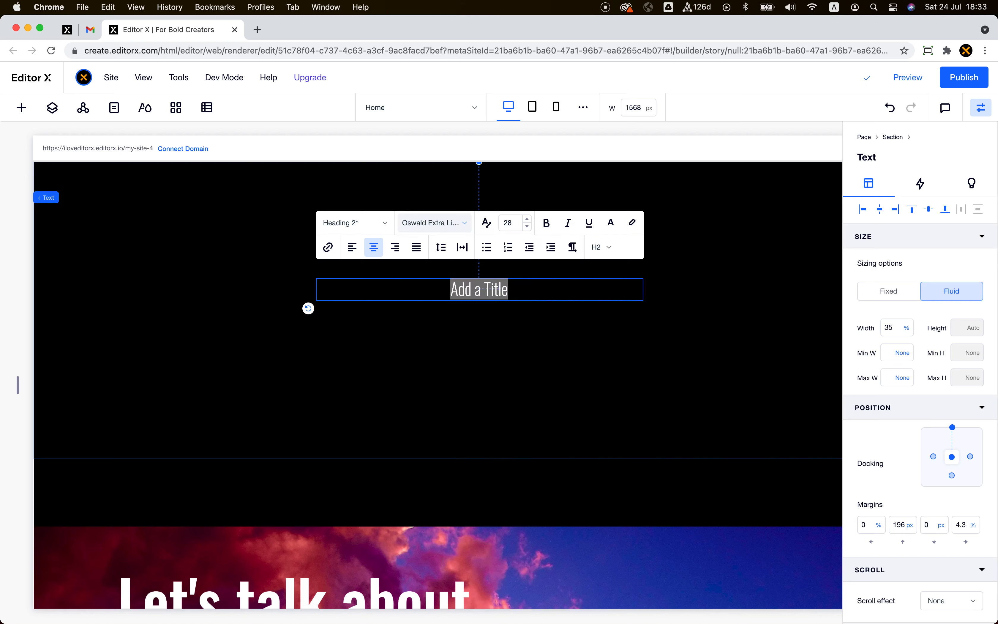
pyautogui.click(439, 223)
pyautogui.scroll(2, 444, 330)
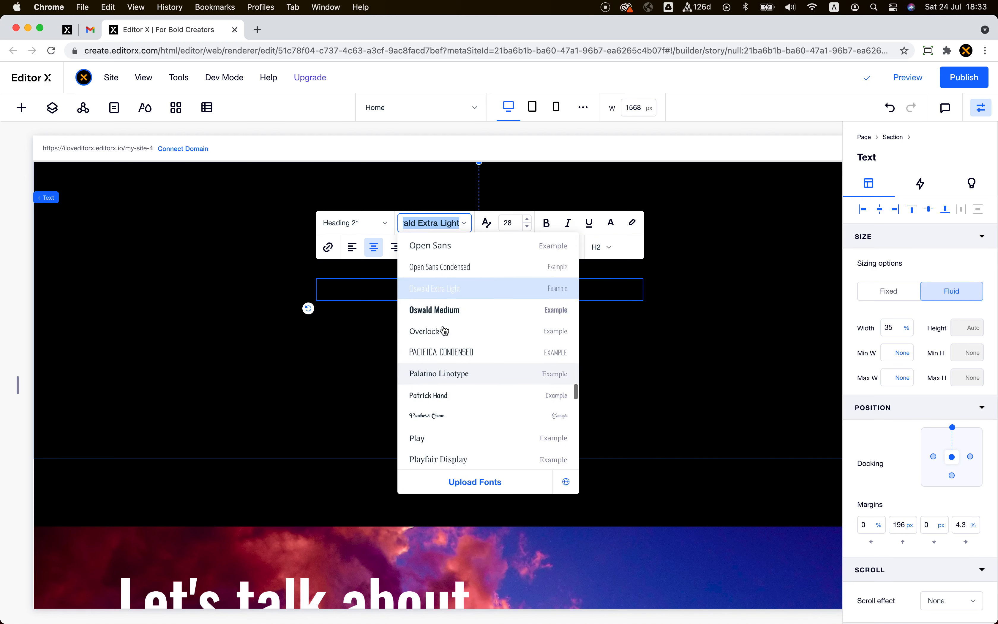
pyautogui.click(461, 309)
# Set the title's font size to 150 and the width of its text box to 90%
pyautogui.click(515, 226)
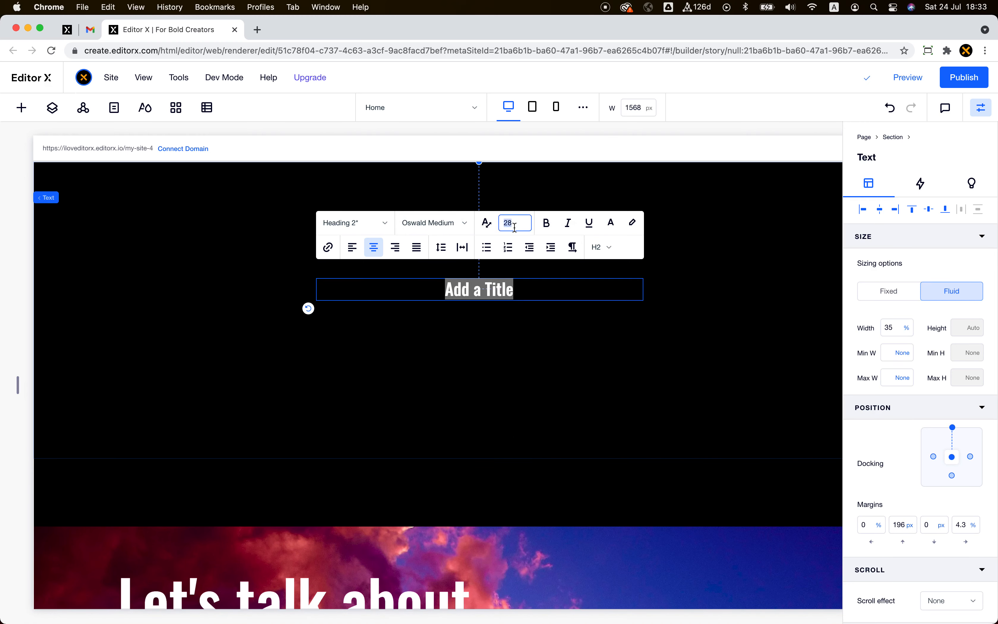
pyautogui.press('Return')
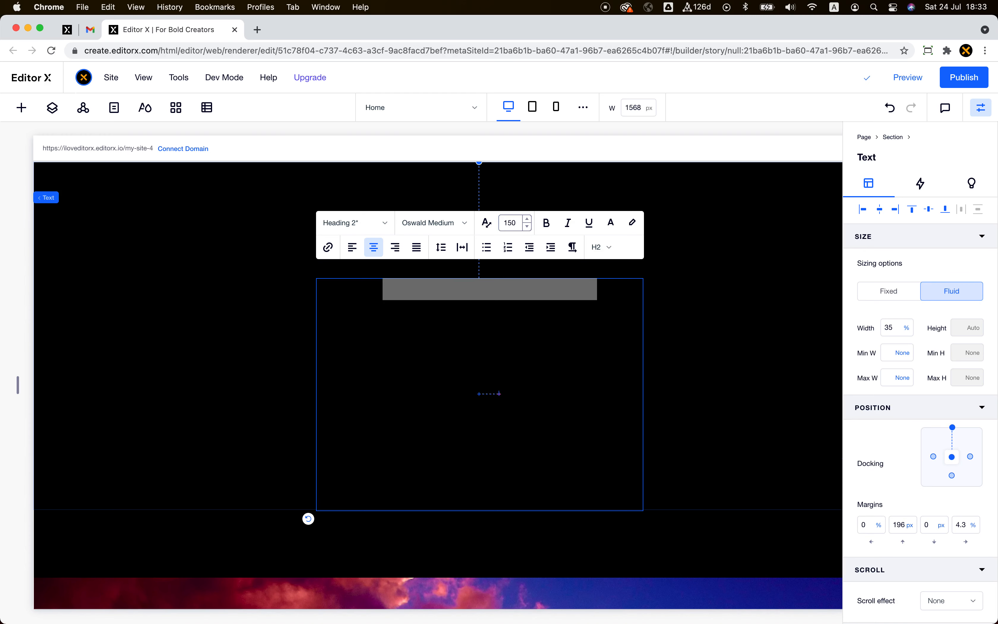
pyautogui.click(890, 333)
pyautogui.write('90')
pyautogui.press('Return')
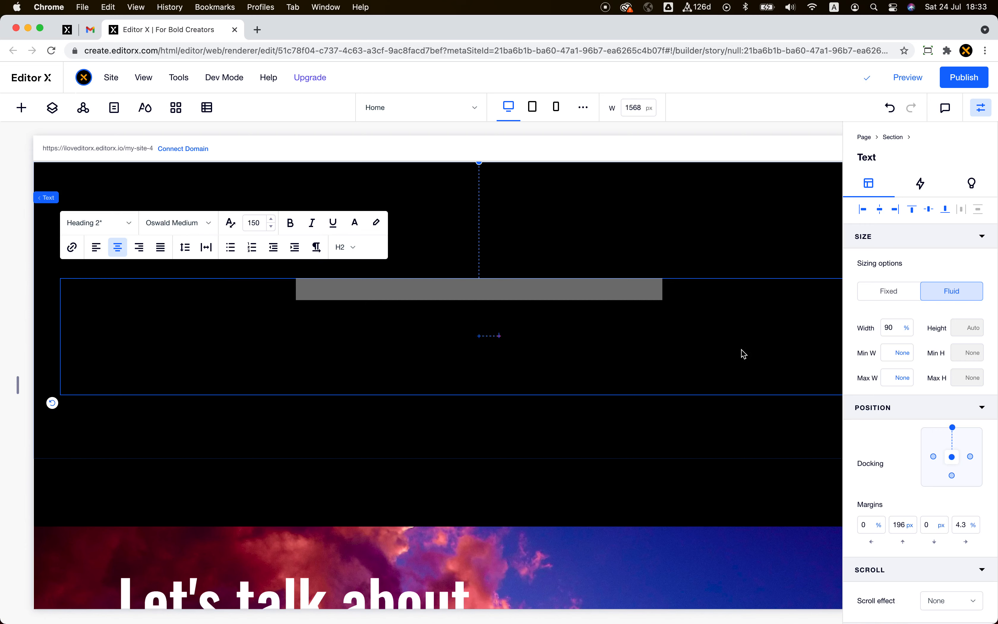
pyautogui.click(547, 266)
pyautogui.click(495, 328)
pyautogui.doubleClick(514, 329)
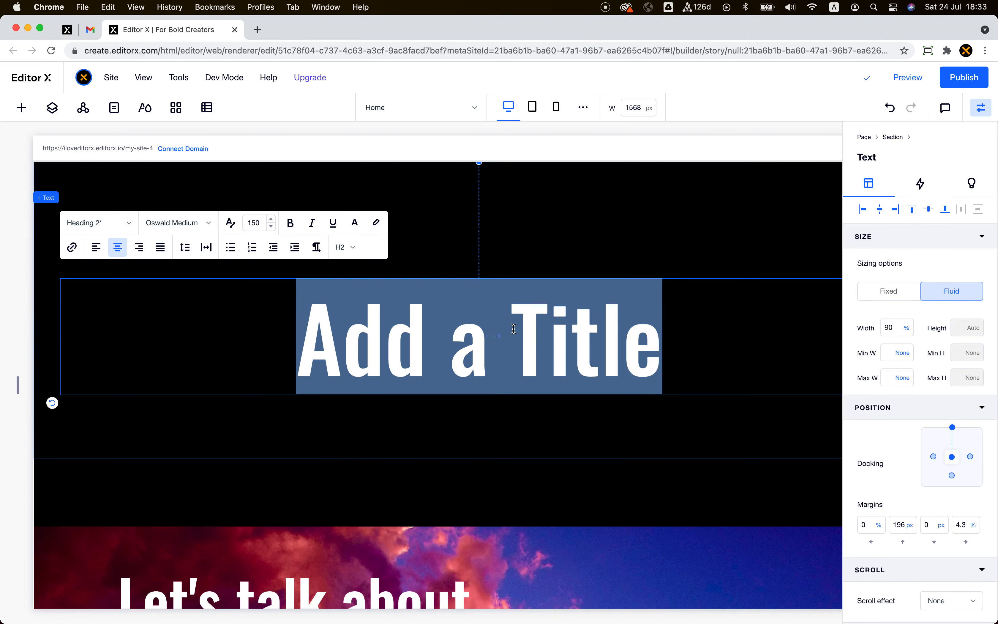
# Set the height of the section that holds the title to 100 vh
pyautogui.click(569, 420)
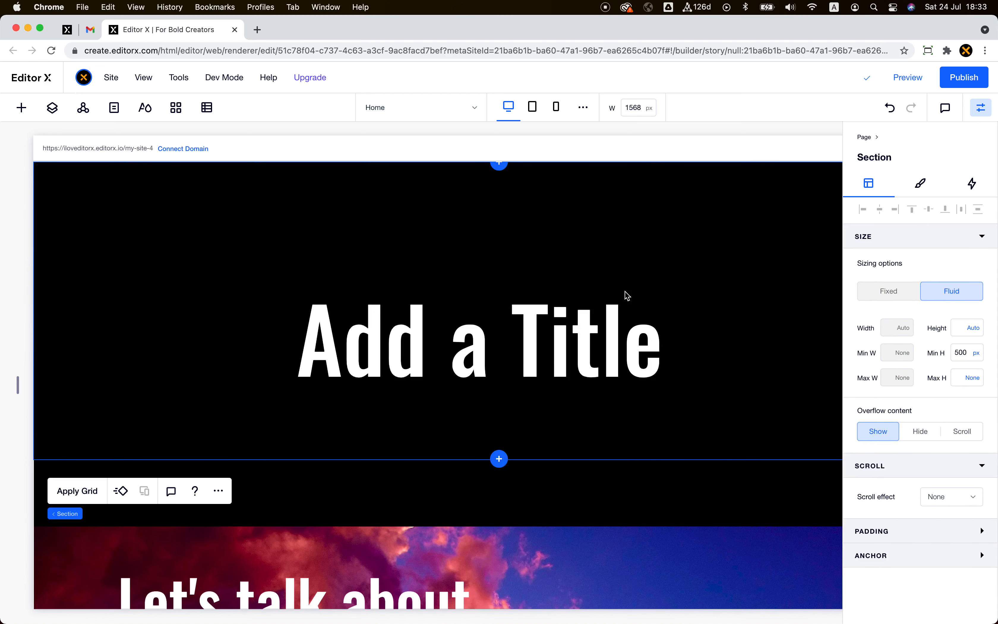
pyautogui.click(613, 335)
pyautogui.click(665, 242)
pyautogui.click(959, 328)
pyautogui.write('100vh')
pyautogui.press('Return')
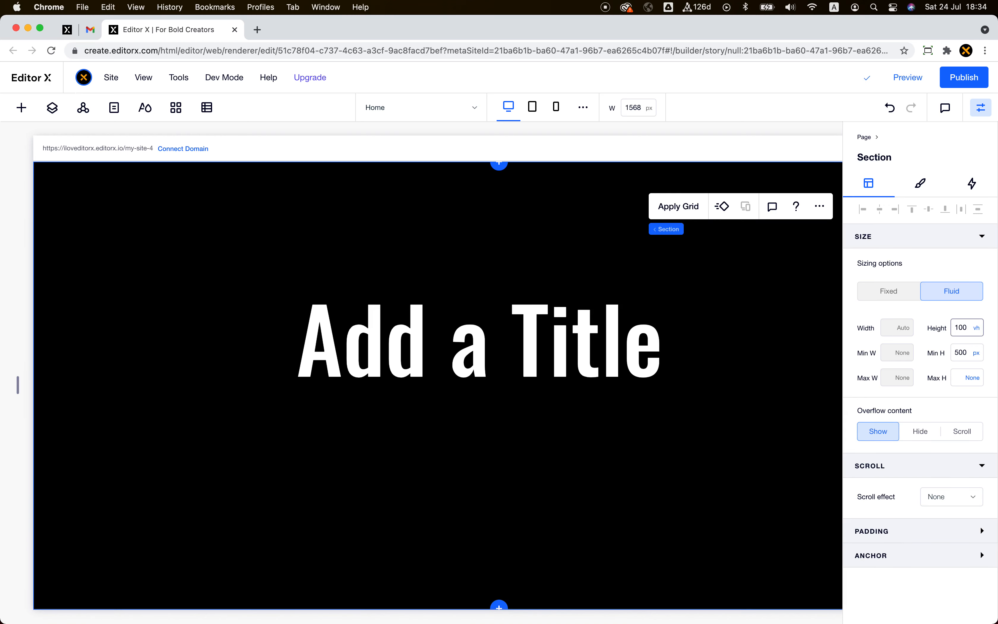
# Remove the title's top docking so it docks to the section's center, and set its vertical offset to 0 px and horizontal offset to 0%
pyautogui.click(660, 334)
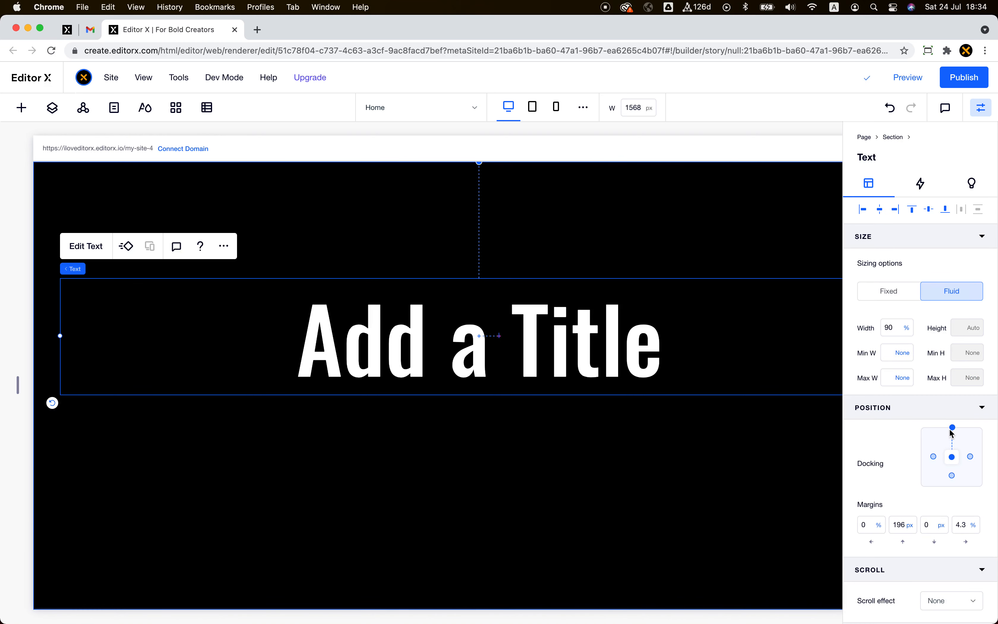
pyautogui.click(952, 429)
pyautogui.click(899, 527)
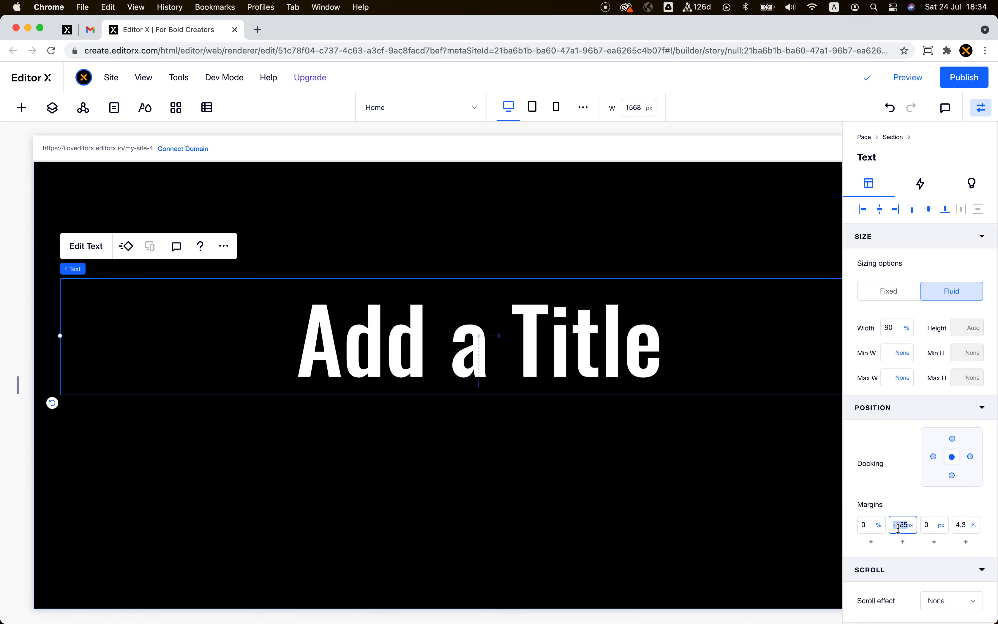
pyautogui.write('0')
pyautogui.press('Return')
pyautogui.click(964, 528)
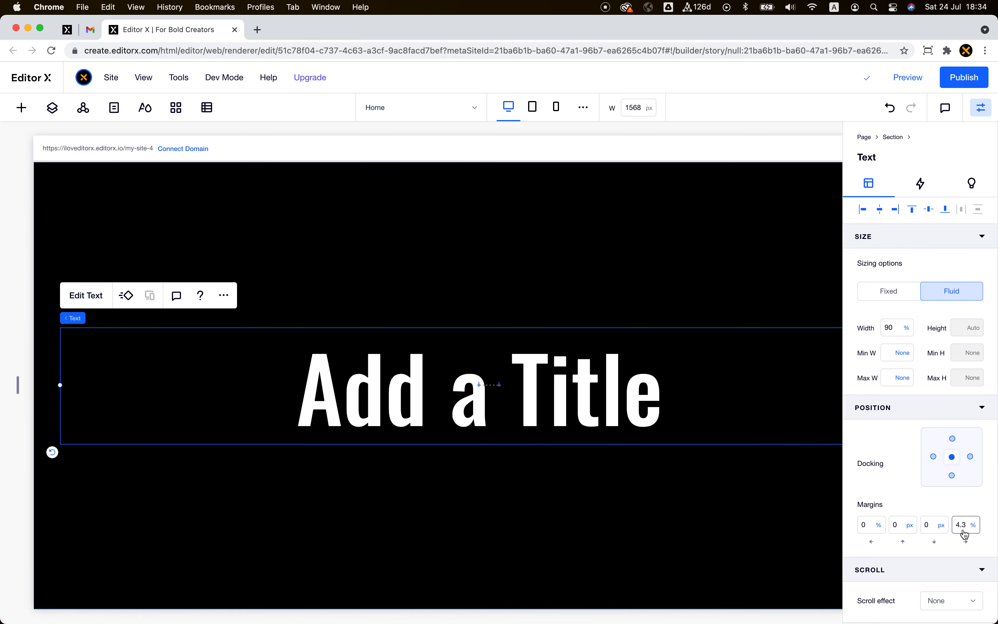
pyautogui.write('0')
pyautogui.press('Return')
# Paste the cloud image from the section below into the section that holds the title
pyautogui.scroll(-5, 715, 468)
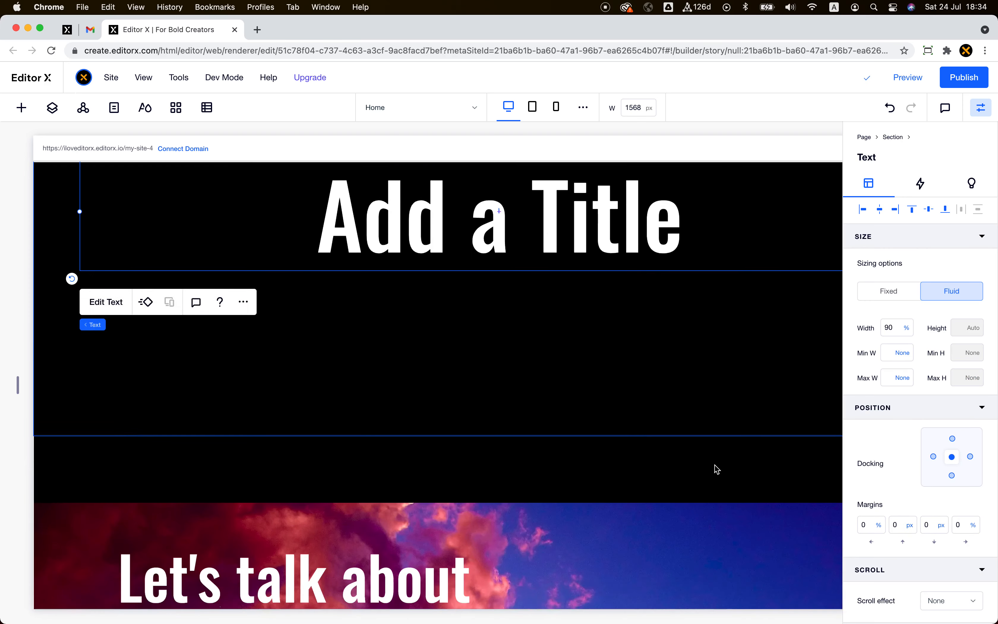
pyautogui.click(562, 511)
pyautogui.rightClick(562, 511)
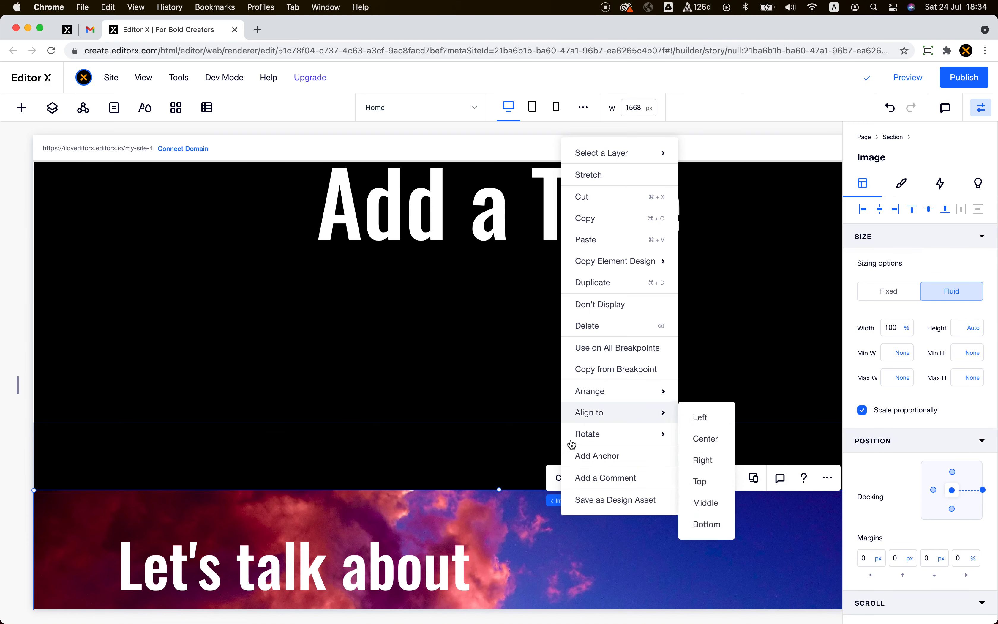
pyautogui.click(612, 204)
pyautogui.scroll(5, 460, 397)
pyautogui.click(146, 316)
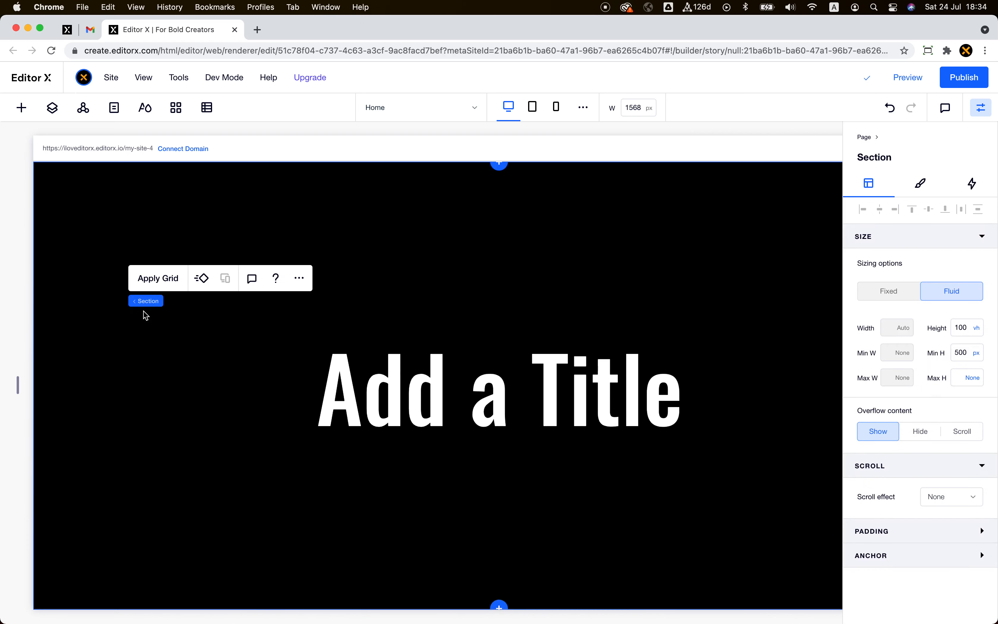
pyautogui.hotkey('ctrl', 'v')
# Stretch the pasted cloud image to fill the whole section and hide the element settings panel
pyautogui.hscroll(5, 741, 259)
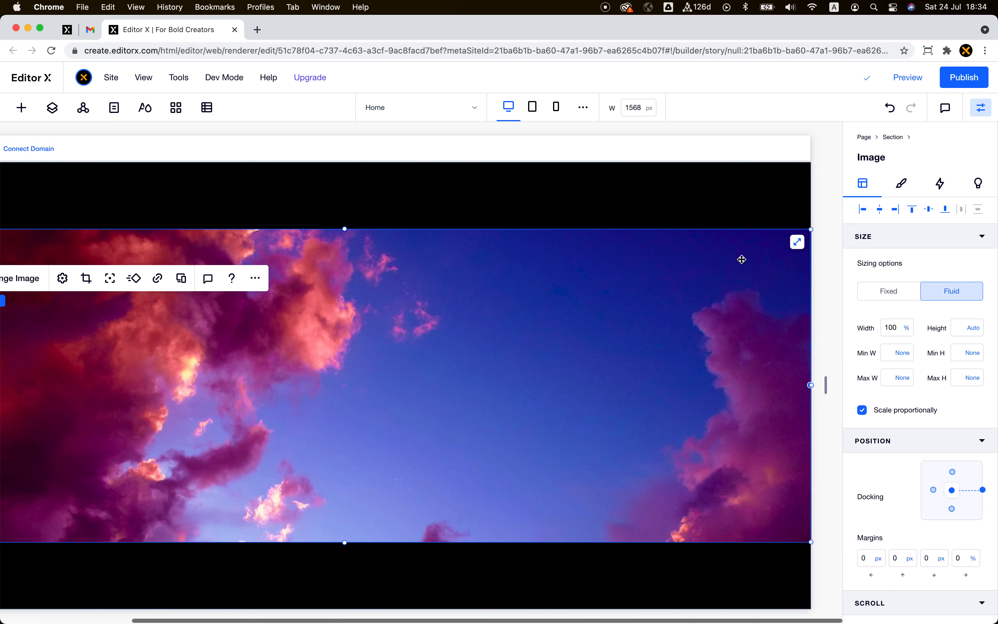
pyautogui.click(798, 243)
pyautogui.hscroll(-5, 595, 285)
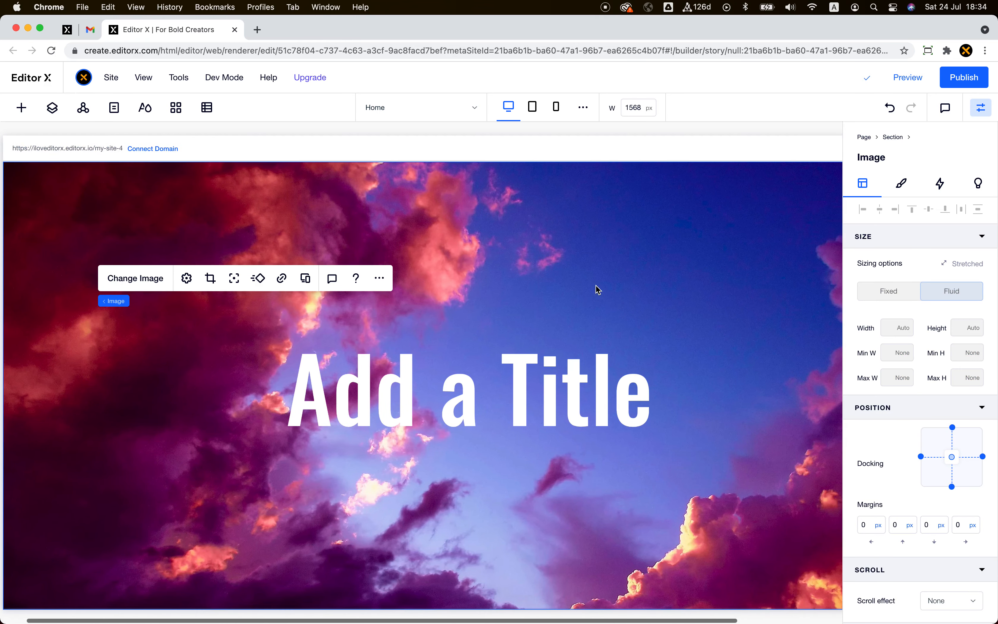
pyautogui.click(586, 389)
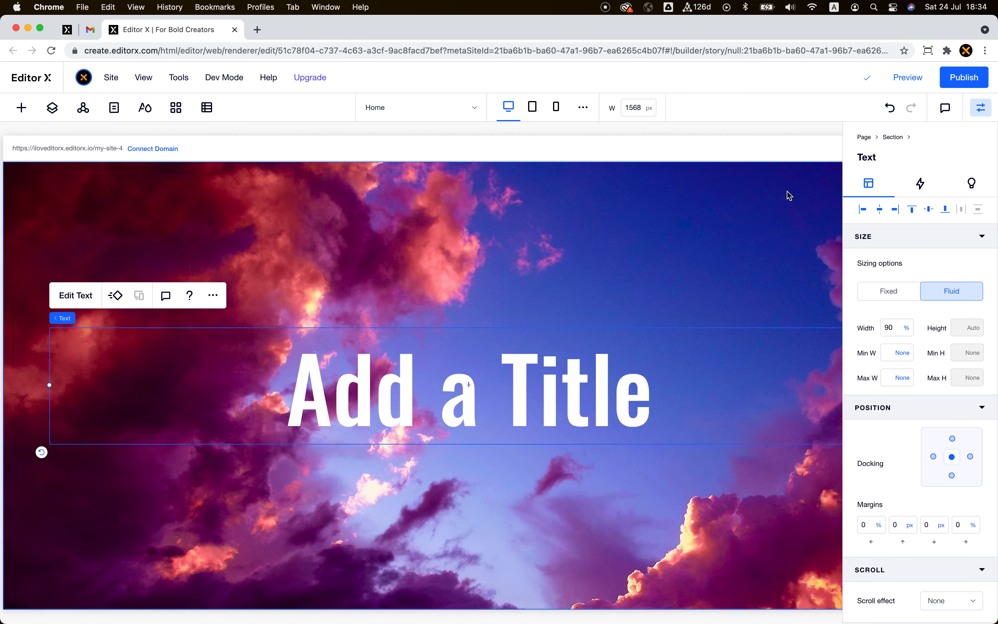
pyautogui.click(981, 108)
# Examine how the title section with the stretched cloud image looks when the page is scrolled
pyautogui.scroll(-5, 637, 316)
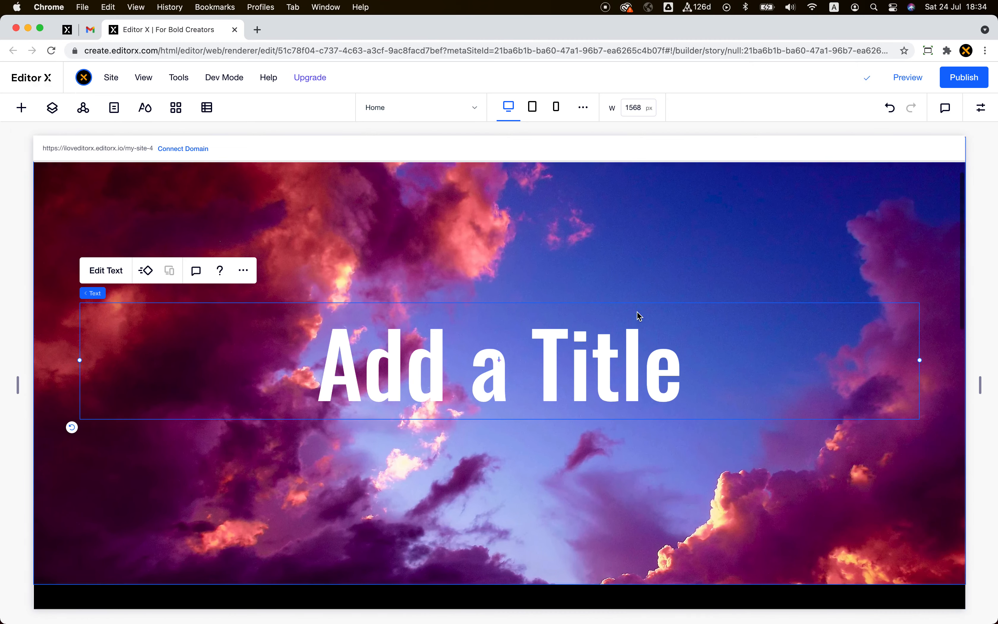
pyautogui.scroll(4, 637, 316)
pyautogui.scroll(2, 638, 314)
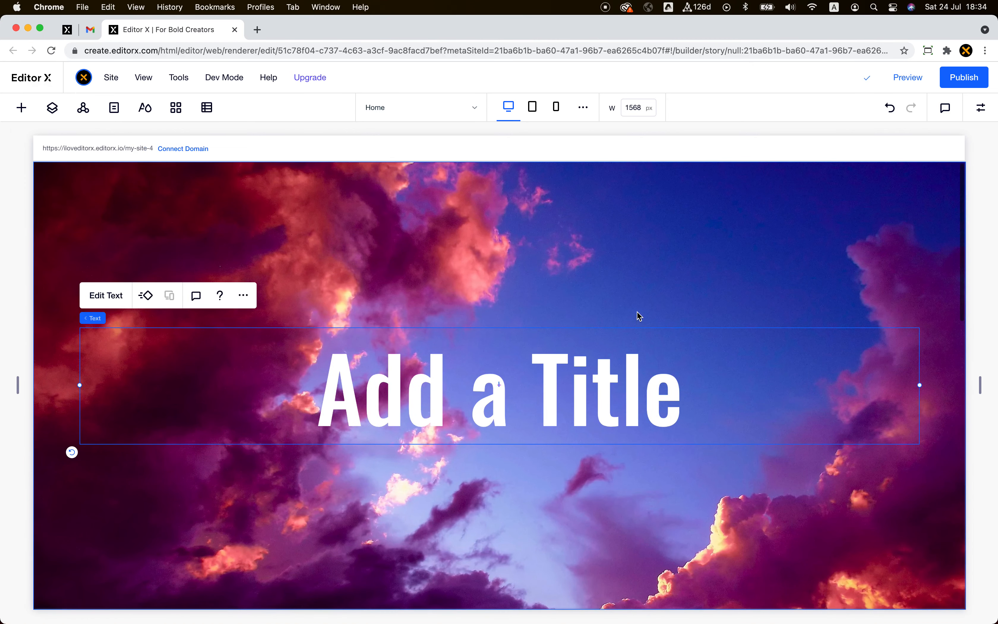
pyautogui.click(634, 251)
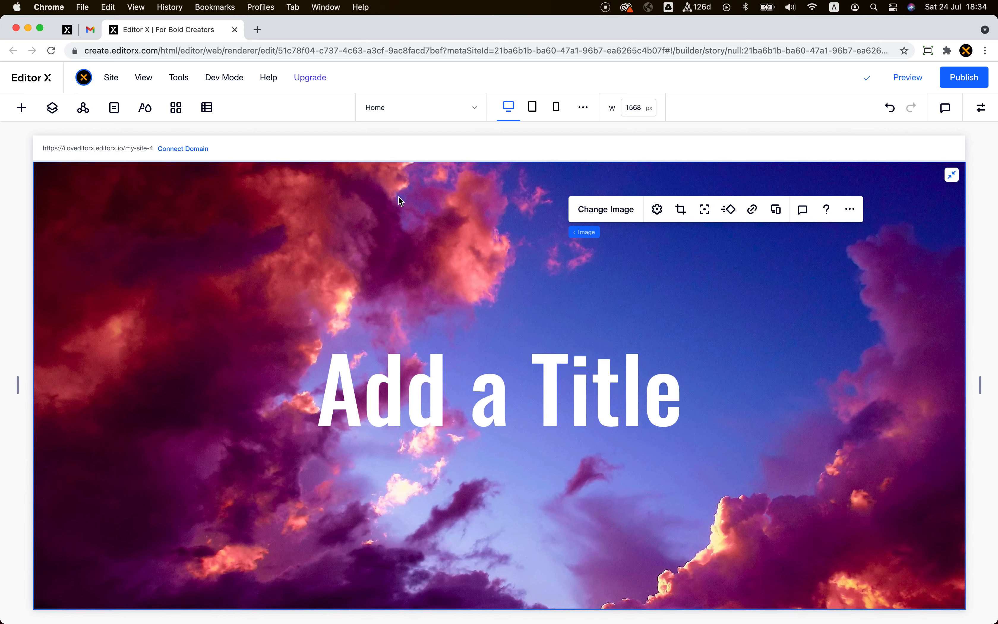
pyautogui.scroll(-1, 540, 222)
pyautogui.scroll(1, 541, 225)
pyautogui.scroll(-5, 542, 225)
pyautogui.scroll(5, 542, 223)
pyautogui.click(557, 387)
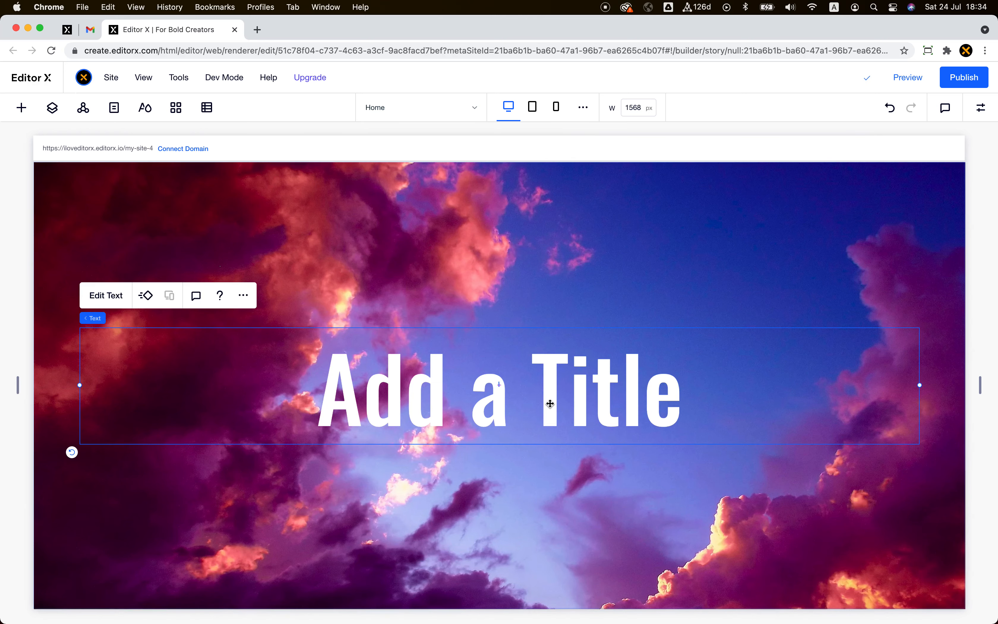
pyautogui.moveTo(550, 404)
pyautogui.mouseDown()
pyautogui.moveTo(548, 249)
pyautogui.moveTo(548, 392)
pyautogui.mouseUp()
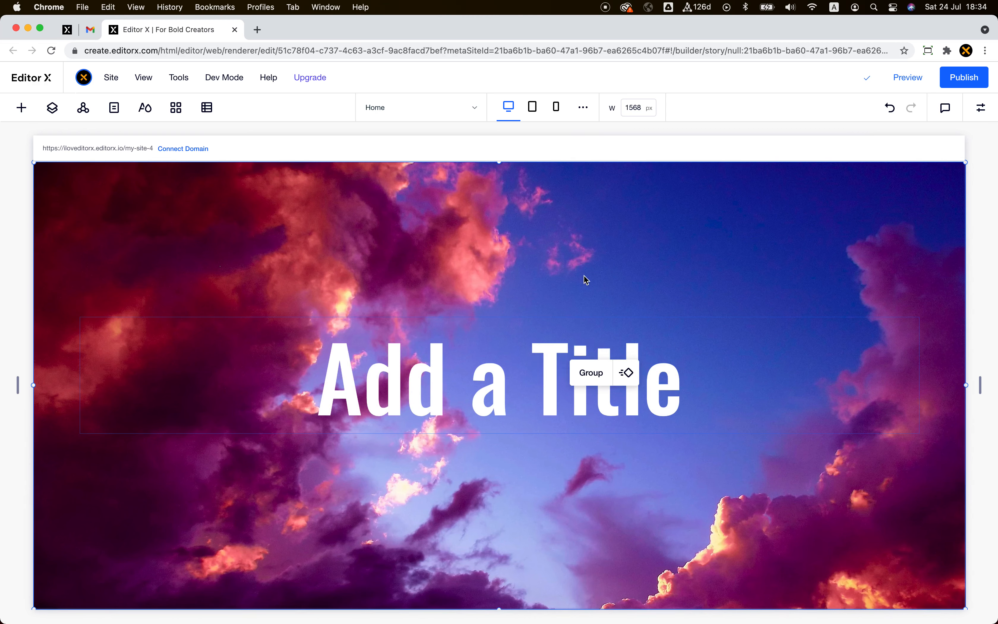
pyautogui.click(583, 335)
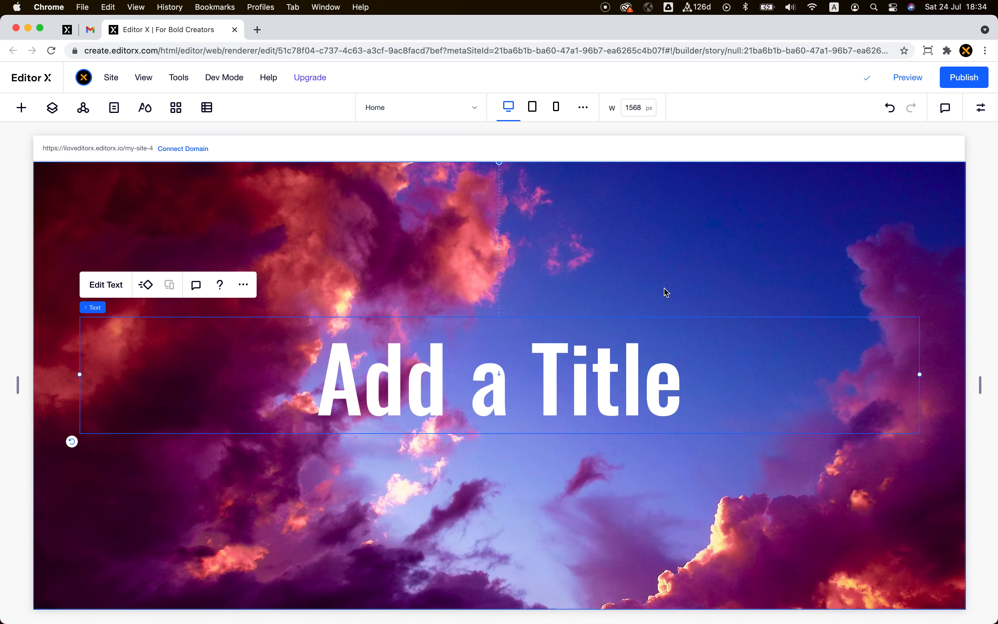
pyautogui.click(892, 114)
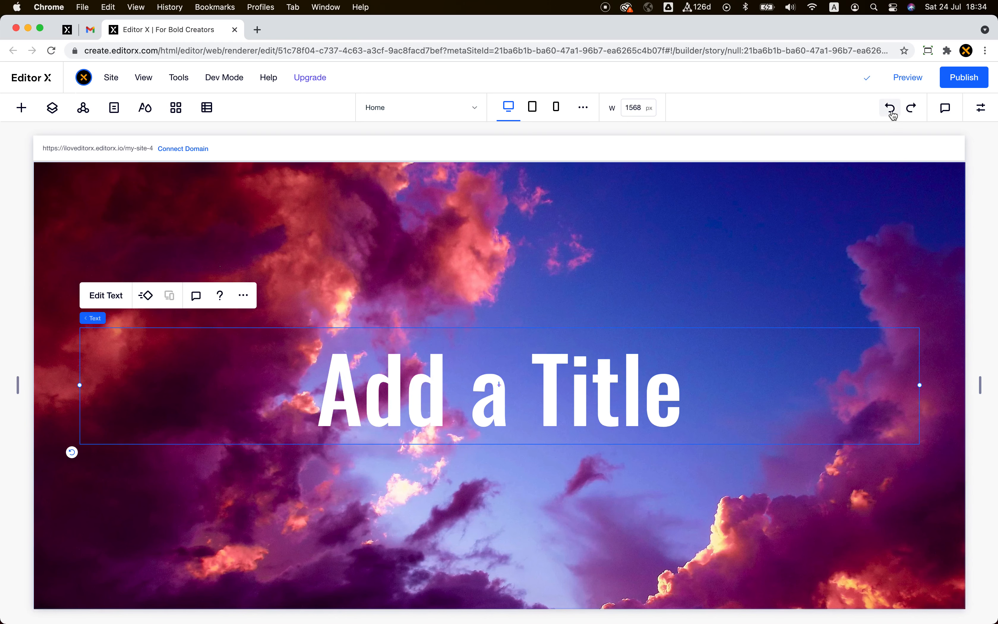
# Replace the title text over the cloud image with "BACKGROUND IMAGE IS IN STICKY POSITION"
pyautogui.click(546, 276)
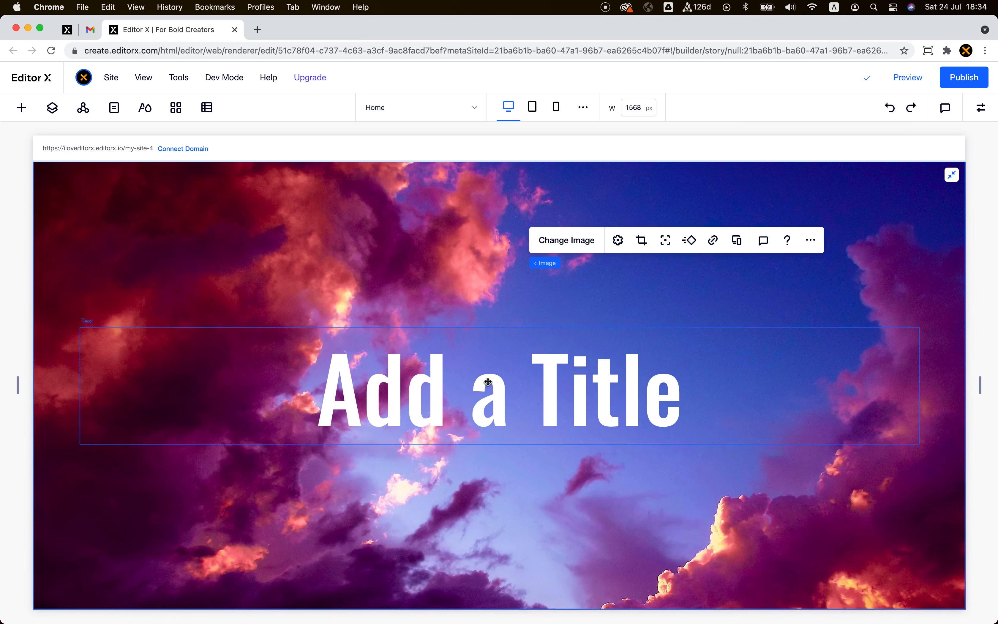
pyautogui.click(473, 384)
pyautogui.click(531, 397)
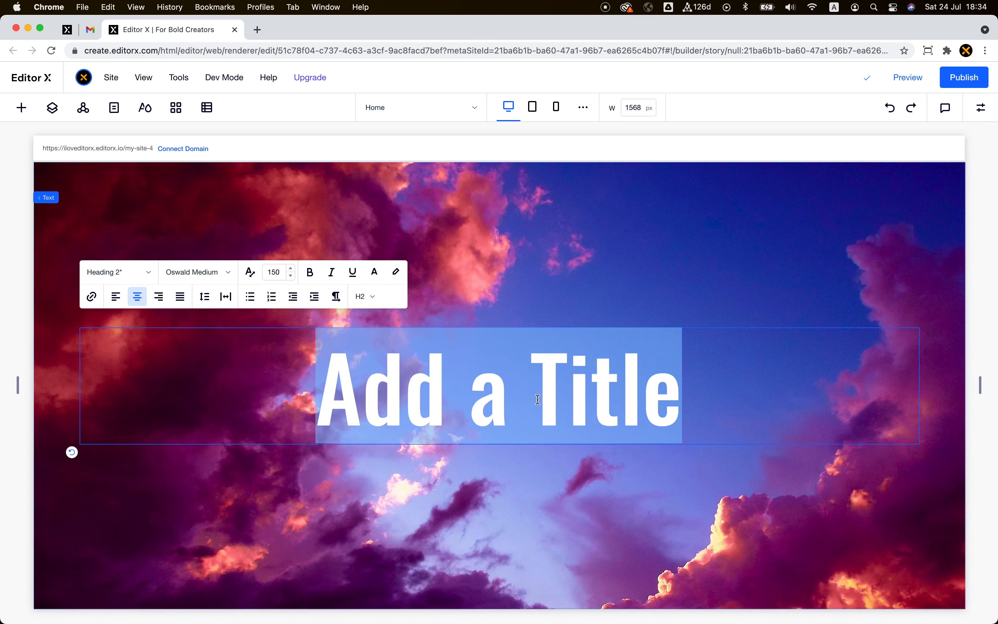
pyautogui.write('BA')
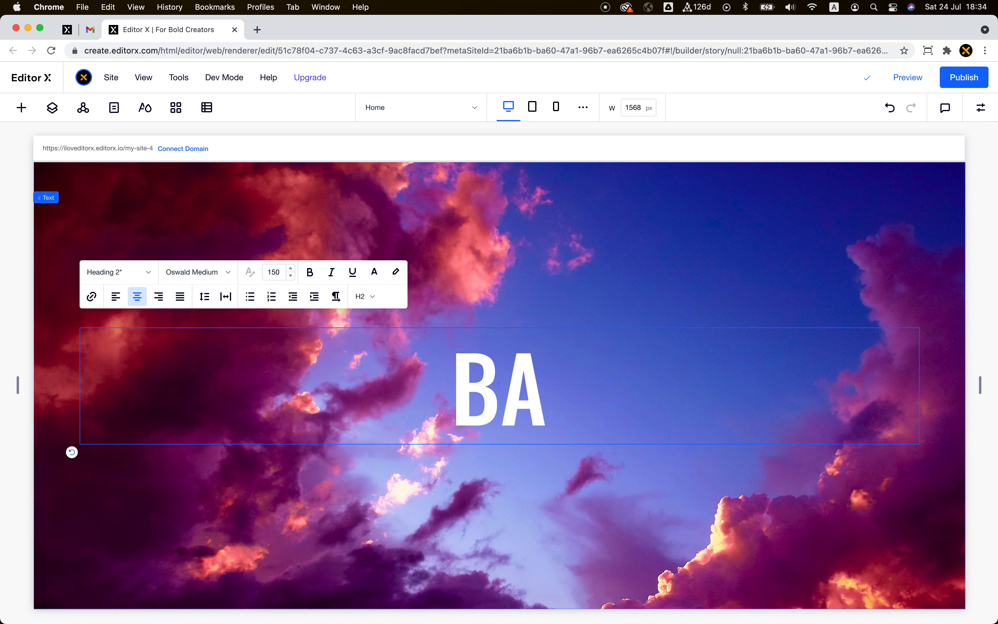
pyautogui.write('CKGROUN')
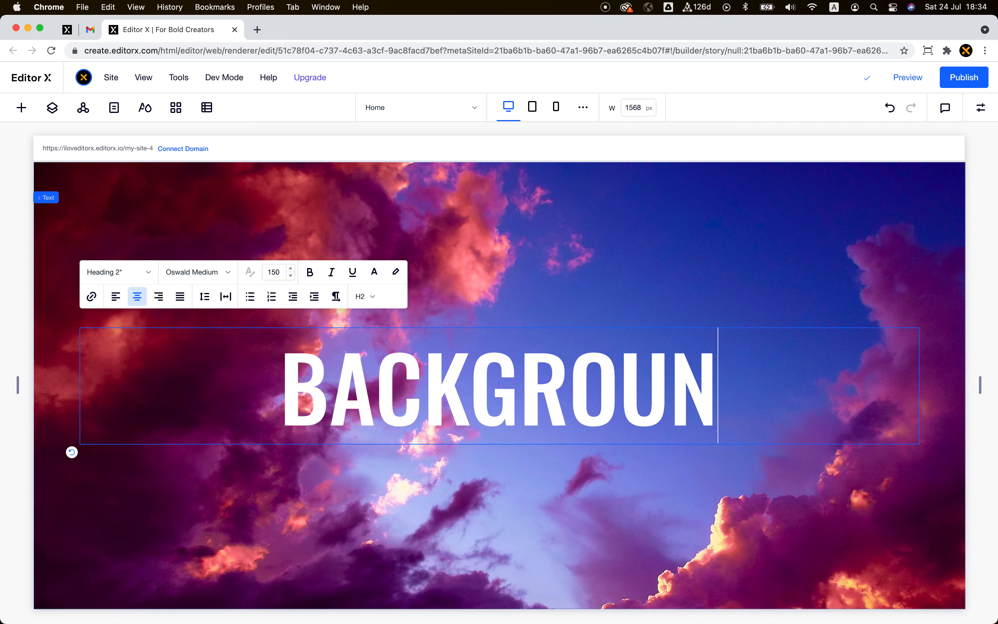
pyautogui.write('D IMA')
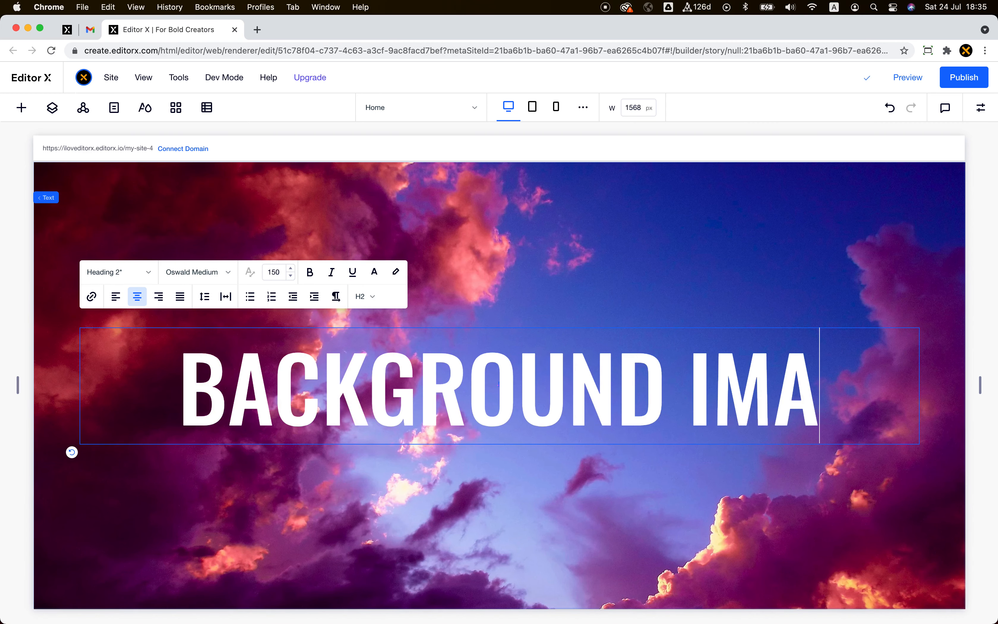
pyautogui.write('GE ')
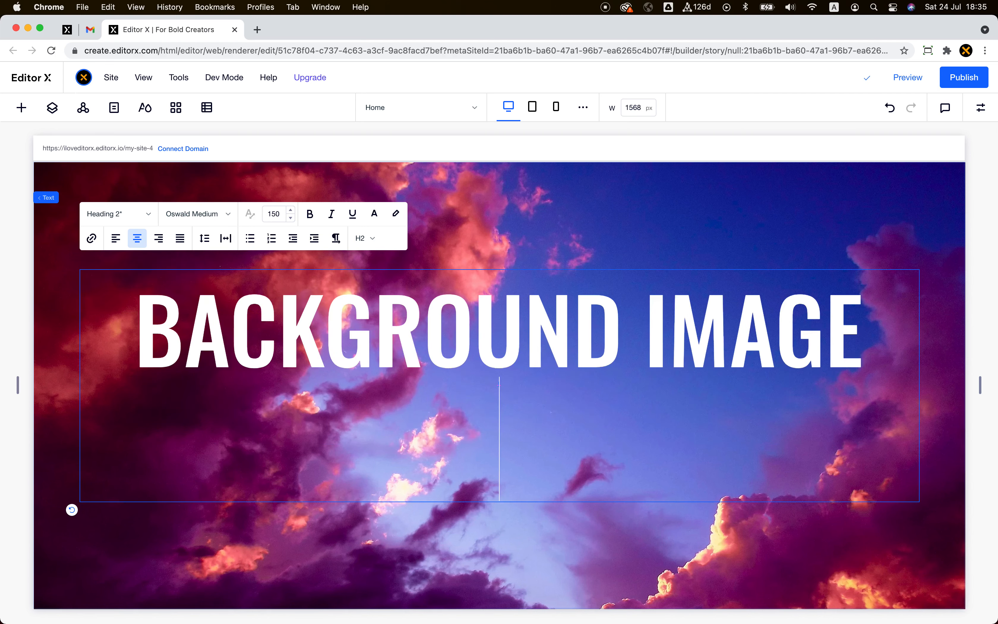
pyautogui.write('IS IN')
pyautogui.press('BackSpace')
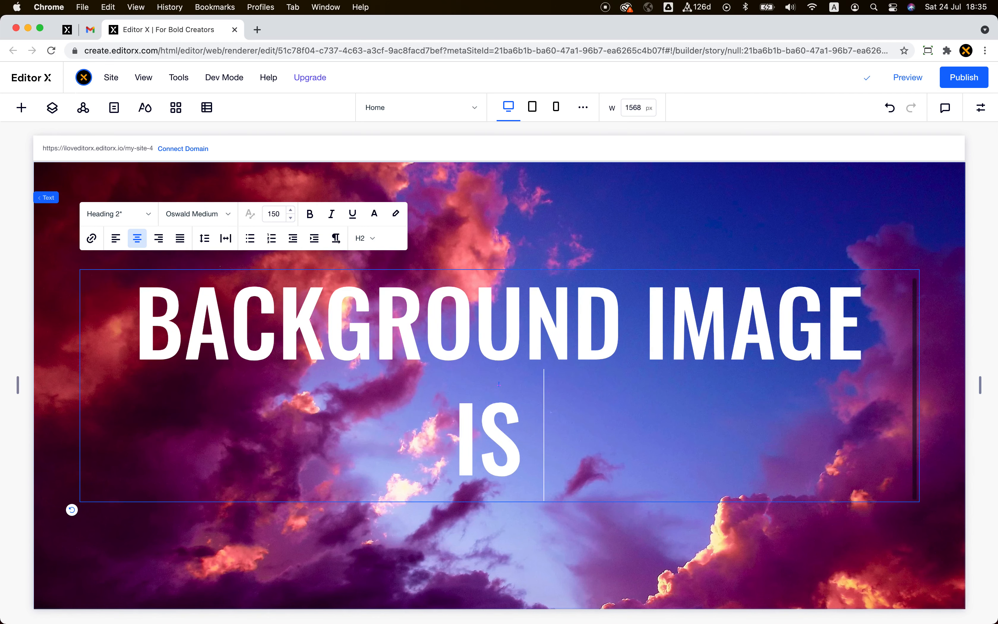
pyautogui.write('IN STI')
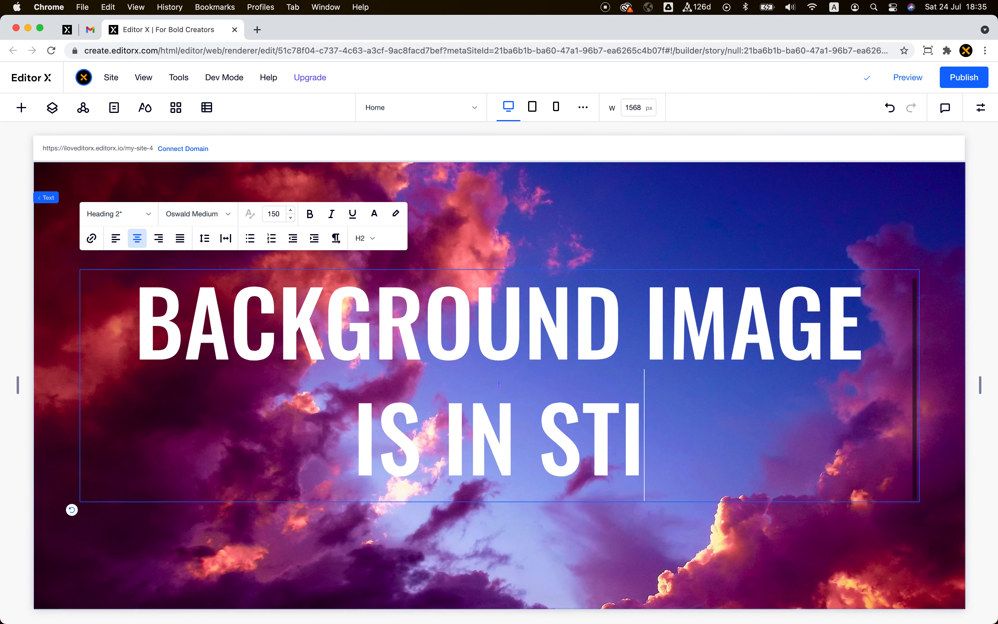
pyautogui.write('CKT')
pyautogui.press('BackSpace')
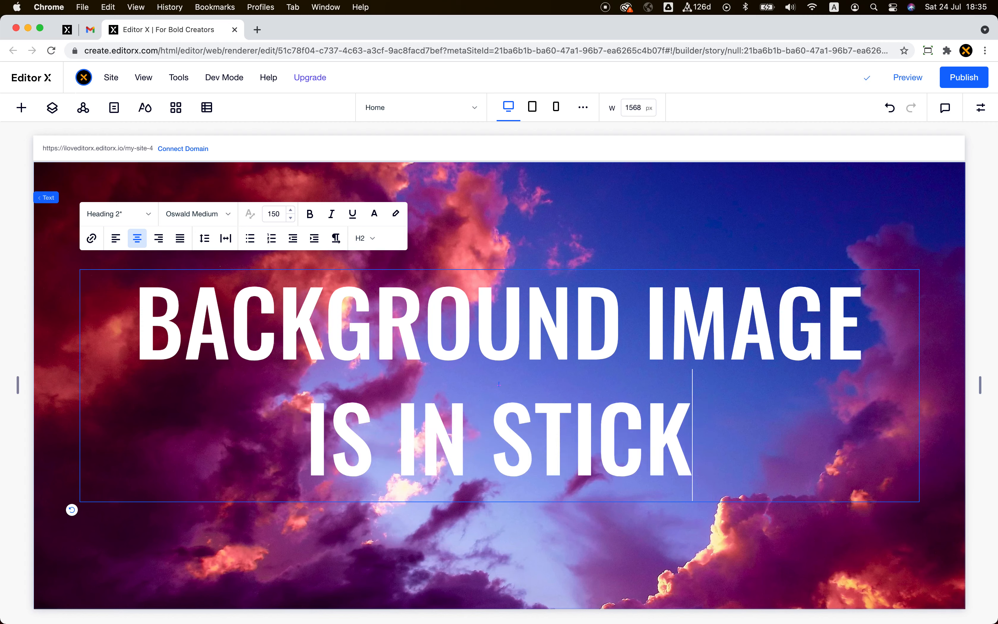
pyautogui.write('Y')
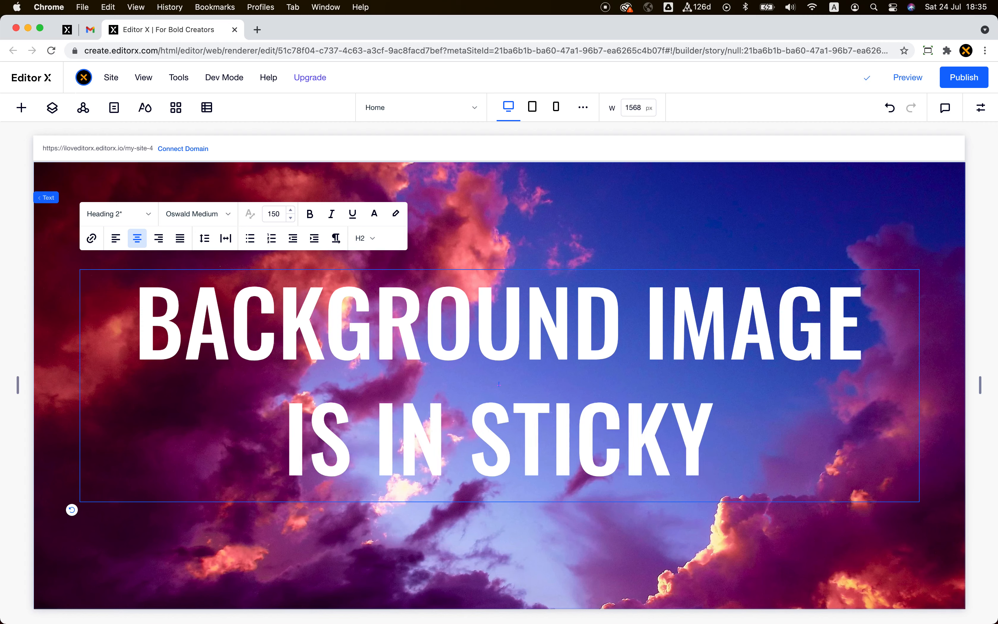
pyautogui.write(' POS')
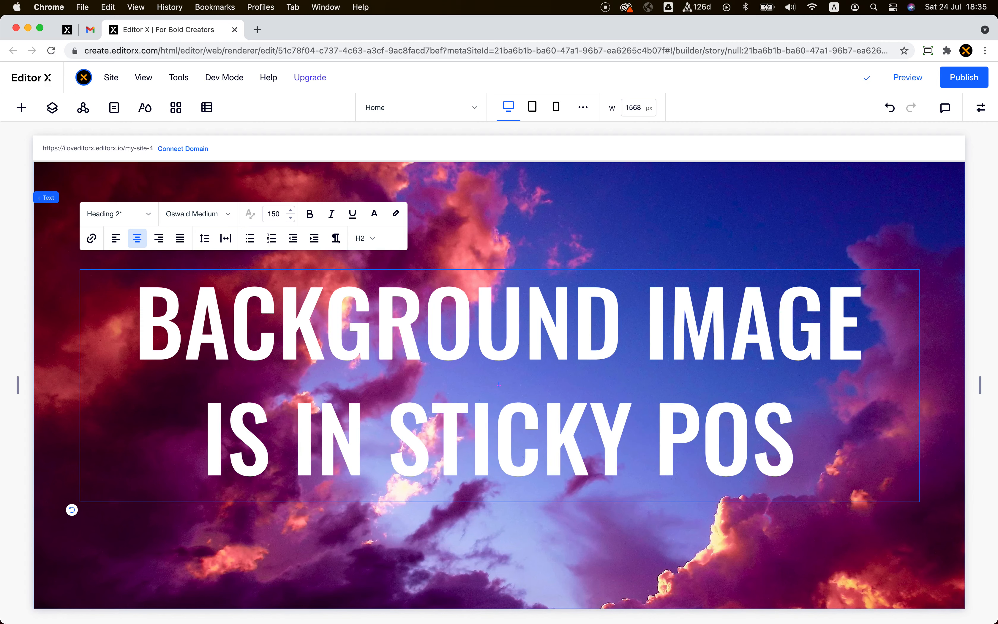
pyautogui.write('ITIOM')
pyautogui.press('BackSpace')
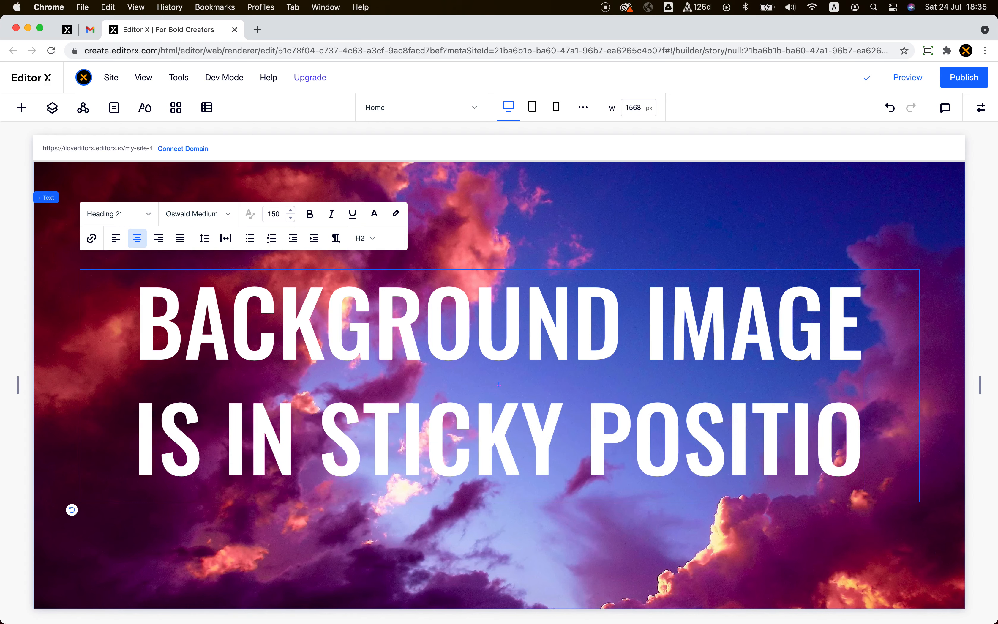
pyautogui.write('N')
# Set the font size of the whole "BACKGROUND IMAGE IS IN STICKY POSITION" title to 120
pyautogui.press('super+a')
pyautogui.click(275, 213)
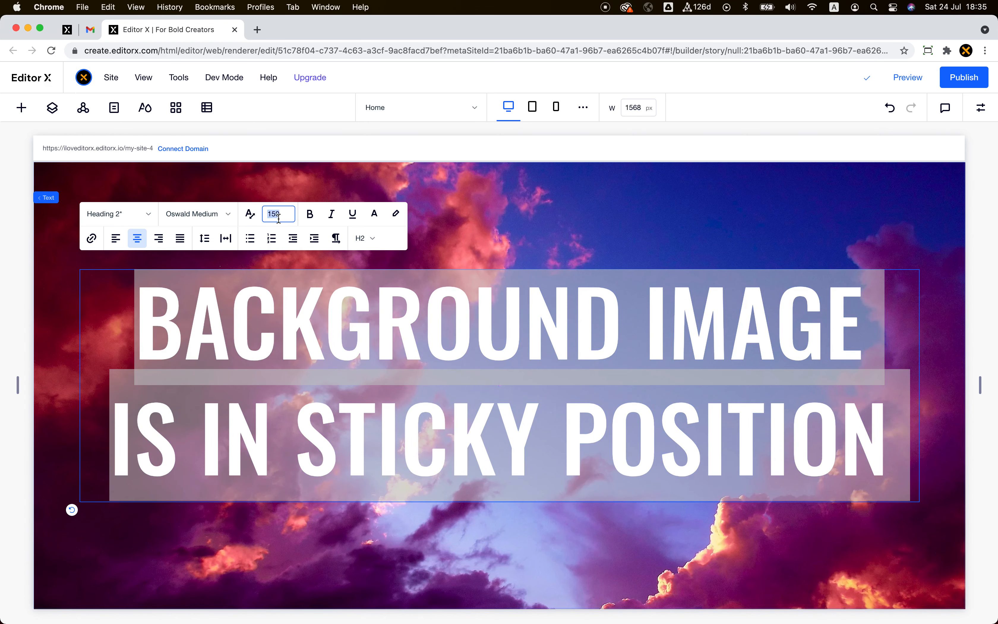
pyautogui.write('120')
pyautogui.press('Return')
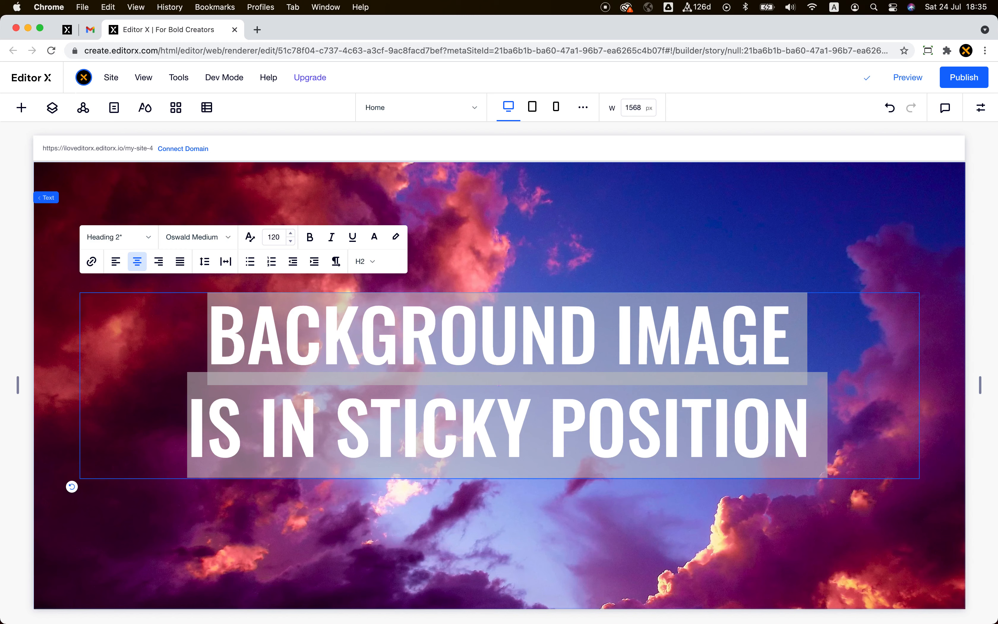
# Apply the Sticky scroll effect to the cloud image behind the title
pyautogui.click(562, 214)
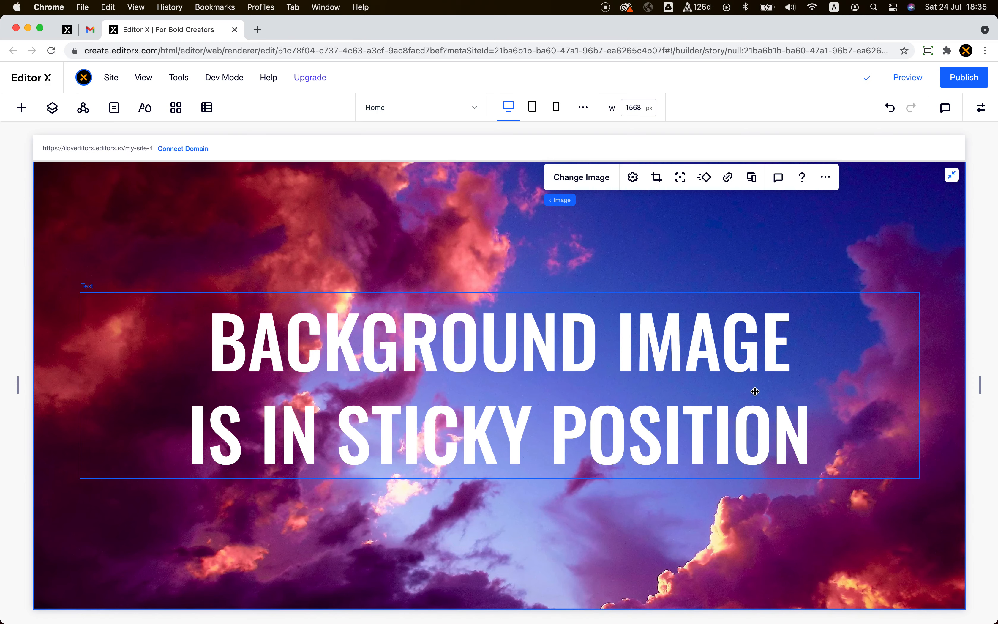
pyautogui.scroll(-3, 755, 392)
pyautogui.scroll(3, 755, 392)
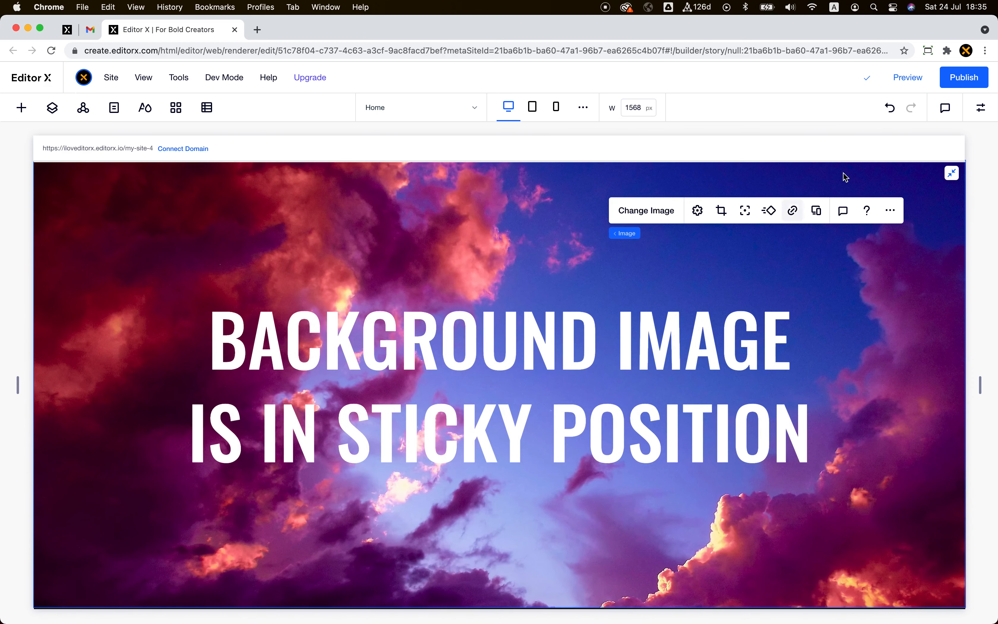
pyautogui.click(980, 107)
pyautogui.scroll(-2, 962, 477)
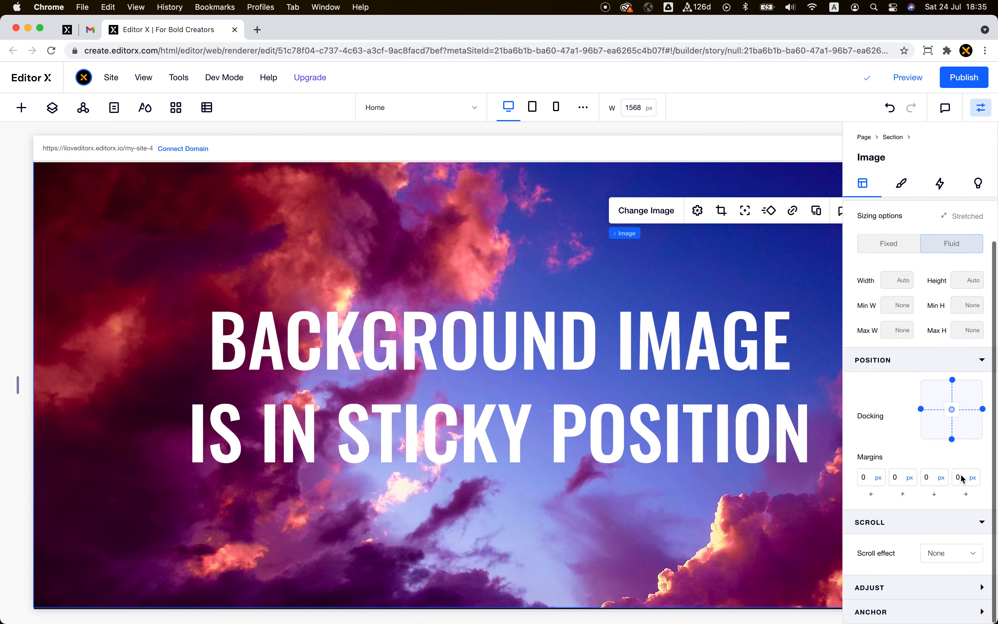
pyautogui.click(968, 562)
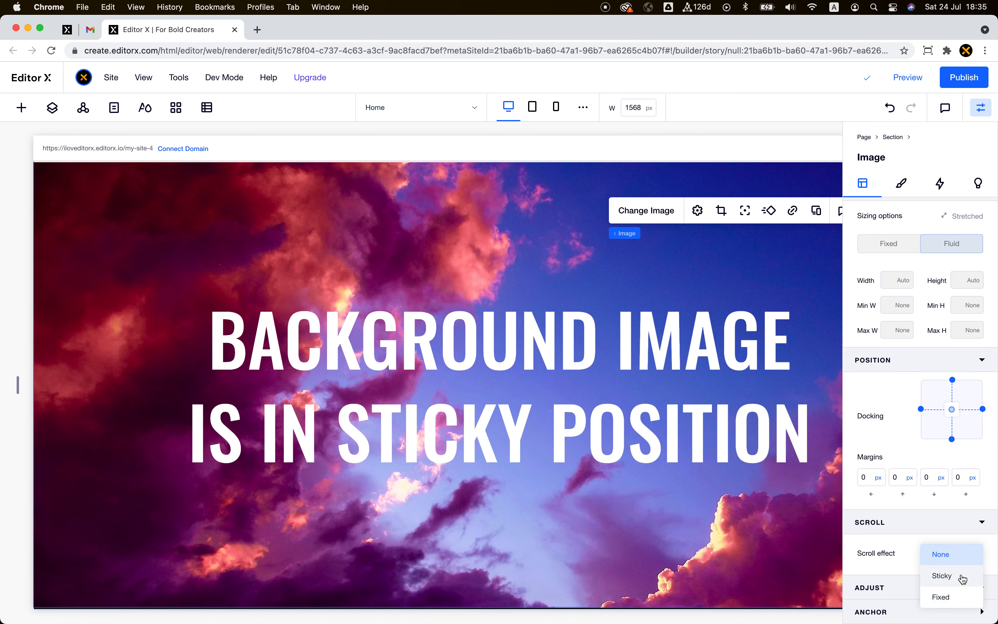
pyautogui.click(963, 576)
# Place the sticky cloud image behind the title text and check the layering while scrolling
pyautogui.click(595, 375)
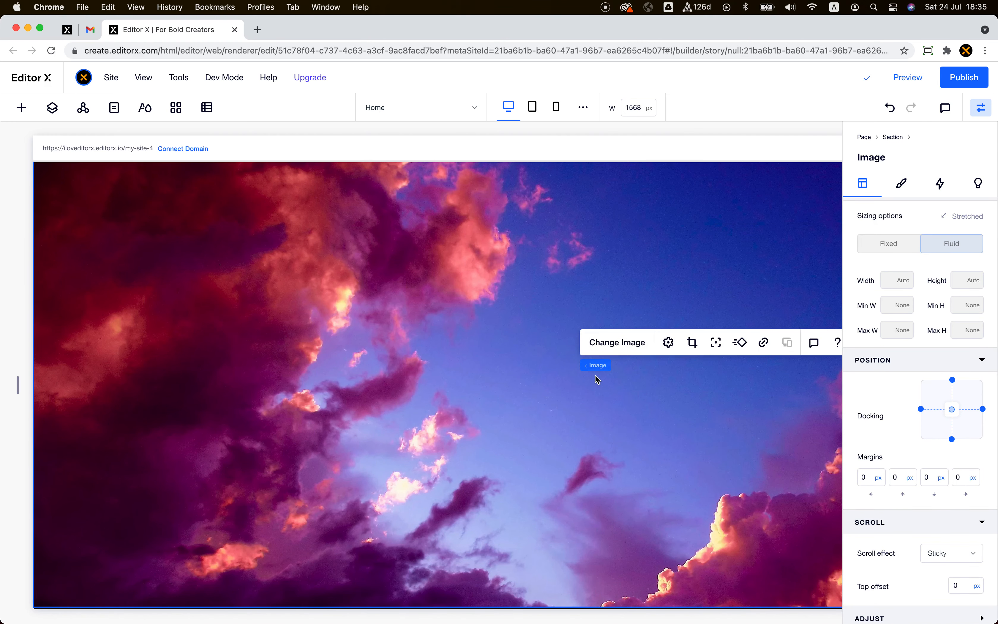
pyautogui.click(485, 329)
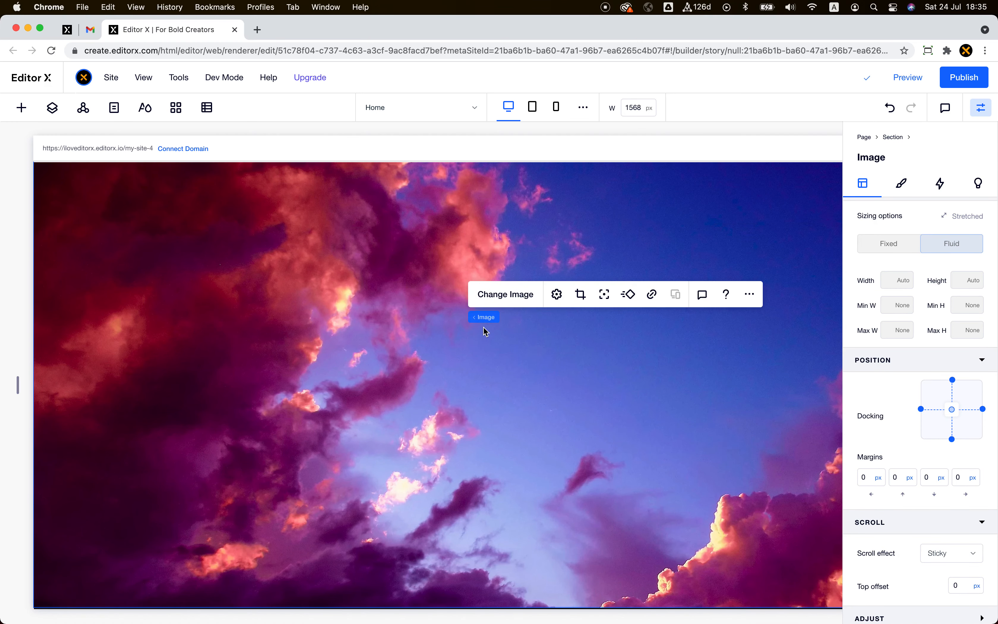
pyautogui.click(509, 231)
pyautogui.scroll(-3, 686, 226)
pyautogui.scroll(3, 686, 227)
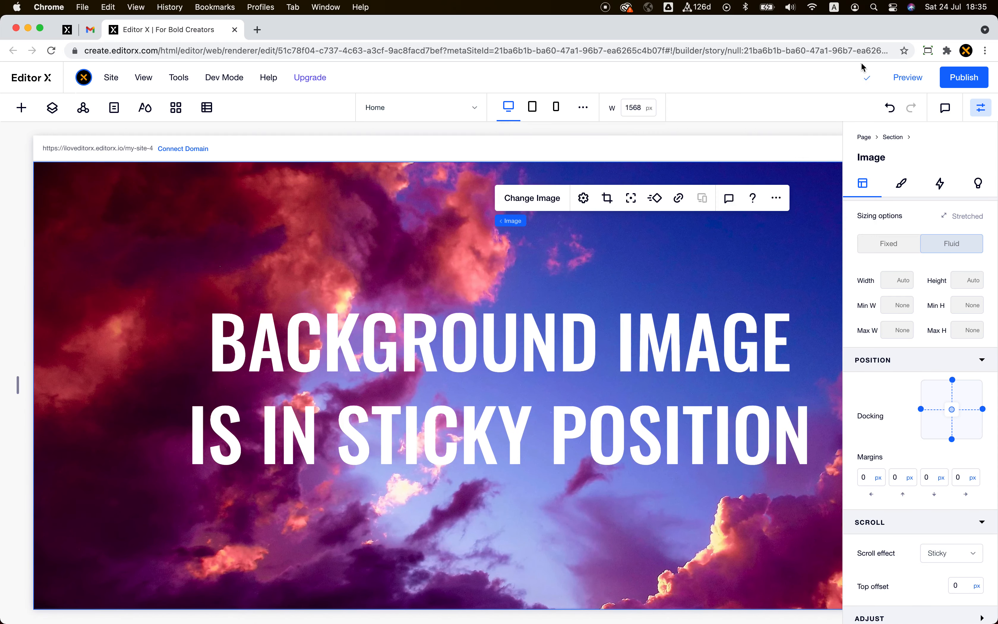
# Preview the page and examine how the sticky cloud image and the title move as the section scrolls into the next one
pyautogui.click(908, 78)
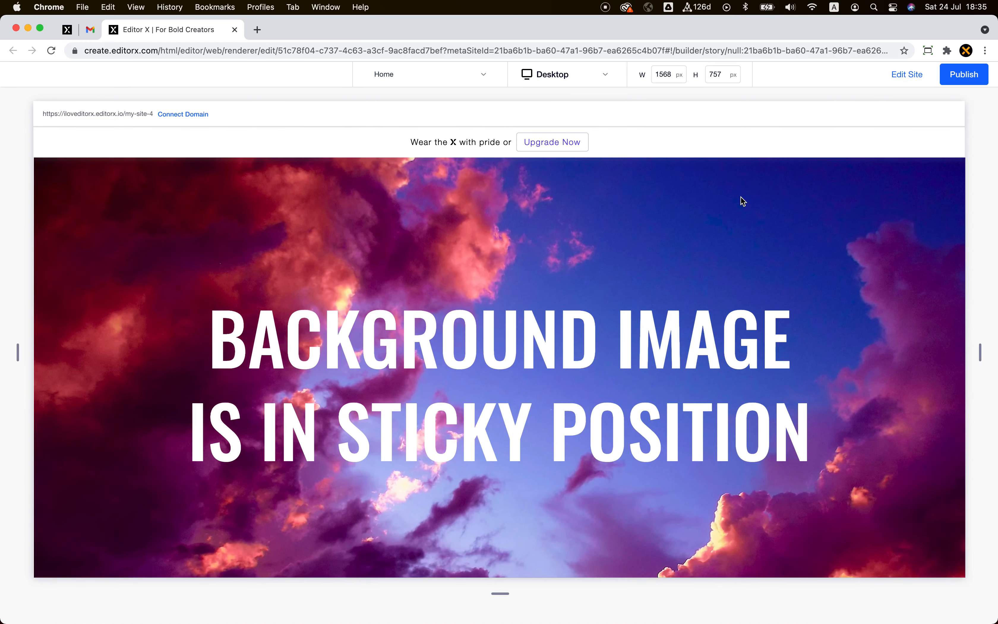
pyautogui.scroll(-3, 741, 197)
pyautogui.scroll(-5, 743, 200)
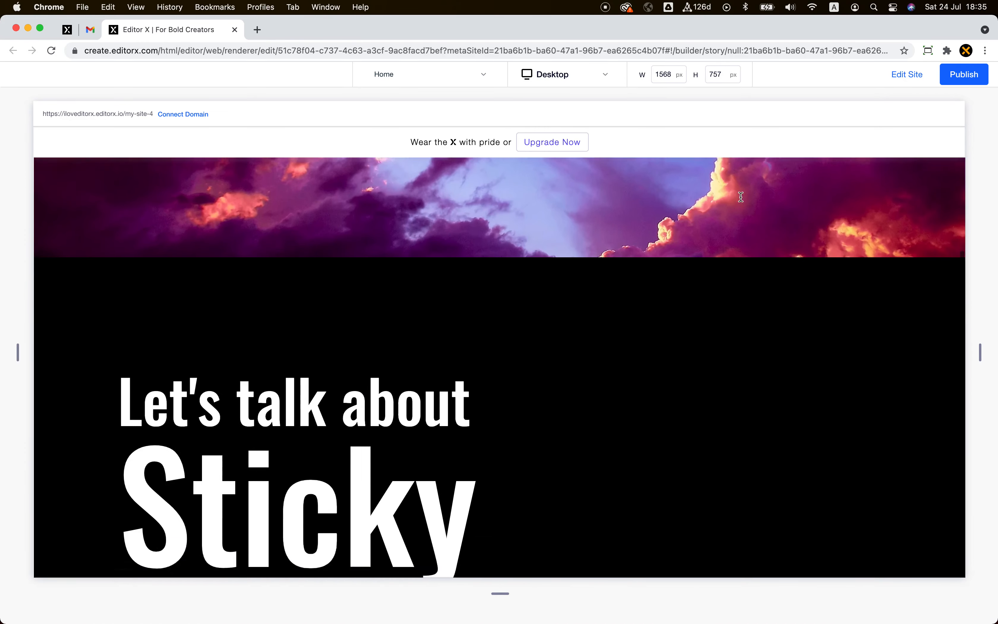
pyautogui.scroll(8, 742, 200)
pyautogui.scroll(-5, 743, 201)
pyautogui.scroll(5, 744, 201)
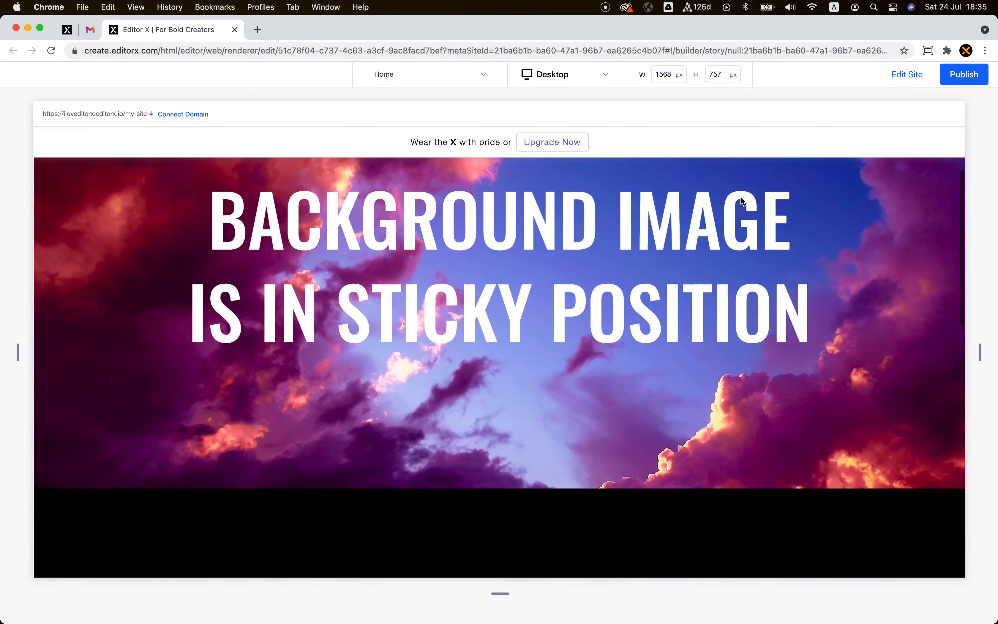
pyautogui.scroll(-3, 744, 202)
pyautogui.scroll(3, 742, 201)
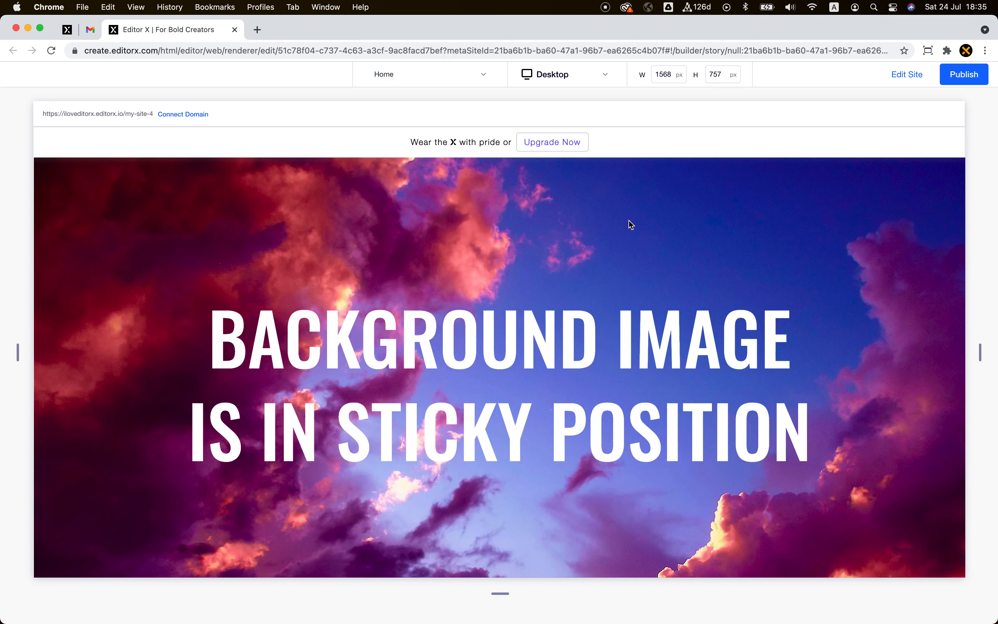
pyautogui.scroll(-1, 630, 220)
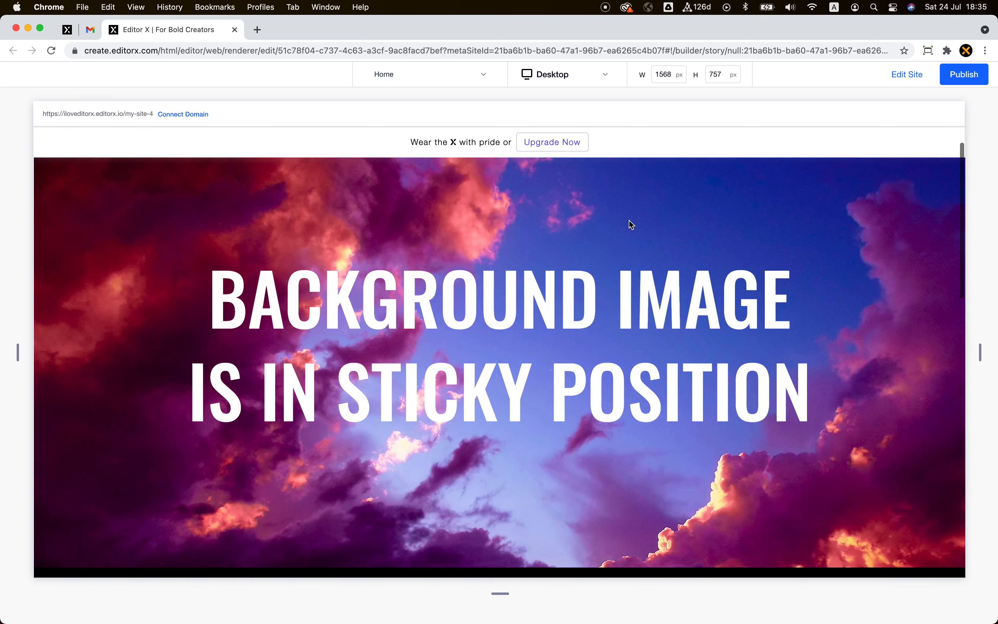
pyautogui.scroll(1, 630, 221)
pyautogui.scroll(-1, 630, 220)
pyautogui.scroll(1, 630, 221)
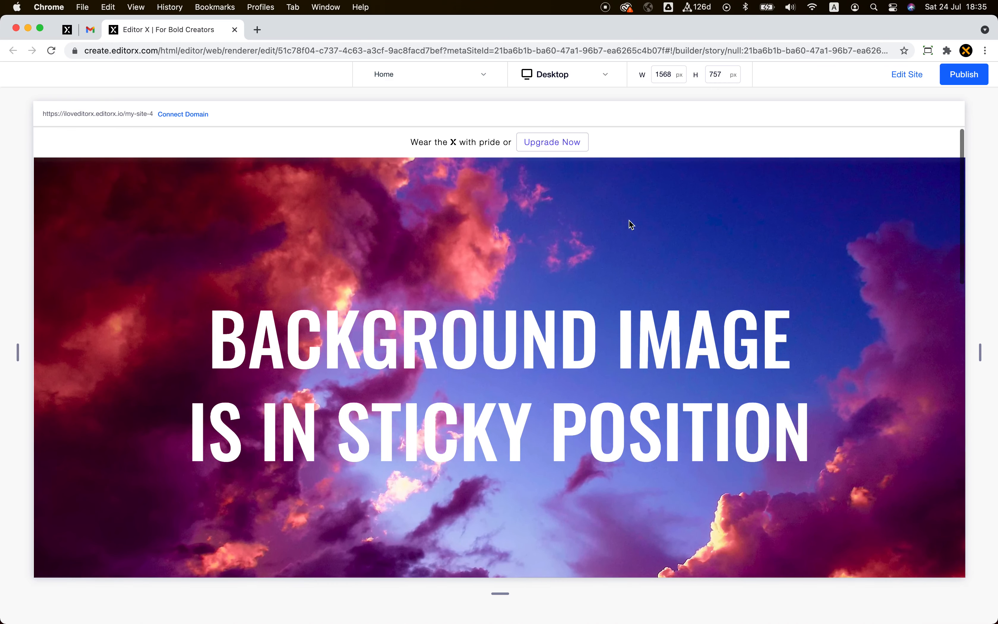
pyautogui.scroll(-3, 629, 221)
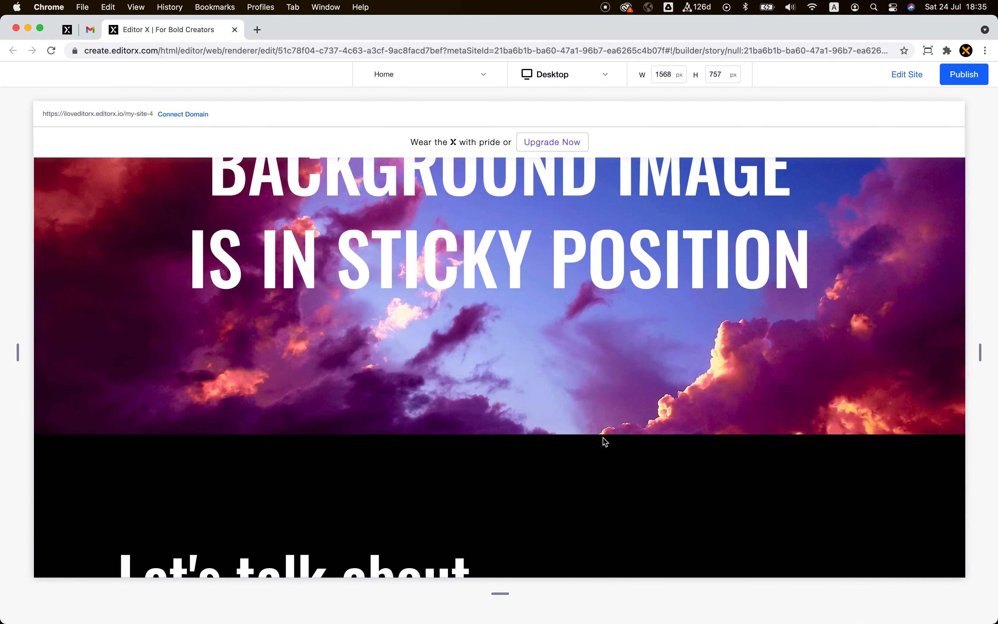
pyautogui.scroll(3, 604, 439)
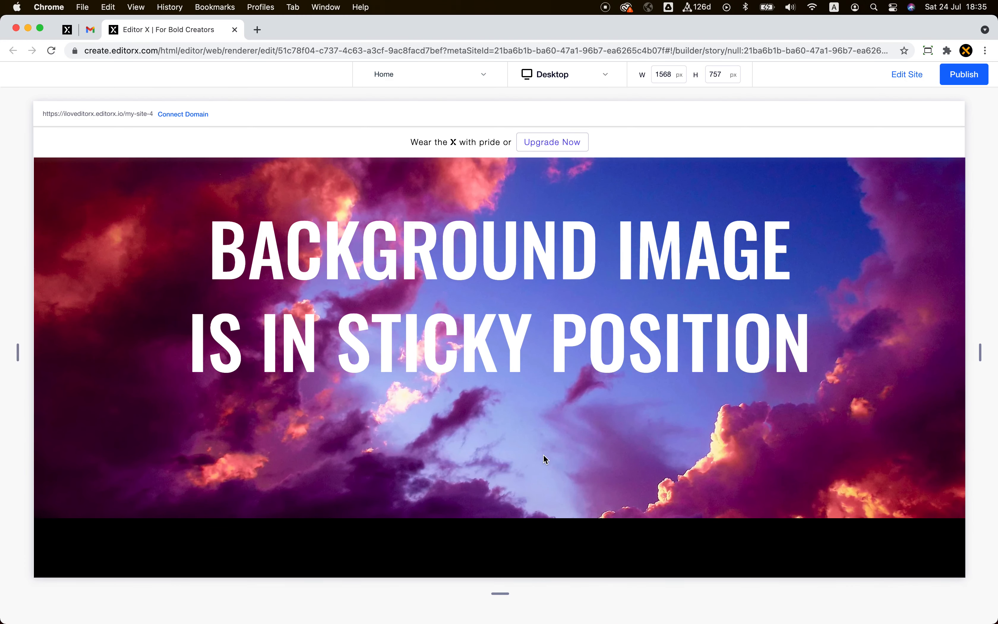
pyautogui.scroll(3, 543, 453)
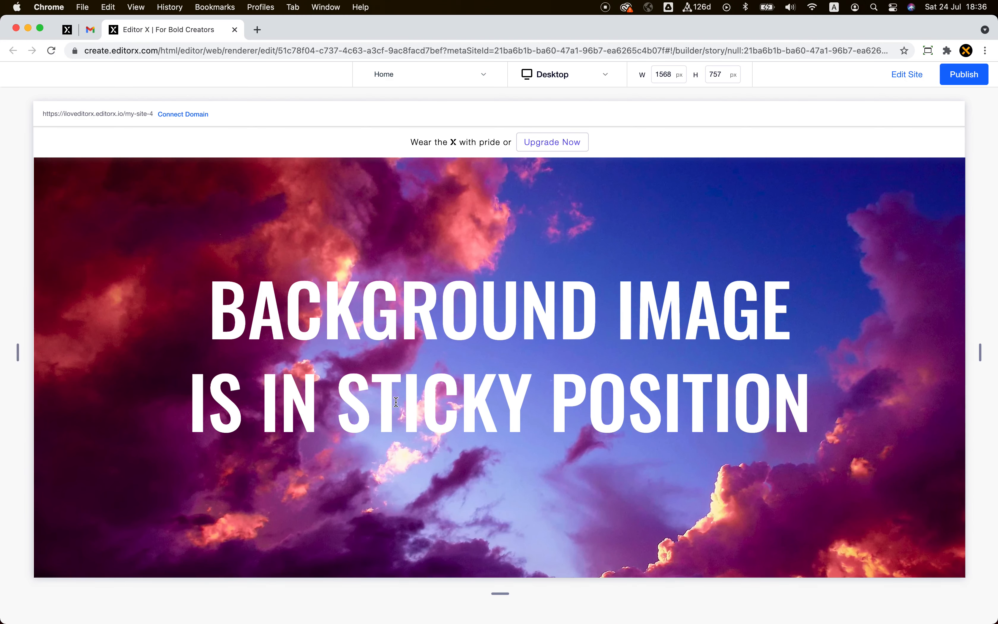
pyautogui.scroll(-3, 400, 397)
pyautogui.scroll(3, 400, 397)
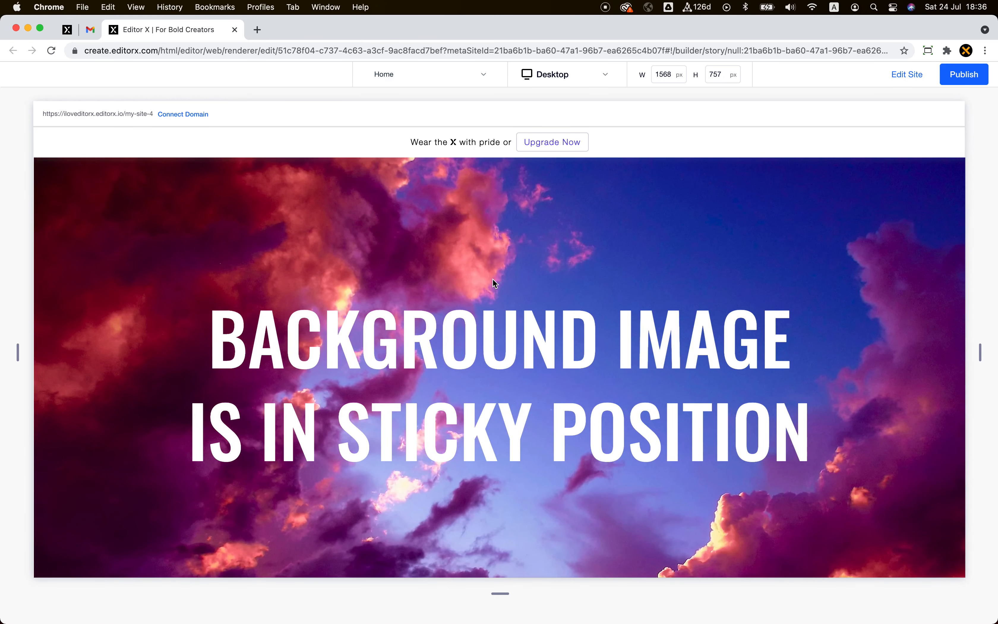
pyautogui.scroll(1, 495, 284)
pyautogui.scroll(-3, 494, 280)
pyautogui.scroll(3, 494, 280)
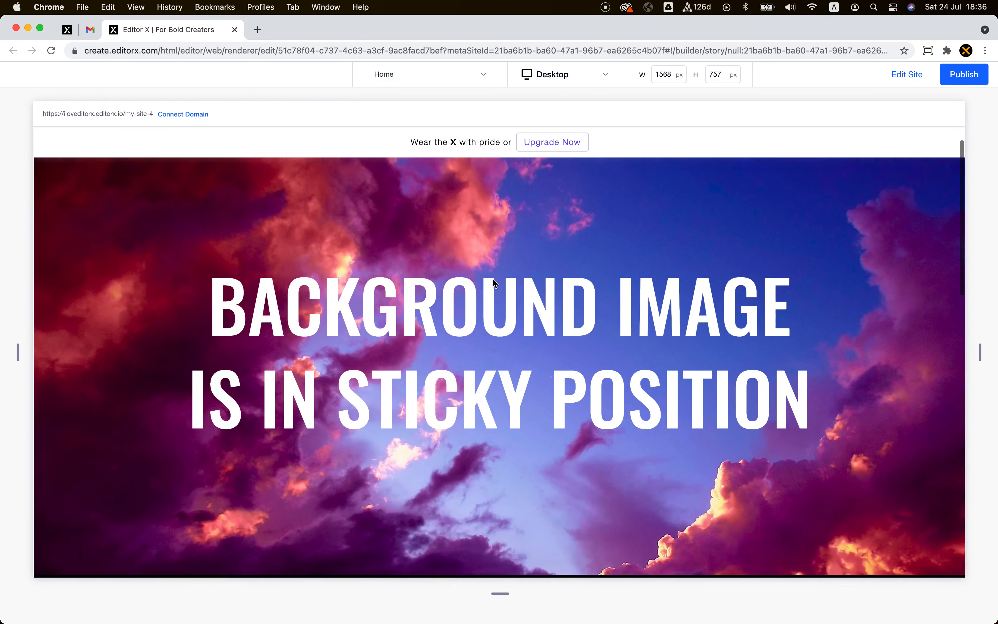
pyautogui.scroll(-3, 493, 279)
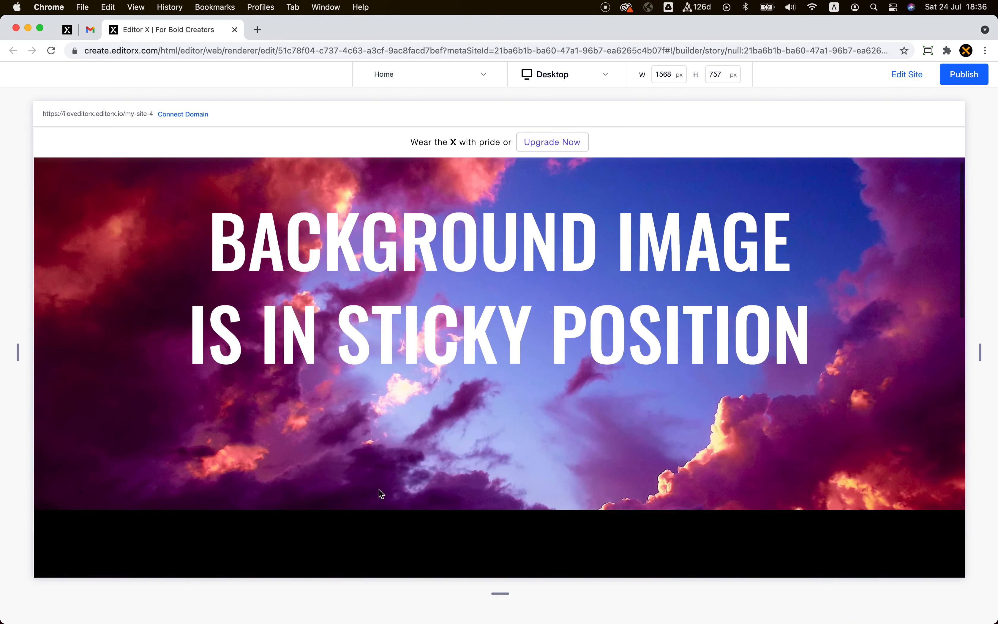
pyautogui.scroll(3, 549, 500)
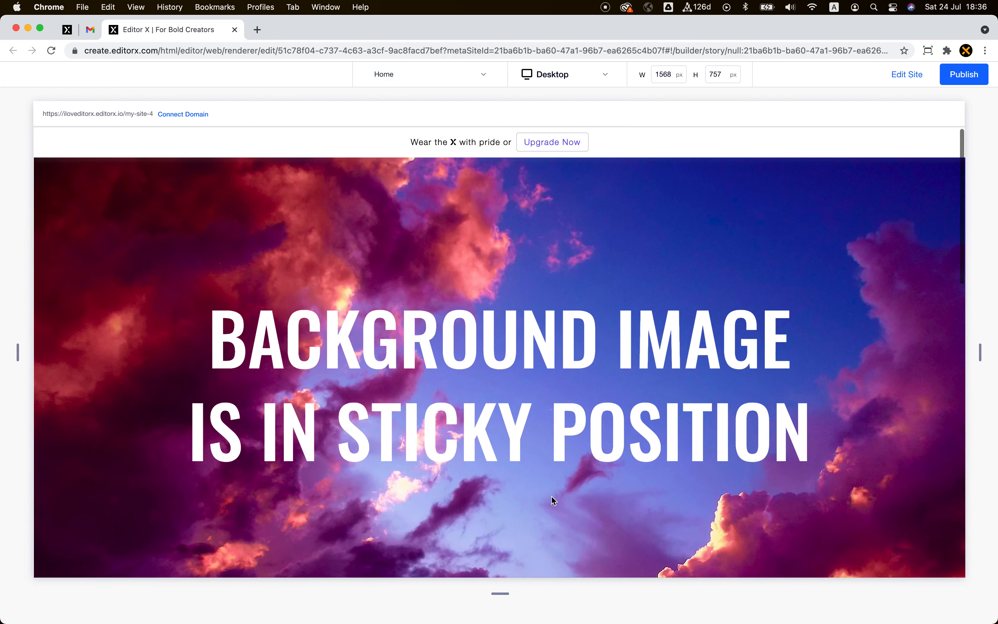
# Return to editing and set the height of the section containing the cloud image to 200 vh
pyautogui.click(907, 75)
pyautogui.click(486, 273)
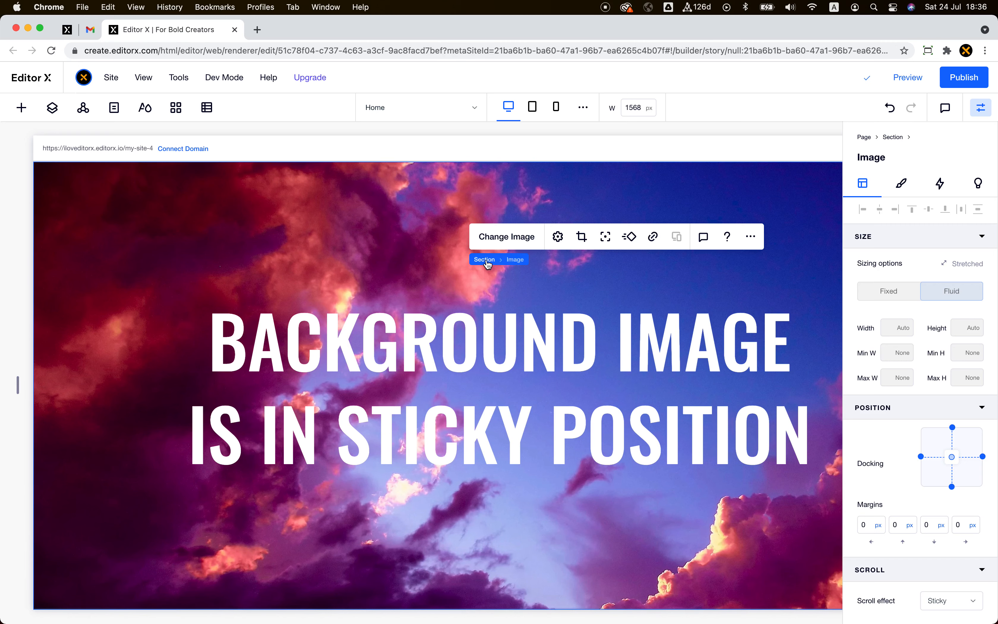
pyautogui.click(485, 259)
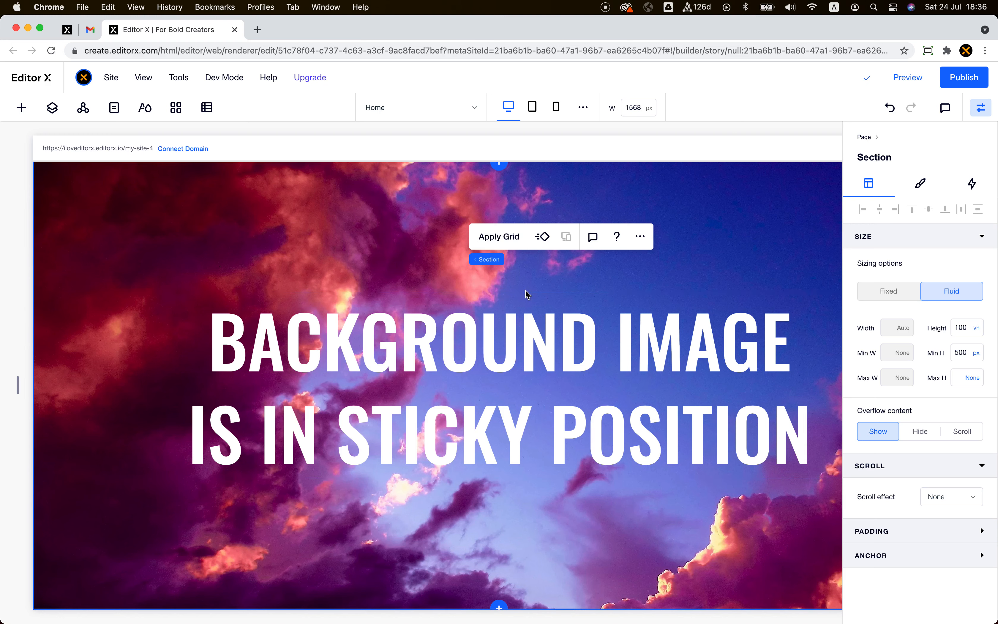
pyautogui.click(964, 335)
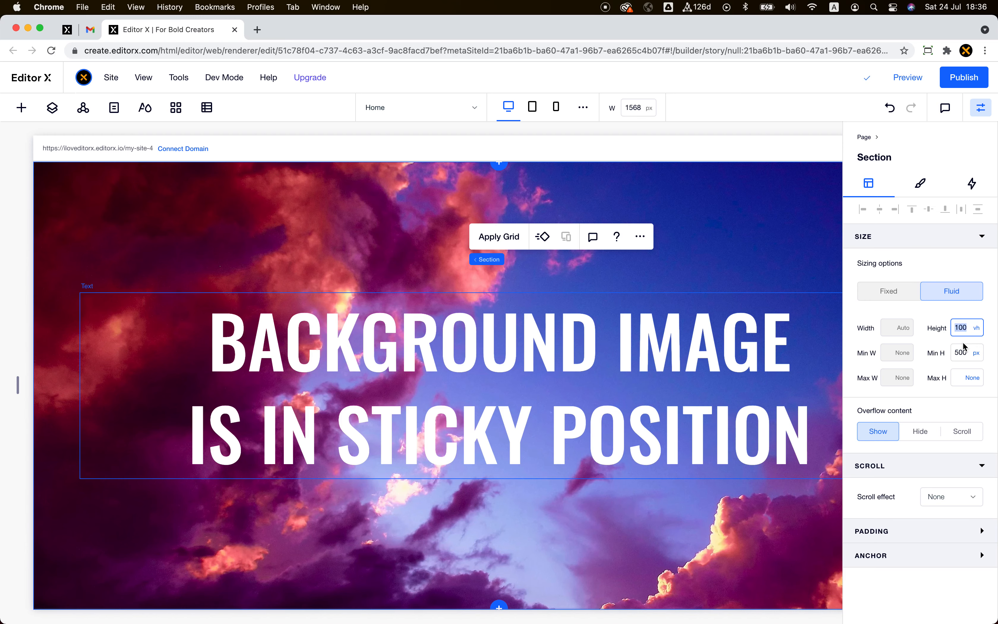
pyautogui.write('200')
pyautogui.press('Return')
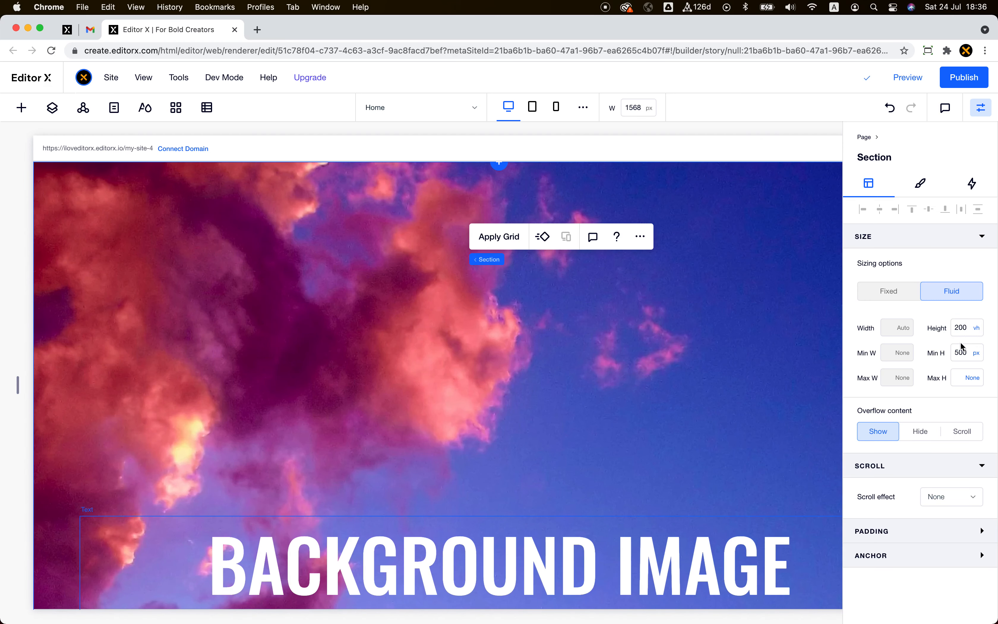
# Undock the cloud image from the section's bottom edge and set the image's height to 100 vh
pyautogui.click(768, 351)
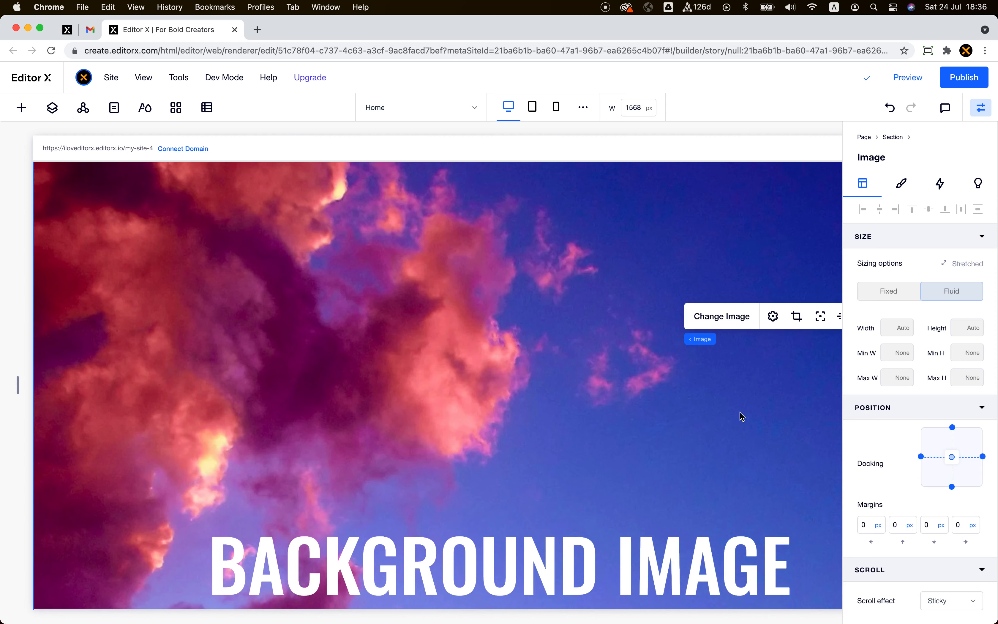
pyautogui.click(952, 487)
pyautogui.click(966, 328)
pyautogui.write('1')
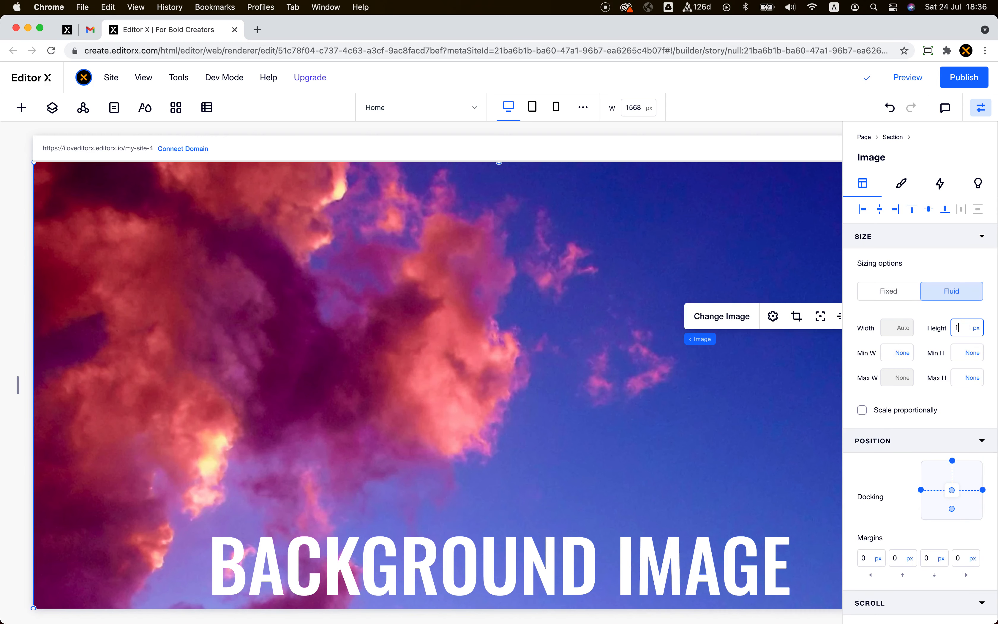
pyautogui.write('00 vh')
pyautogui.press('Return')
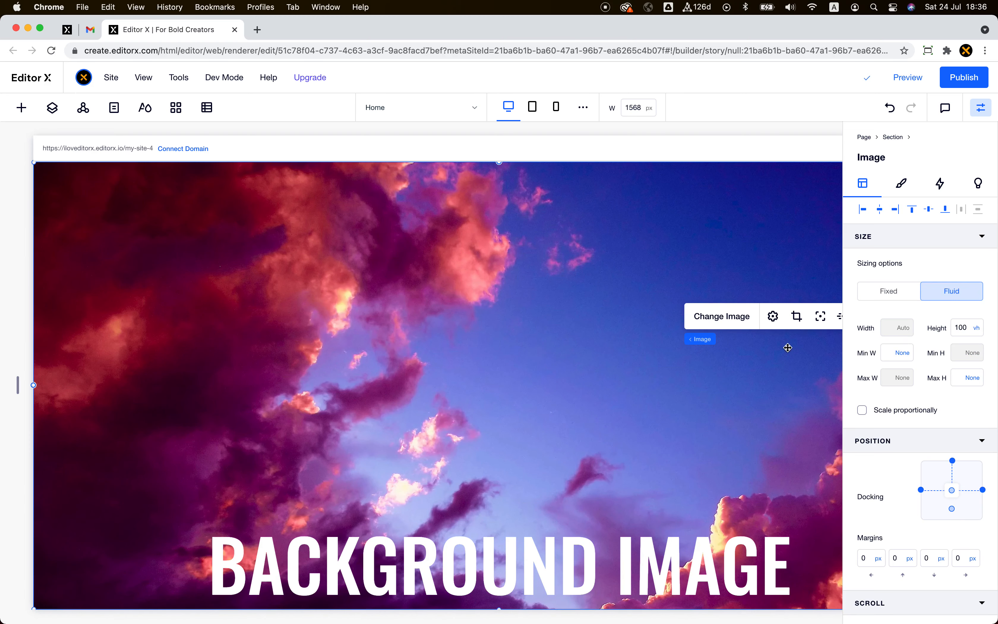
# Select the title text and move it up to the vertical middle of the sticky cloud image
pyautogui.scroll(-5, 772, 433)
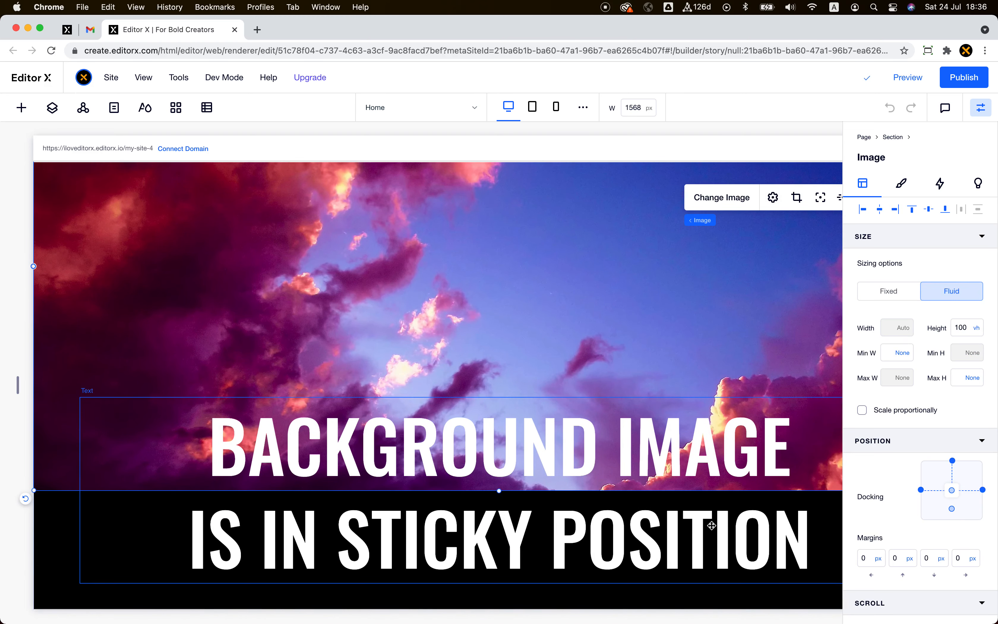
pyautogui.click(720, 511)
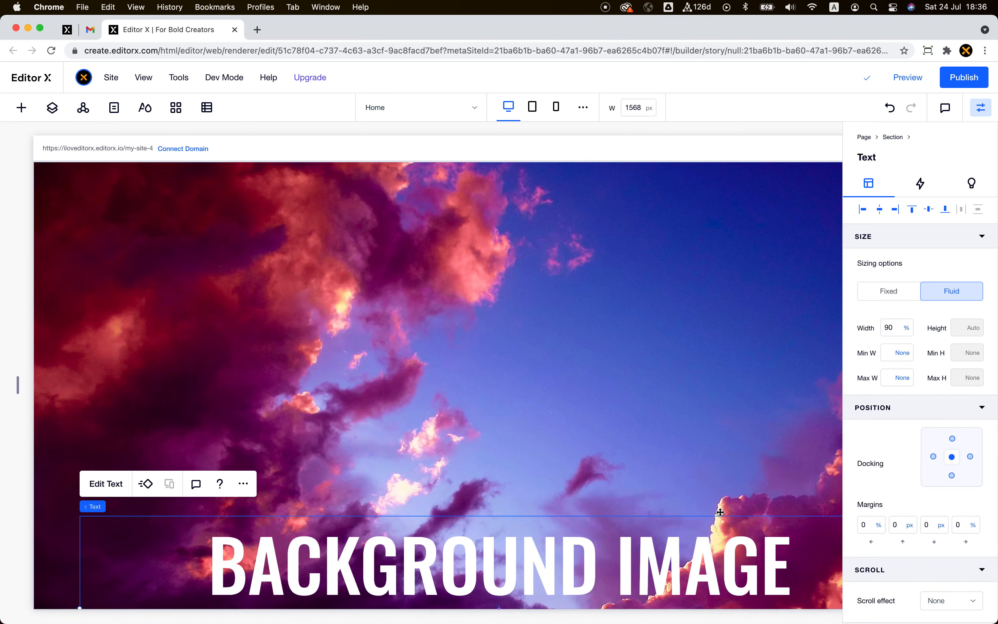
pyautogui.scroll(-5, 720, 512)
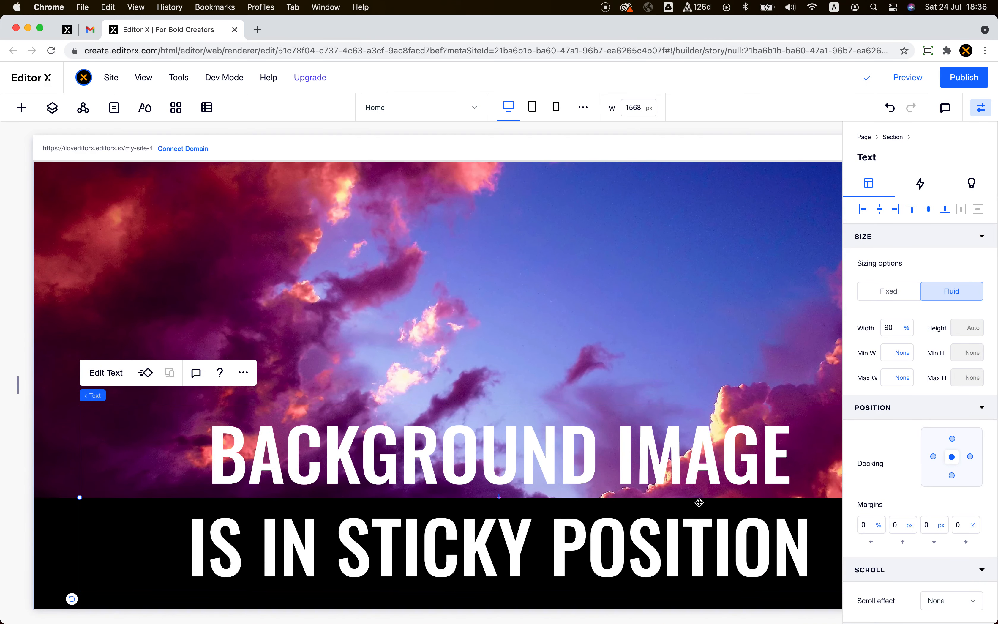
pyautogui.scroll(3, 556, 338)
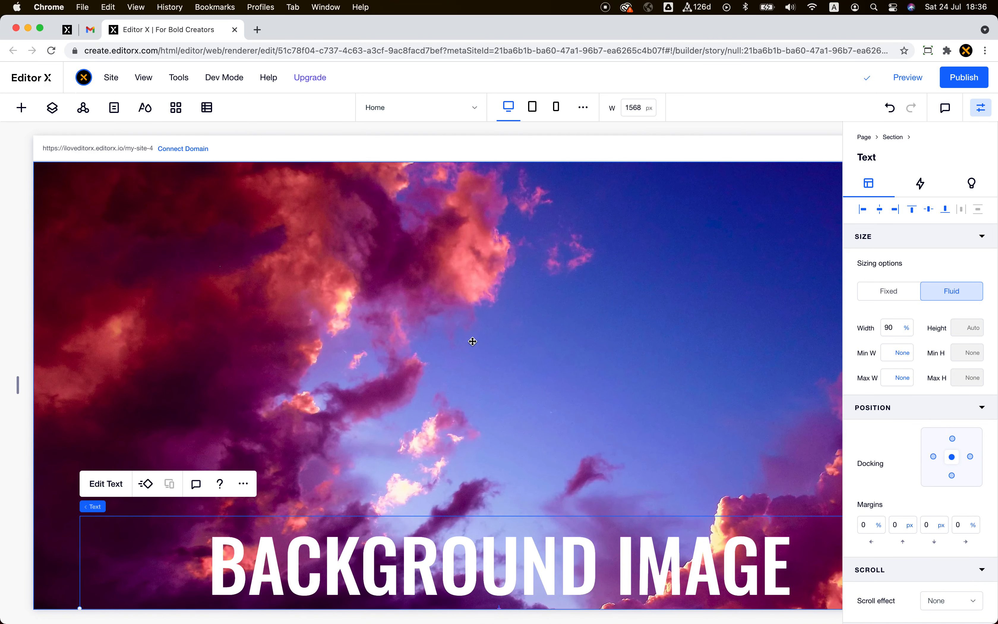
pyautogui.scroll(-3, 574, 376)
pyautogui.moveTo(573, 378); pyautogui.dragTo(594, 233)
pyautogui.scroll(3, 590, 236)
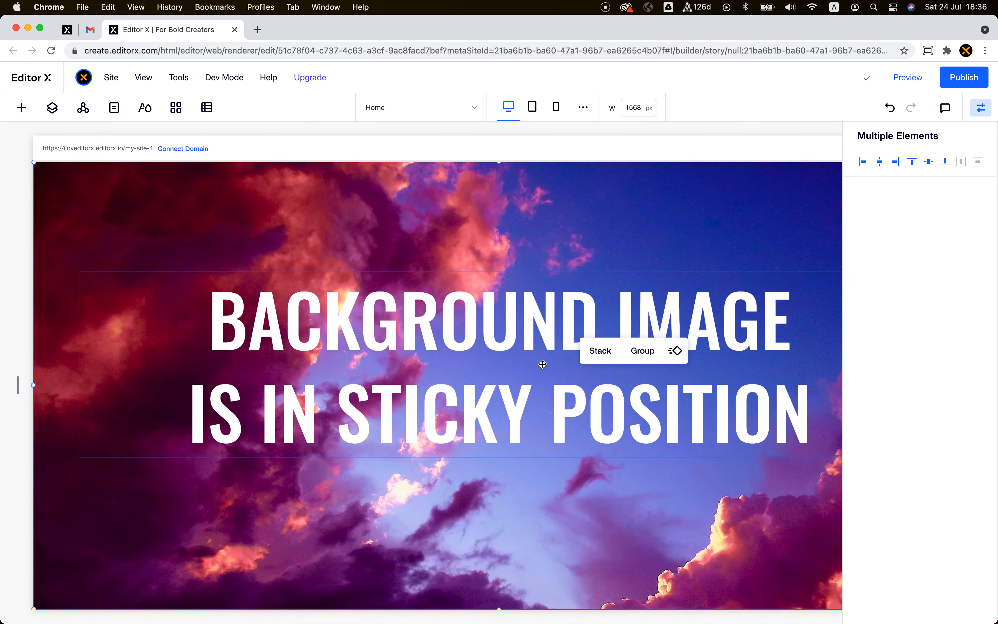
# Undo the shift of the combined selection and move only the title slightly lower, about 238 px from the section's top edge
pyautogui.moveTo(531, 363); pyautogui.dragTo(535, 363)
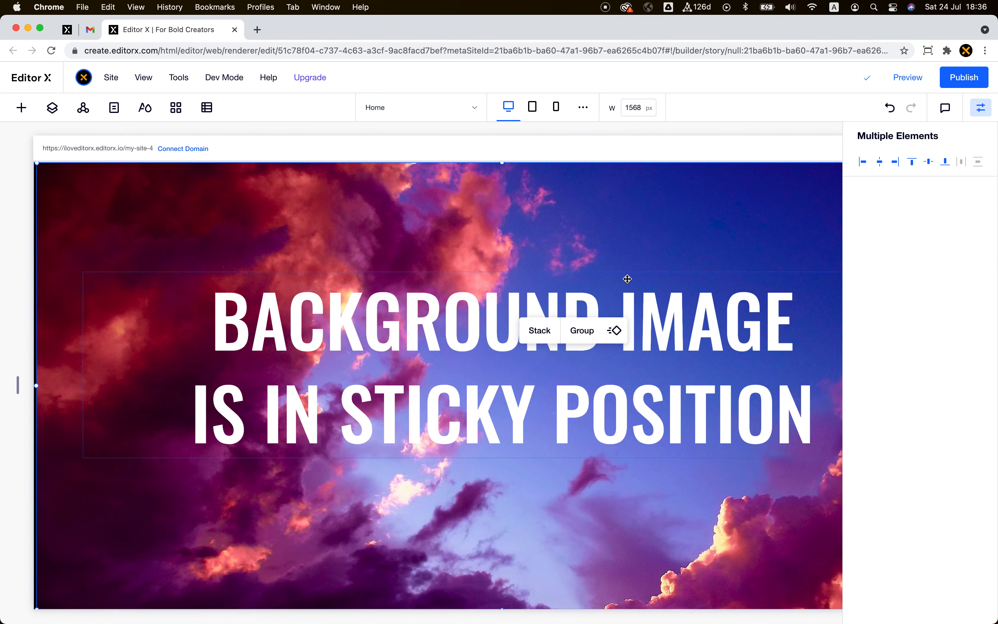
pyautogui.press('super+z')
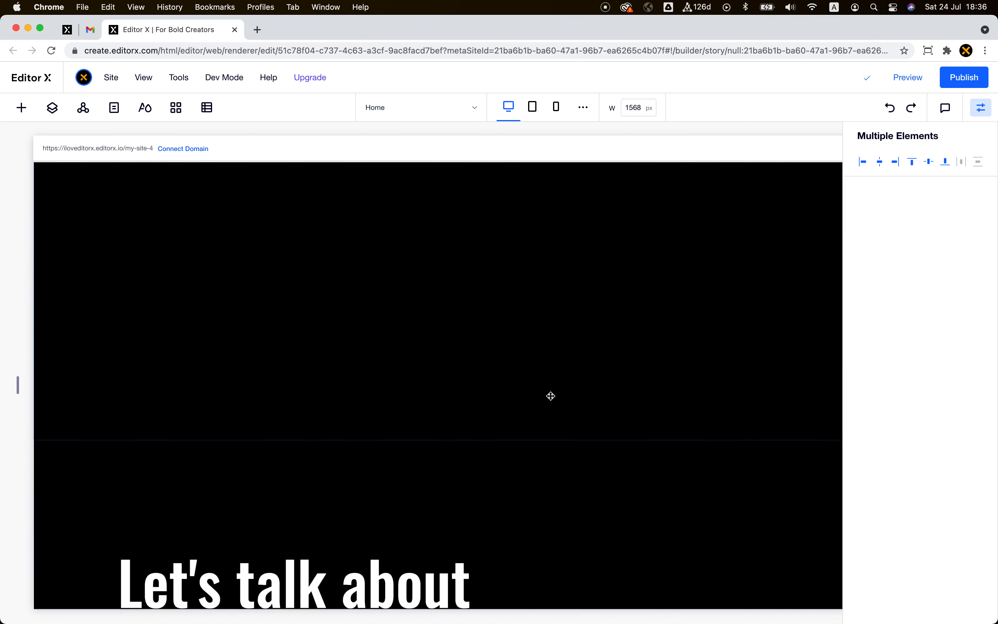
pyautogui.click(551, 396)
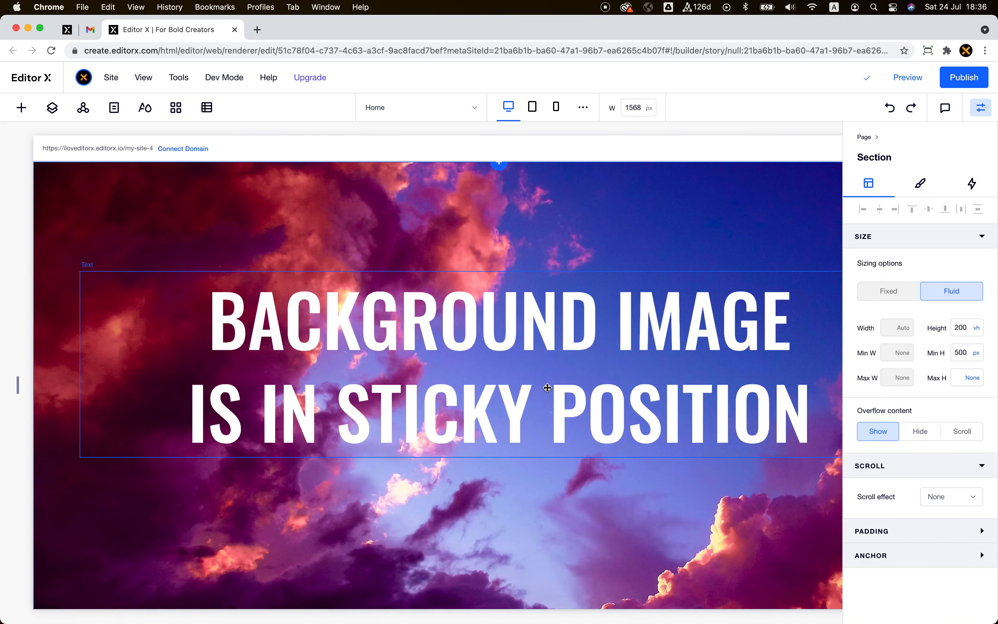
pyautogui.moveTo(547, 388); pyautogui.dragTo(553, 420)
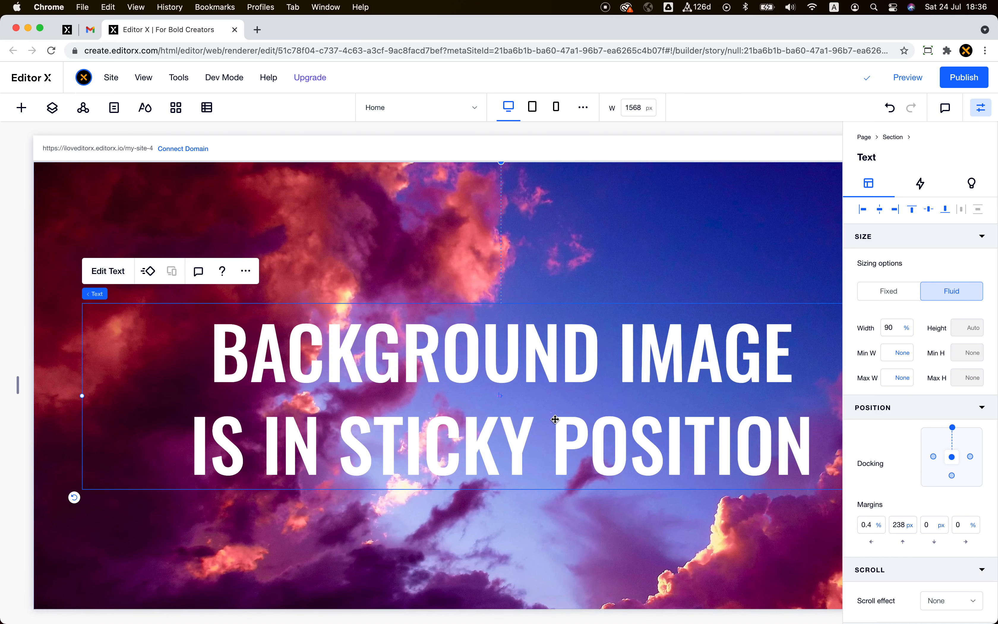
# Try undocking the title text from the section's top edge and undo the change
pyautogui.click(982, 109)
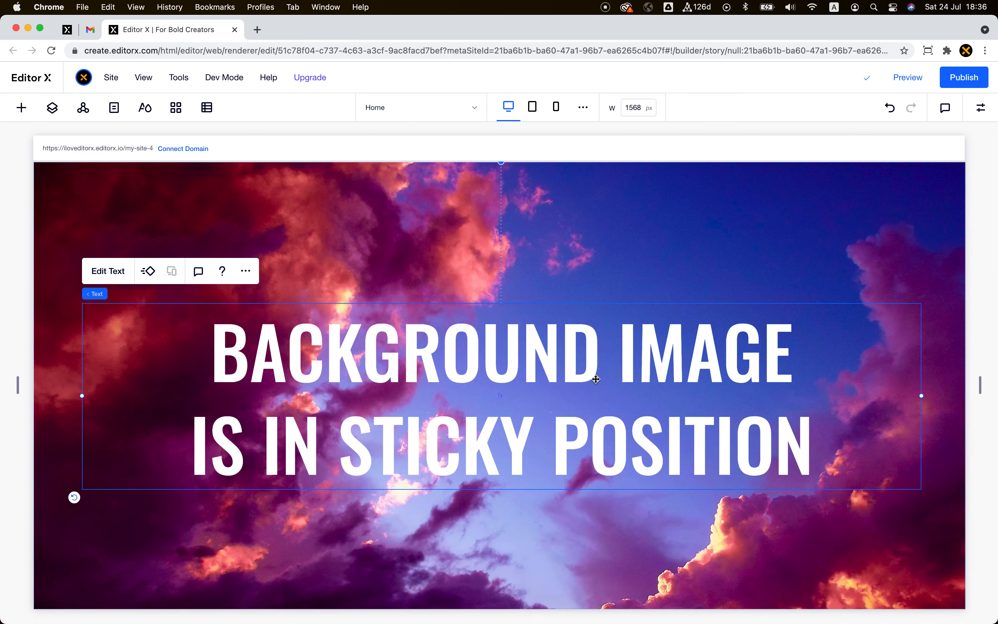
pyautogui.click(982, 108)
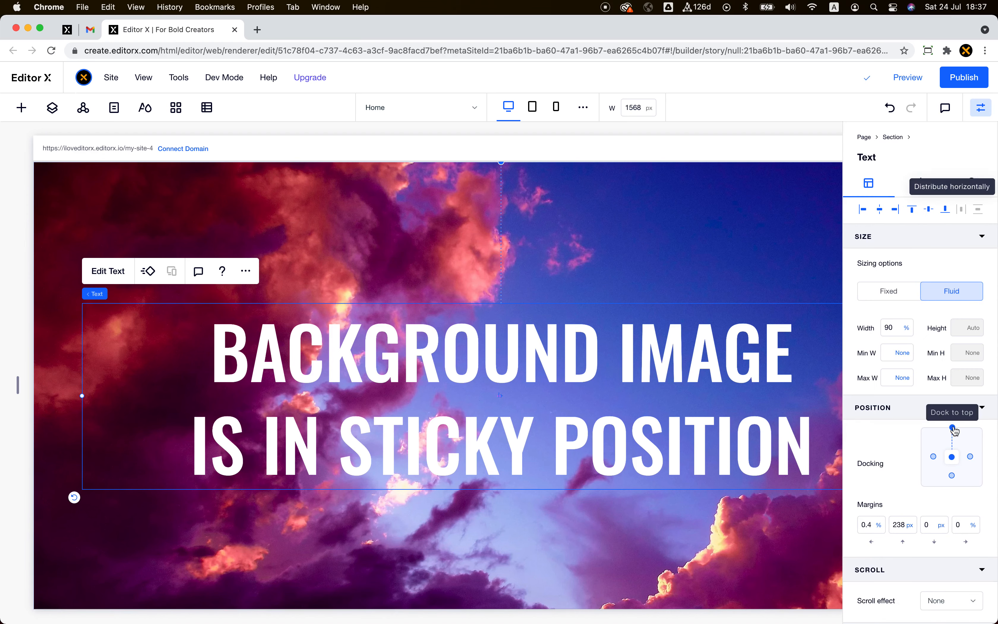
pyautogui.click(954, 428)
pyautogui.click(899, 527)
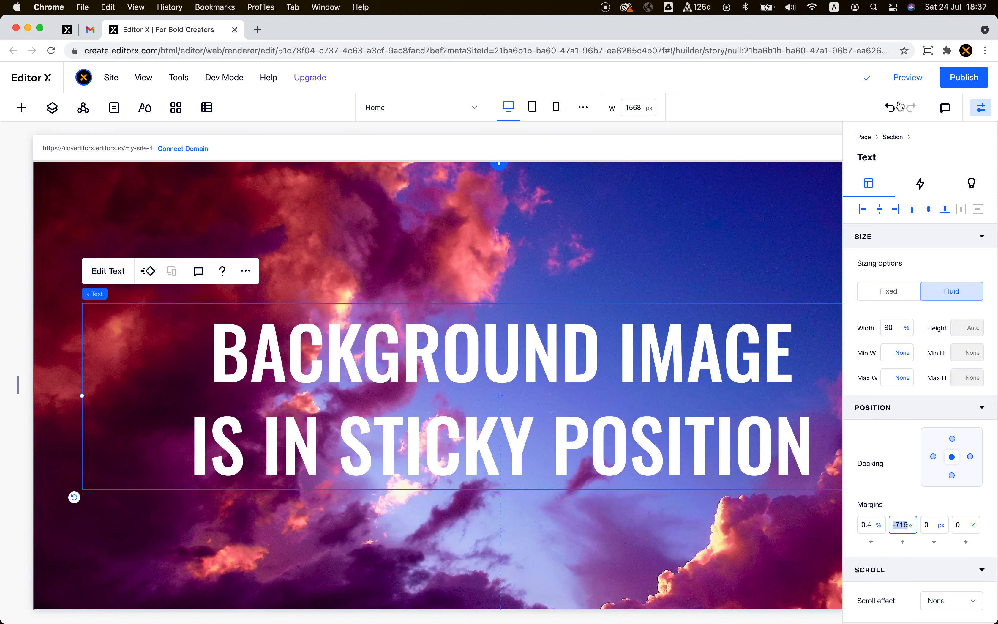
pyautogui.click(890, 108)
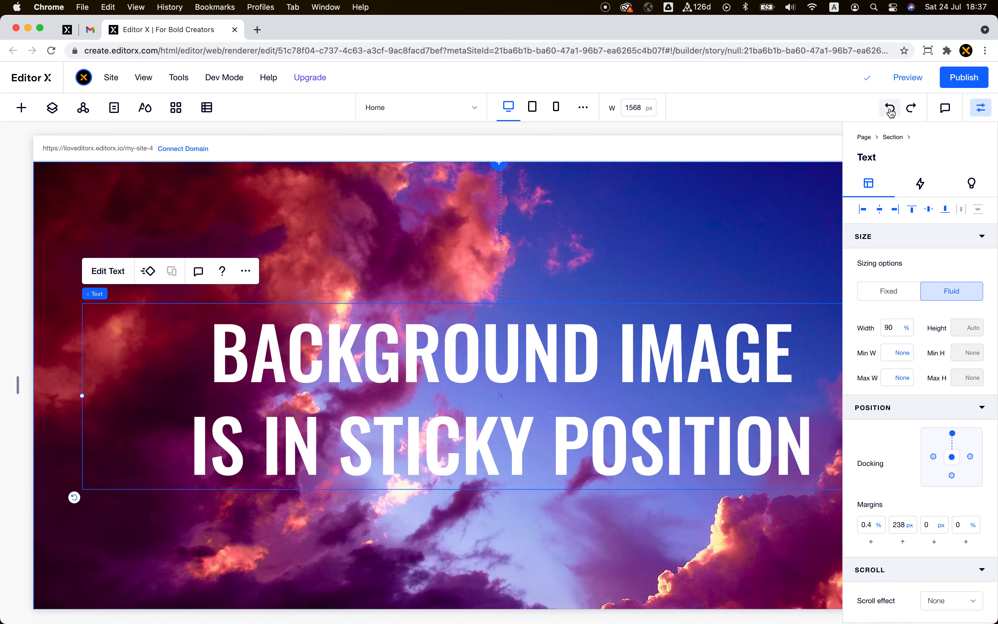
# Preview the page and examine how the title scrolls over the sticky cloud image in the section
pyautogui.click(754, 243)
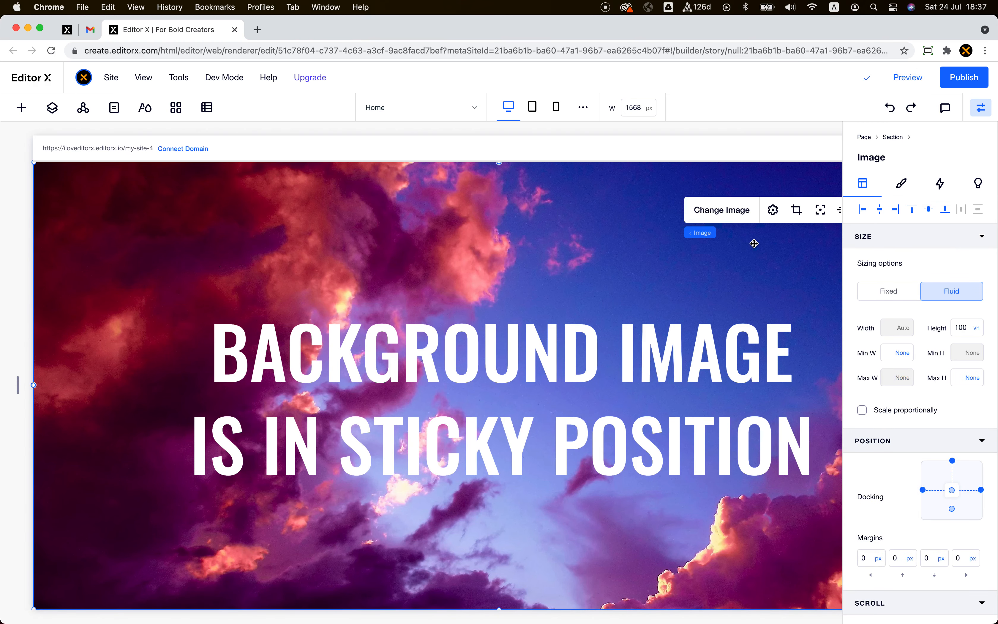
pyautogui.click(909, 77)
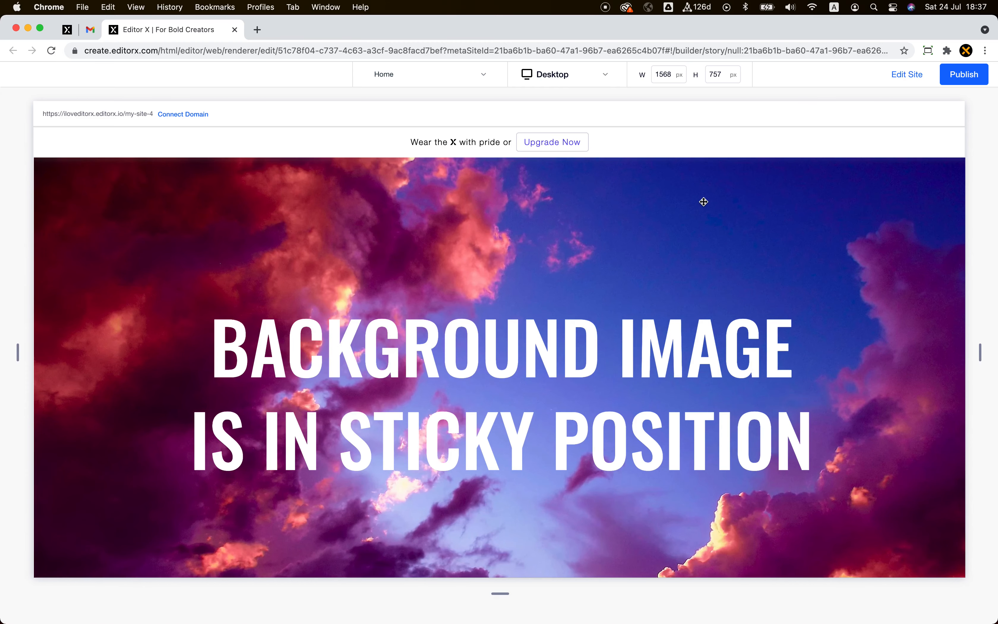
pyautogui.scroll(-5, 704, 202)
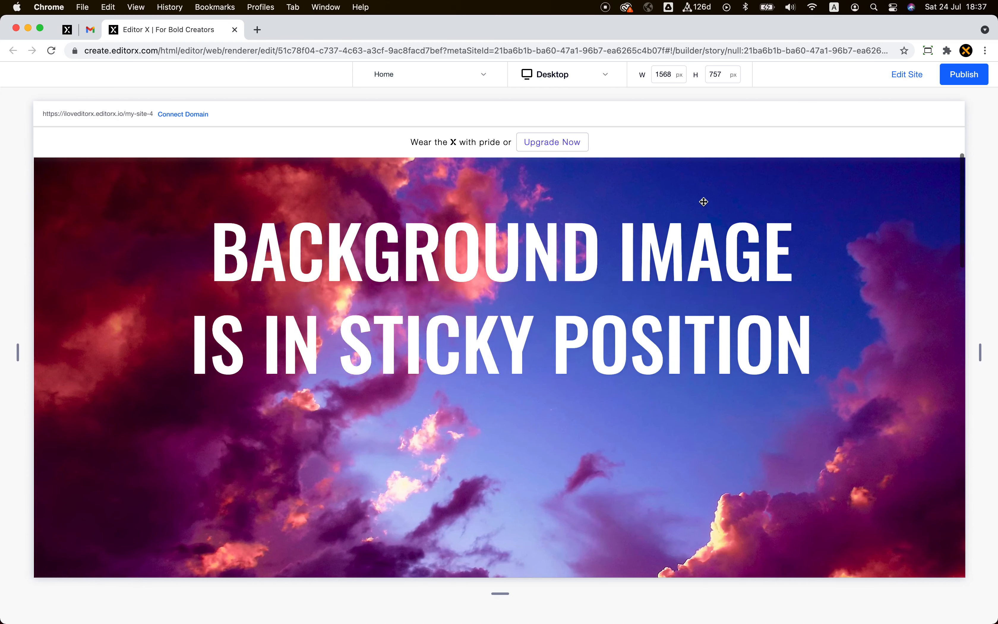
pyautogui.scroll(3, 704, 202)
pyautogui.scroll(-2, 704, 202)
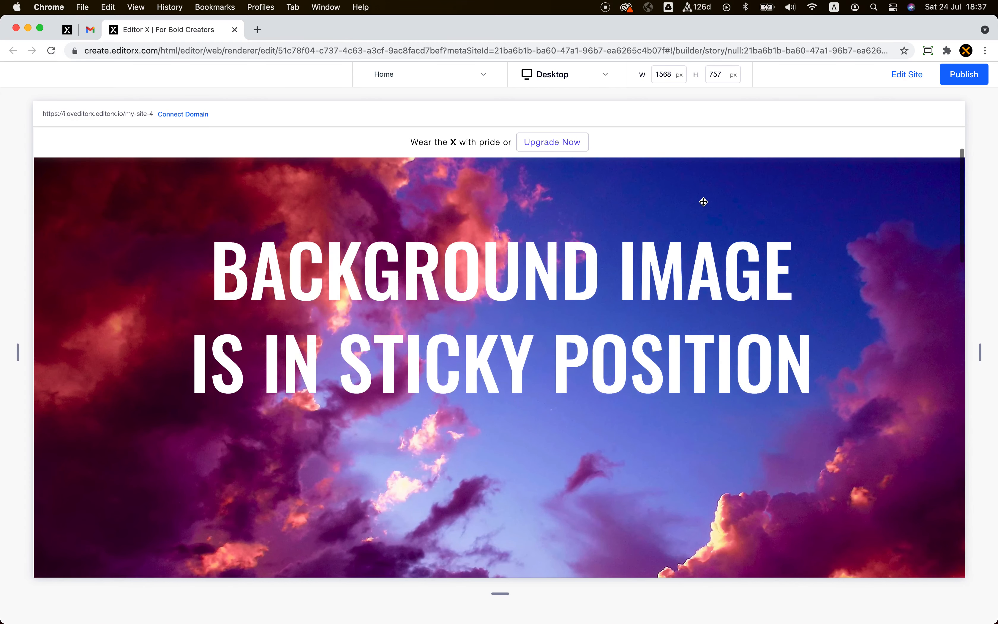
pyautogui.scroll(-1, 704, 202)
pyautogui.scroll(-8, 849, 386)
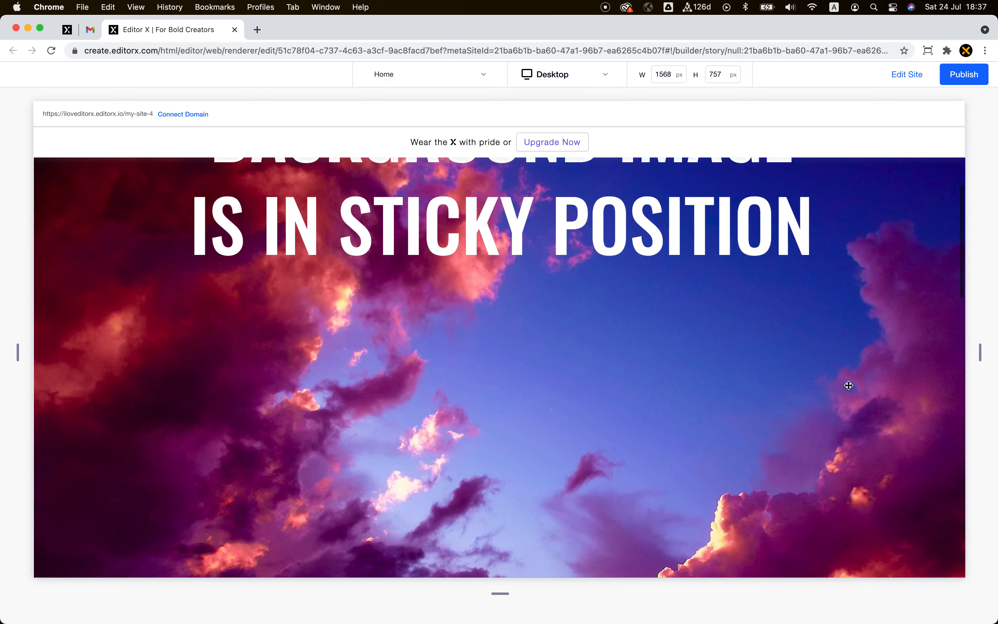
pyautogui.scroll(8, 849, 385)
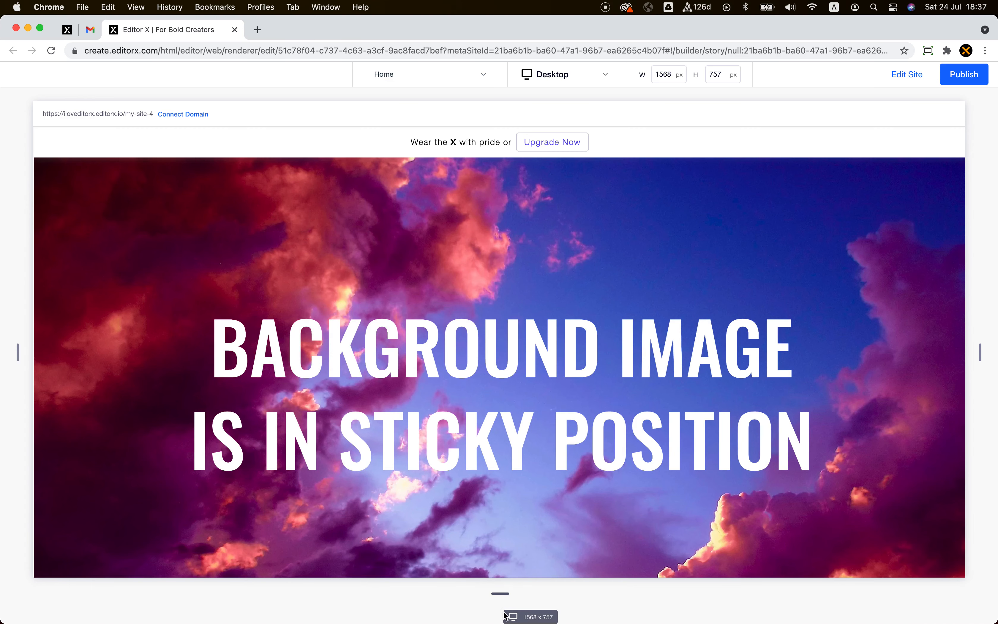
# Shrink the preview viewport to about 1276 by 642 px and check how the cloud image and title adapt while scrolling
pyautogui.moveTo(506, 594); pyautogui.dragTo(503, 525)
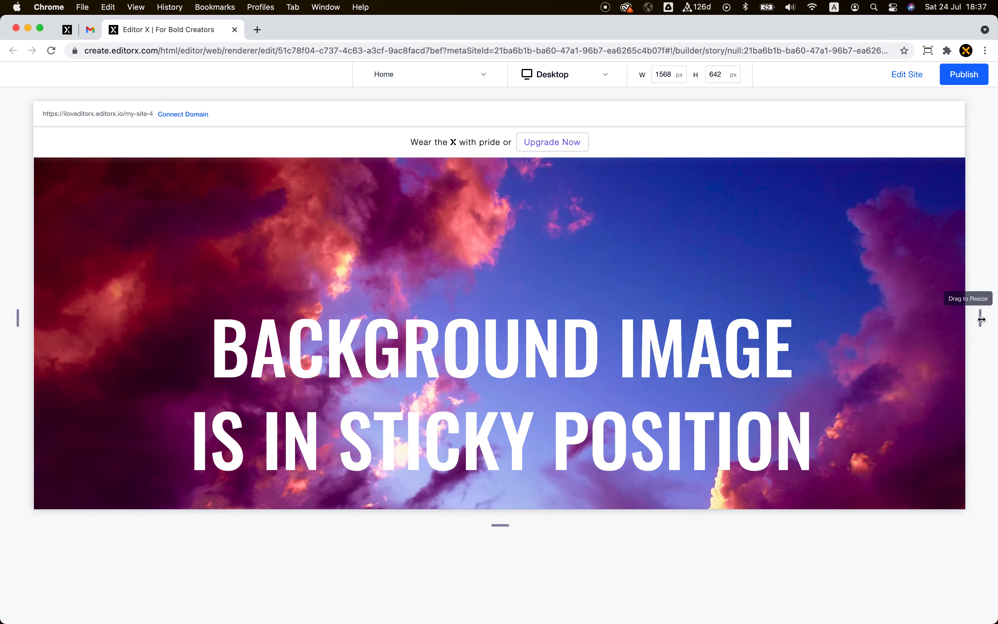
pyautogui.moveTo(983, 321); pyautogui.dragTo(895, 328)
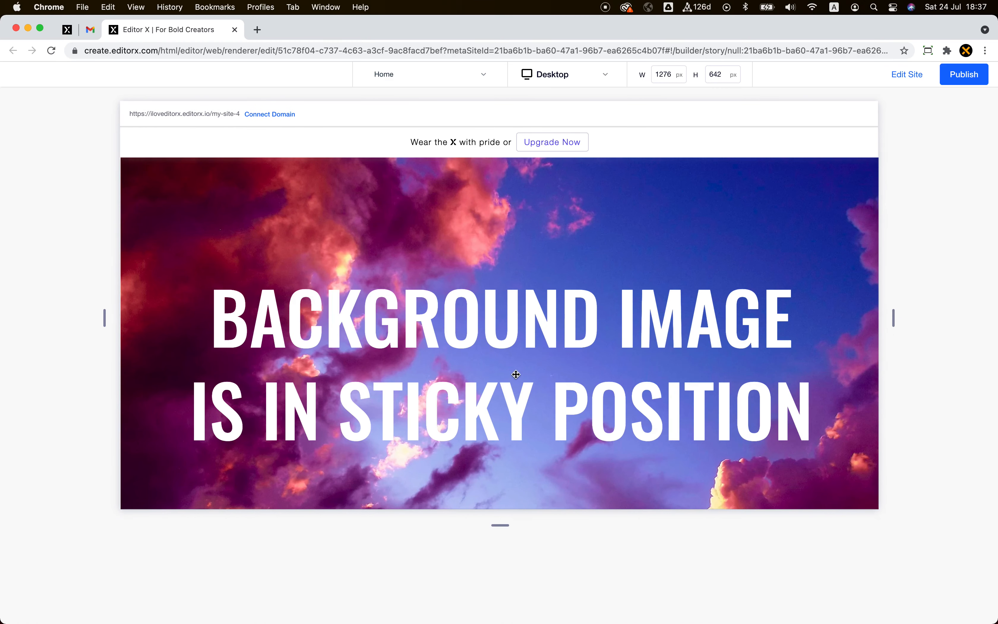
pyautogui.scroll(2, 511, 440)
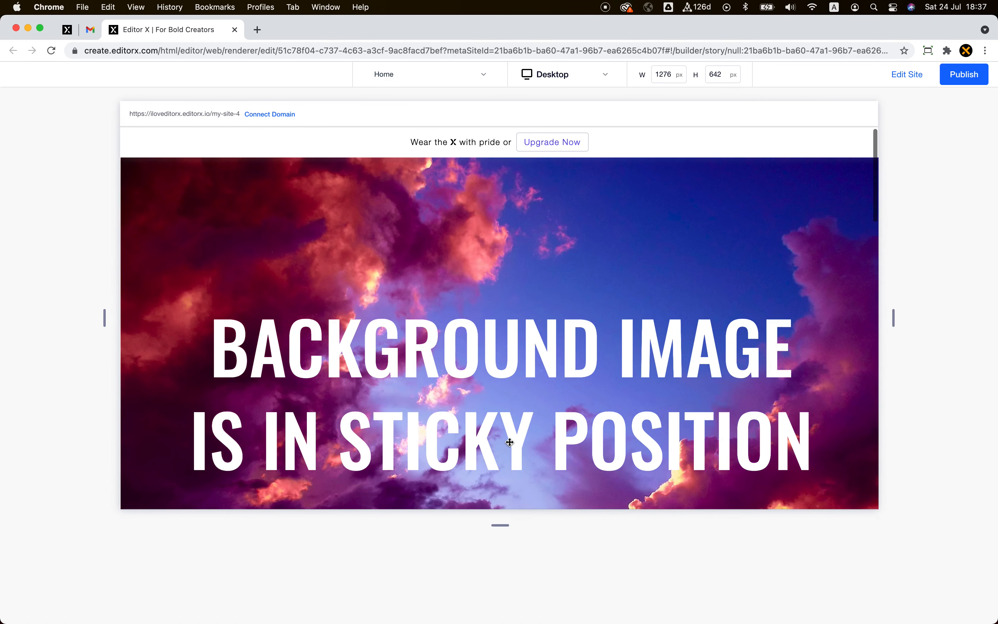
pyautogui.scroll(-2, 510, 442)
pyautogui.scroll(2, 509, 442)
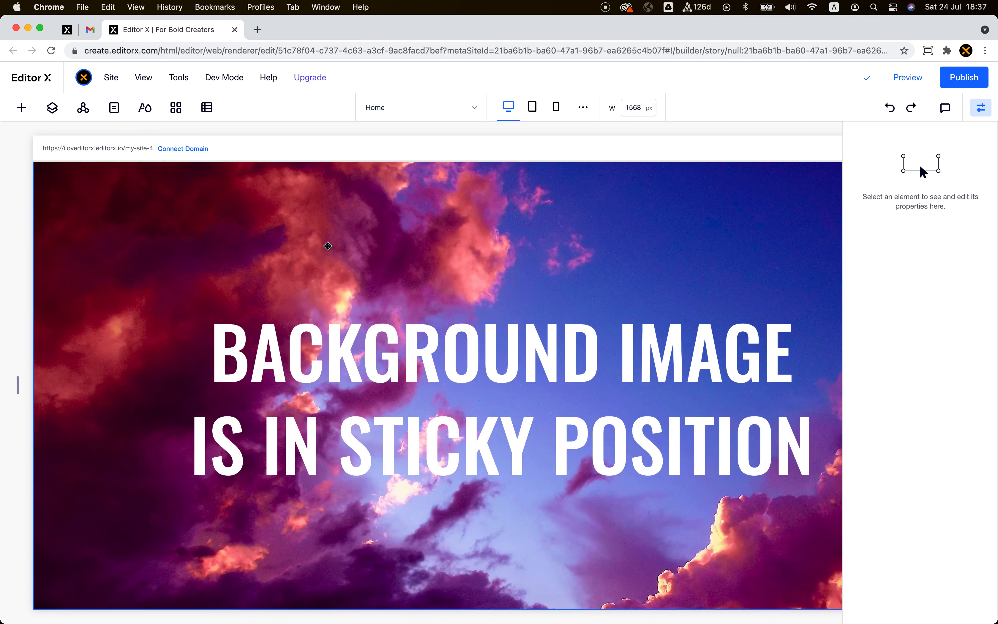
# Return to editing and apply a 1x2 grid layout to the section containing the cloud image
pyautogui.click(328, 246)
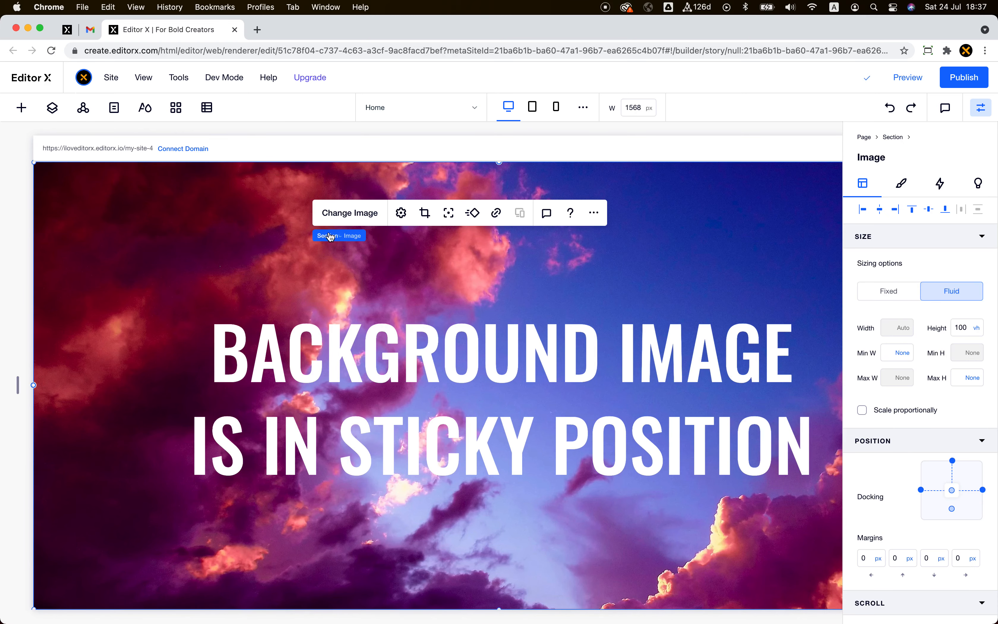
pyautogui.click(328, 236)
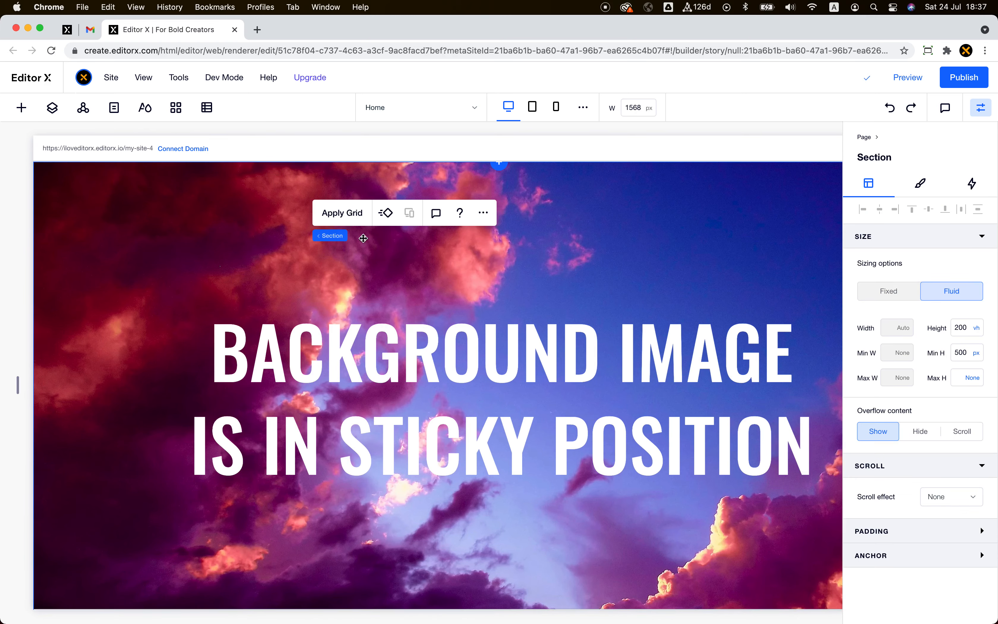
pyautogui.click(342, 213)
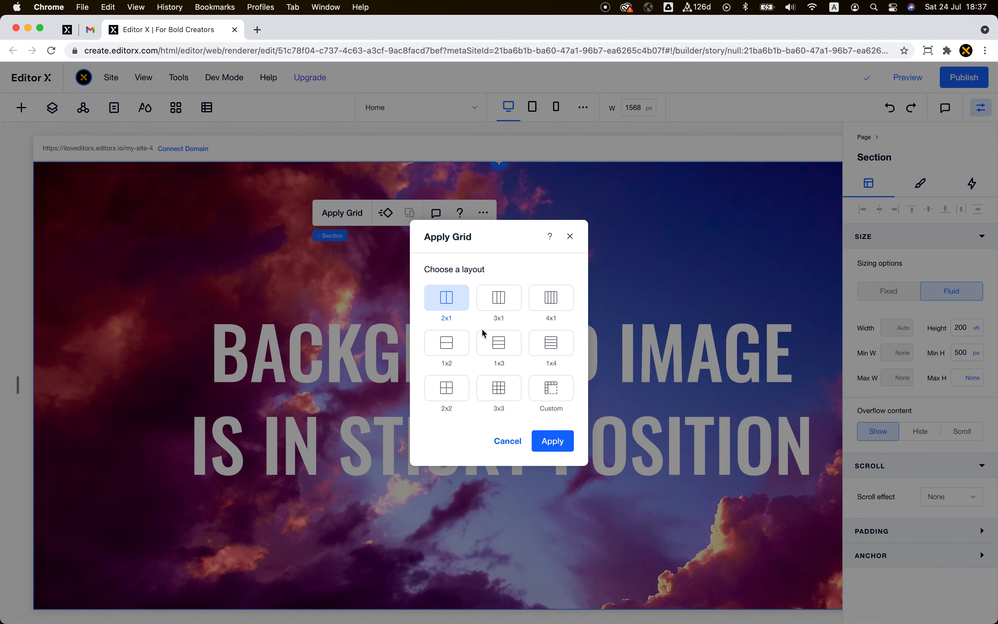
pyautogui.click(449, 343)
pyautogui.click(565, 448)
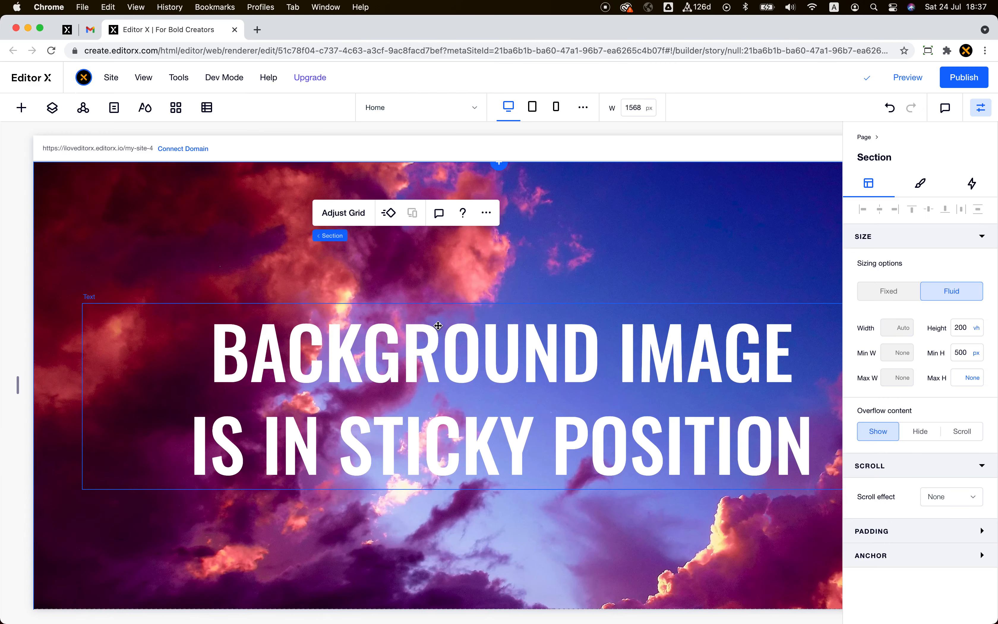
# Edit the section's grid and set the height of its first row to 100 vh
pyautogui.click(348, 215)
pyautogui.click(464, 397)
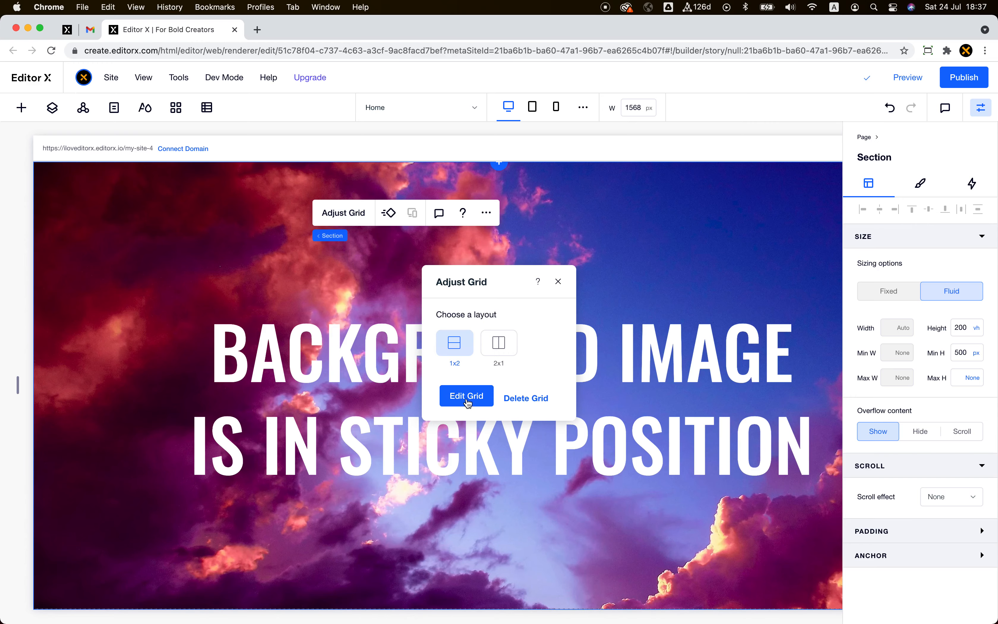
pyautogui.click(21, 278)
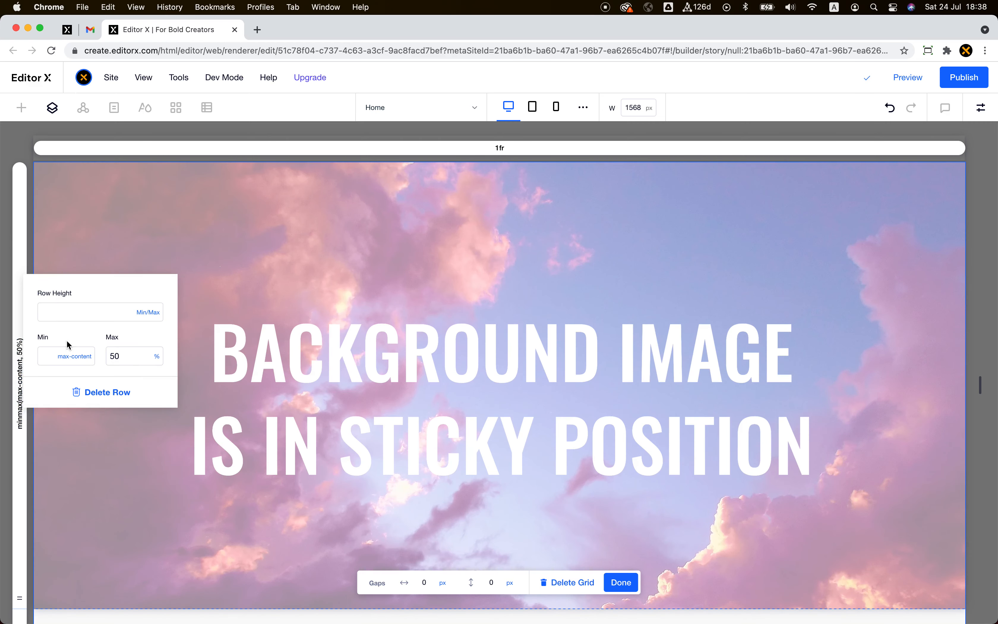
pyautogui.click(57, 314)
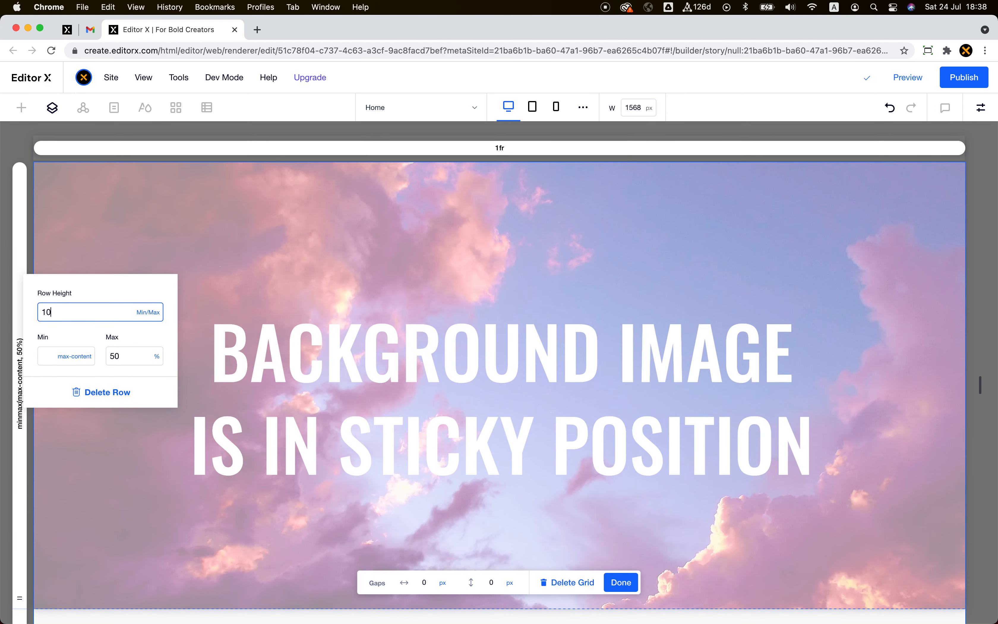
pyautogui.press('Return')
pyautogui.click(225, 277)
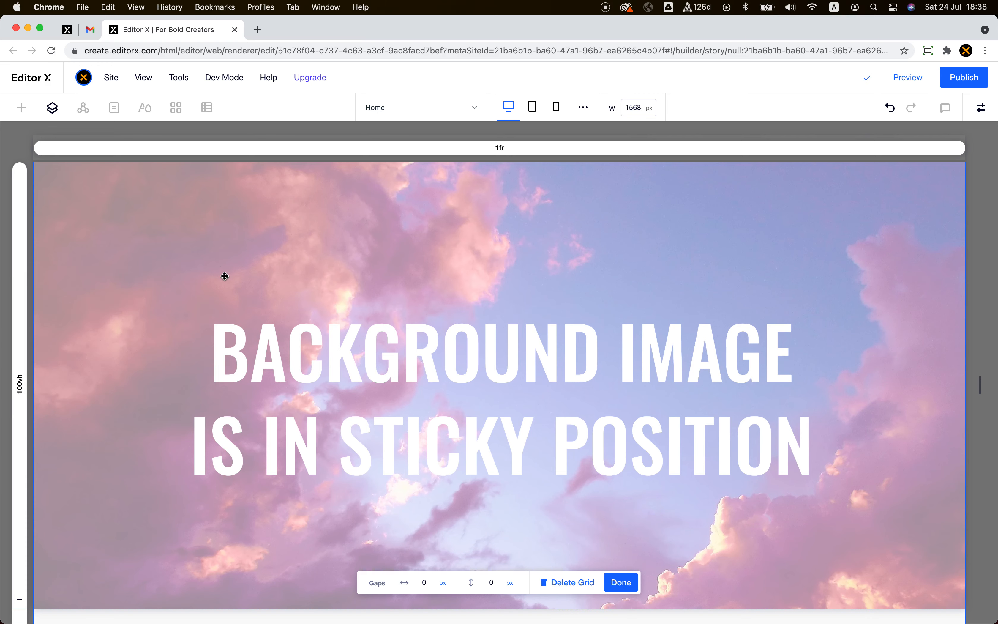
# Set the height of the grid's second row to 100 vh and review both rows of the section
pyautogui.scroll(-12, 225, 277)
pyautogui.click(21, 226)
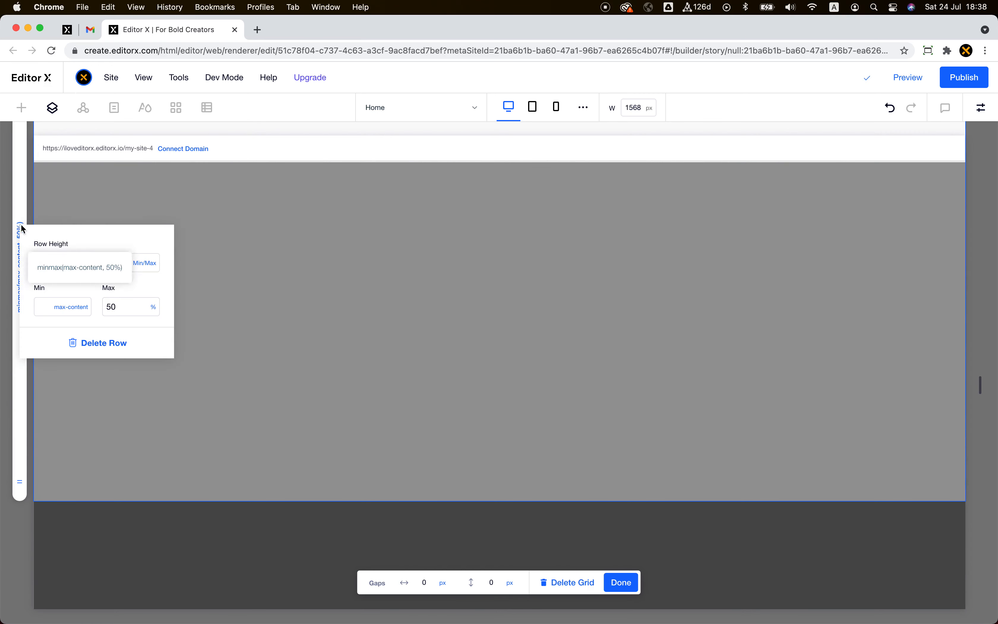
pyautogui.click(73, 264)
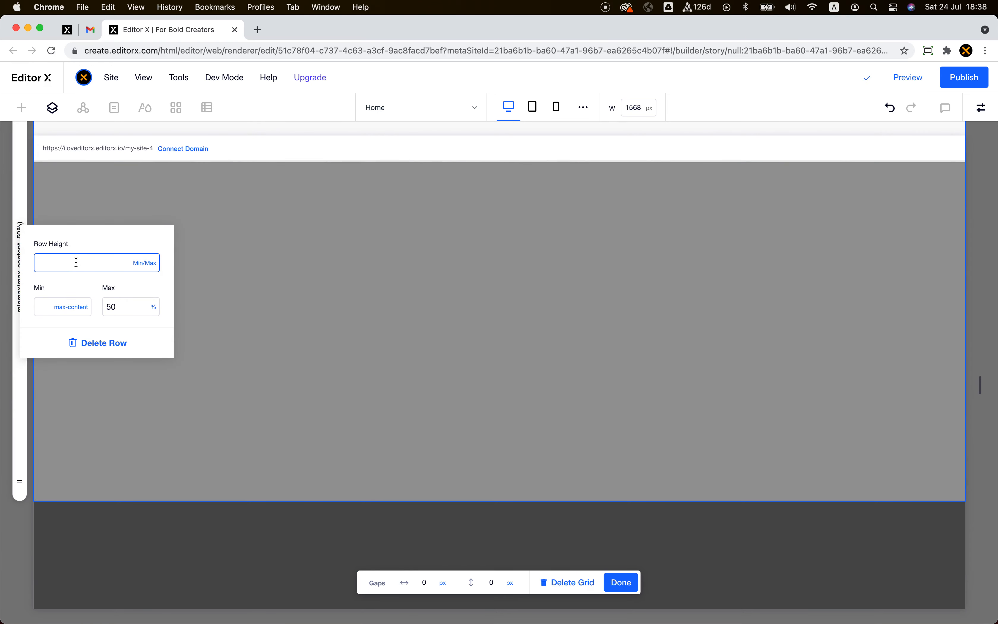
pyautogui.write('100vh')
pyautogui.press('Return')
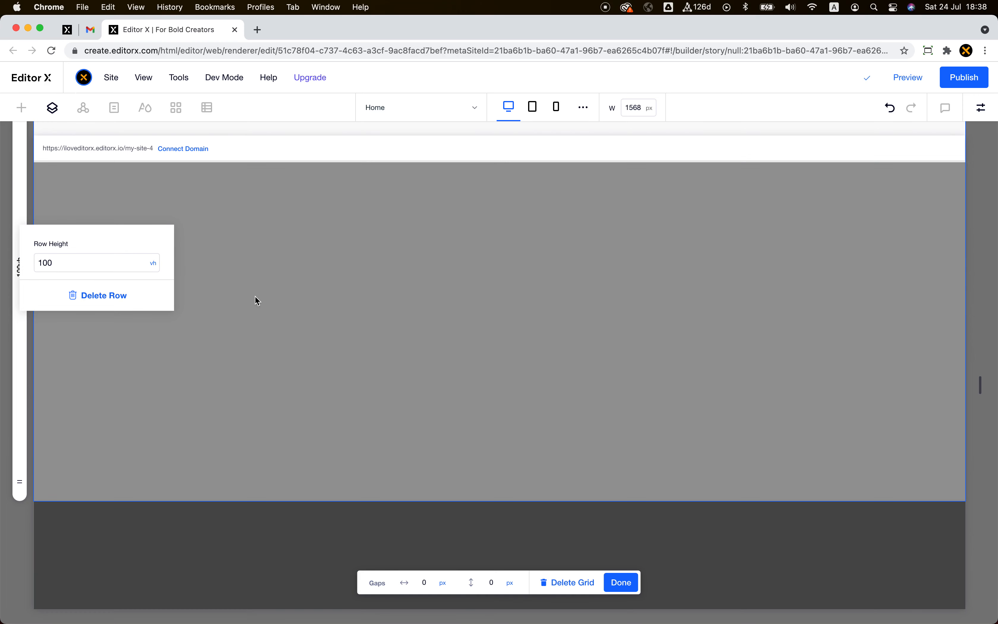
pyautogui.click(257, 299)
pyautogui.scroll(4, 258, 297)
pyautogui.scroll(6, 251, 297)
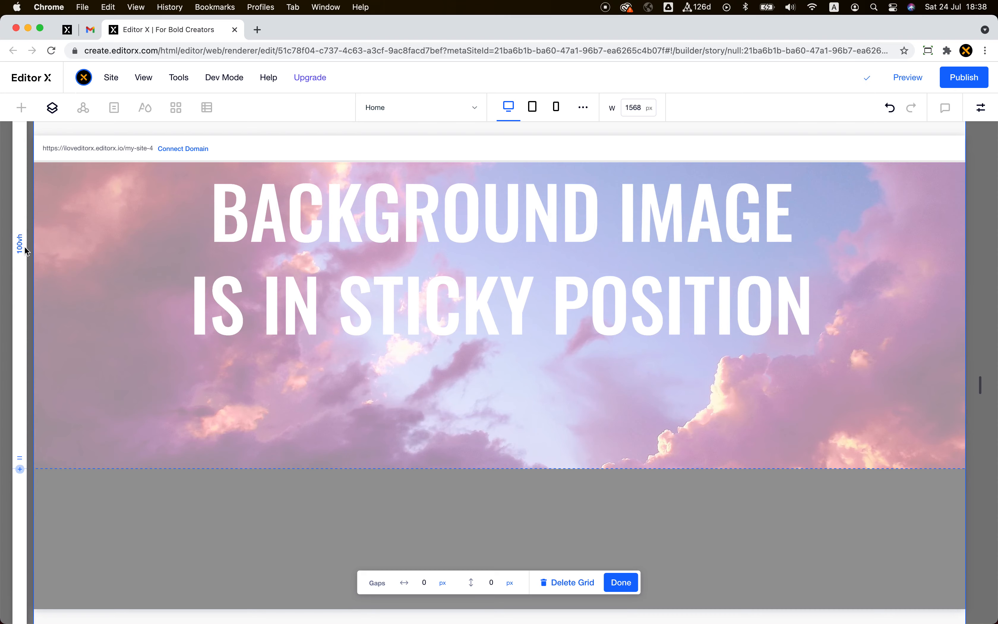
# Finish editing the grid and set the height of the section holding the cloud image to Auto
pyautogui.scroll(-6, 37, 372)
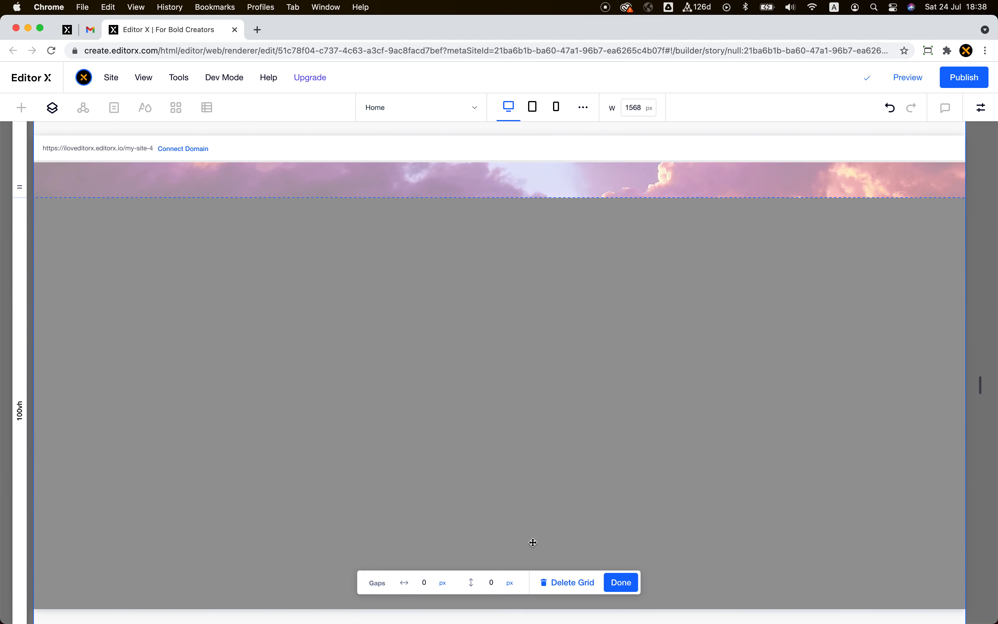
pyautogui.click(629, 587)
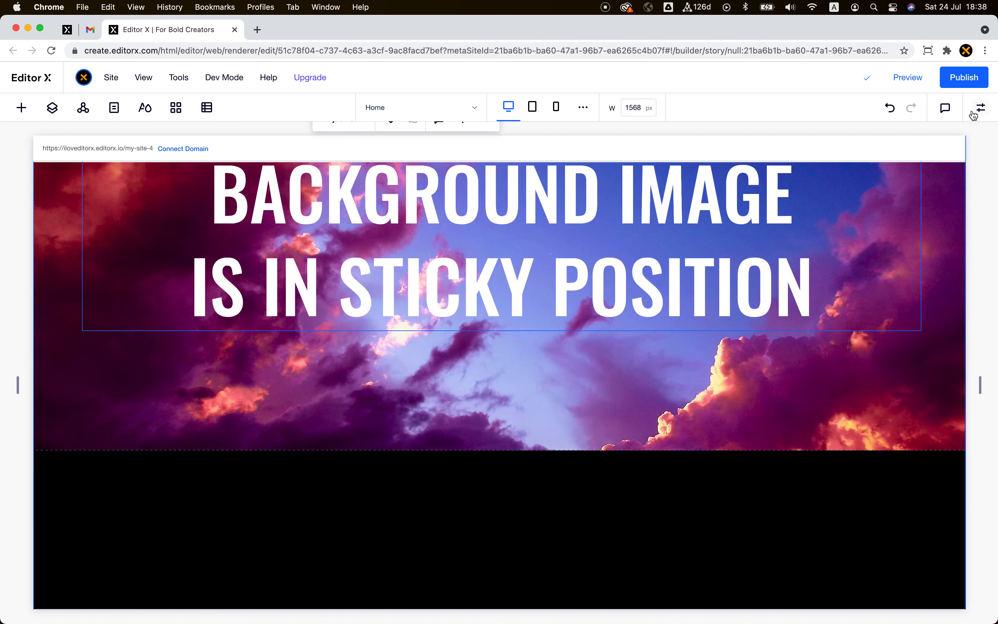
pyautogui.click(974, 115)
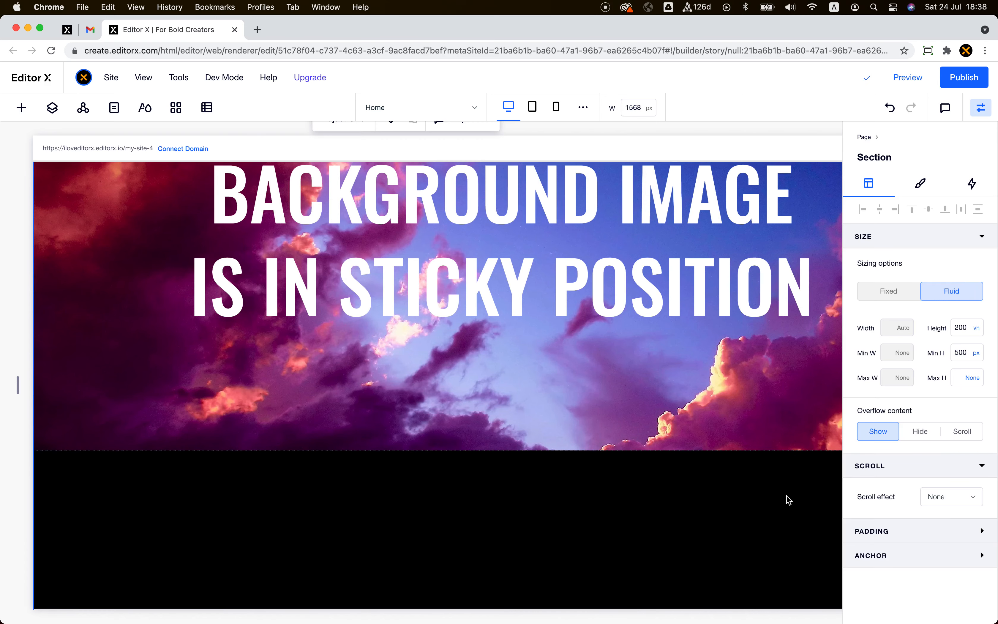
pyautogui.scroll(4, 784, 499)
pyautogui.scroll(-4, 778, 452)
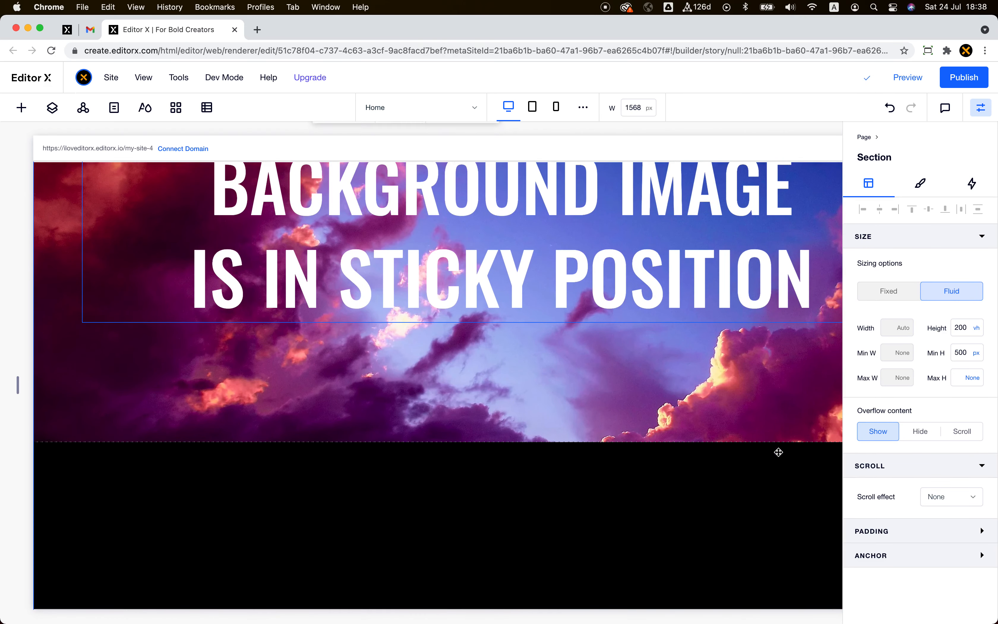
pyautogui.scroll(3, 779, 452)
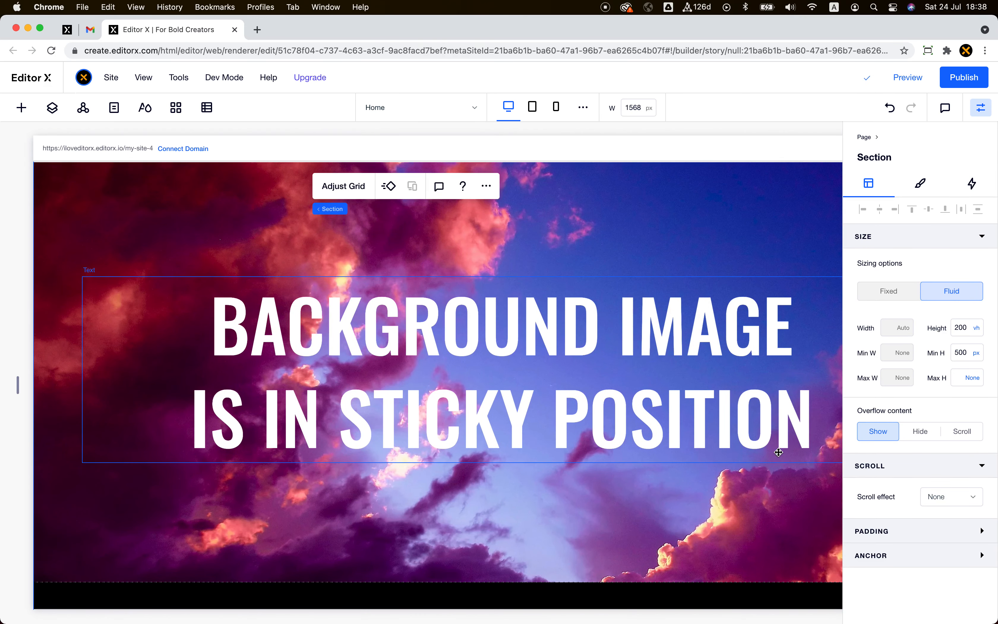
pyautogui.click(977, 329)
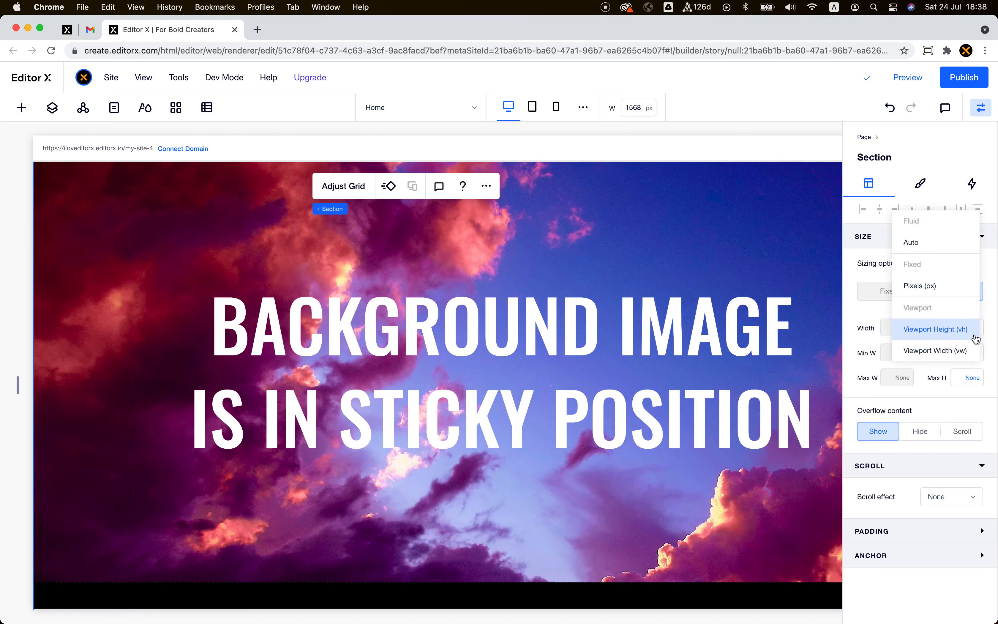
pyautogui.click(936, 247)
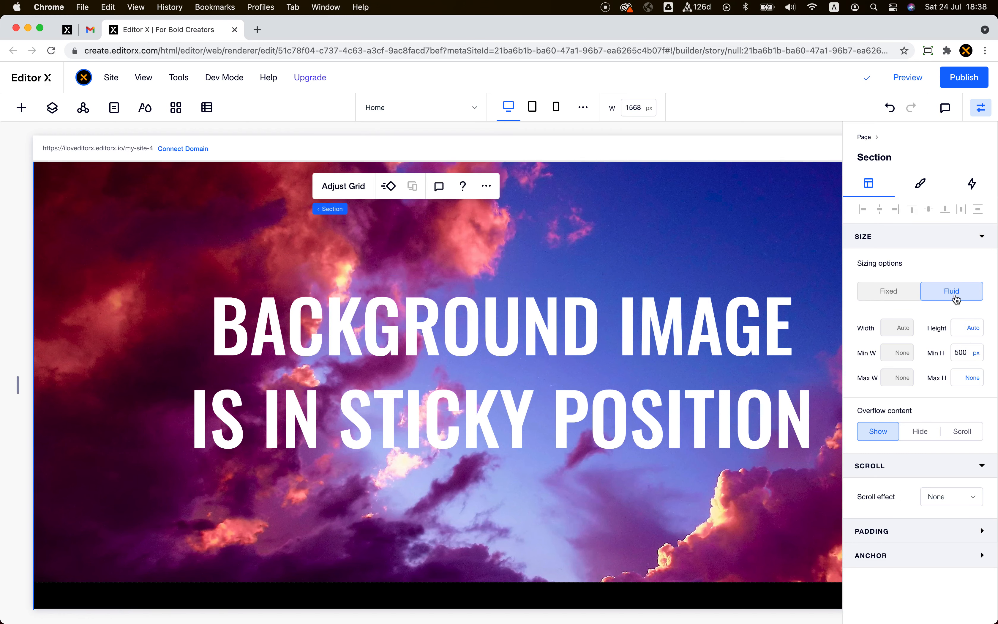
# Reopen the section's grid, examine the heights of both rows, and close the grid editing
pyautogui.scroll(-6, 635, 341)
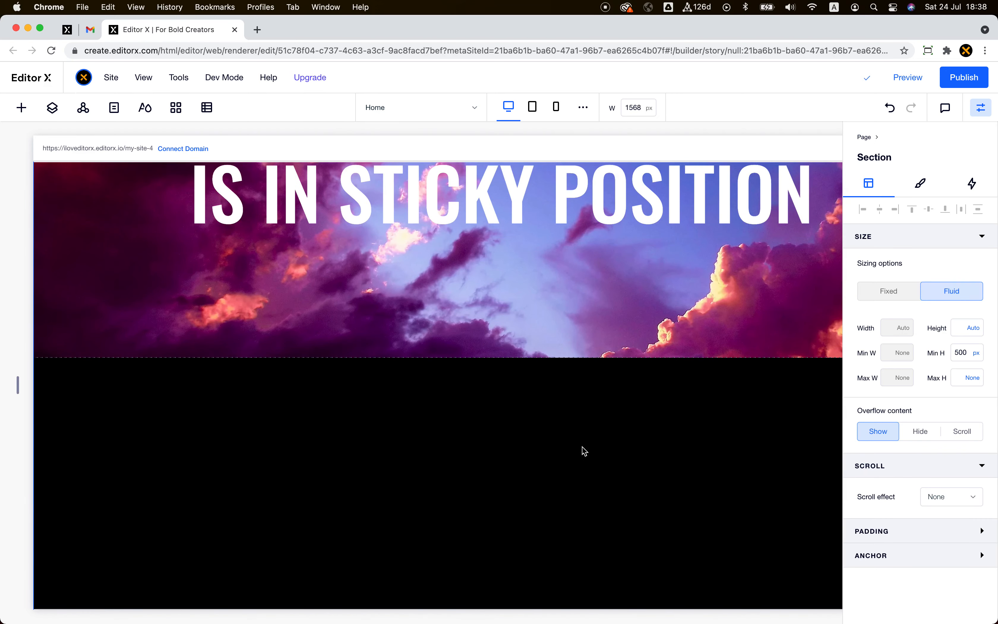
pyautogui.scroll(4, 580, 433)
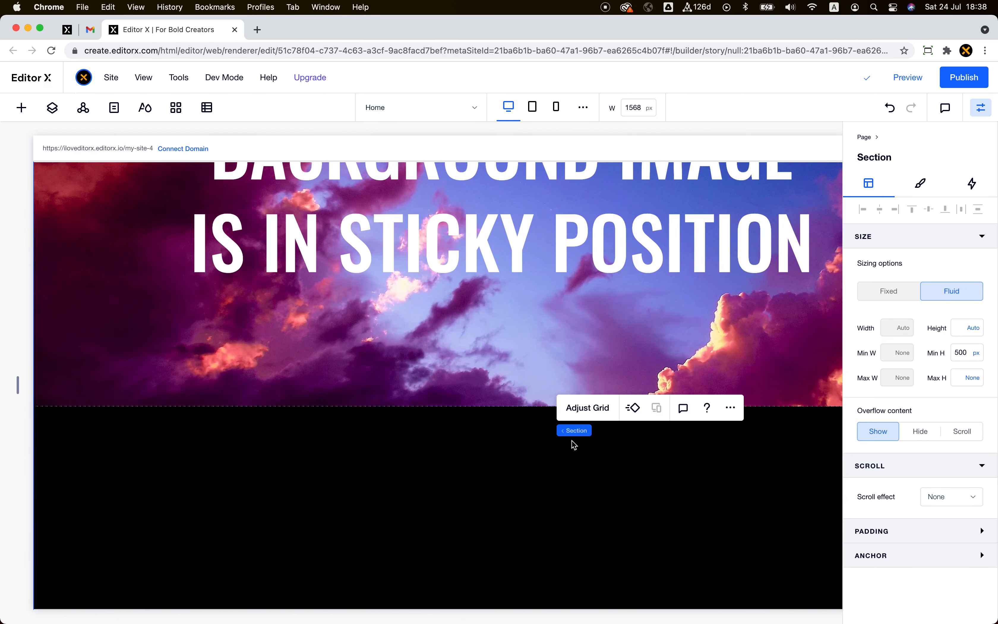
pyautogui.click(602, 411)
pyautogui.click(466, 397)
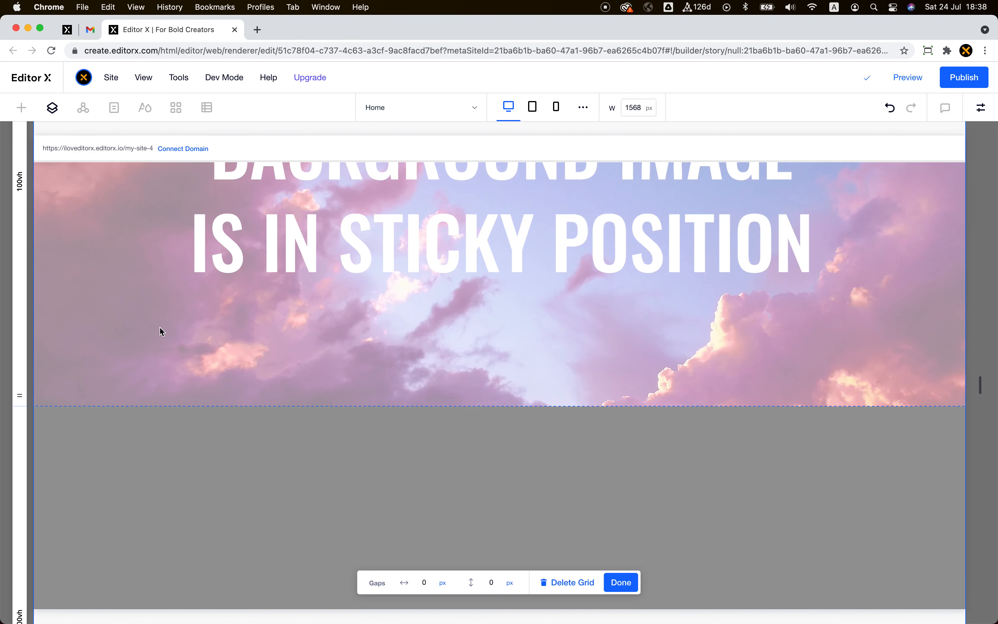
pyautogui.scroll(-4, 162, 331)
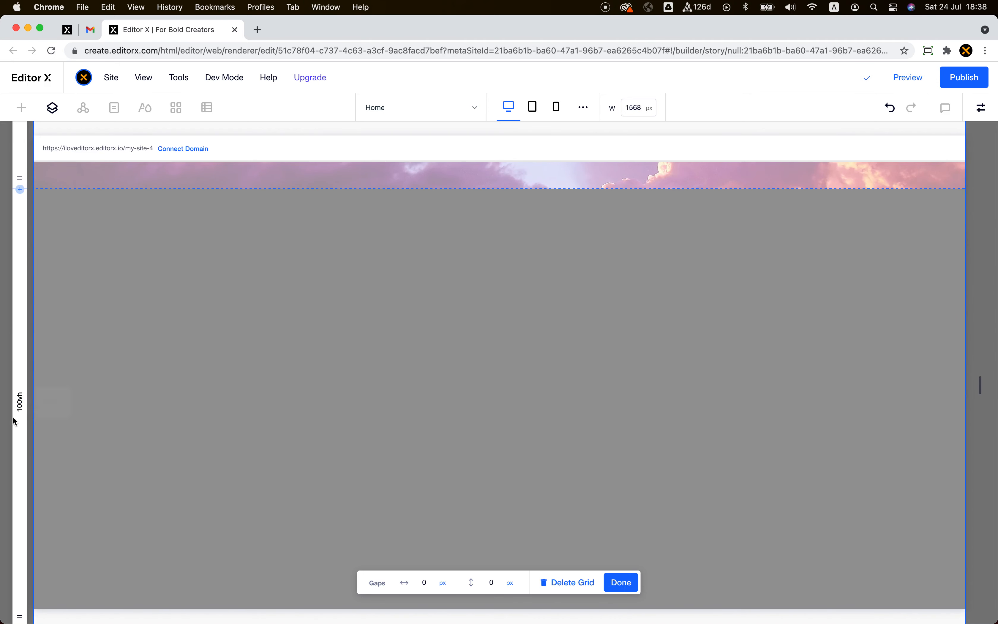
pyautogui.scroll(4, 180, 434)
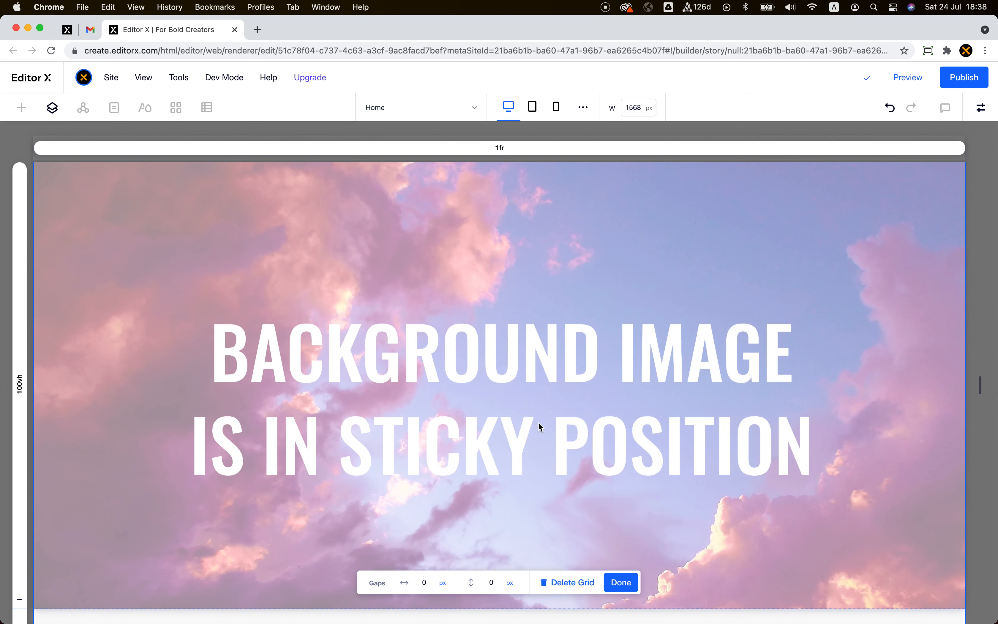
pyautogui.click(624, 582)
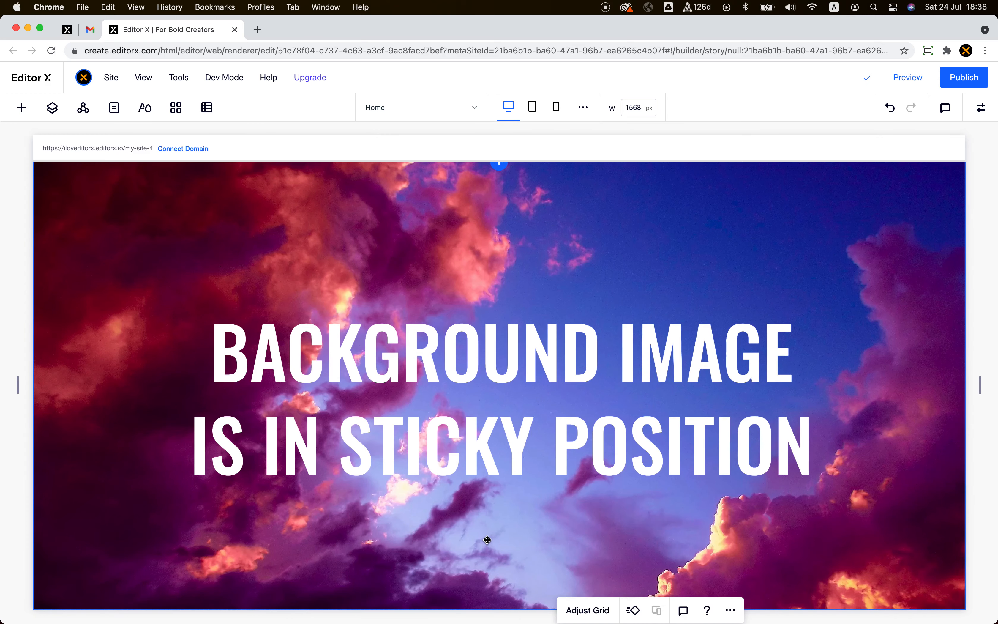
# Check the cloud image's grid area and stretch the image to fill its cell, column 1–2 and row 1–2
pyautogui.click(488, 542)
pyautogui.scroll(-2, 488, 541)
pyautogui.scroll(2, 919, 204)
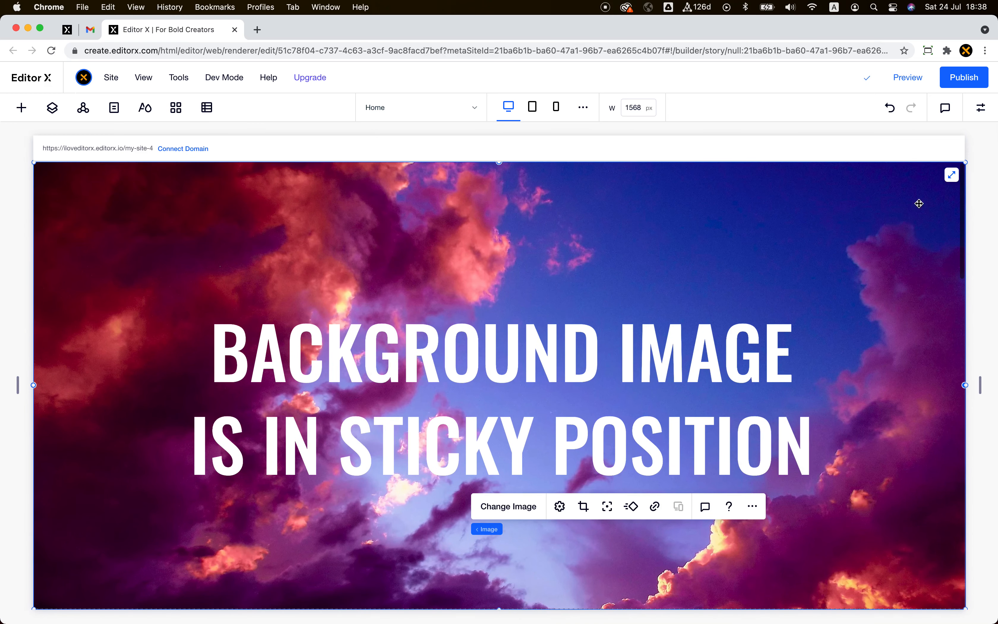
pyautogui.click(982, 108)
pyautogui.scroll(-2, 944, 578)
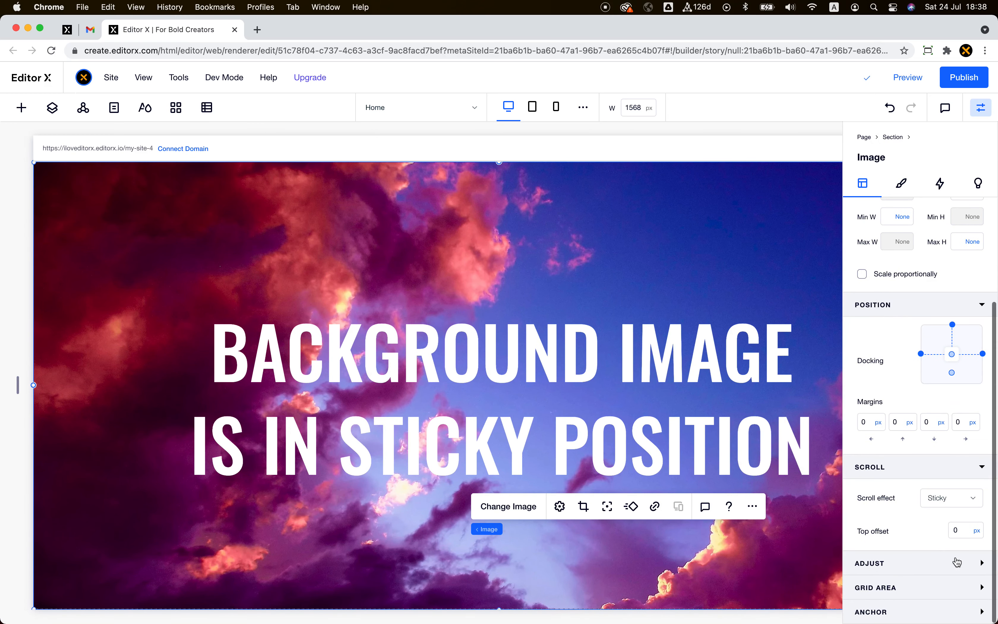
pyautogui.click(944, 588)
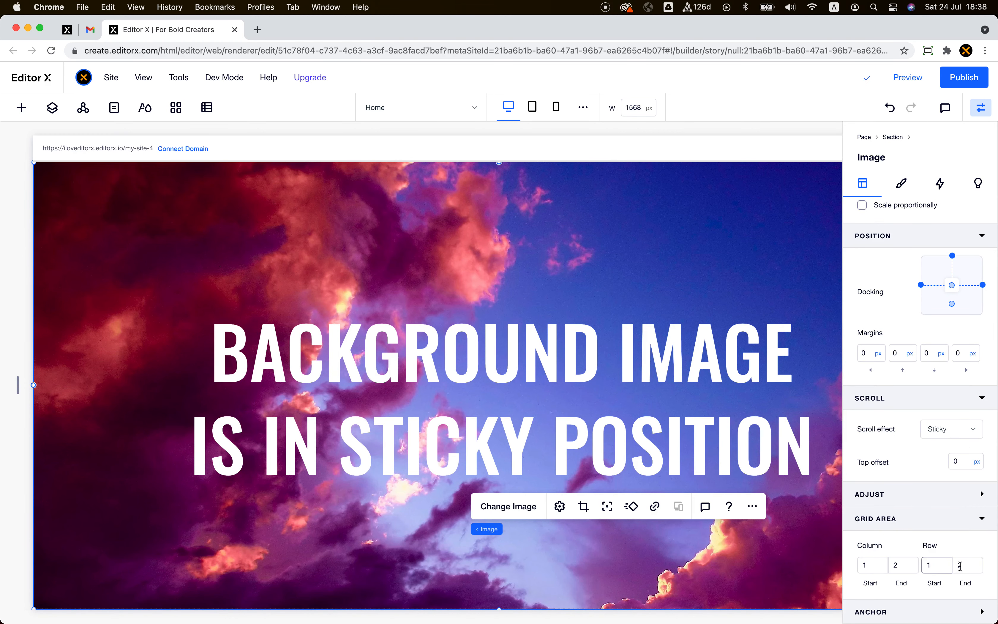
pyautogui.click(965, 572)
pyautogui.hscroll(5, 749, 553)
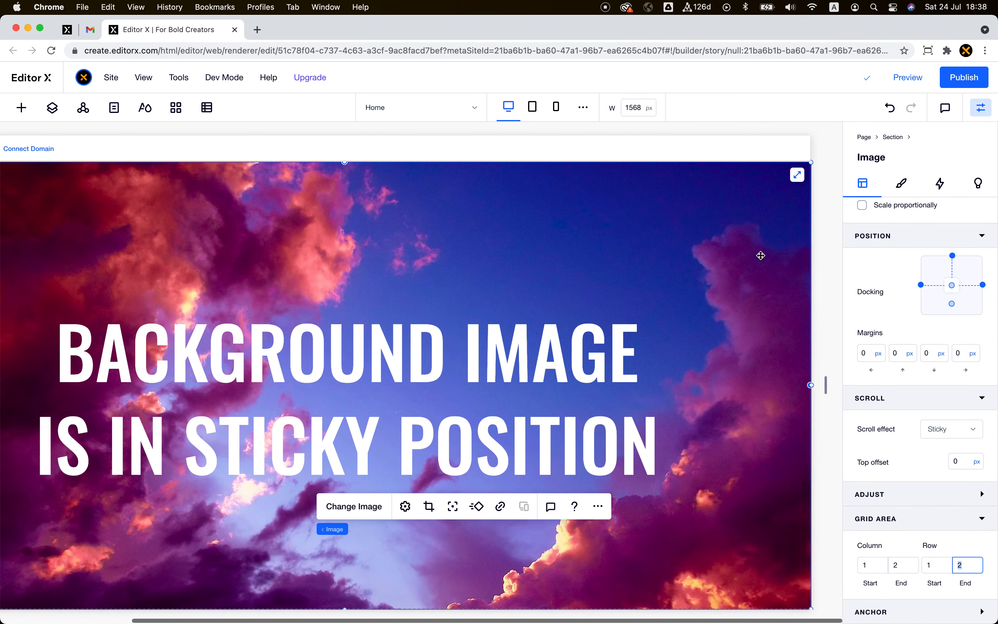
pyautogui.click(799, 176)
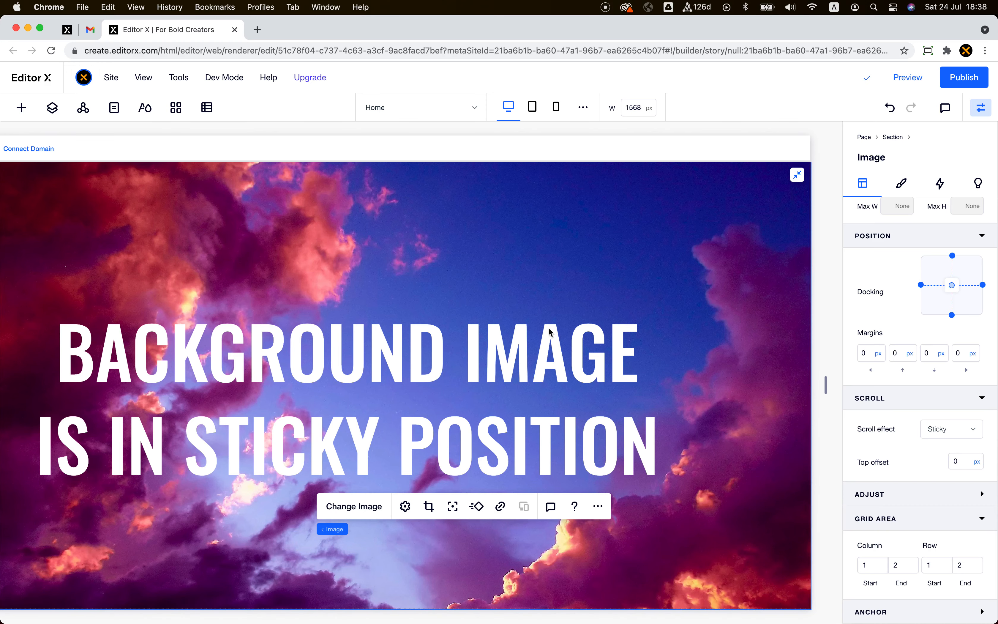
# Undock the title from the top so it is docked only to the center, with left margin 0% and top margin 0 px
pyautogui.click(487, 357)
pyautogui.hscroll(-3, 487, 357)
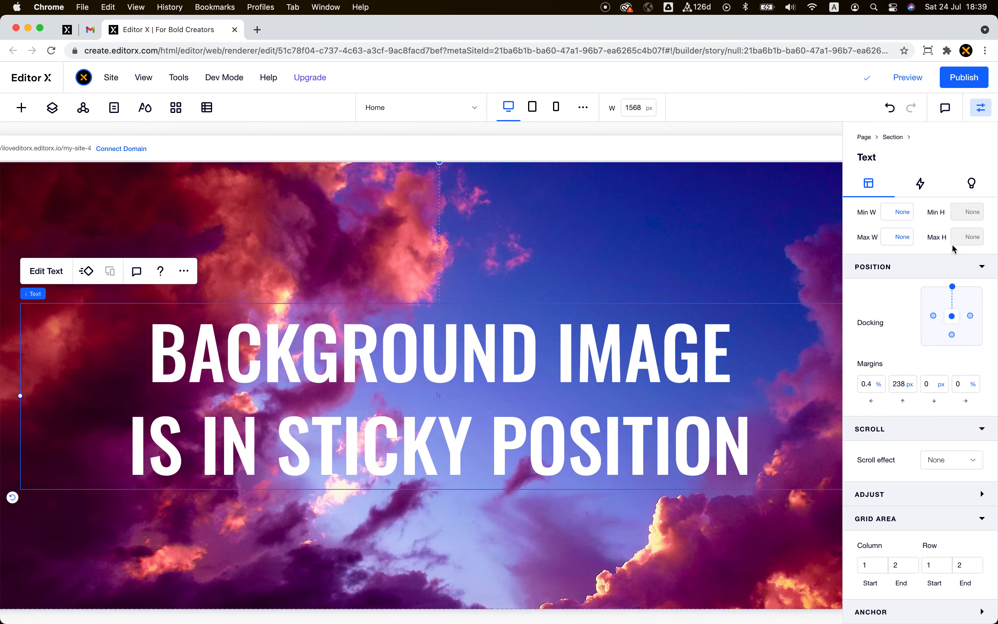
pyautogui.click(953, 287)
pyautogui.click(870, 391)
pyautogui.write('0')
pyautogui.press('Tab')
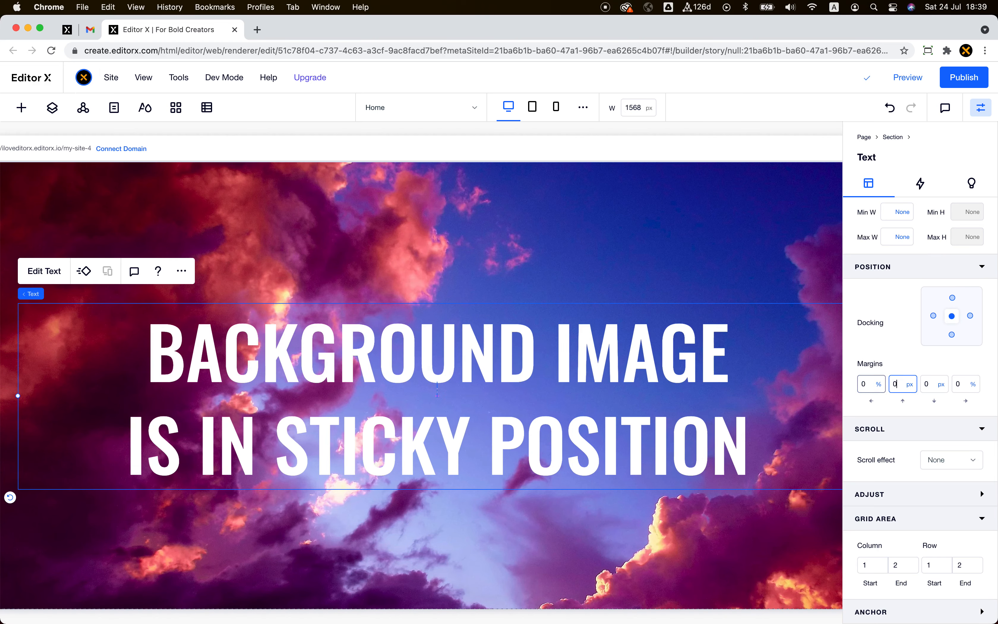
pyautogui.write('0')
pyautogui.press('Tab')
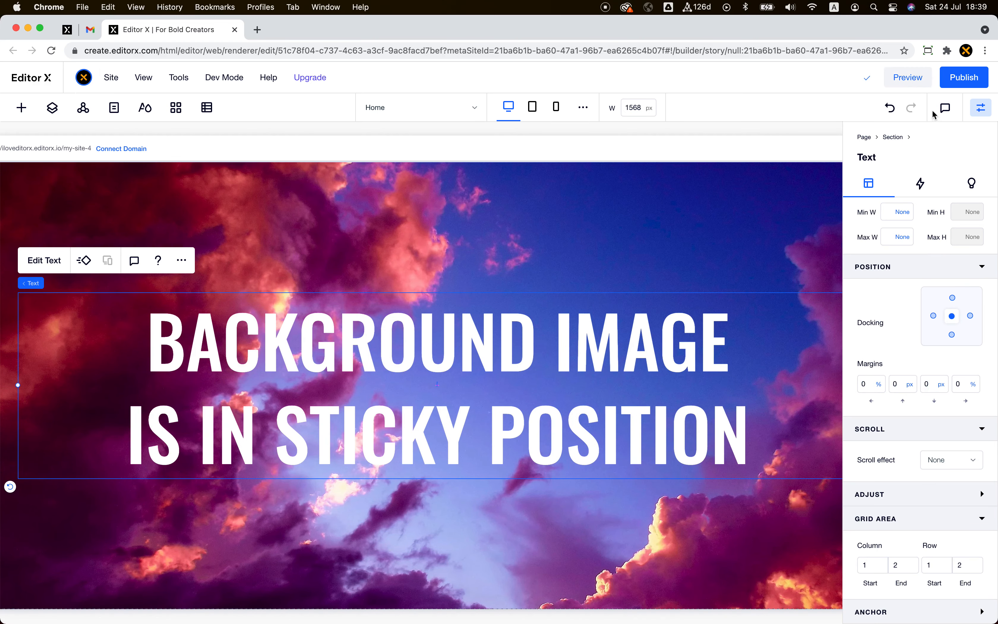
# Preview the page, scroll through the sticky cloud image section, and return to editing
pyautogui.click(909, 80)
pyautogui.scroll(-5, 651, 192)
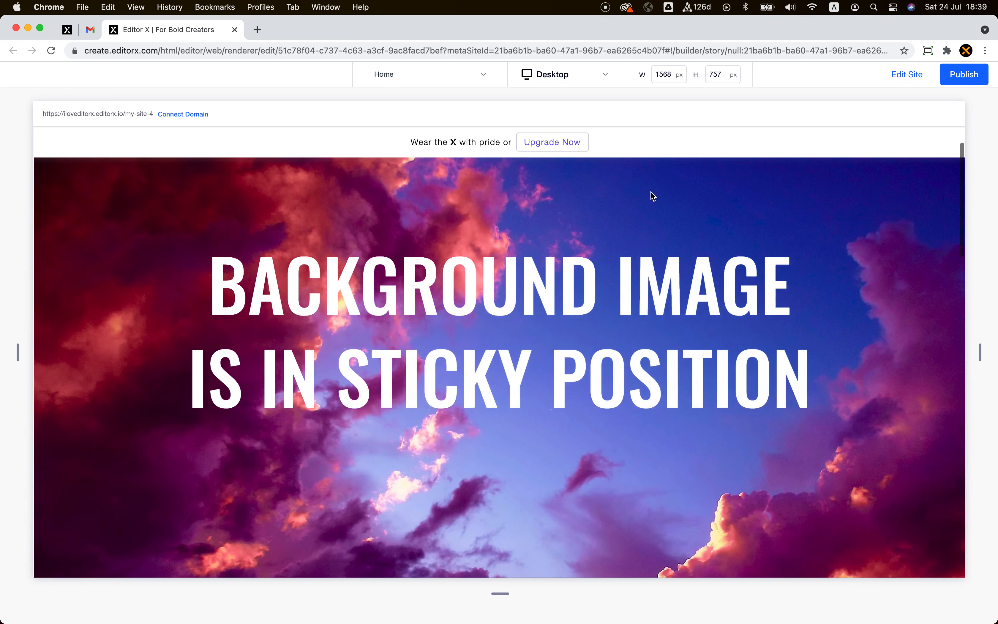
pyautogui.scroll(-2, 651, 192)
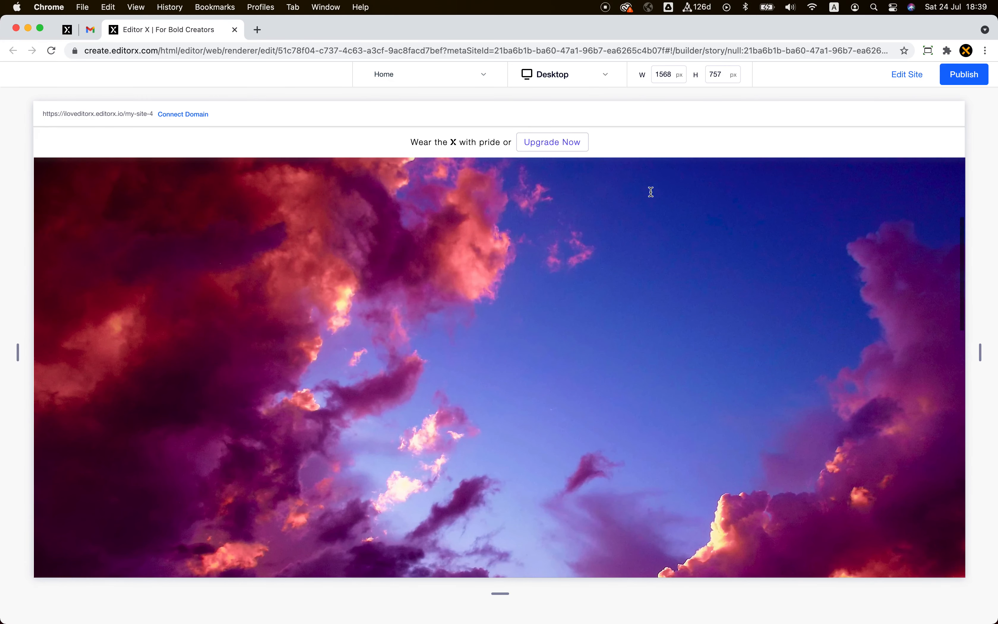
pyautogui.scroll(-3, 651, 192)
pyautogui.scroll(2, 650, 191)
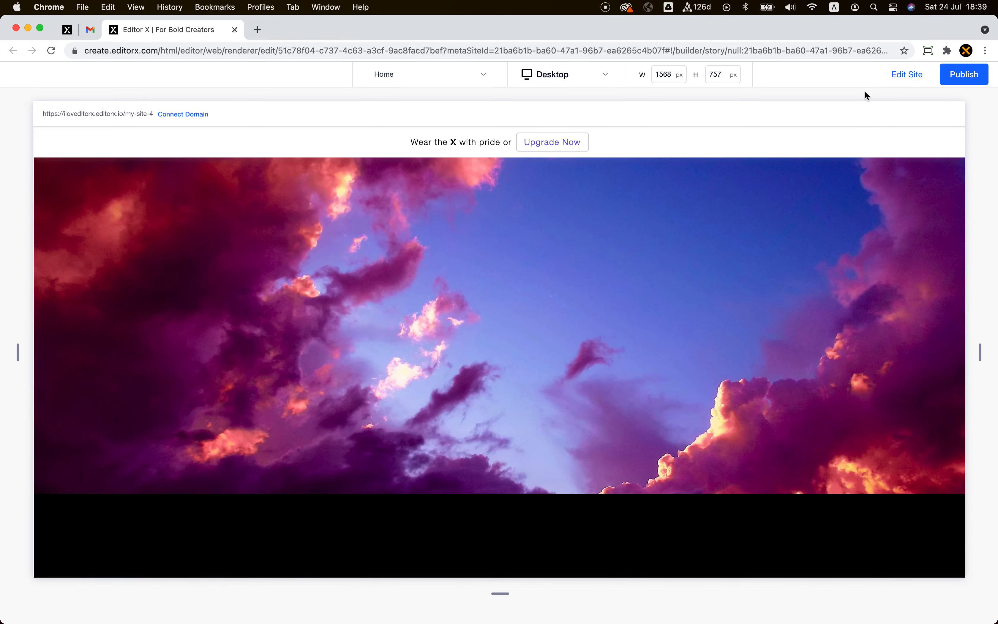
pyautogui.scroll(-5, 661, 316)
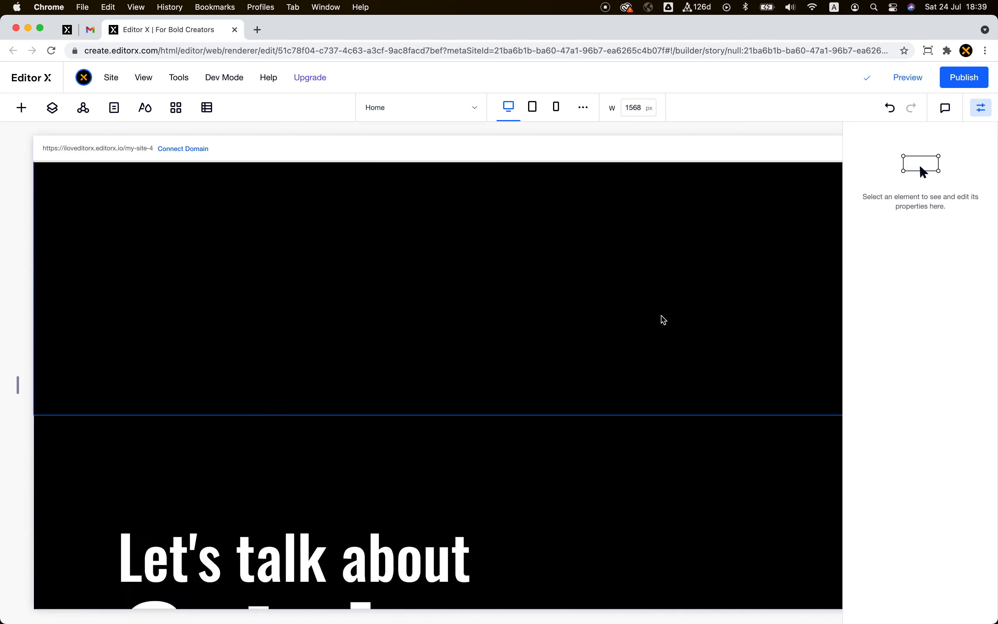
# Fill the background of the "Let's talk about Sticky" section with the gray theme color #9AA9AC
pyautogui.click(631, 323)
pyautogui.click(919, 185)
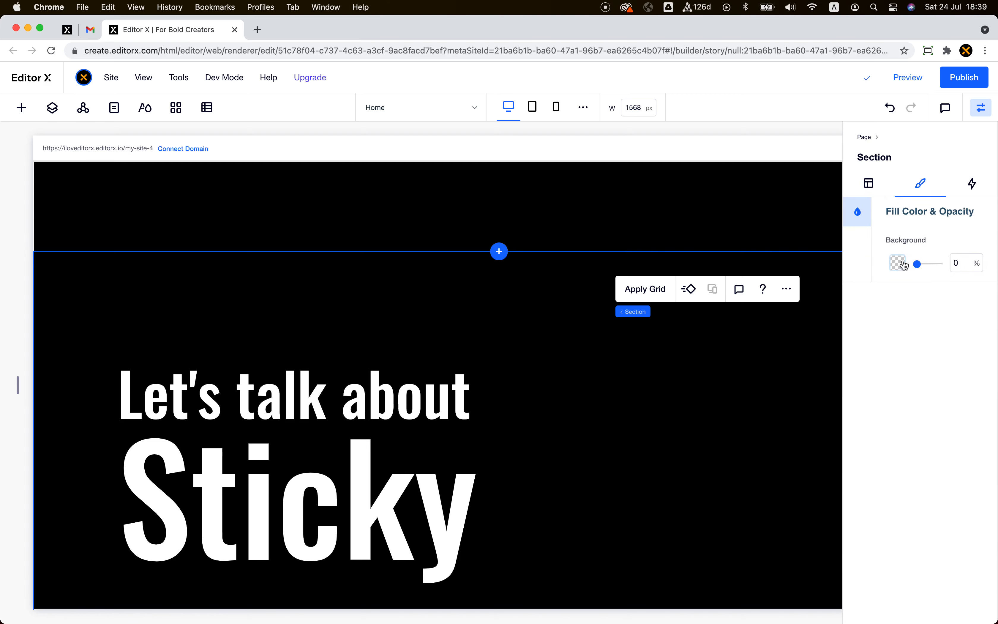
pyautogui.click(898, 262)
pyautogui.click(912, 394)
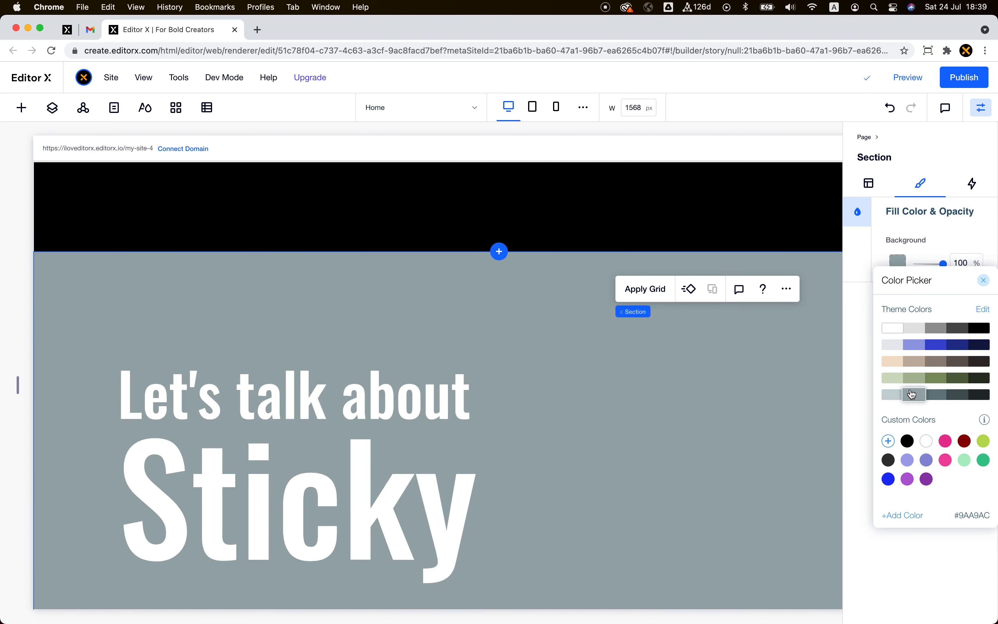
# Preview how the sticky cloud image scrolls into the gray section below, and return to editing
pyautogui.click(916, 85)
pyautogui.scroll(10, 660, 289)
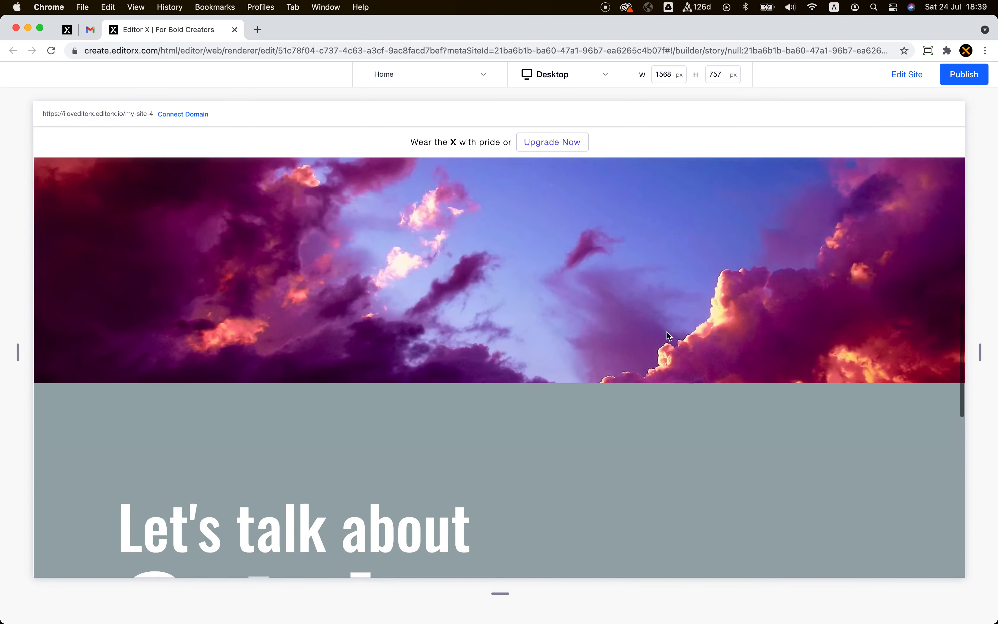
pyautogui.scroll(5, 669, 336)
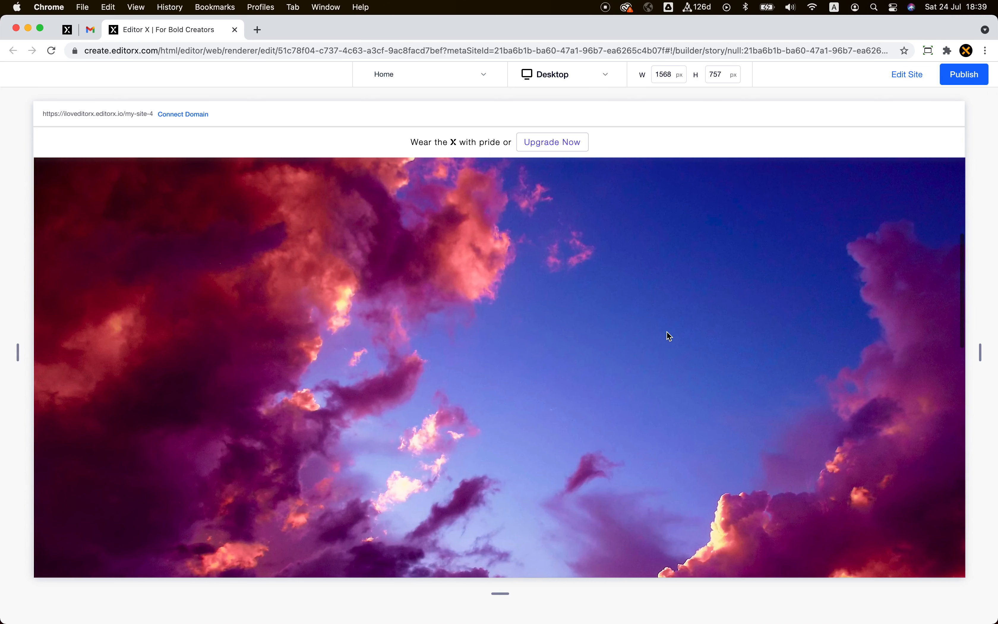
pyautogui.scroll(-5, 669, 336)
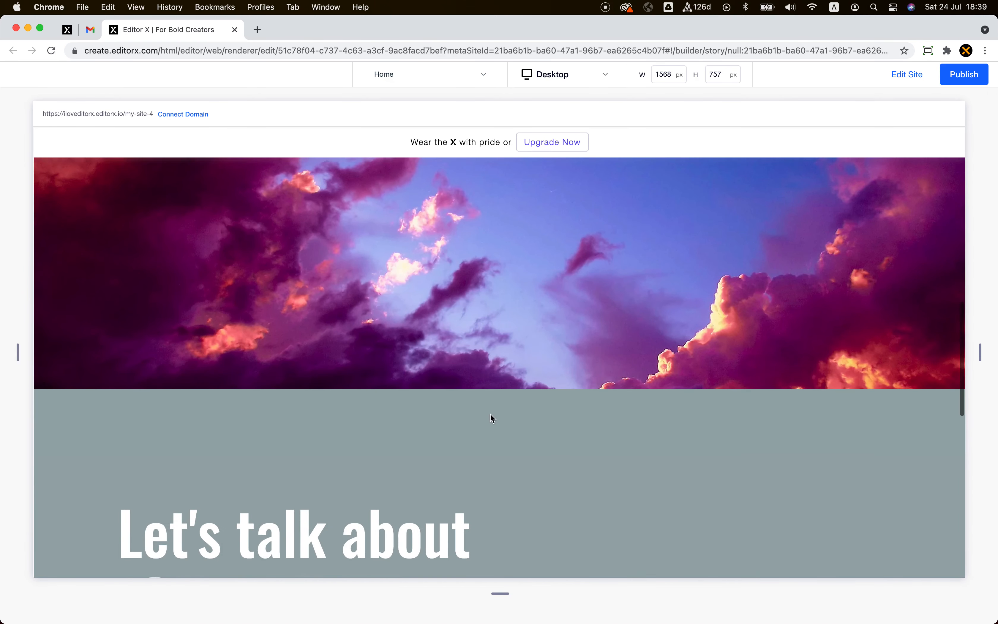
pyautogui.scroll(5, 584, 458)
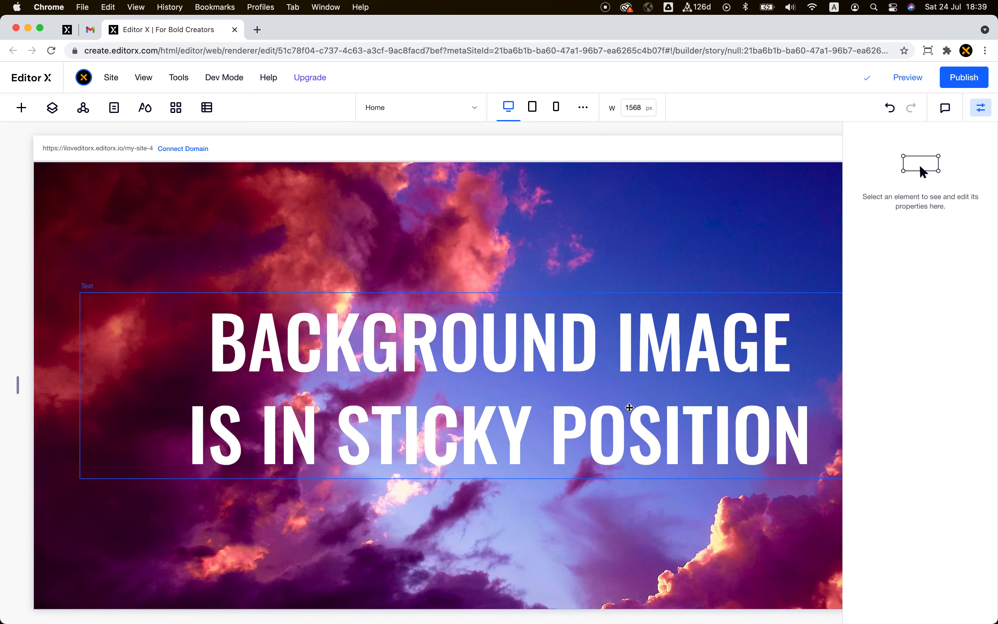
# Copy the "BACKGROUND IMAGE IS IN STICKY POSITION" title and paste the copy into the section's empty second row
pyautogui.scroll(-5, 630, 407)
pyautogui.scroll(2, 630, 407)
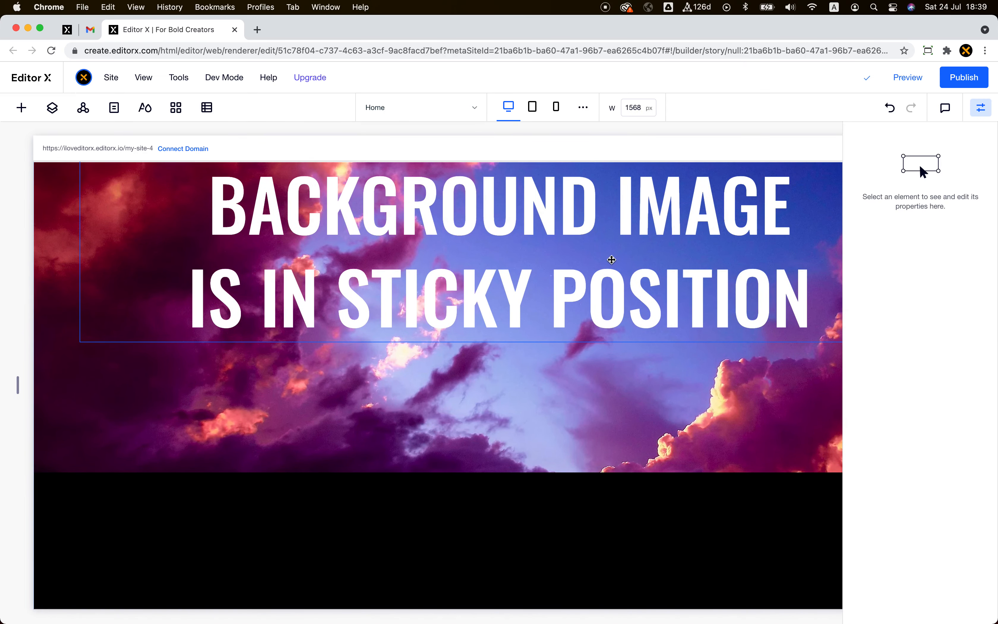
pyautogui.click(613, 261)
pyautogui.rightClick(612, 261)
pyautogui.click(651, 319)
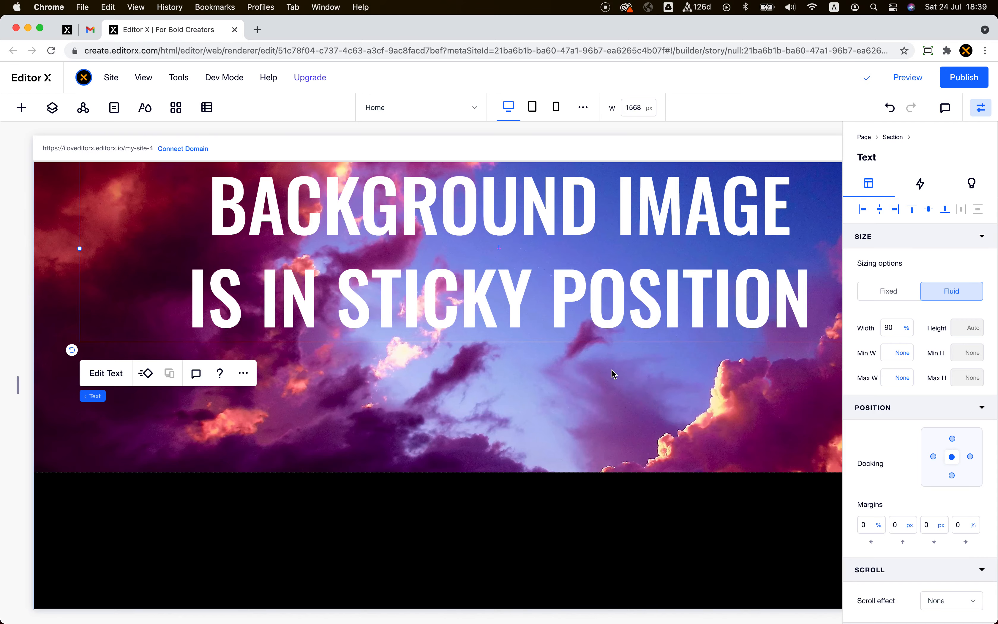
pyautogui.scroll(-5, 611, 369)
pyautogui.click(471, 337)
pyautogui.rightClick(470, 334)
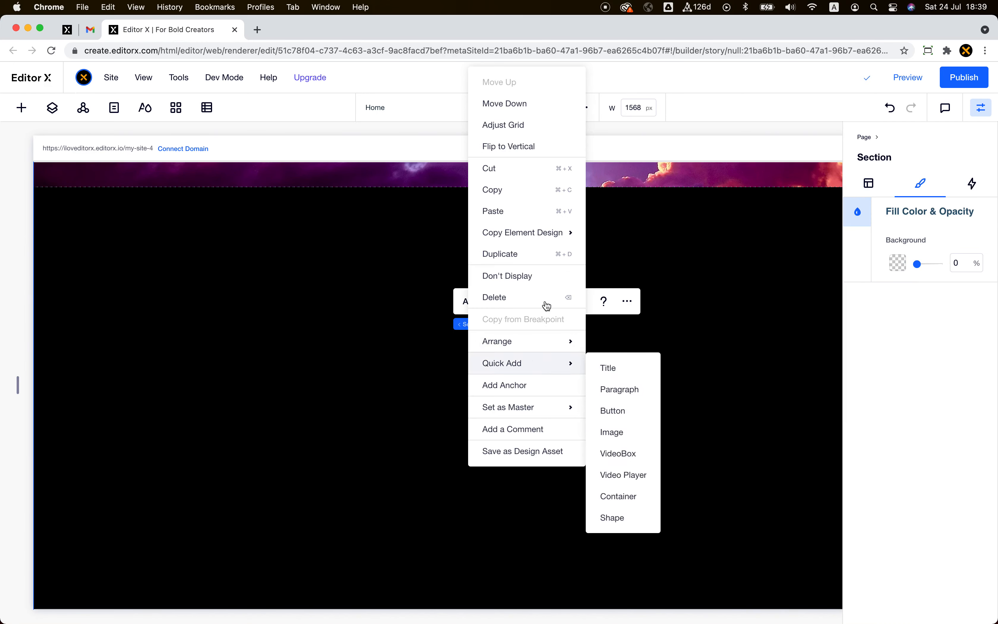
pyautogui.click(538, 212)
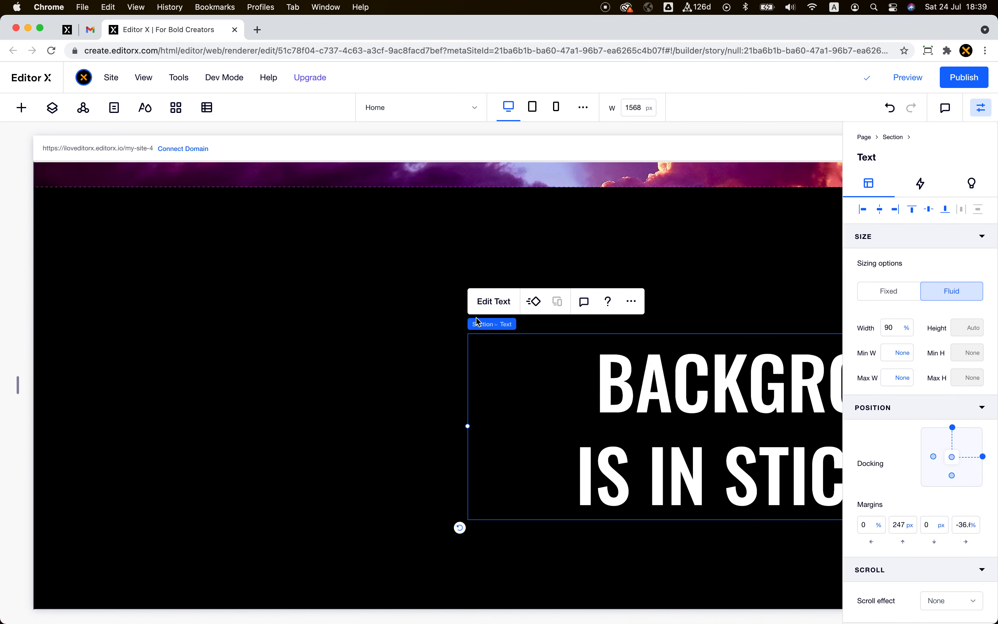
# Dock the pasted title to the center of the second row and set its top and right margins to 0
pyautogui.click(983, 457)
pyautogui.click(952, 429)
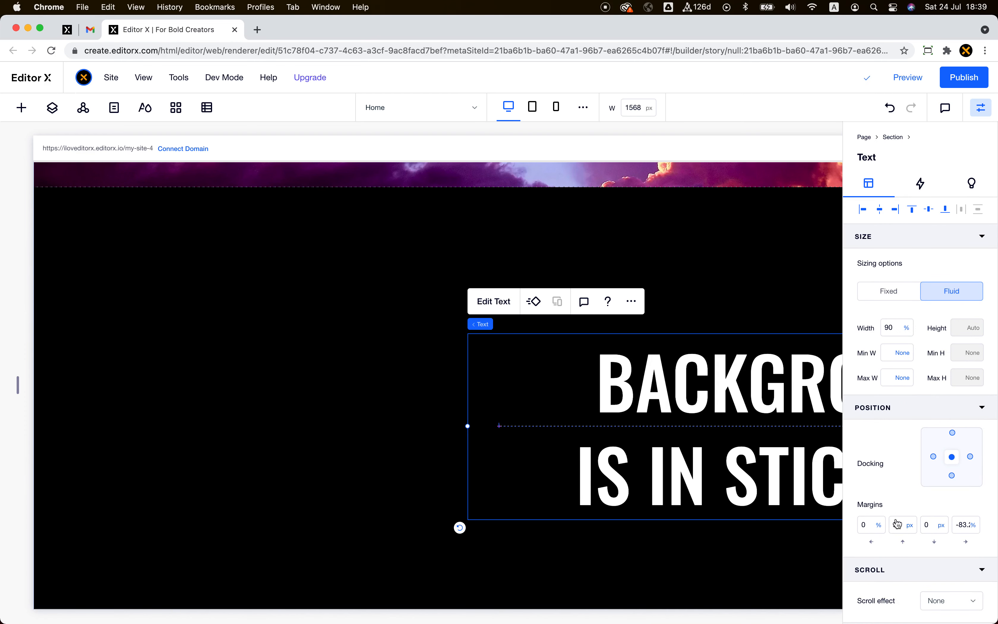
pyautogui.doubleClick(897, 526)
pyautogui.write('0')
pyautogui.press('Tab')
pyautogui.press('Tab')
pyautogui.write('0')
pyautogui.press('Tab')
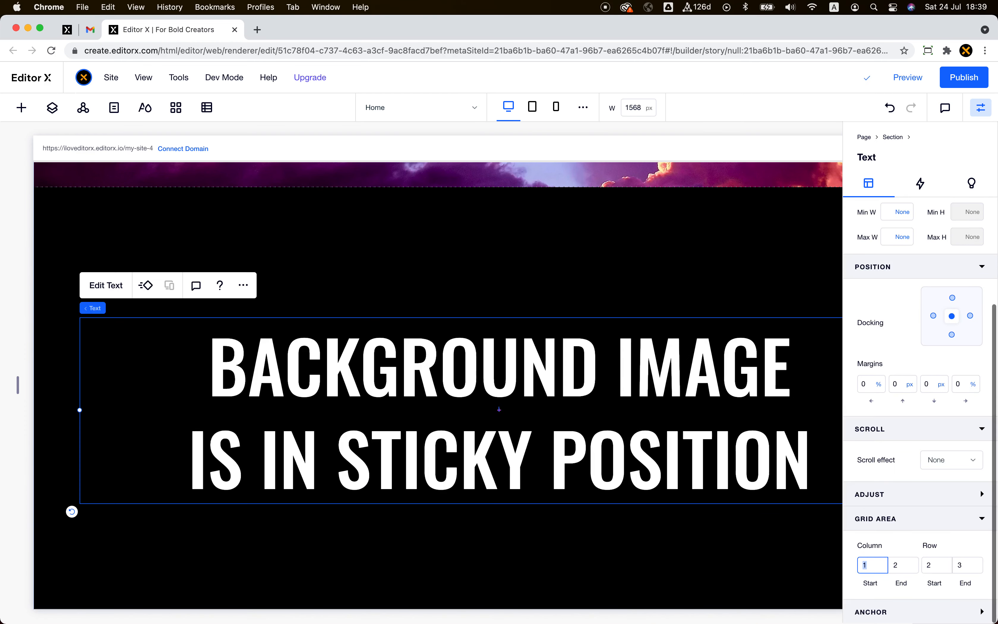
# Replace the pasted title's text with "THIS IS THE SECOND ROW", broken onto a second line after "THE"
pyautogui.hscroll(3, 668, 492)
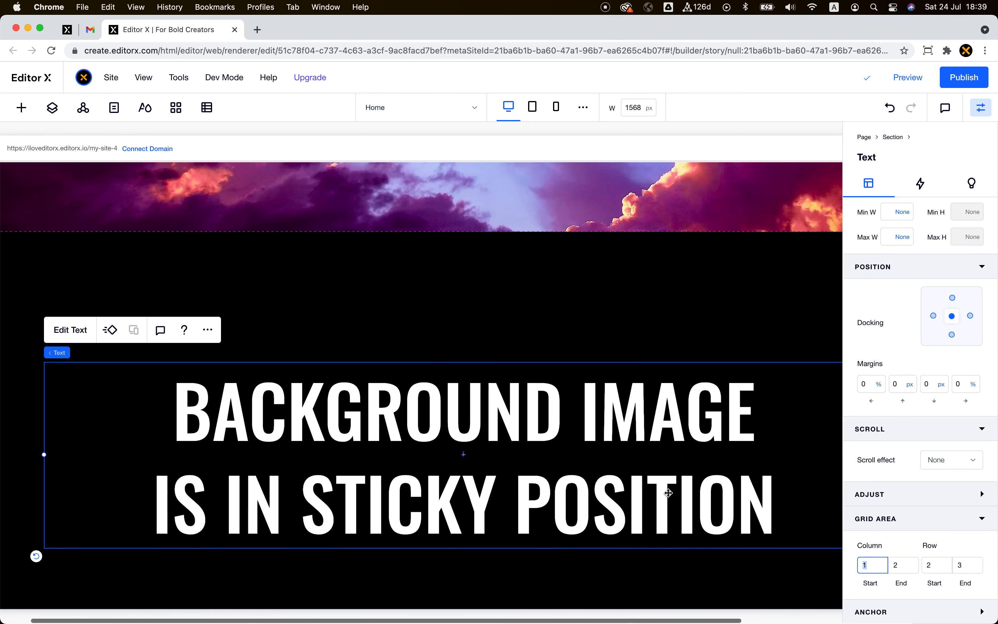
pyautogui.doubleClick(602, 516)
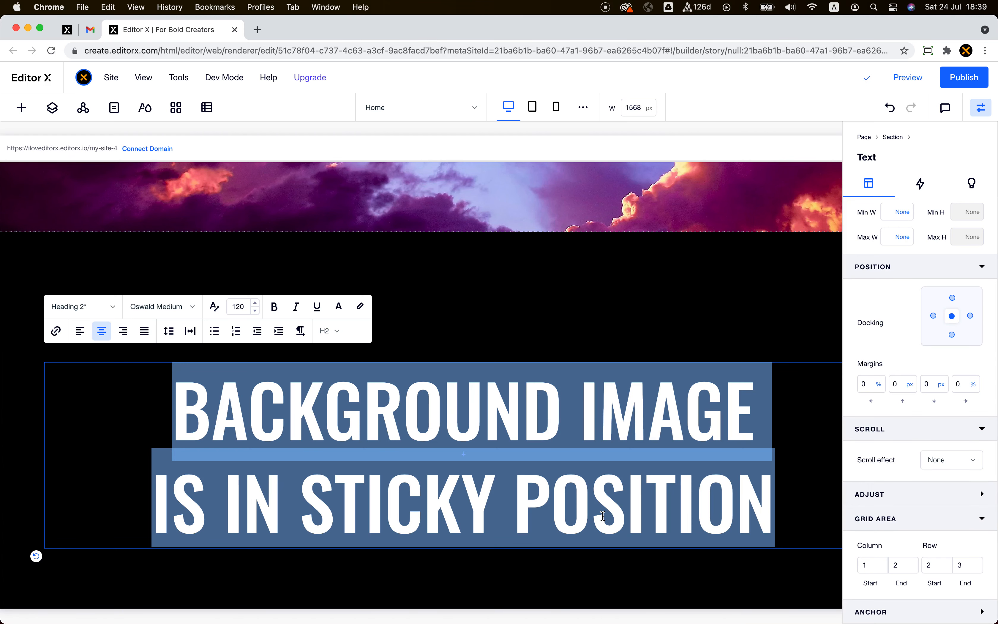
pyautogui.write('THIS IS ')
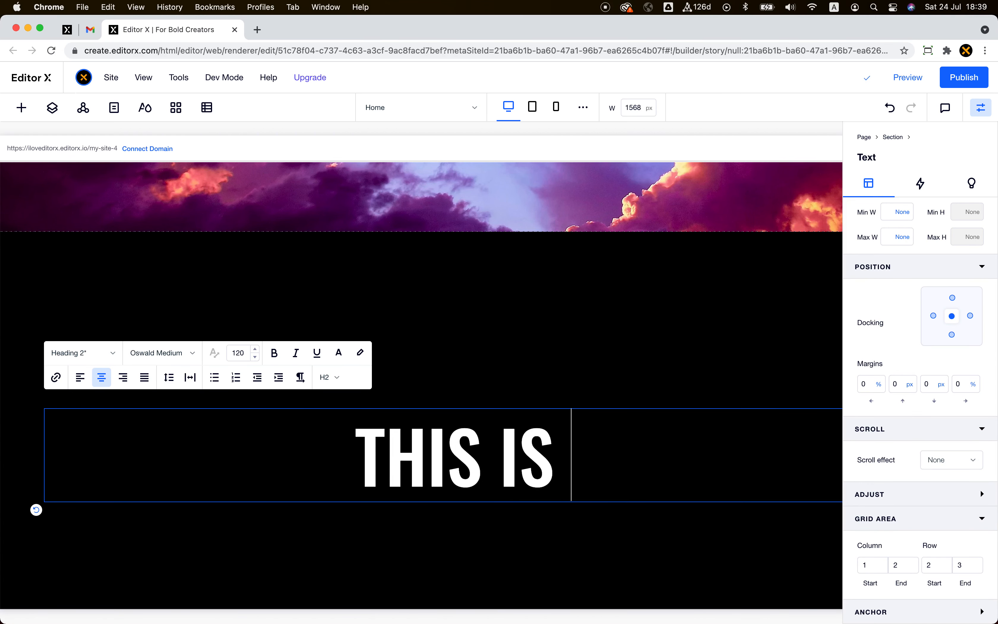
pyautogui.write('THE')
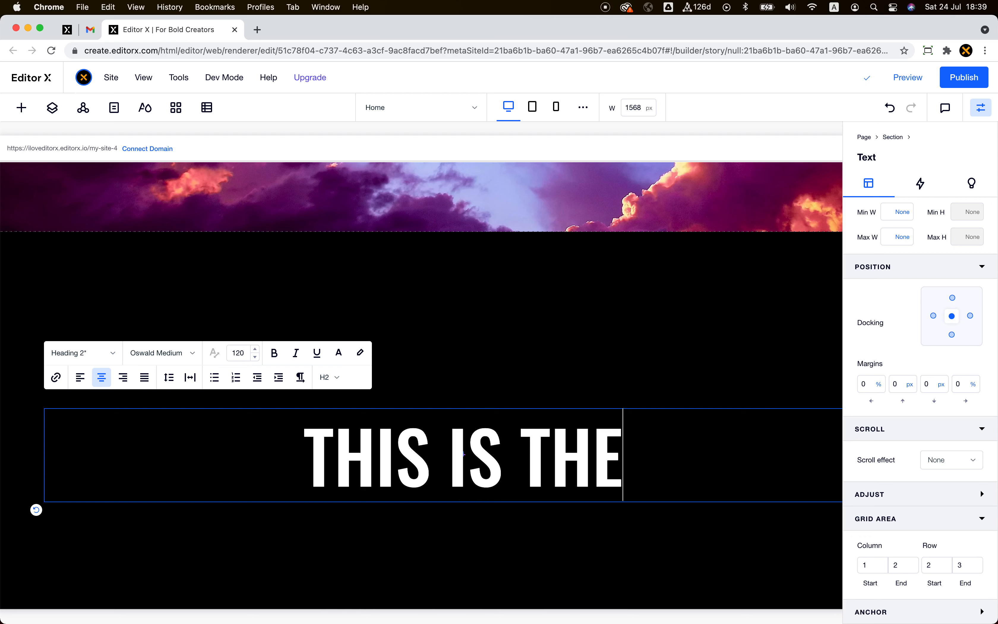
pyautogui.press('Return')
pyautogui.write('OND ROW')
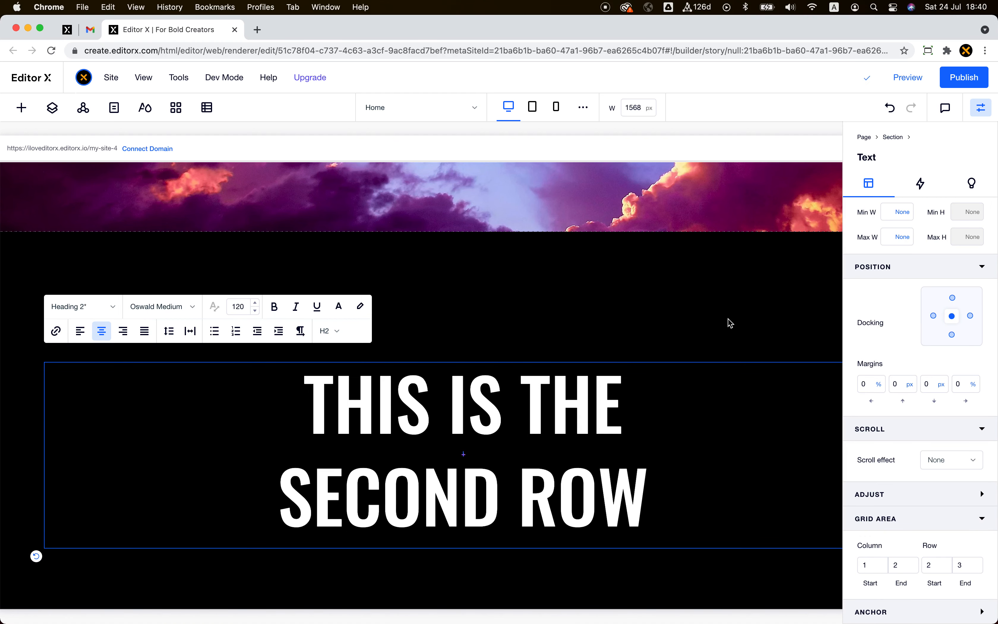
# Preview the page and scroll back and forth to examine both row titles moving over the sticky cloud image
pyautogui.scroll(10, 748, 274)
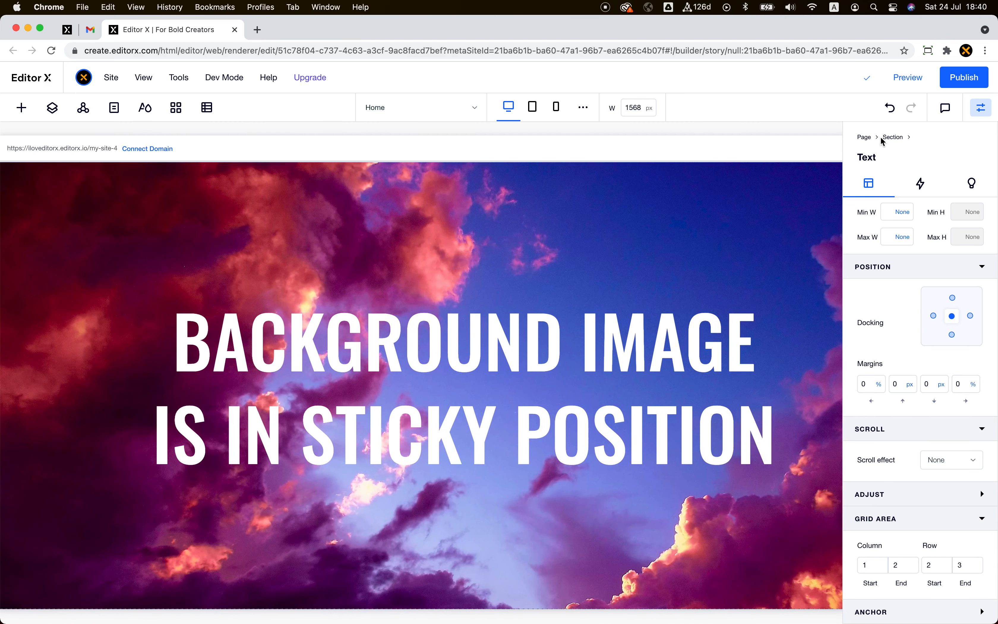
pyautogui.click(915, 78)
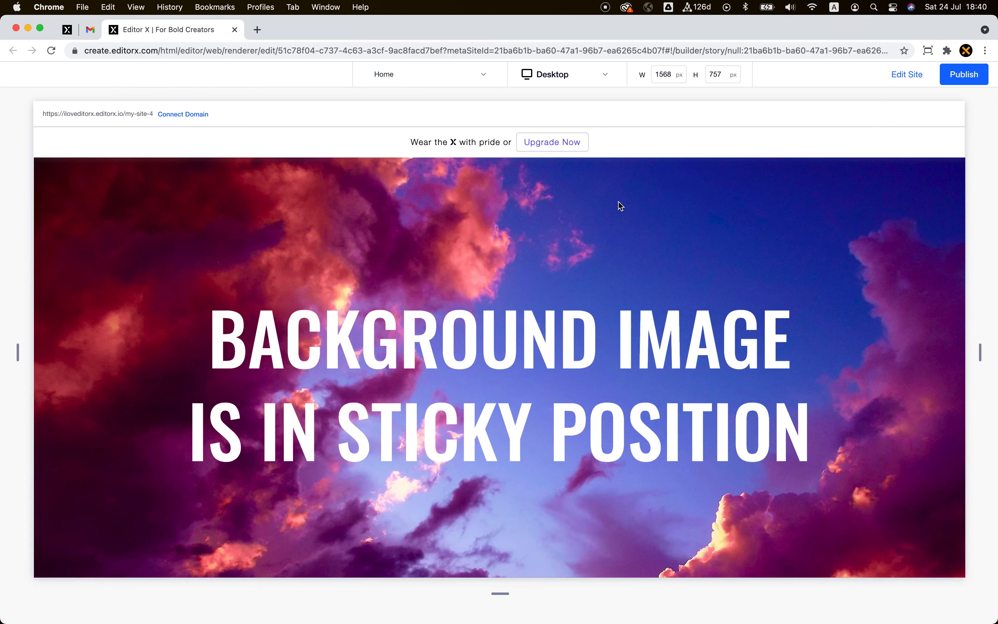
pyautogui.scroll(-5, 608, 198)
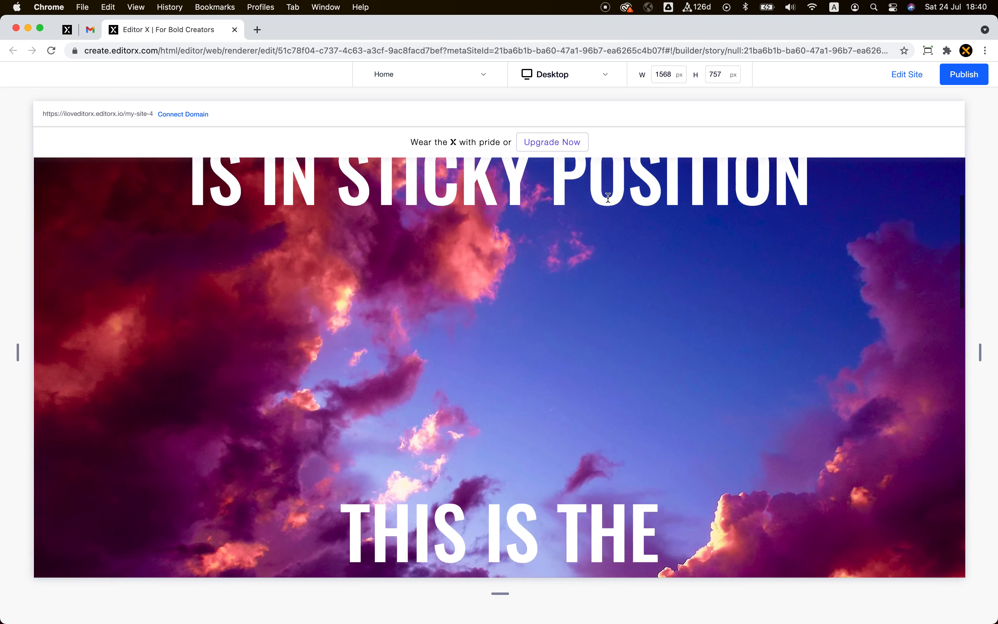
pyautogui.scroll(5, 608, 198)
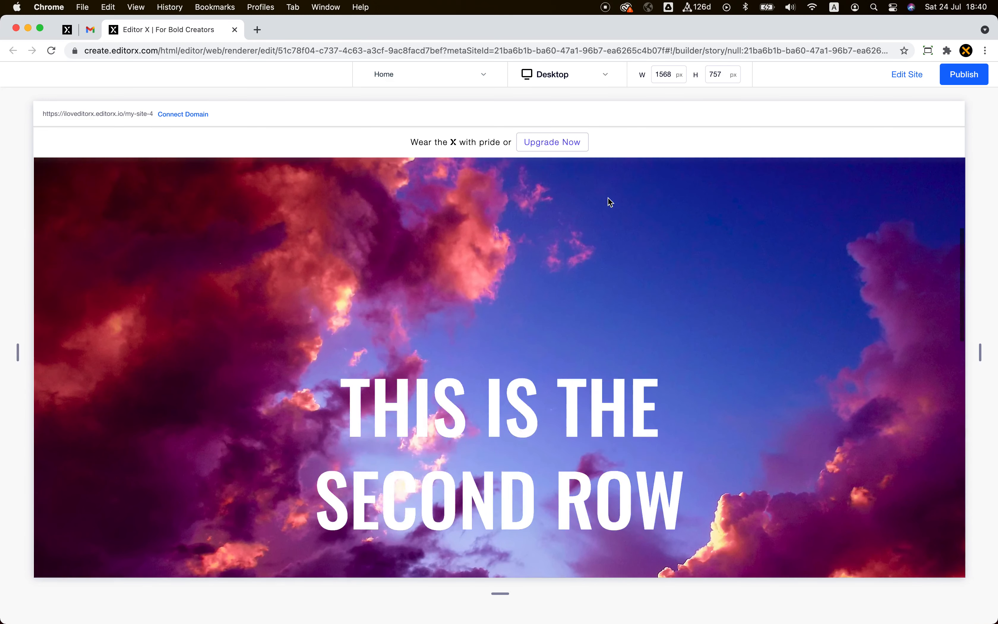
pyautogui.scroll(-5, 608, 198)
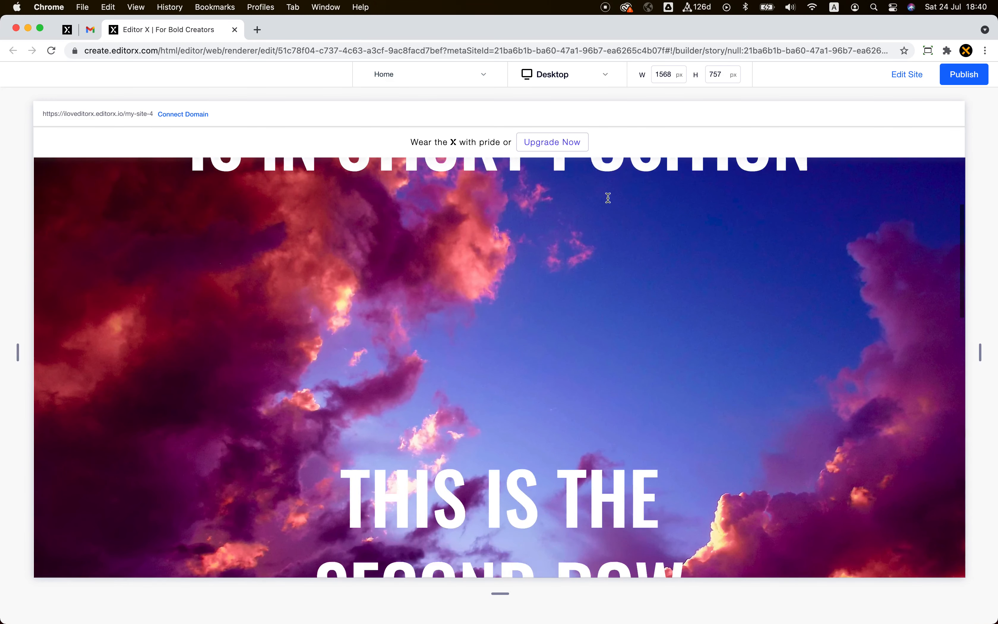
pyautogui.scroll(5, 610, 202)
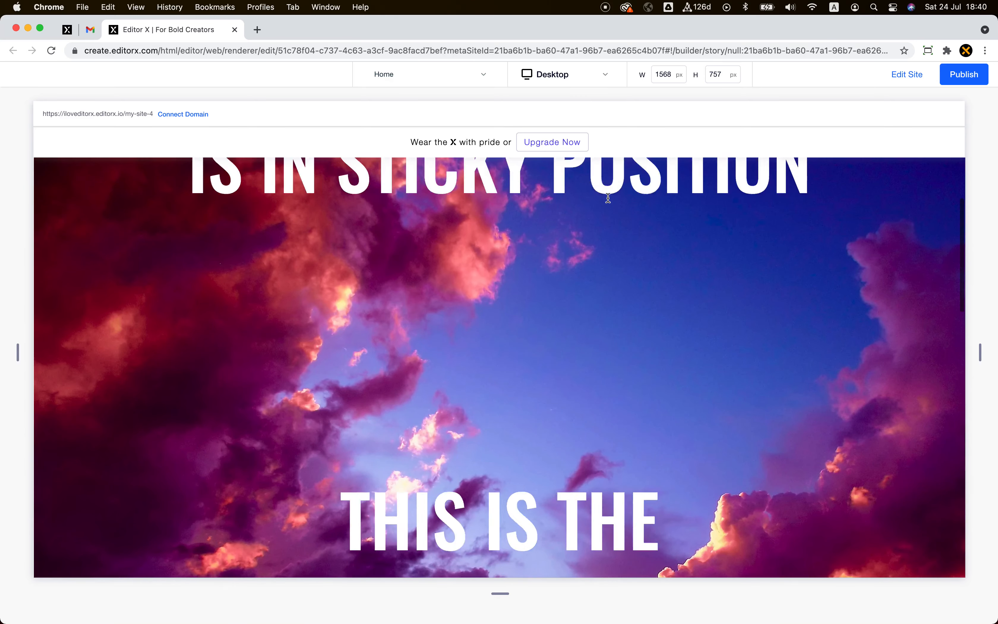
pyautogui.scroll(-5, 608, 199)
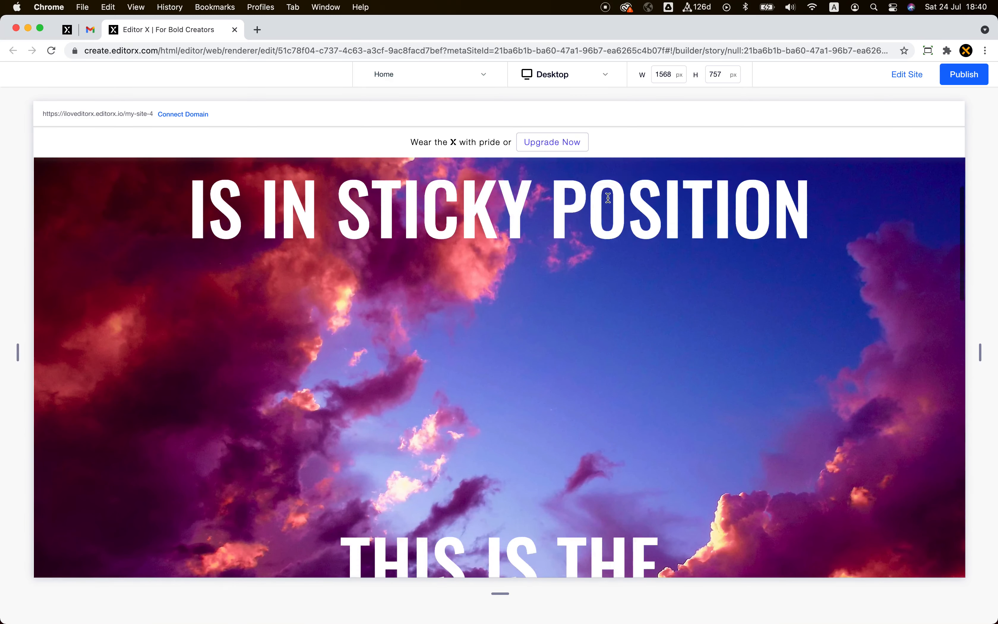
pyautogui.scroll(5, 608, 198)
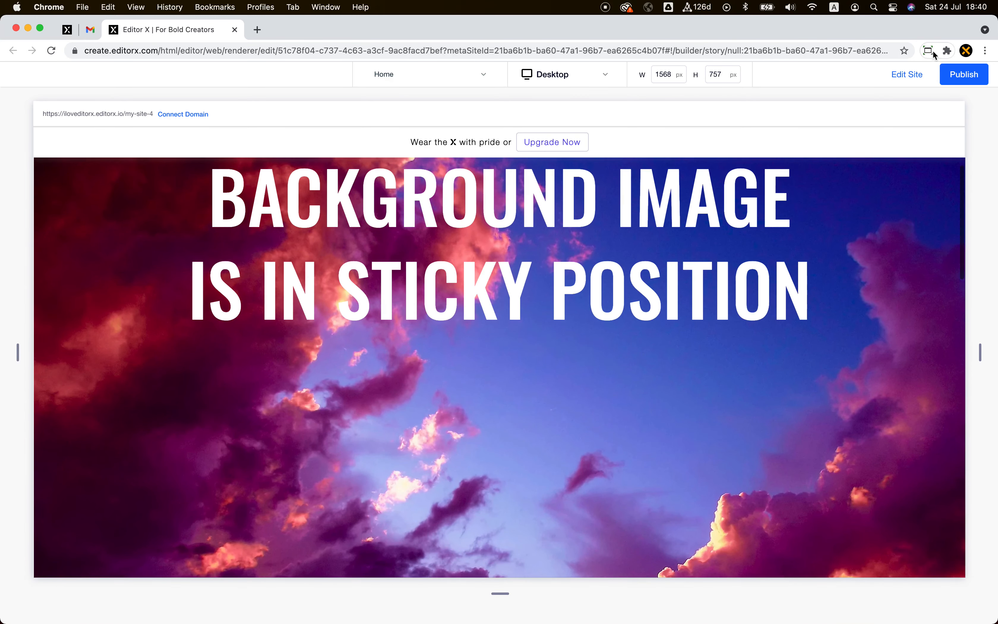
# Publish the site, switch to the live page in its full-screen window, and reload it
pyautogui.click(965, 74)
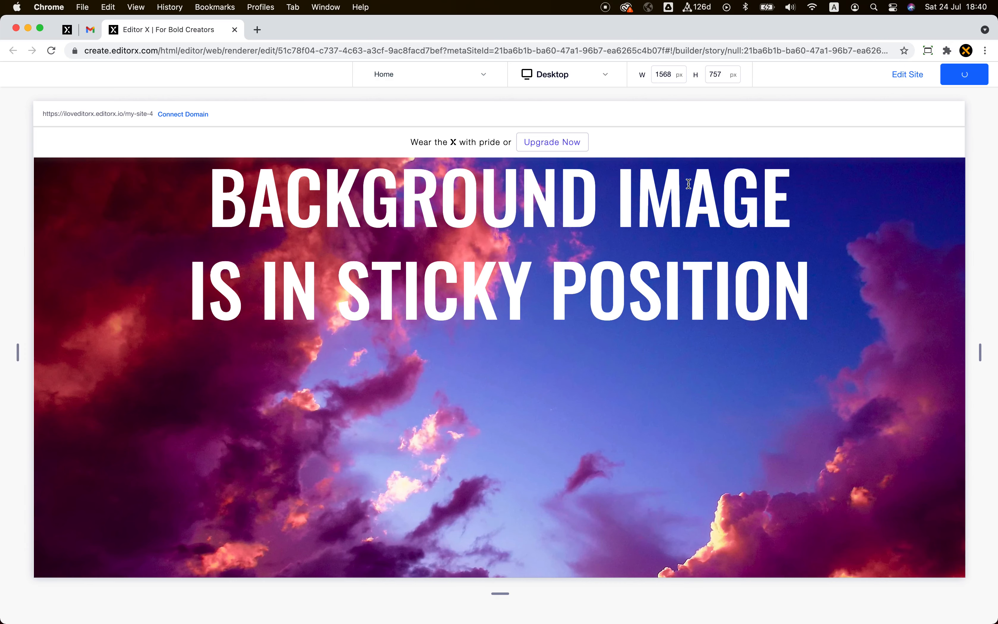
pyautogui.hotkey('ctrl', 'Right')
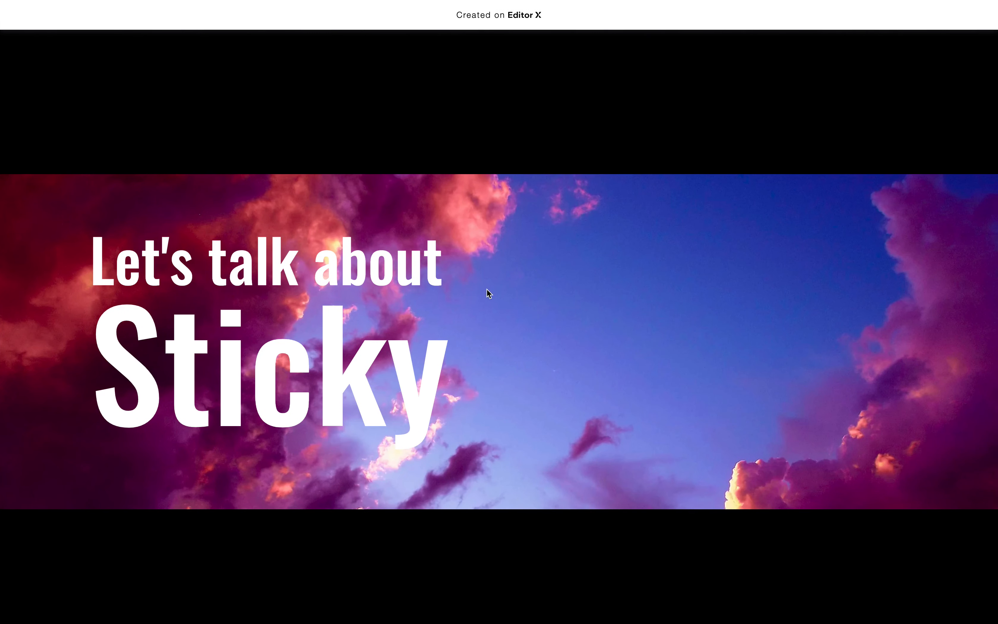
pyautogui.press('super+r')
# Examine the live page from the first row's title down through the second row to the gray "Let's talk about Sticky" section
pyautogui.scroll(-5, 577, 173)
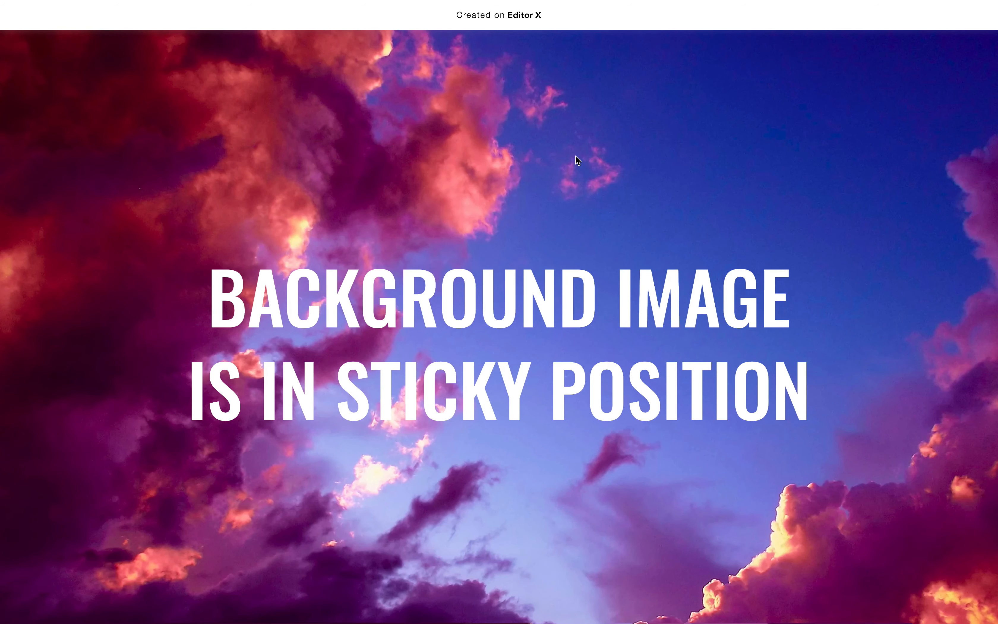
pyautogui.scroll(-3, 575, 156)
pyautogui.scroll(3, 576, 156)
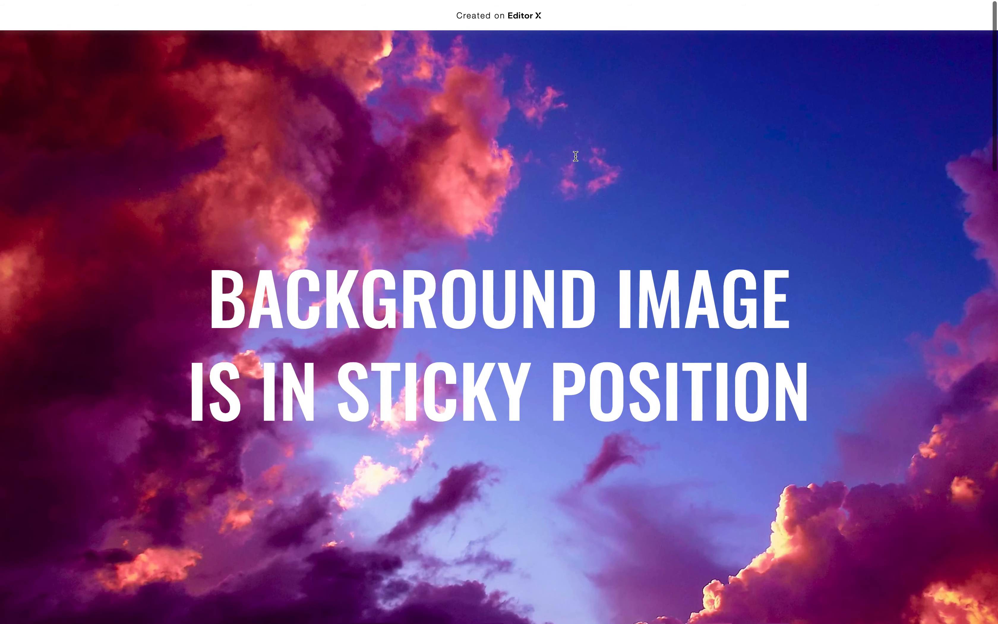
pyautogui.scroll(-5, 576, 156)
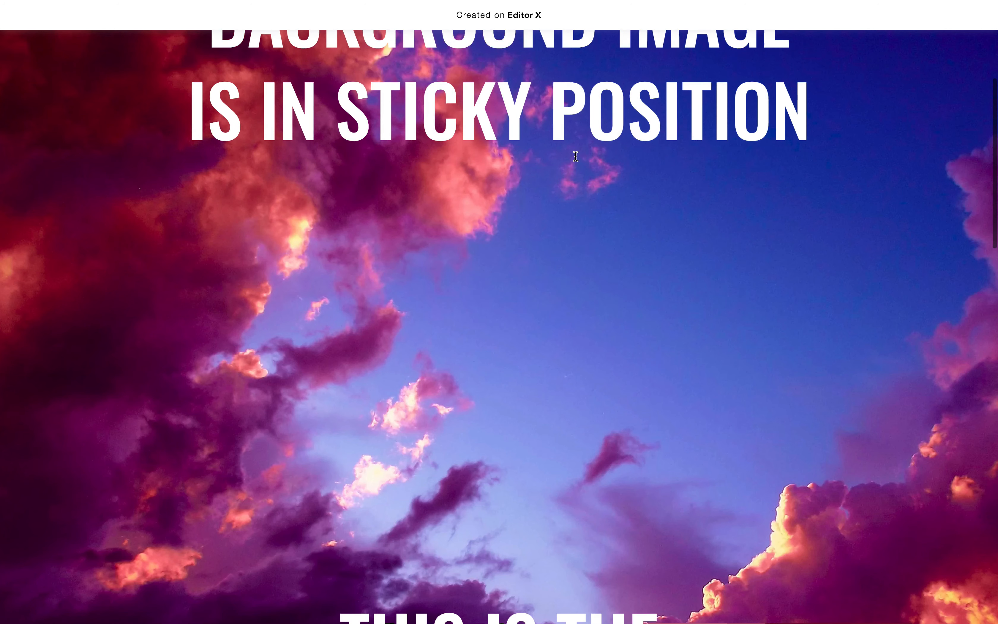
pyautogui.scroll(-8, 576, 156)
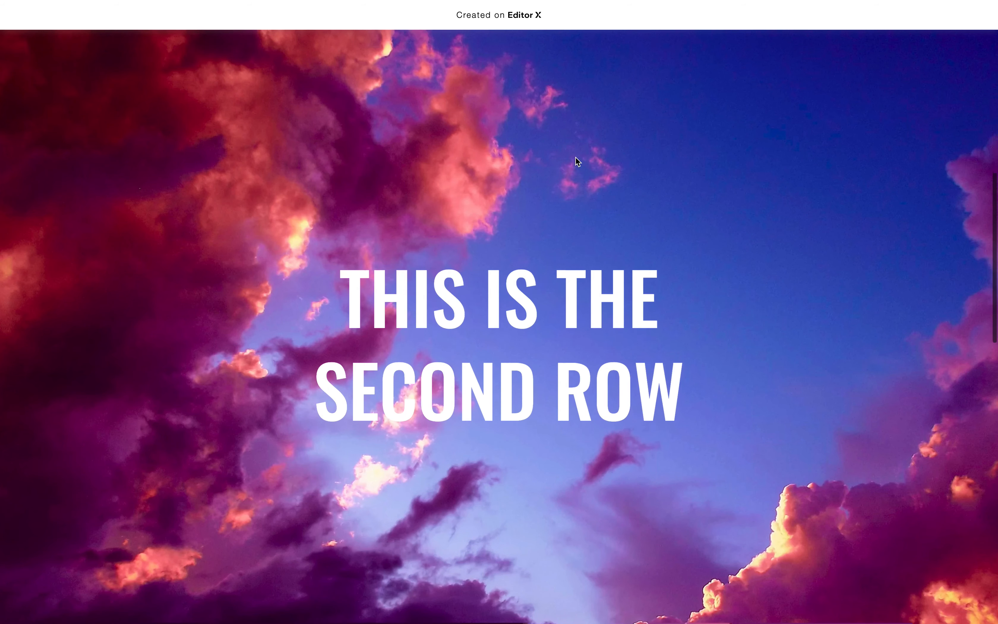
pyautogui.scroll(-5, 577, 159)
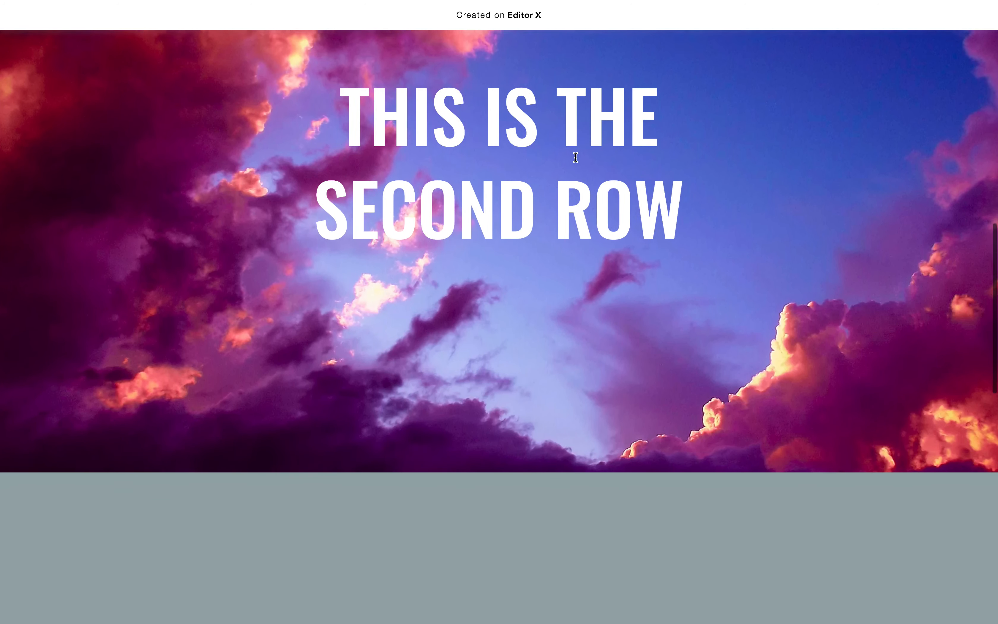
pyautogui.scroll(-4, 576, 158)
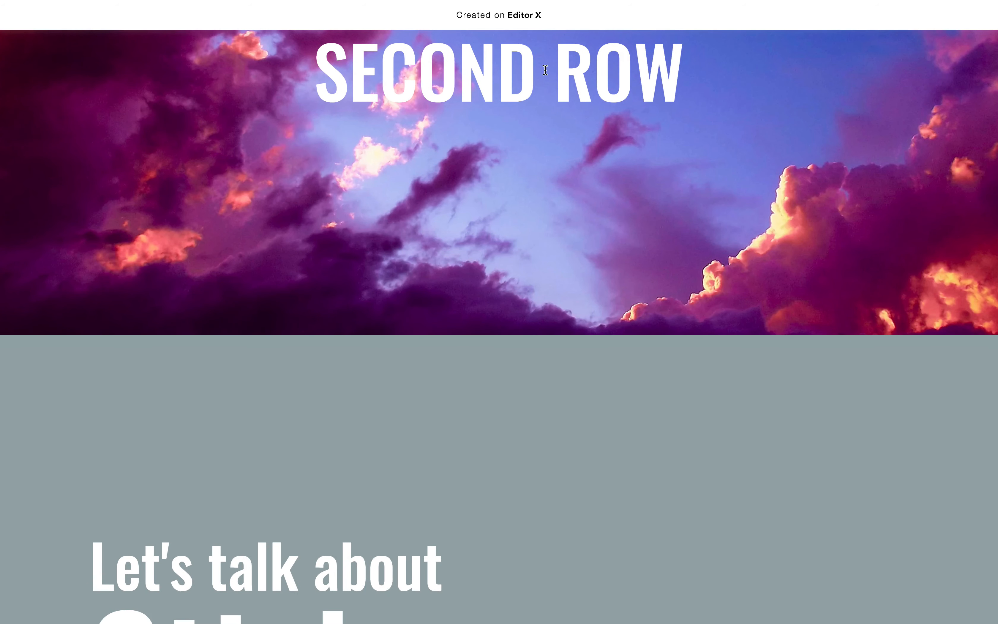
pyautogui.scroll(-4, 465, 254)
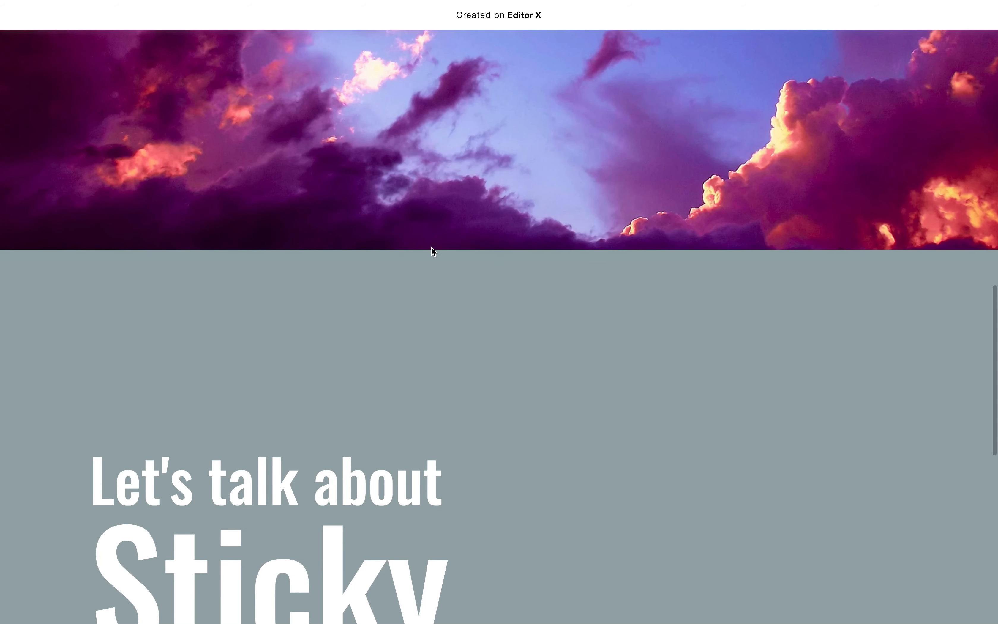
pyautogui.scroll(-10, 431, 247)
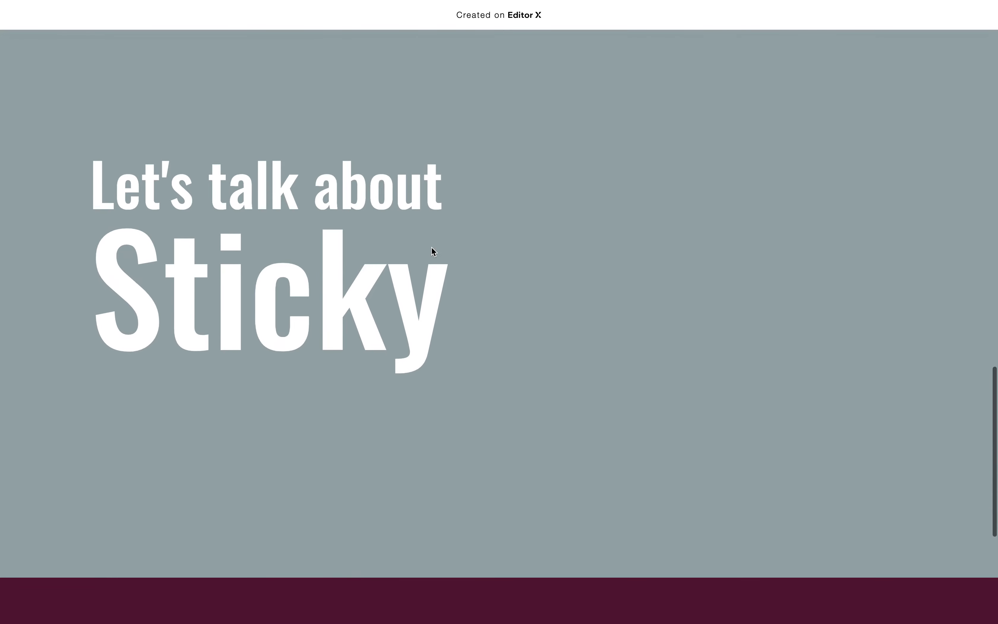
# Return to the start of the live page and examine where the cloud image stops sticking around the "THIS IS THE SECOND ROW" title
pyautogui.scroll(10, 433, 248)
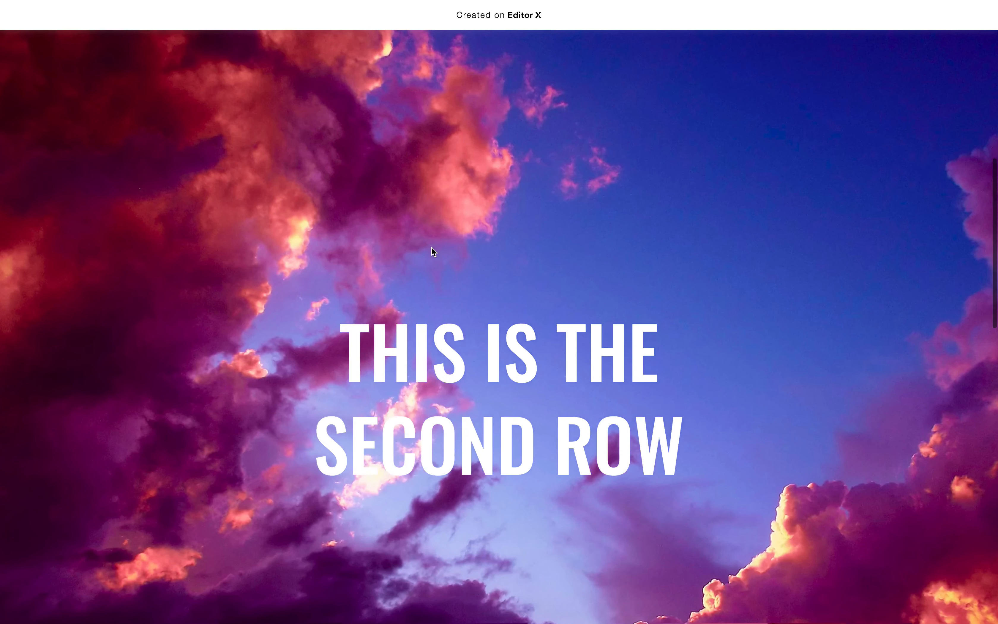
pyautogui.scroll(10, 431, 250)
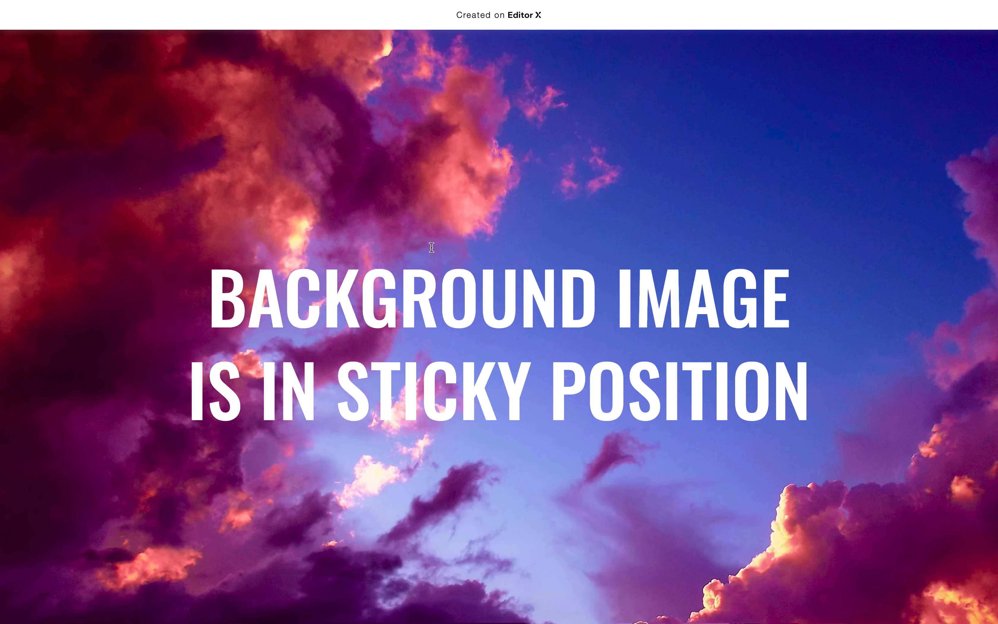
pyautogui.scroll(-10, 431, 247)
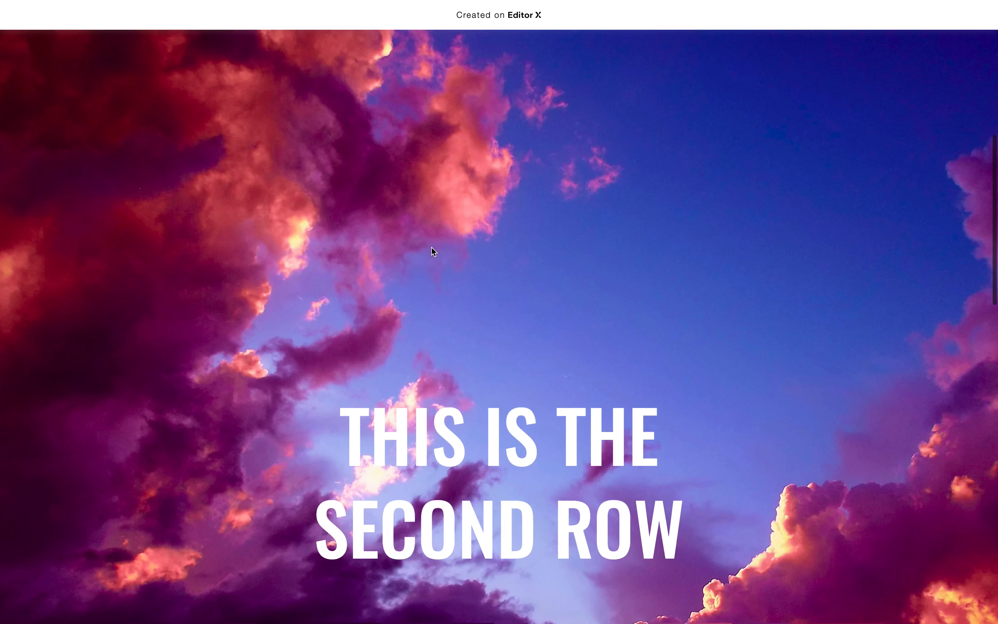
pyautogui.scroll(-5, 432, 248)
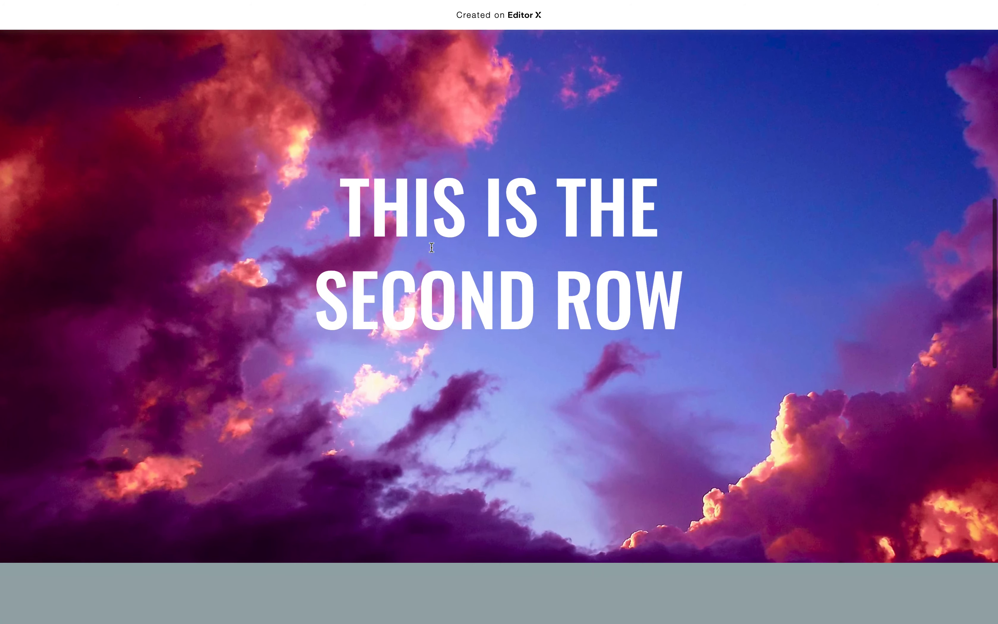
pyautogui.scroll(5, 431, 247)
pyautogui.scroll(-3, 432, 248)
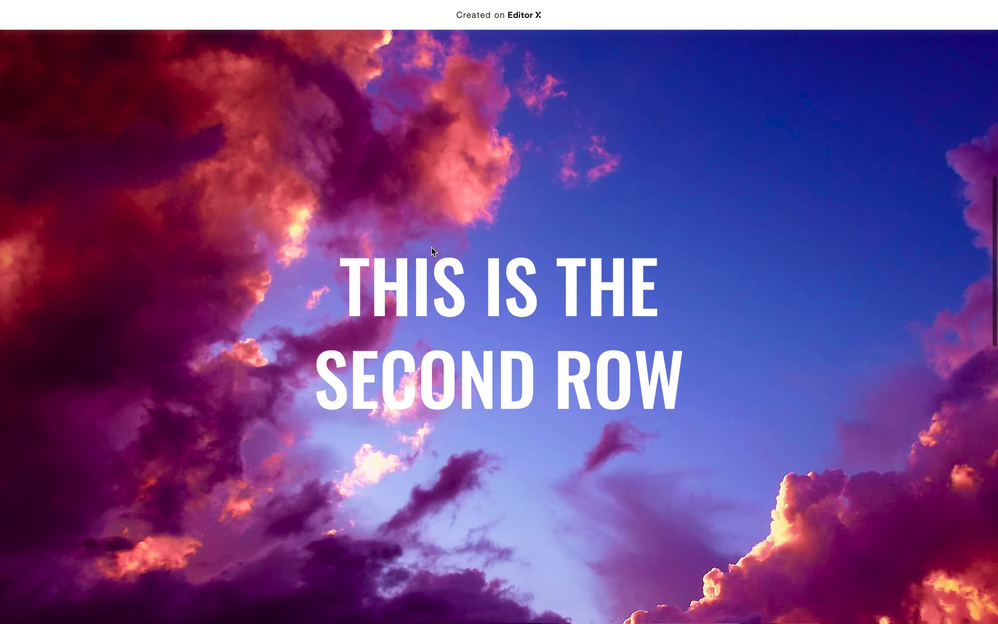
pyautogui.scroll(-5, 432, 247)
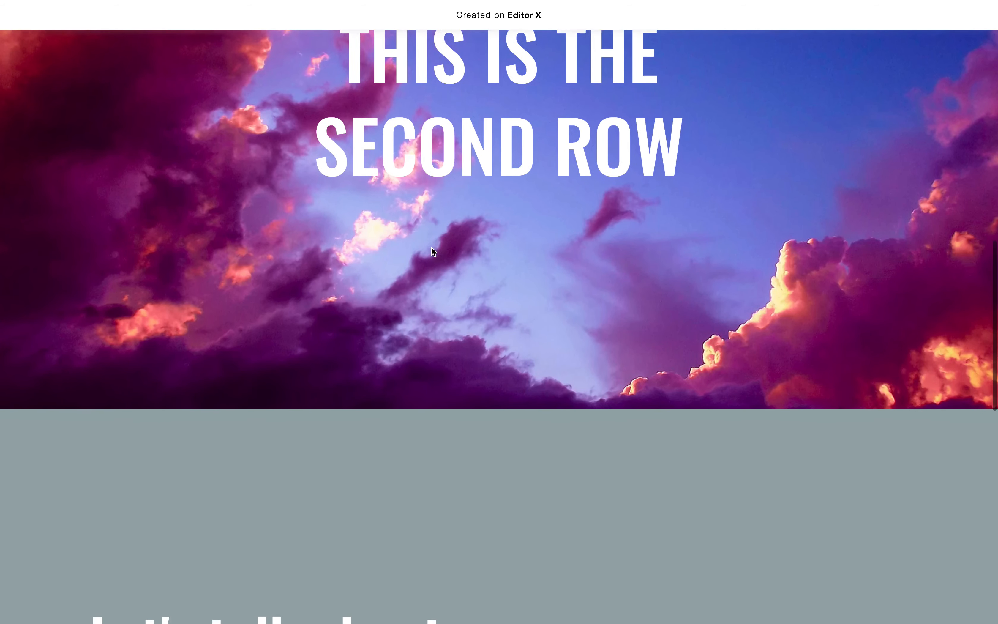
pyautogui.scroll(10, 431, 246)
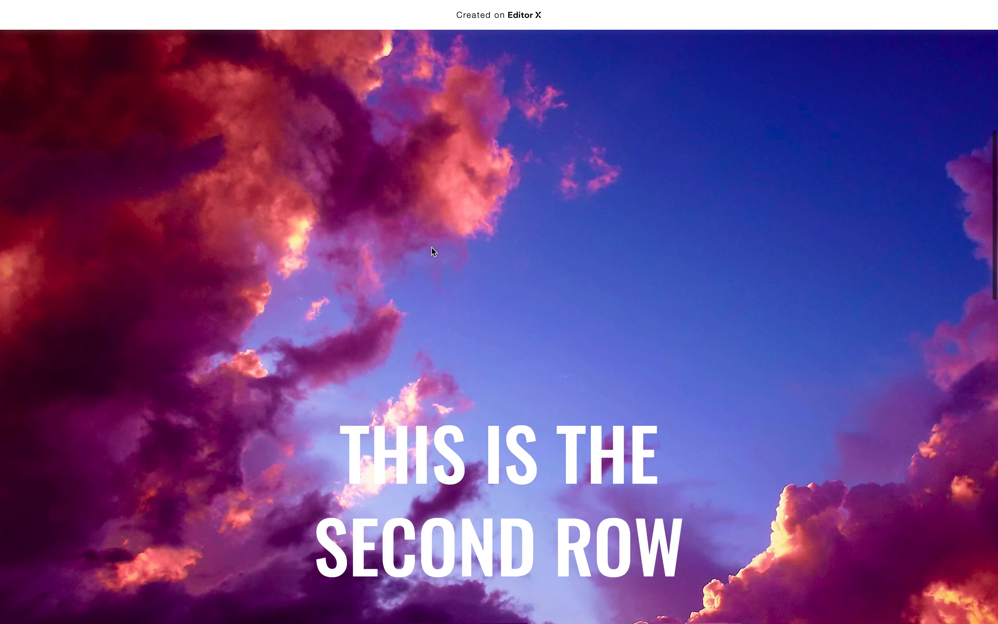
pyautogui.scroll(-3, 431, 246)
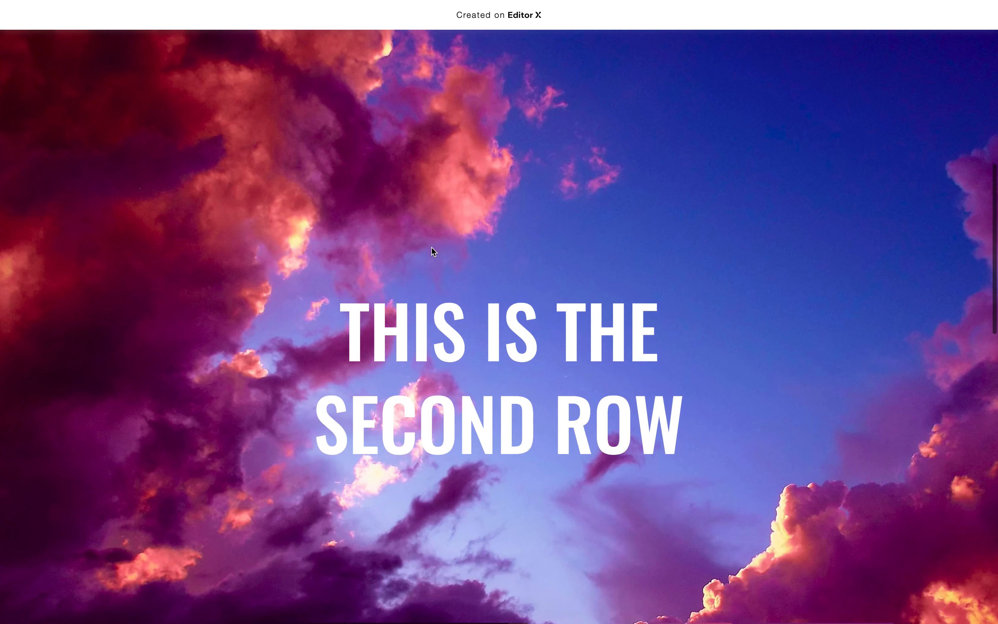
pyautogui.scroll(-2, 431, 246)
pyautogui.scroll(1, 432, 246)
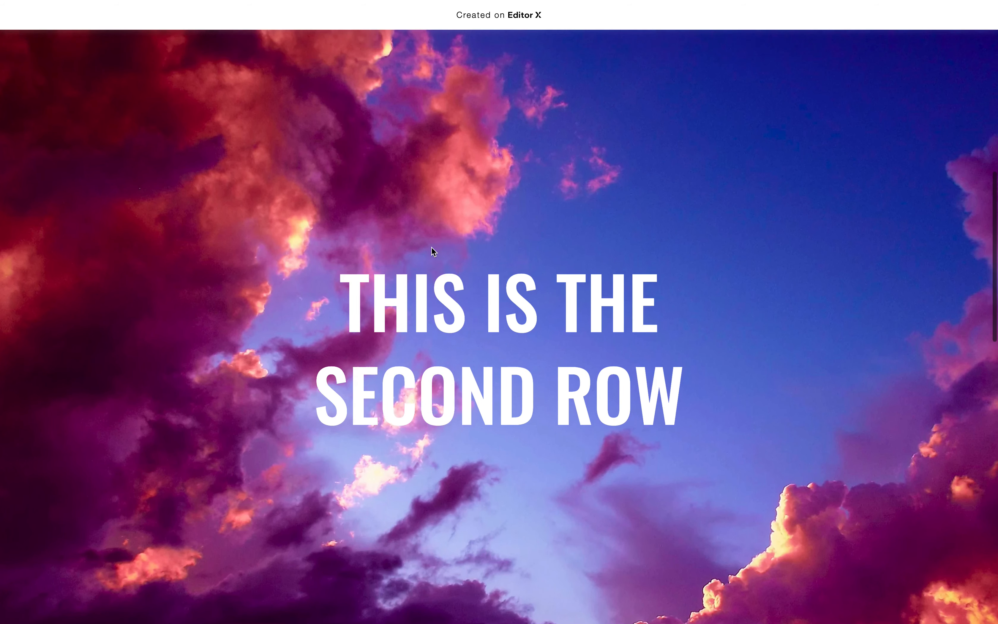
pyautogui.scroll(-1, 432, 246)
pyautogui.scroll(-1, 432, 246)
pyautogui.scroll(1, 432, 247)
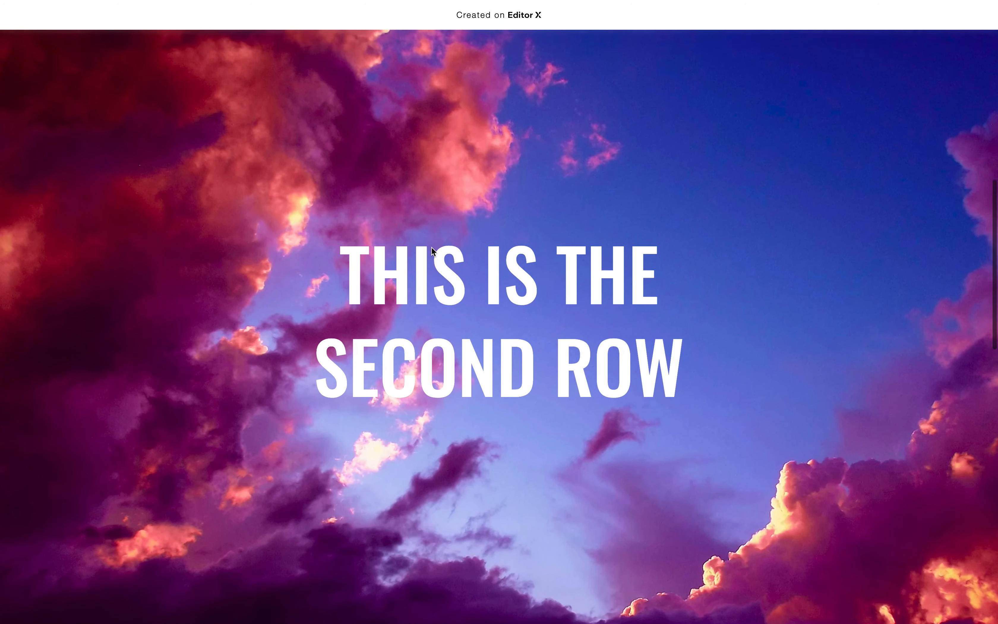
# Examine how the cloud image and the second row's title scroll away together at the boundary with the gray "Let's talk about Sticky" section
pyautogui.scroll(-1, 432, 246)
pyautogui.scroll(1, 431, 246)
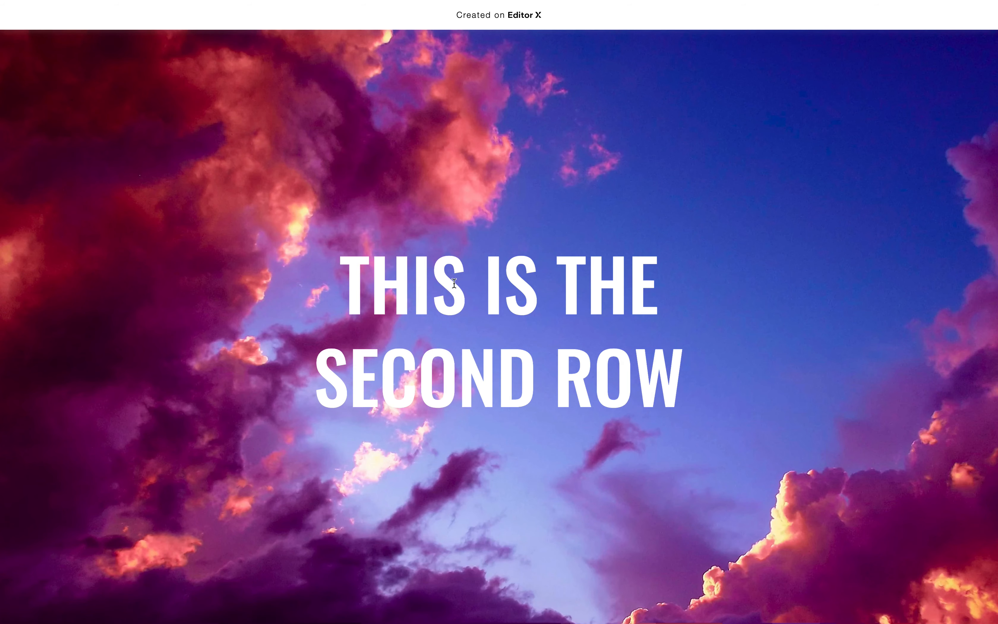
pyautogui.scroll(-4, 452, 286)
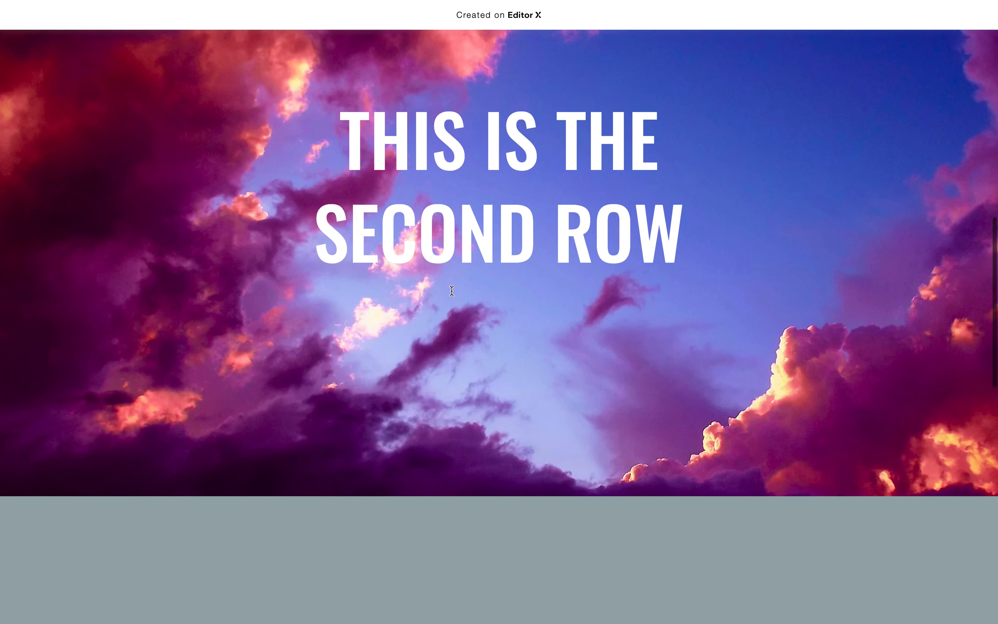
pyautogui.scroll(-3, 480, 252)
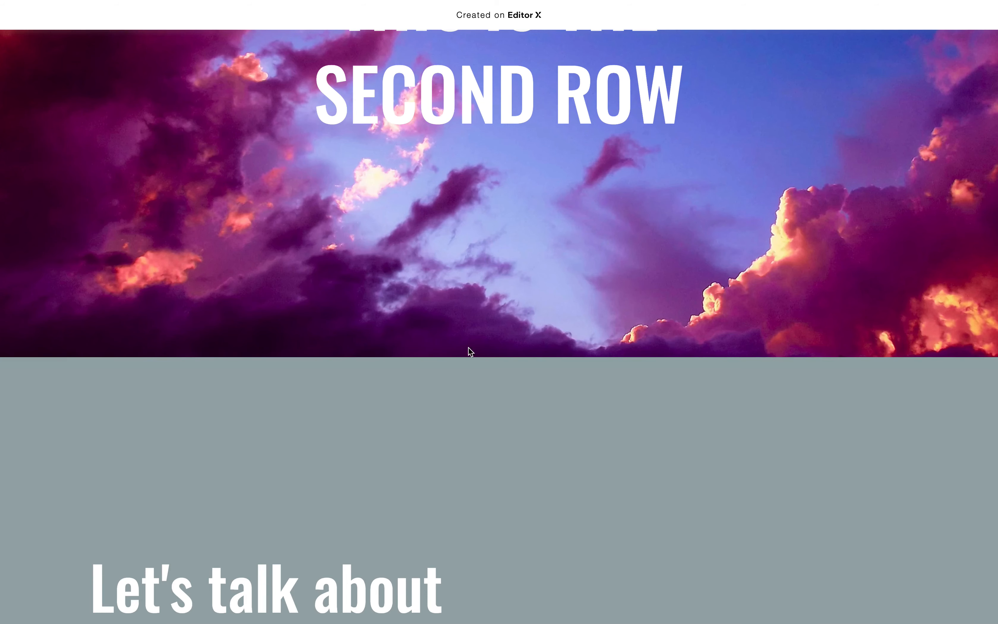
pyautogui.scroll(-3, 432, 485)
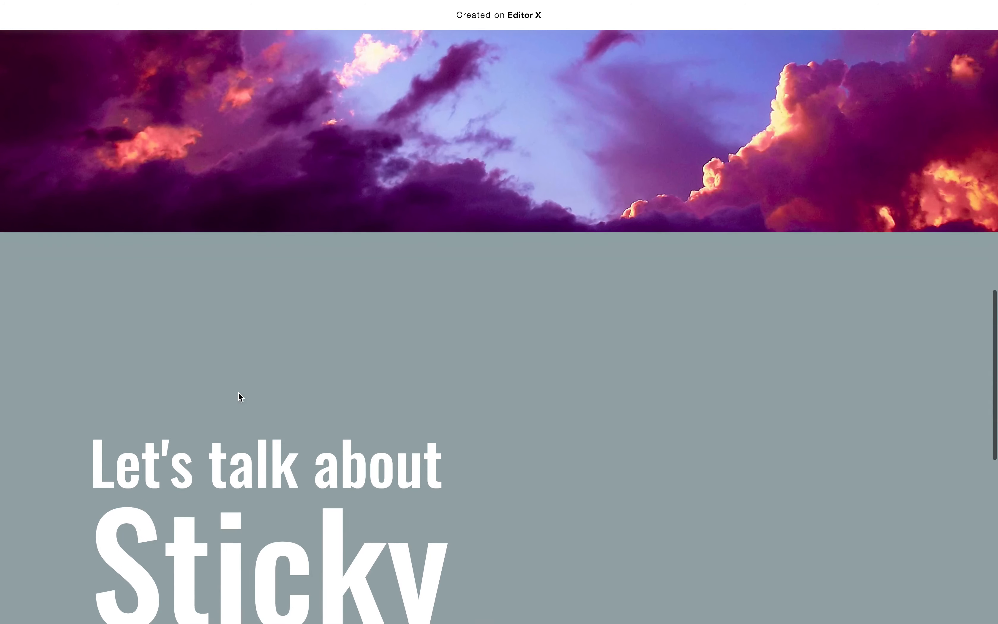
pyautogui.scroll(2, 502, 463)
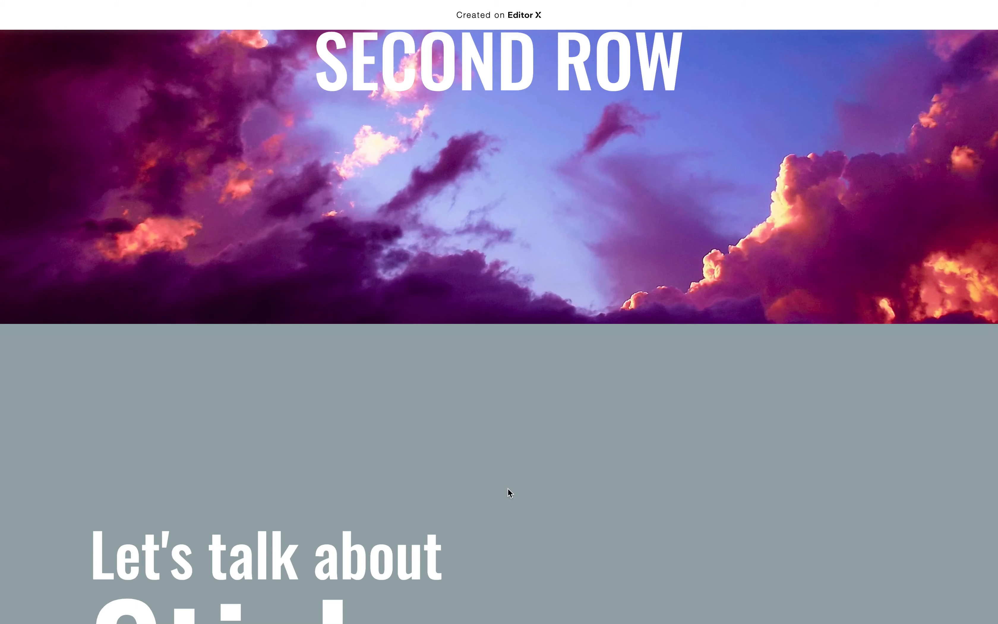
pyautogui.scroll(6, 484, 289)
pyautogui.scroll(-7, 485, 289)
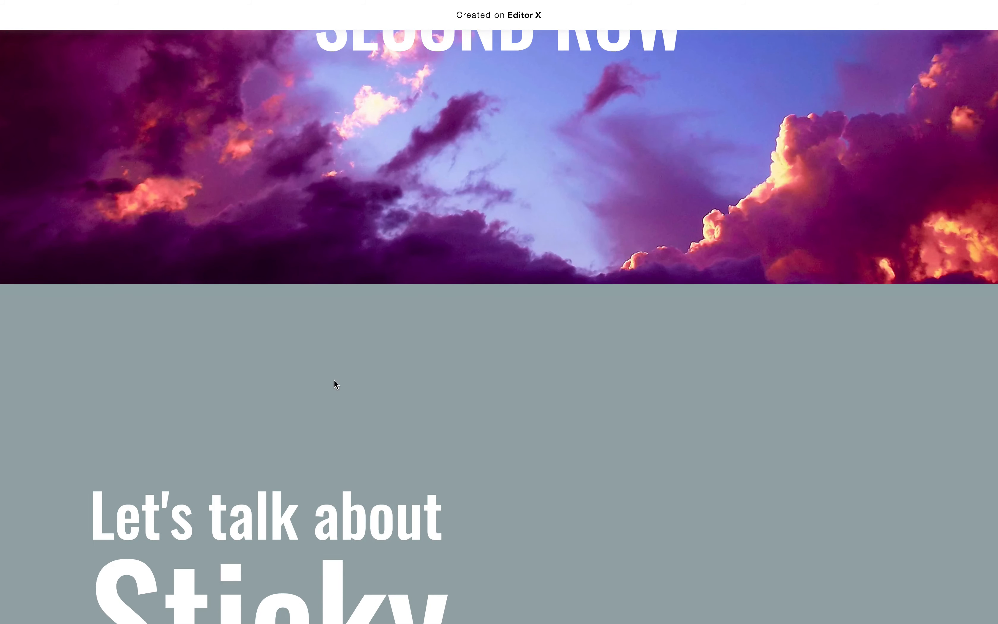
pyautogui.scroll(-2, 333, 379)
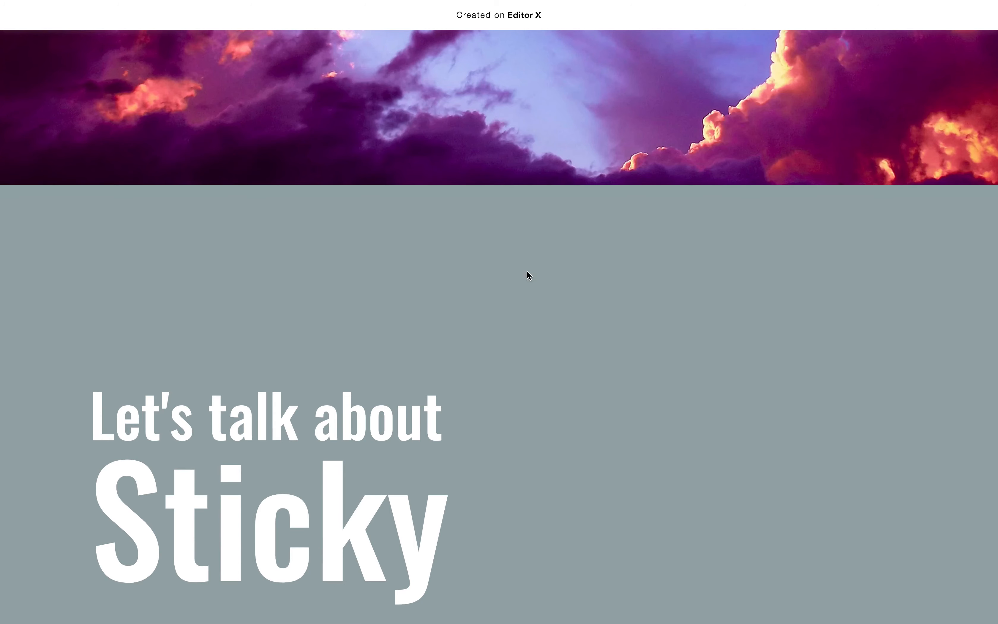
pyautogui.scroll(6, 354, 382)
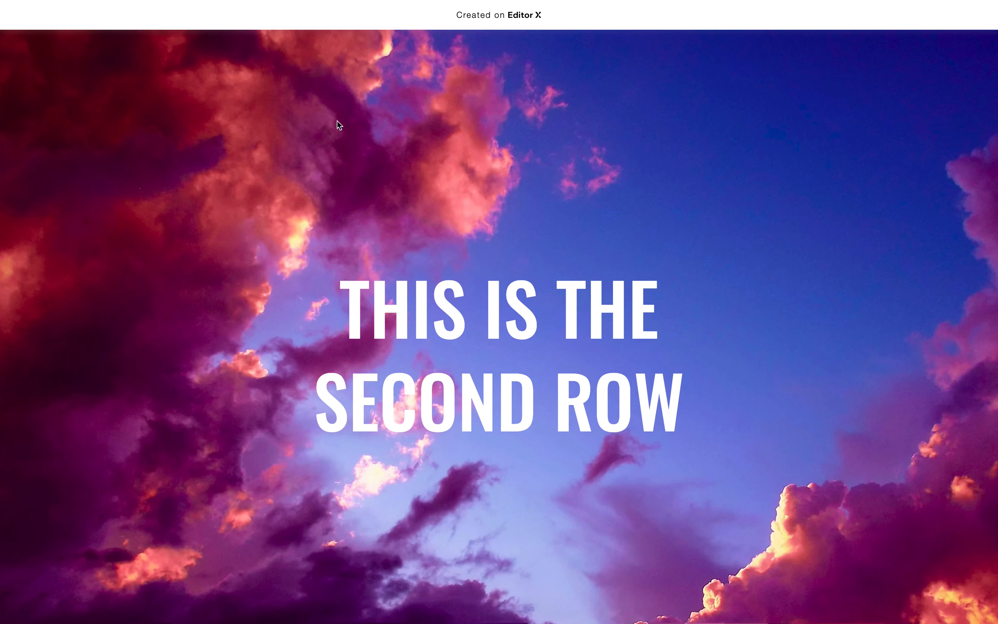
# Go back from the live page to the editor, dismissing the publish dialog and leaving the preview
pyautogui.scroll(-2, 360, 246)
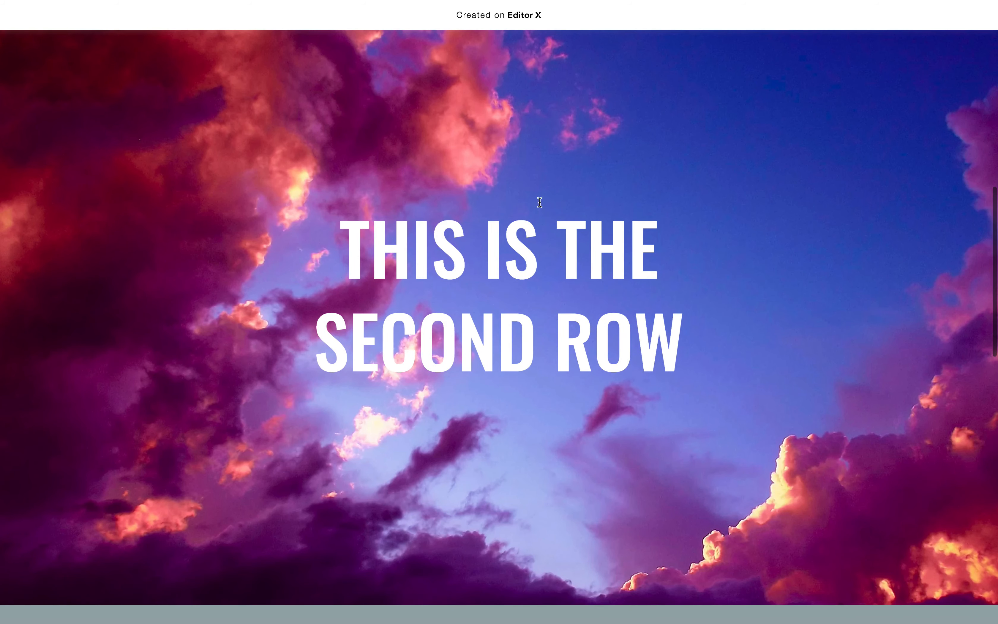
pyautogui.hotkey('ctrl', 'Left')
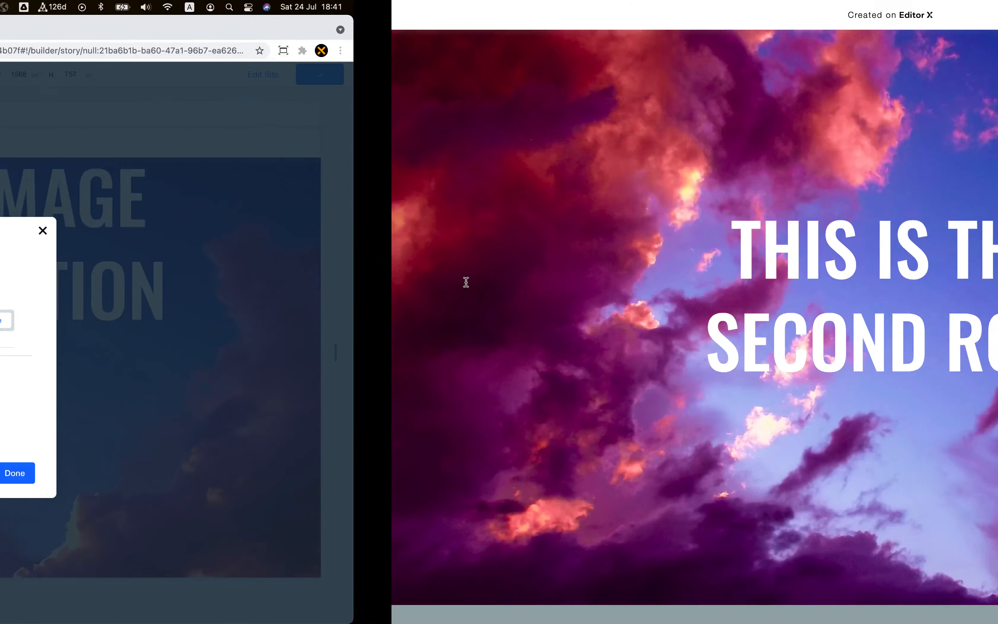
pyautogui.click(272, 217)
pyautogui.scroll(-5, 518, 316)
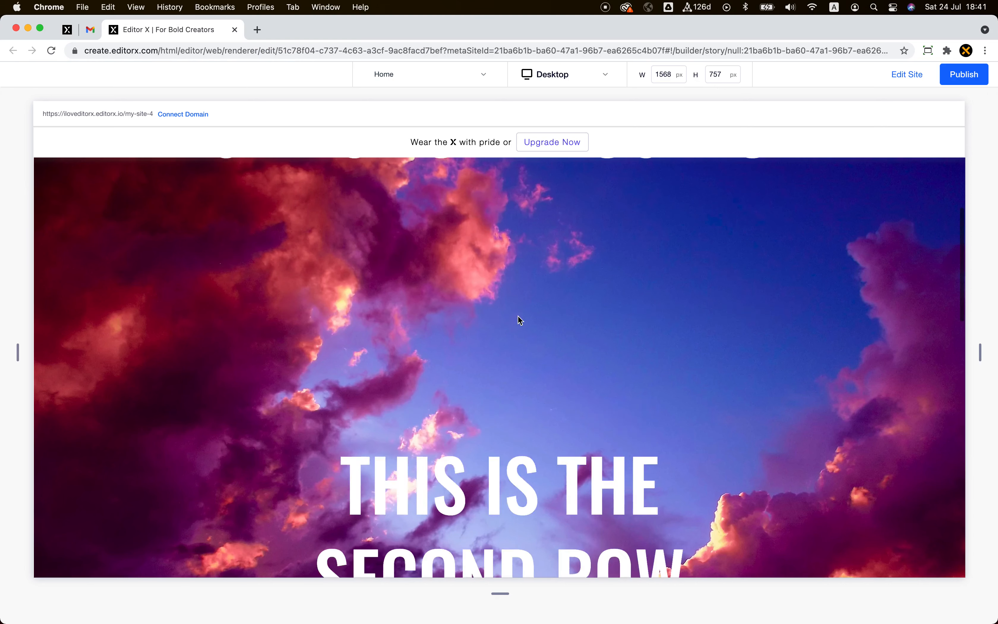
pyautogui.scroll(7, 520, 318)
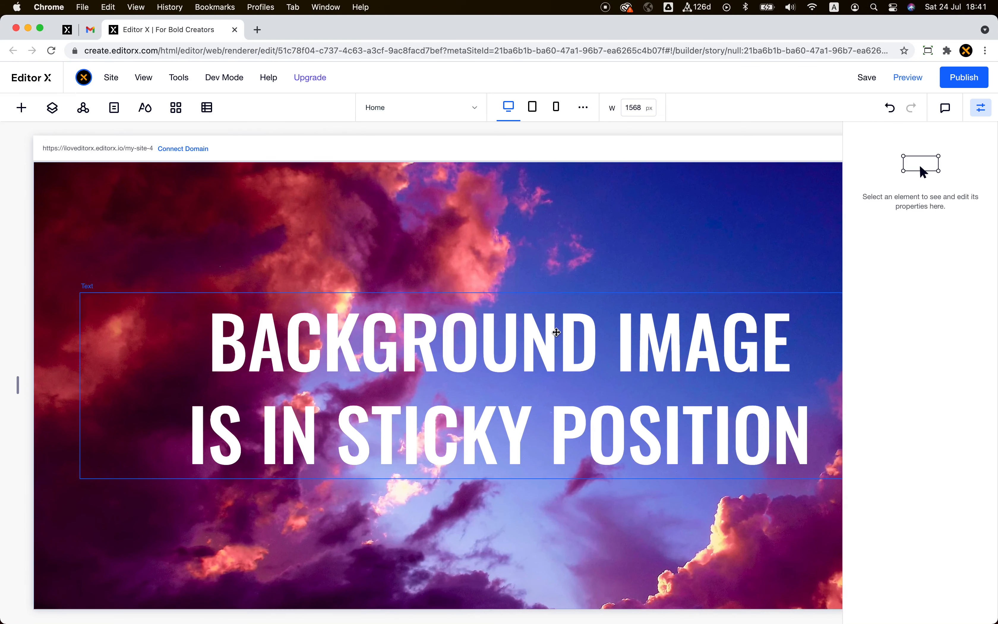
# Set the scroll effect of the "THIS IS THE SECOND ROW" text to Sticky
pyautogui.scroll(-8, 557, 332)
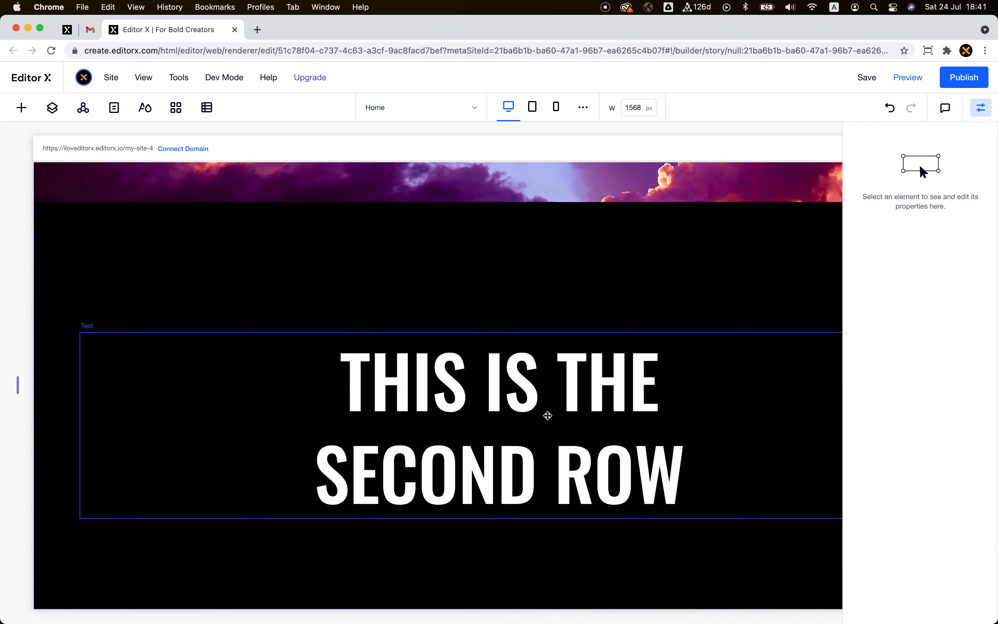
pyautogui.click(547, 416)
pyautogui.hscroll(3, 546, 414)
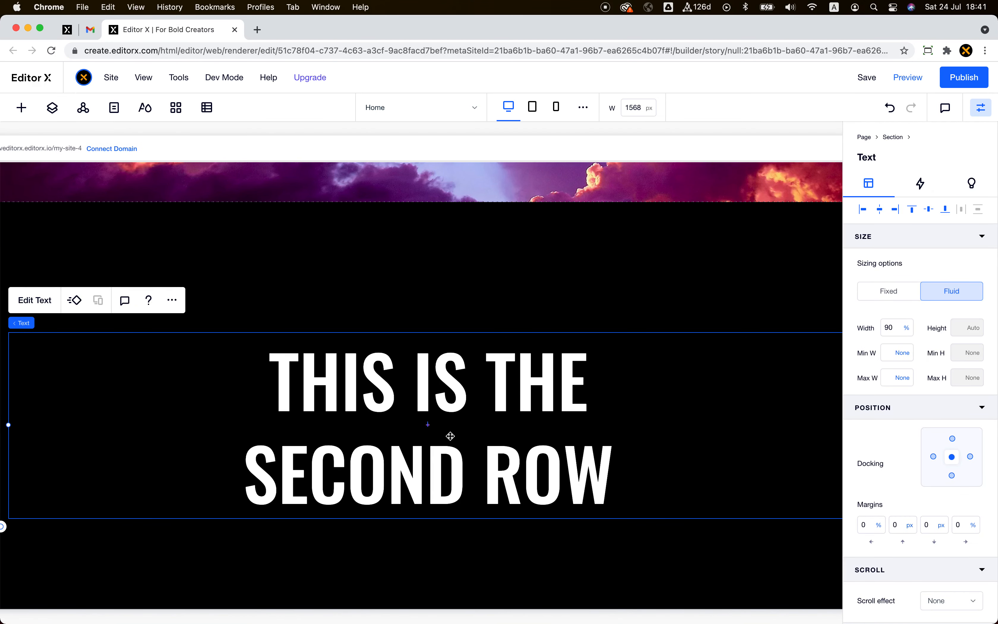
pyautogui.scroll(-3, 927, 530)
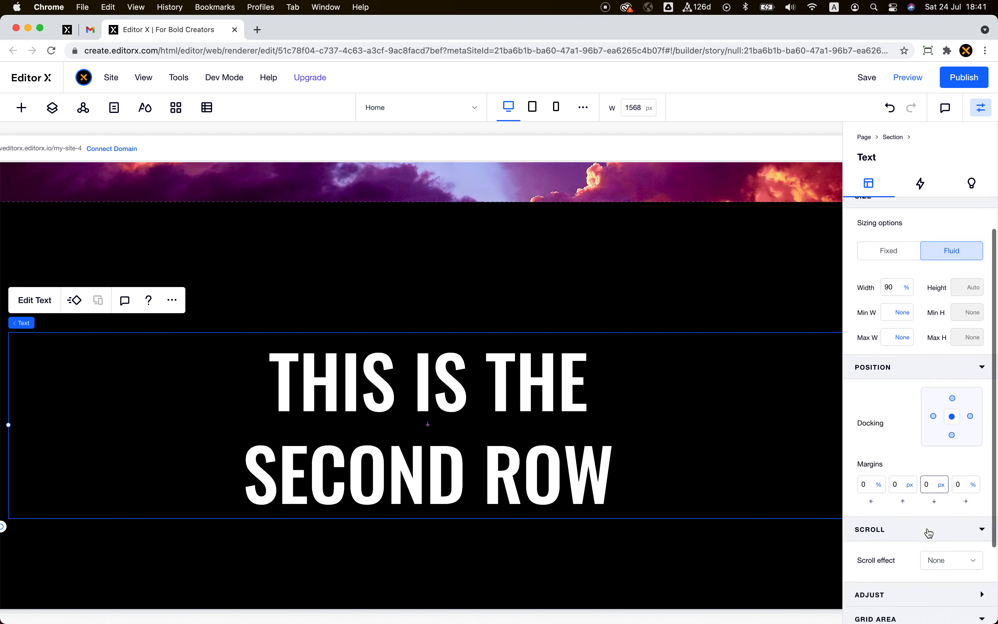
pyautogui.click(933, 537)
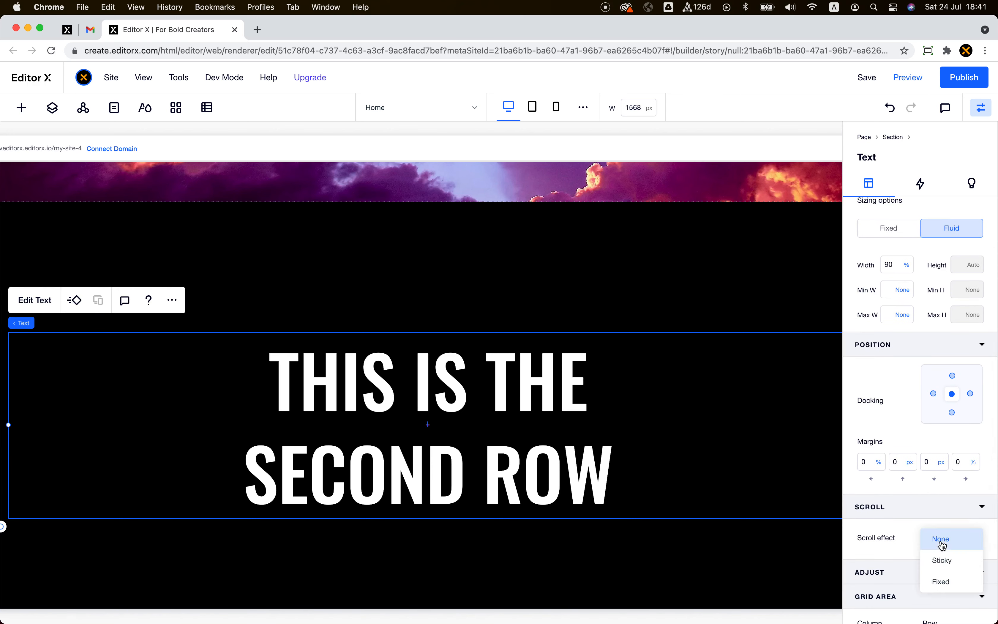
pyautogui.click(945, 561)
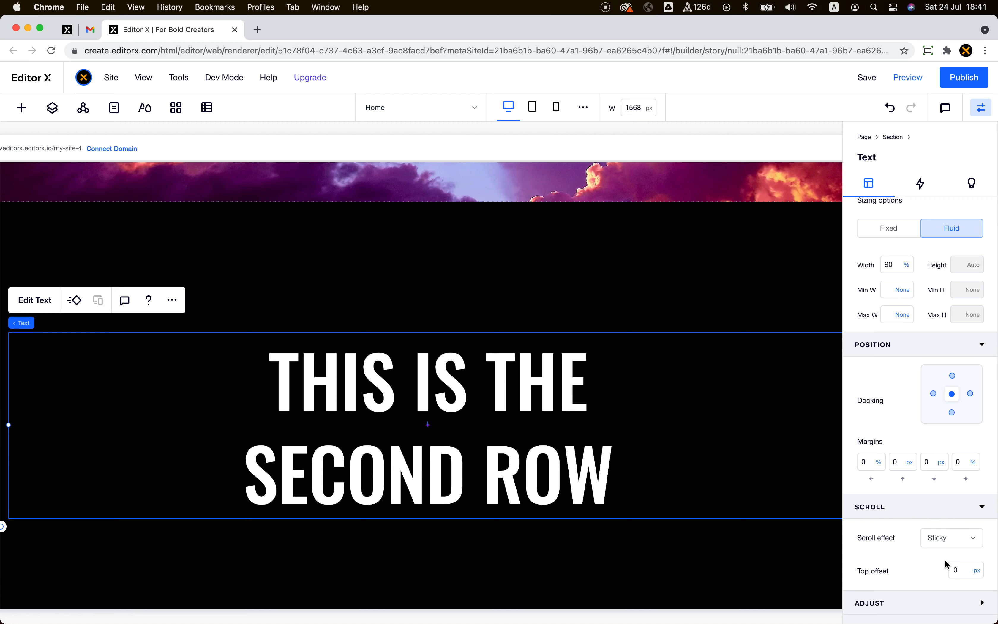
# Set the second-row text's sticky top offset to 14%, matching its margin when docked to the top, and leave it undocked
pyautogui.click(953, 377)
pyautogui.click(910, 462)
pyautogui.click(898, 467)
pyautogui.click(910, 462)
pyautogui.click(947, 425)
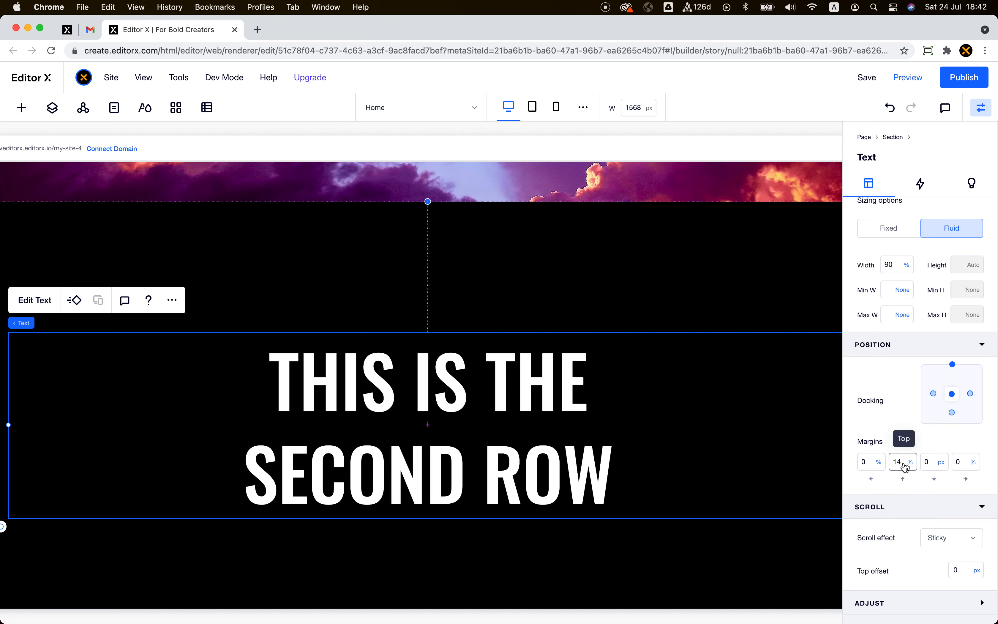
pyautogui.click(912, 466)
pyautogui.click(902, 463)
pyautogui.click(952, 365)
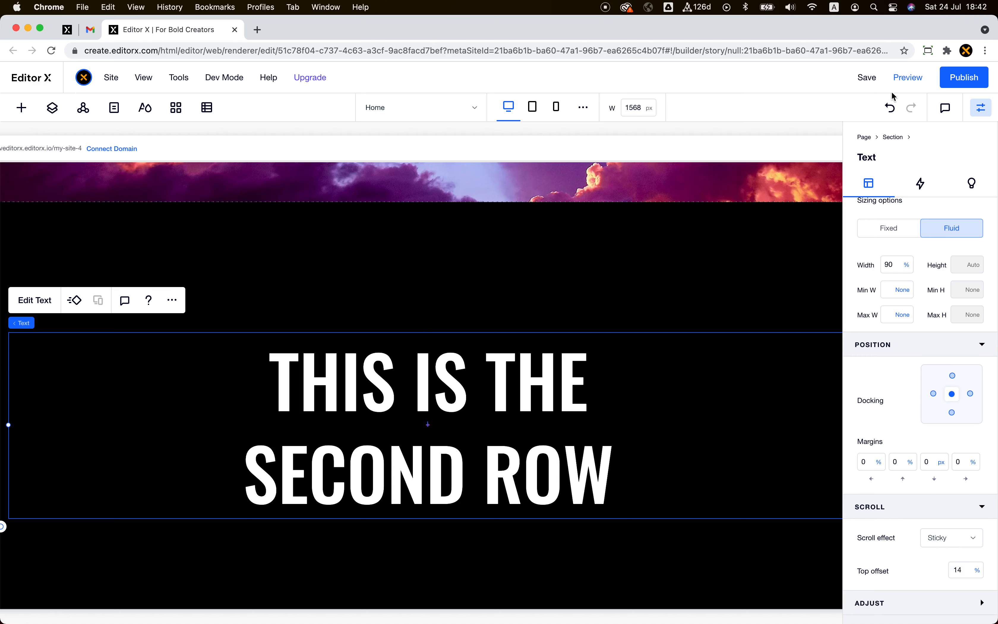
# Publish the site and reload the live page
pyautogui.click(959, 80)
pyautogui.hotkey('ctrl', 'Right')
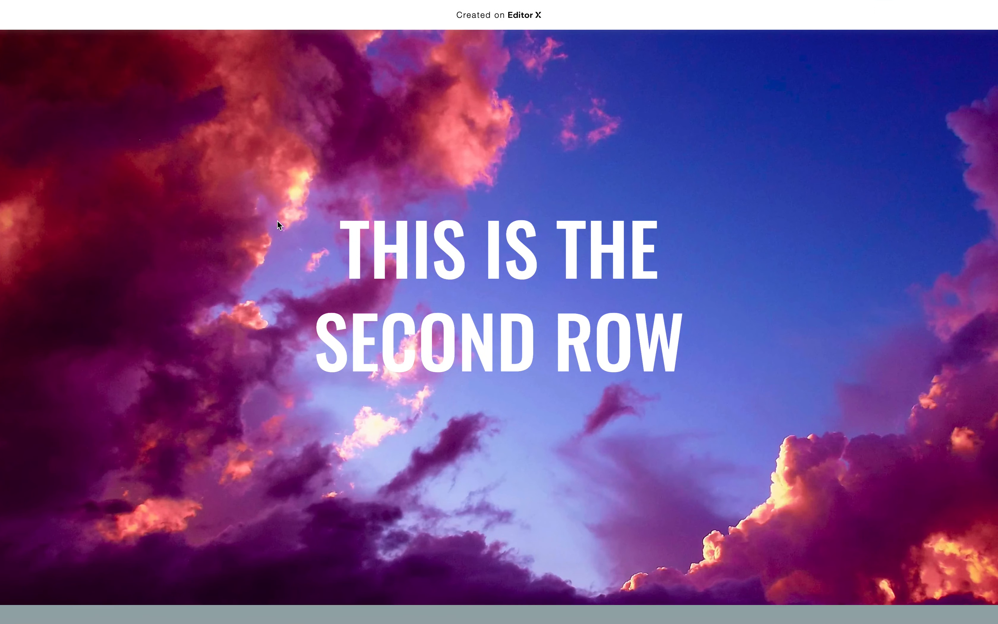
pyautogui.press('super+r')
# Examine on the live page how the second-row text moves against the sticky background image up to the section's end
pyautogui.scroll(2, 429, 173)
pyautogui.scroll(-6, 429, 173)
pyautogui.scroll(6, 429, 173)
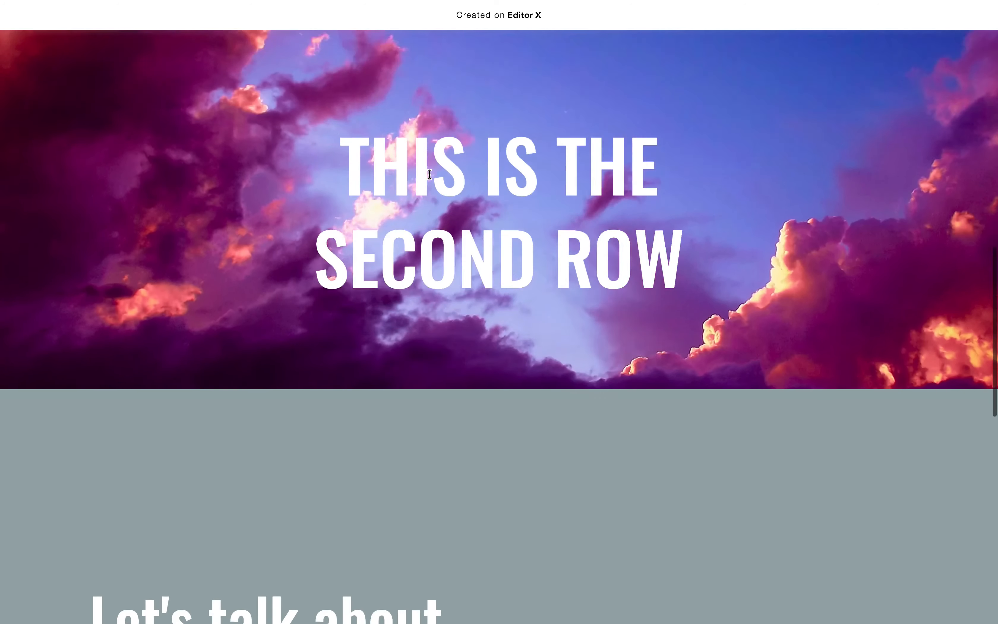
pyautogui.scroll(5, 429, 174)
pyautogui.scroll(-6, 429, 174)
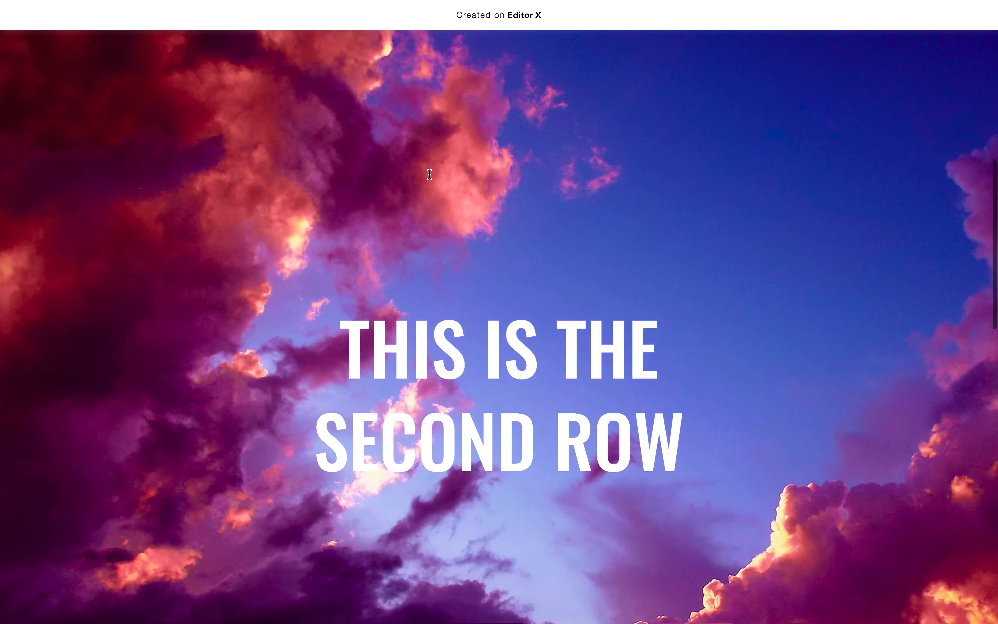
pyautogui.scroll(-3, 429, 178)
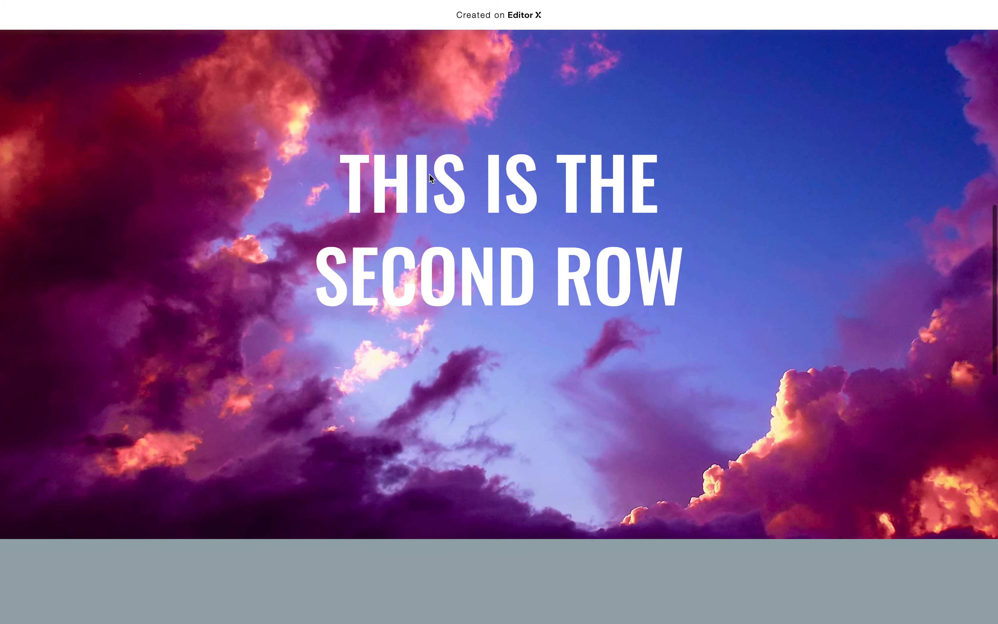
pyautogui.scroll(-1, 437, 123)
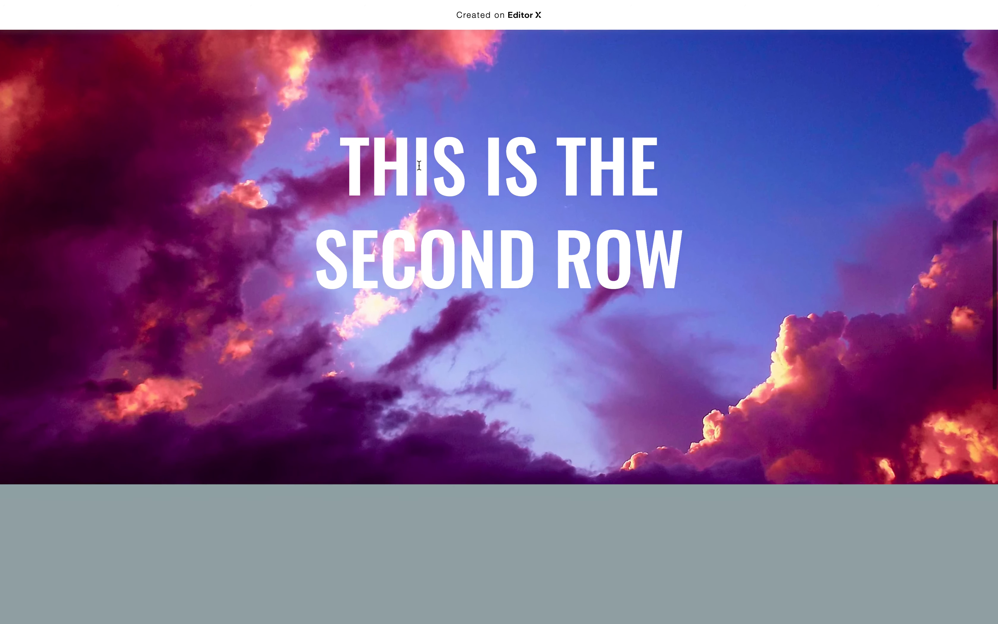
pyautogui.scroll(-1, 464, 92)
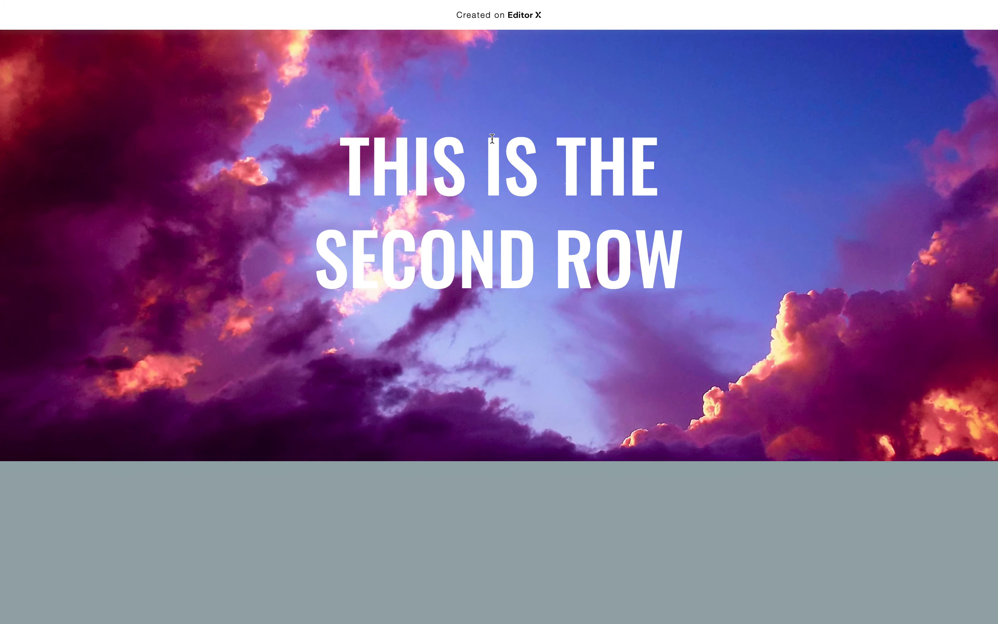
pyautogui.scroll(1, 492, 139)
pyautogui.scroll(-1, 492, 139)
pyautogui.scroll(-3, 496, 218)
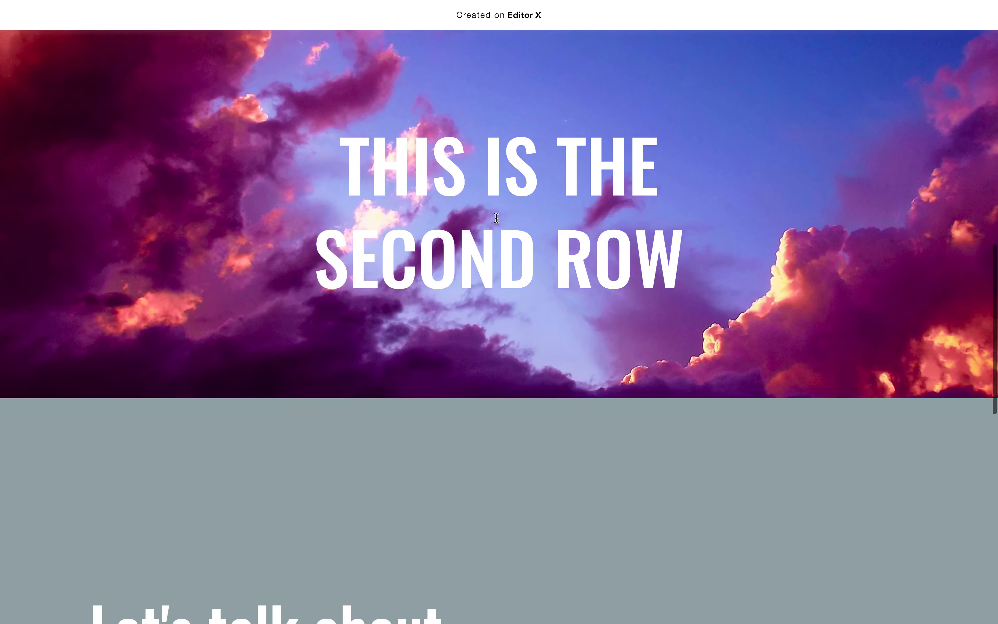
pyautogui.scroll(-2, 496, 218)
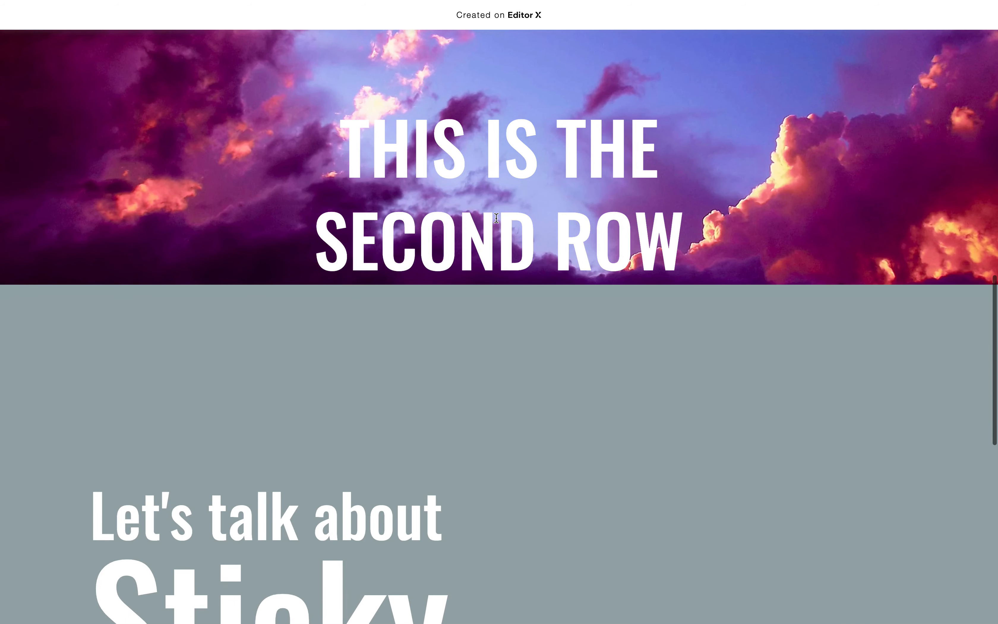
pyautogui.scroll(1, 496, 218)
pyautogui.scroll(-3, 496, 218)
pyautogui.scroll(2, 496, 218)
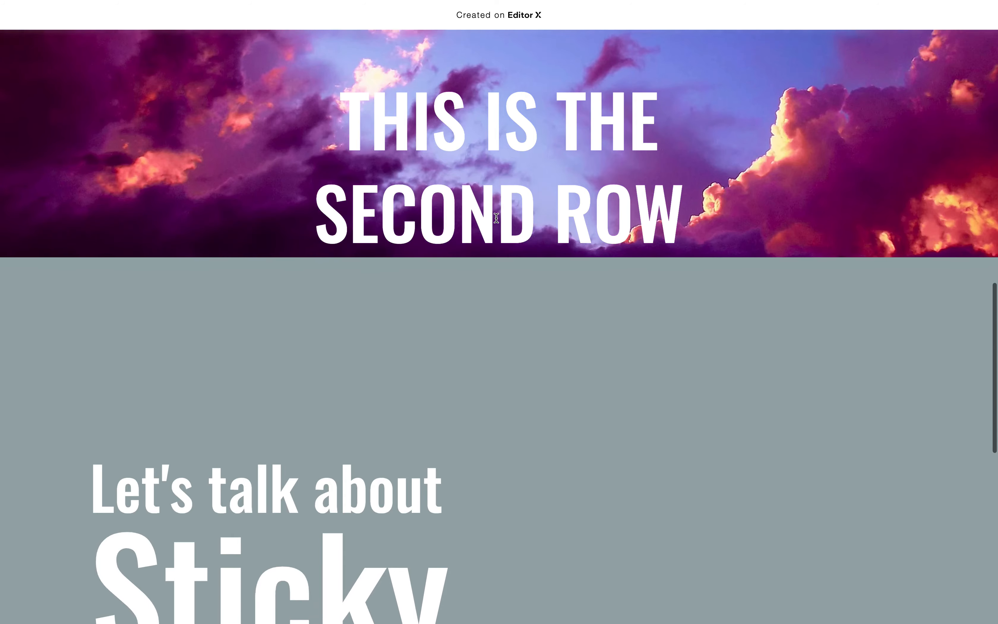
pyautogui.scroll(-4, 496, 217)
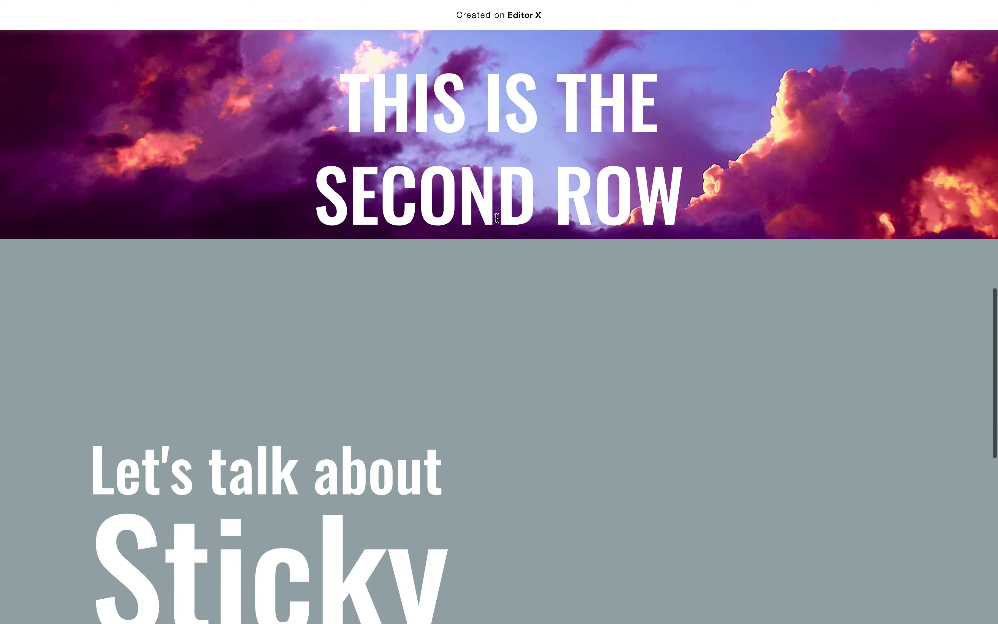
pyautogui.scroll(-5, 496, 218)
pyautogui.scroll(6, 496, 218)
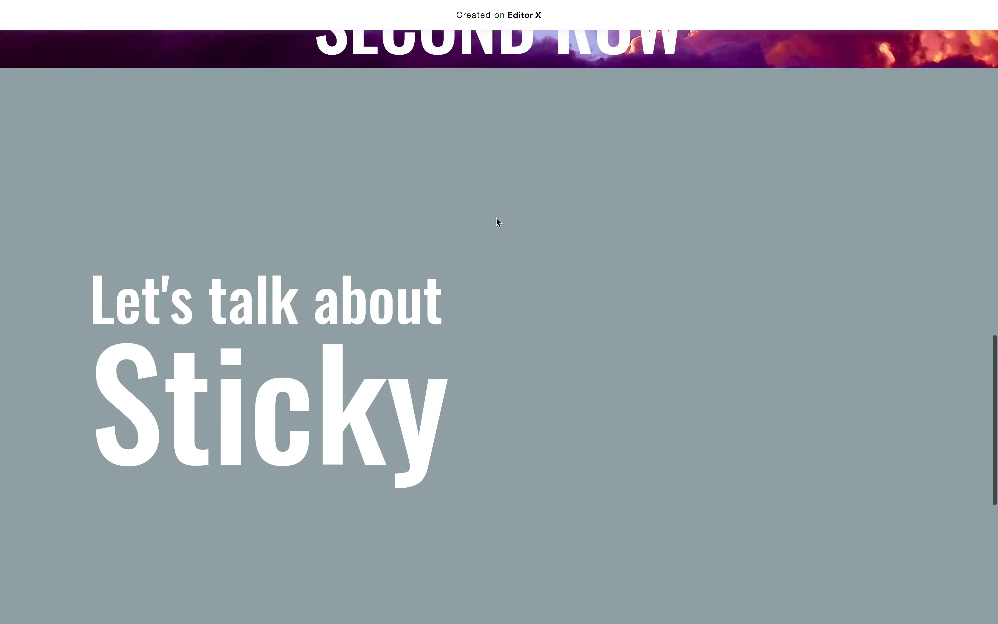
pyautogui.scroll(7, 497, 218)
pyautogui.scroll(-9, 497, 219)
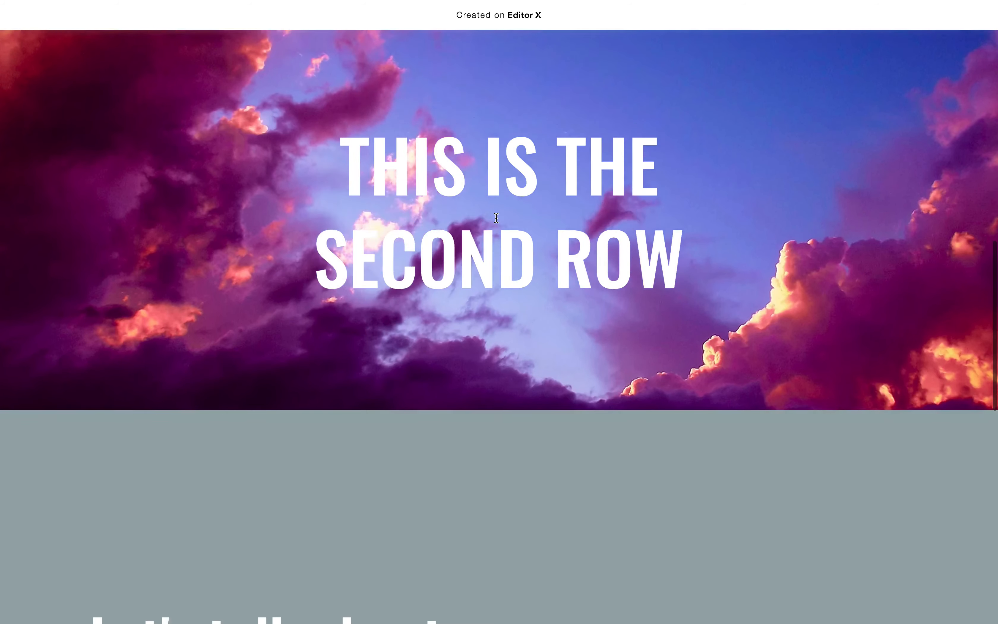
pyautogui.scroll(8, 496, 218)
pyautogui.scroll(-5, 508, 251)
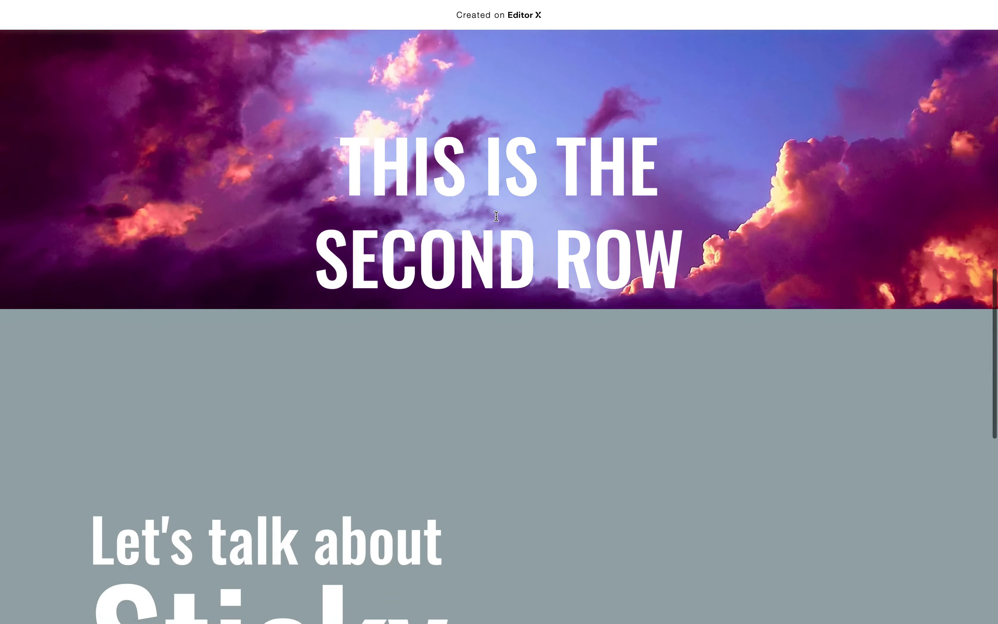
pyautogui.moveTo(356, 155); pyautogui.dragTo(596, 235)
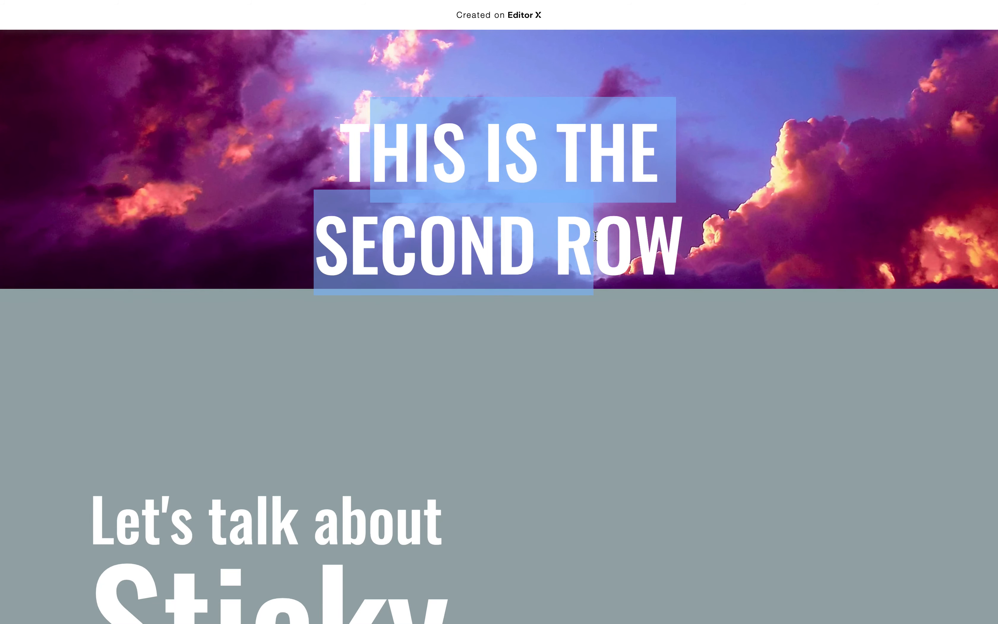
pyautogui.click(628, 243)
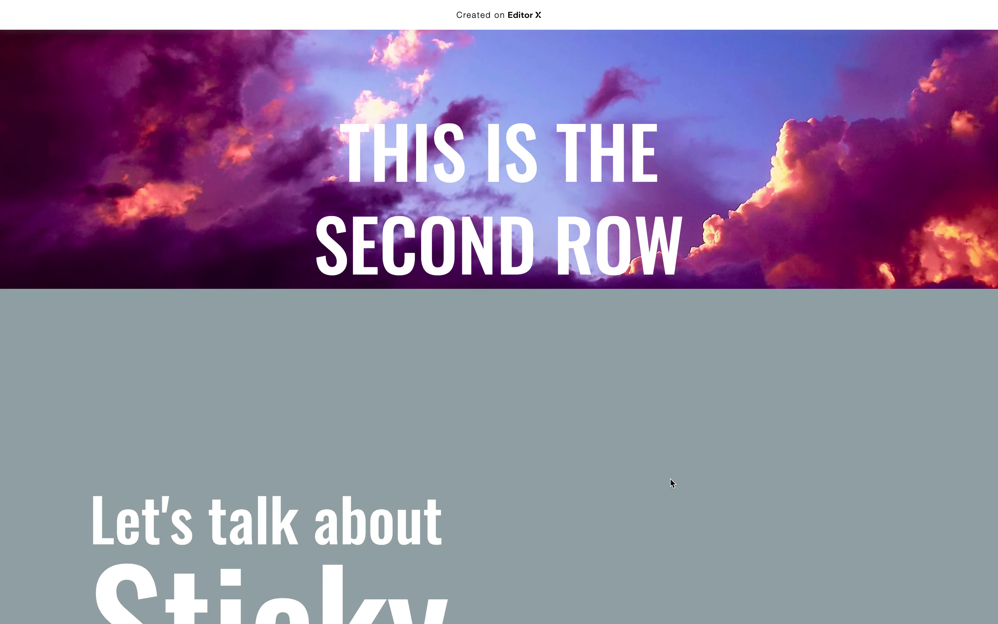
pyautogui.scroll(11, 652, 403)
pyautogui.scroll(-1, 652, 403)
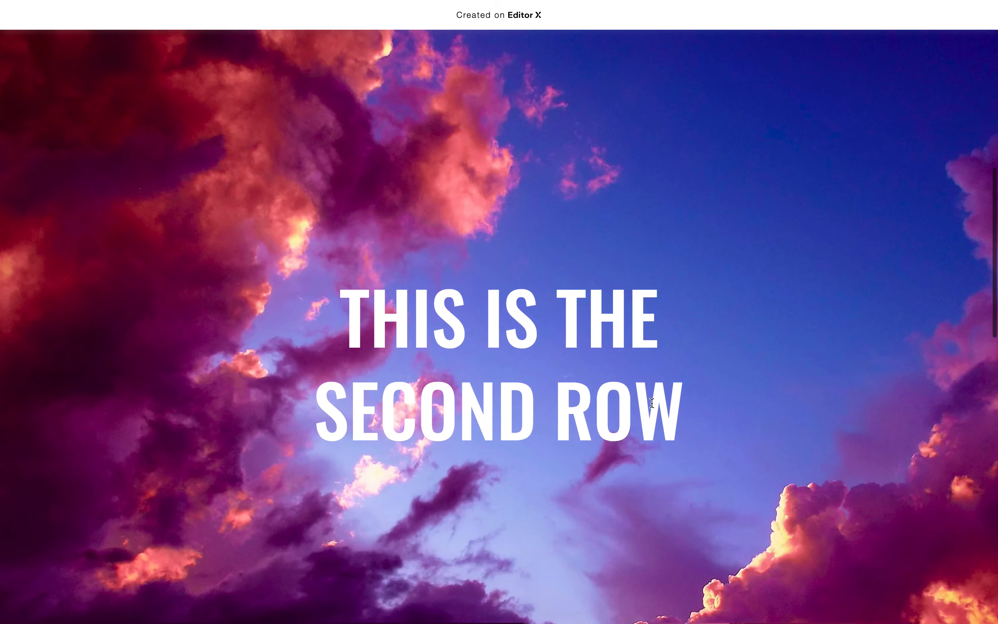
# Return to the editor and set the scroll effect of the second-row text to None
pyautogui.hotkey('ctrl', 'Left')
pyautogui.click(255, 315)
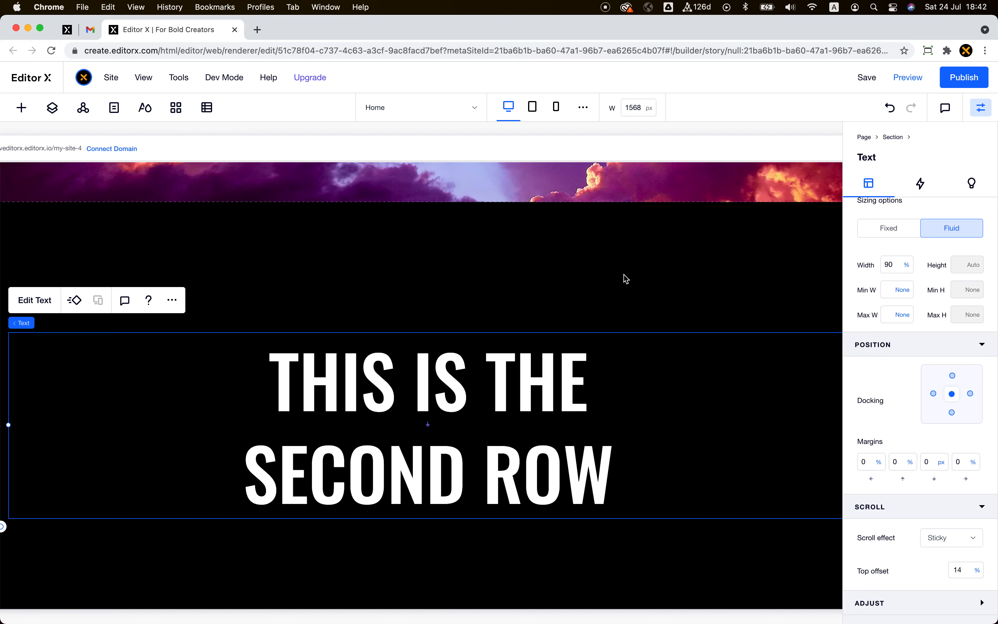
pyautogui.click(947, 540)
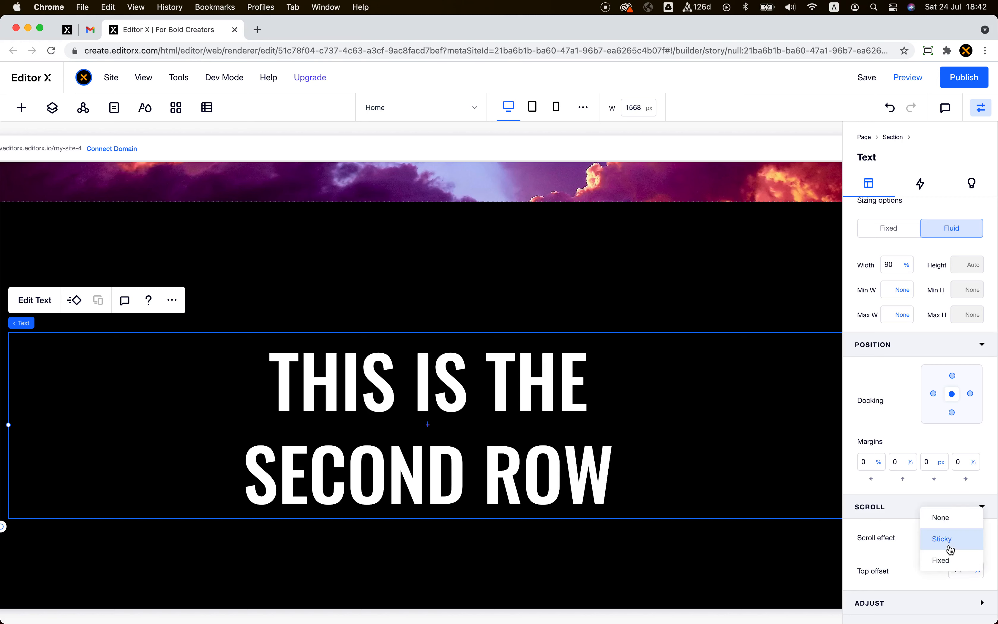
pyautogui.click(945, 519)
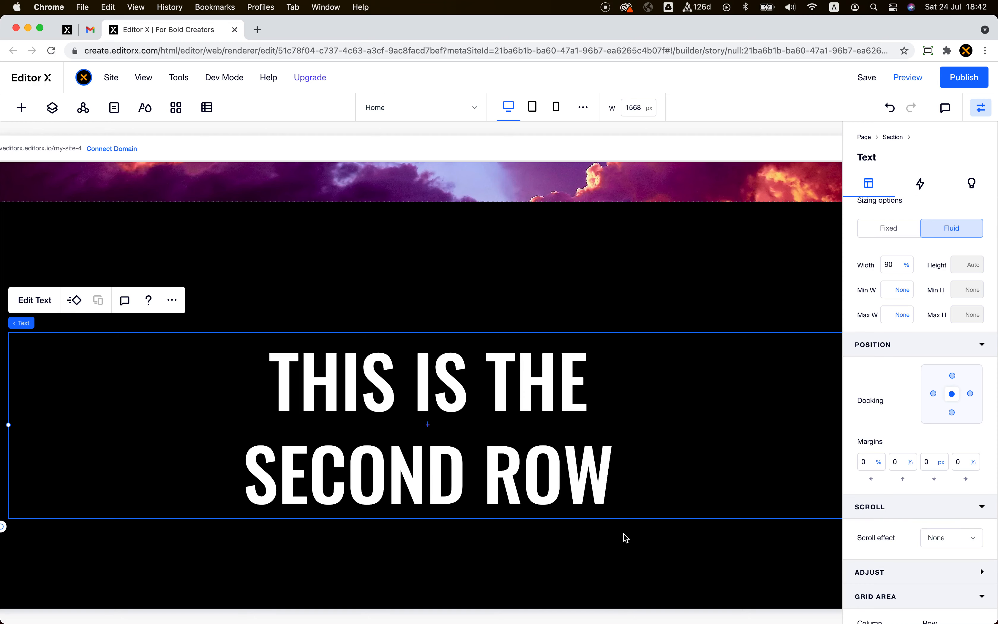
# Add a third row to the bottom of the section's grid with a height of 100vh
pyautogui.scroll(-2, 552, 409)
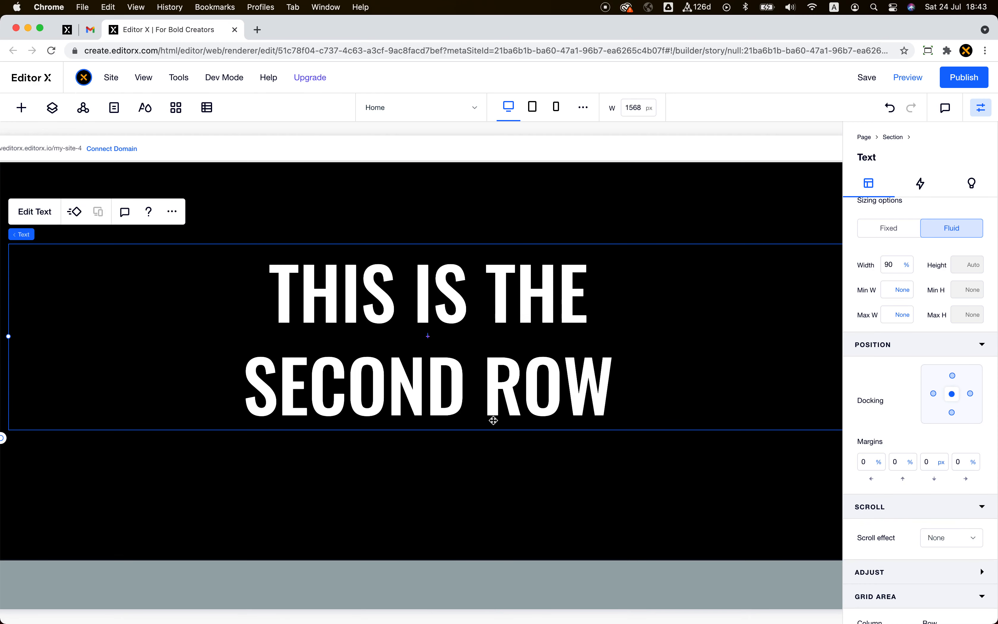
pyautogui.click(377, 471)
pyautogui.click(470, 438)
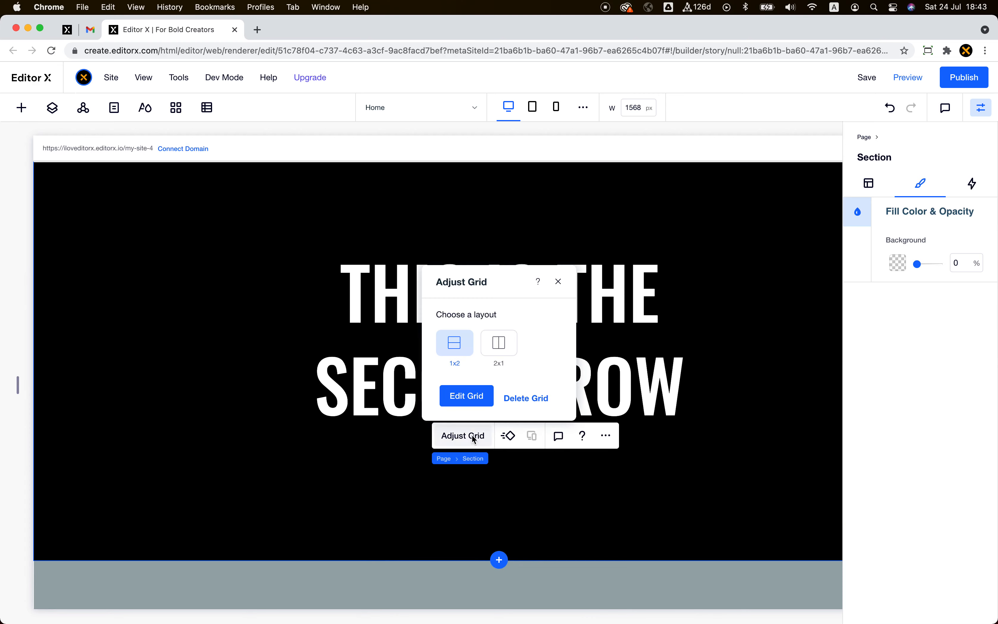
pyautogui.scroll(-1, 180, 437)
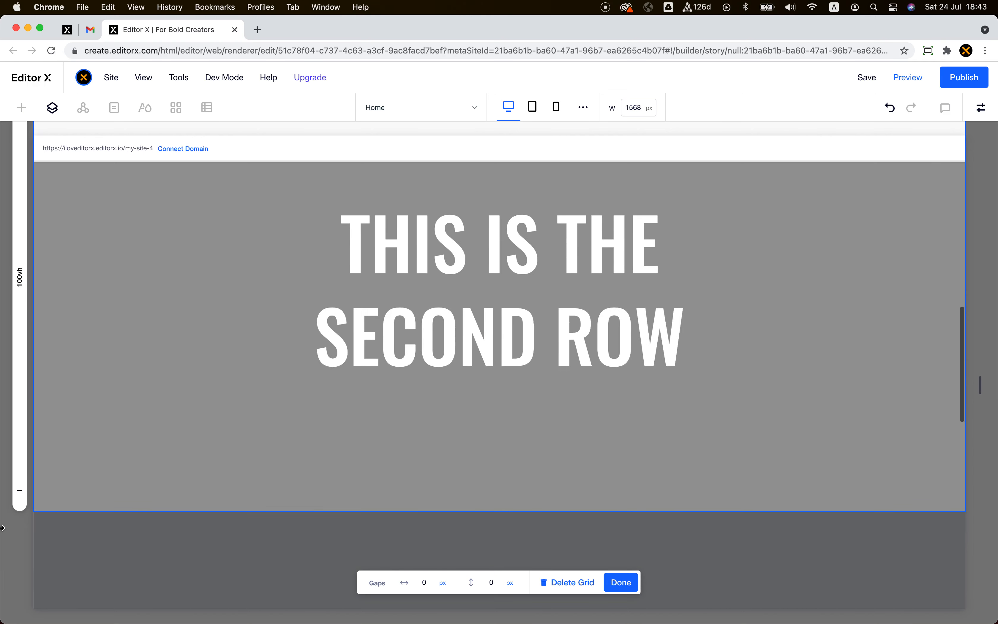
pyautogui.click(20, 504)
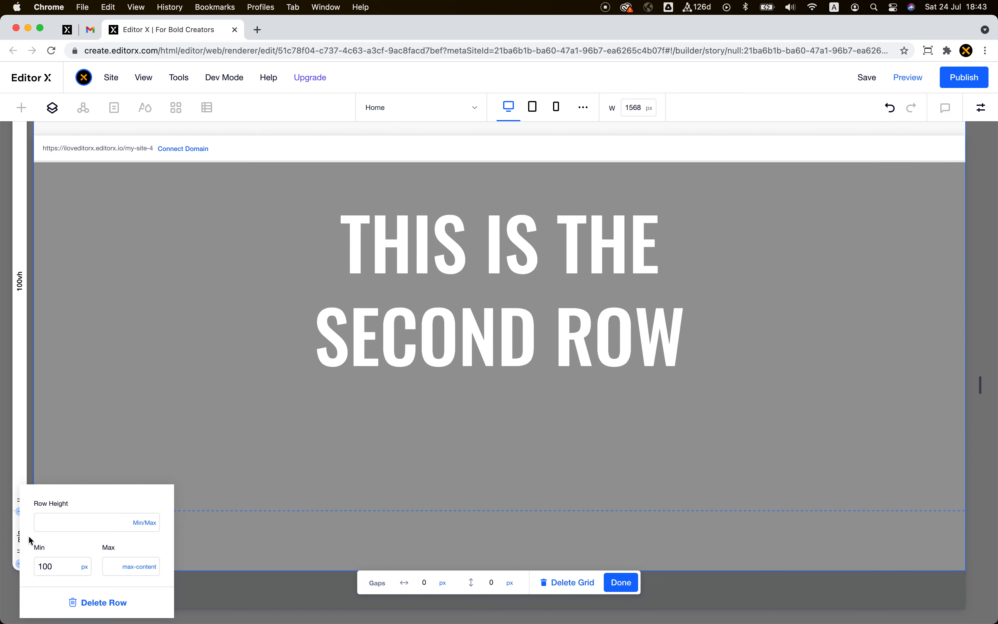
pyautogui.click(69, 525)
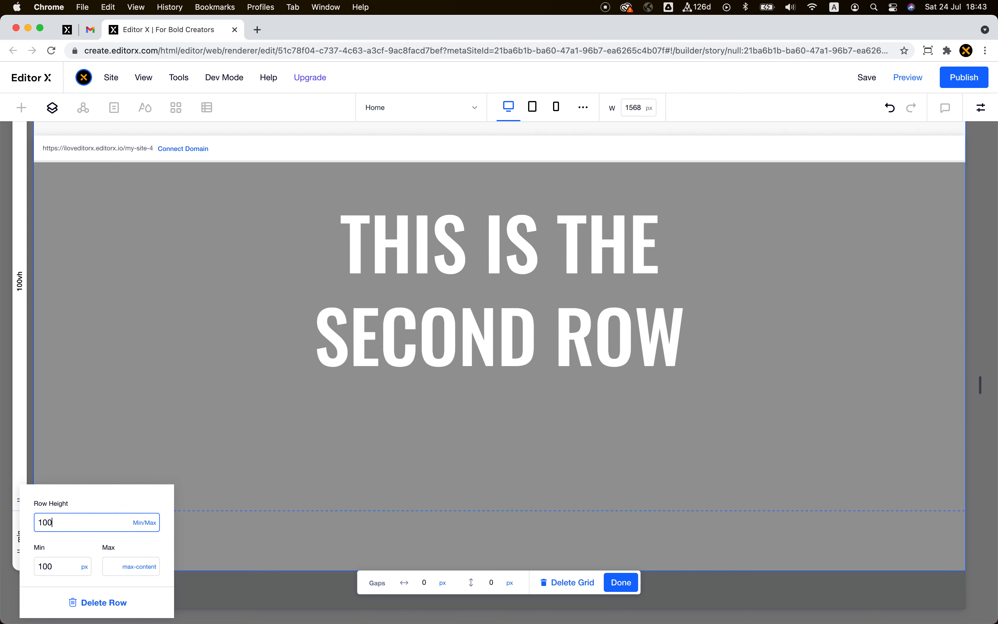
pyautogui.write('100vh')
pyautogui.press('Return')
pyautogui.click(294, 468)
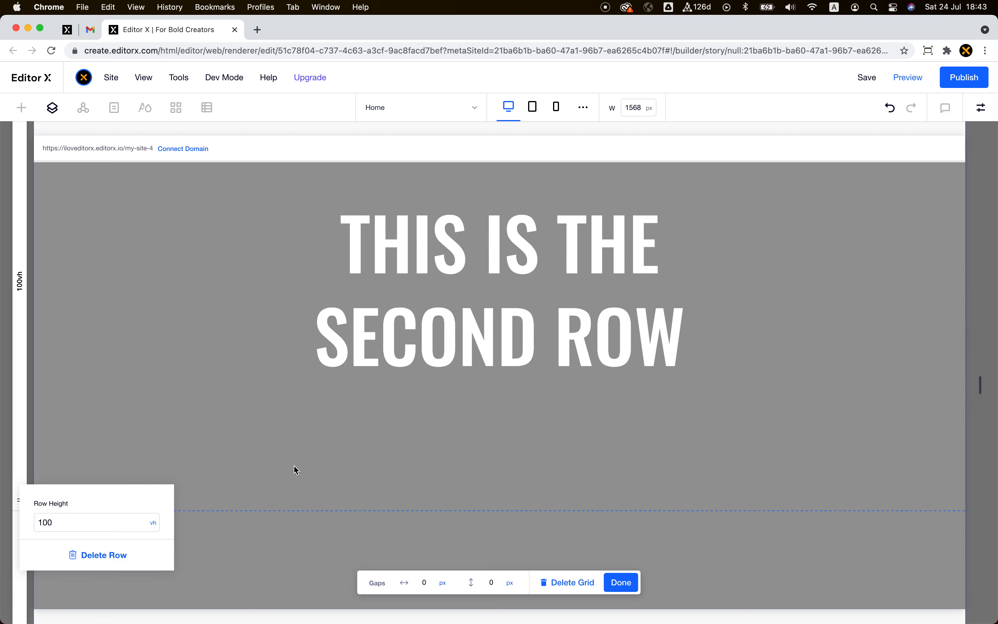
pyautogui.click(622, 583)
# Add a container to the section's new third row and stretch it to fill the row
pyautogui.scroll(-6, 548, 431)
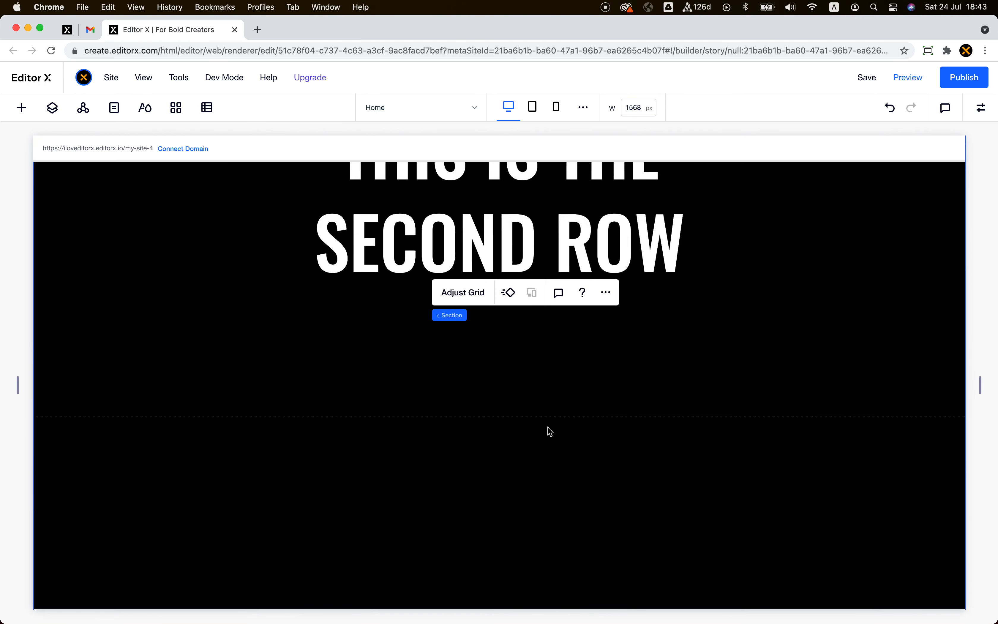
pyautogui.scroll(-5, 344, 371)
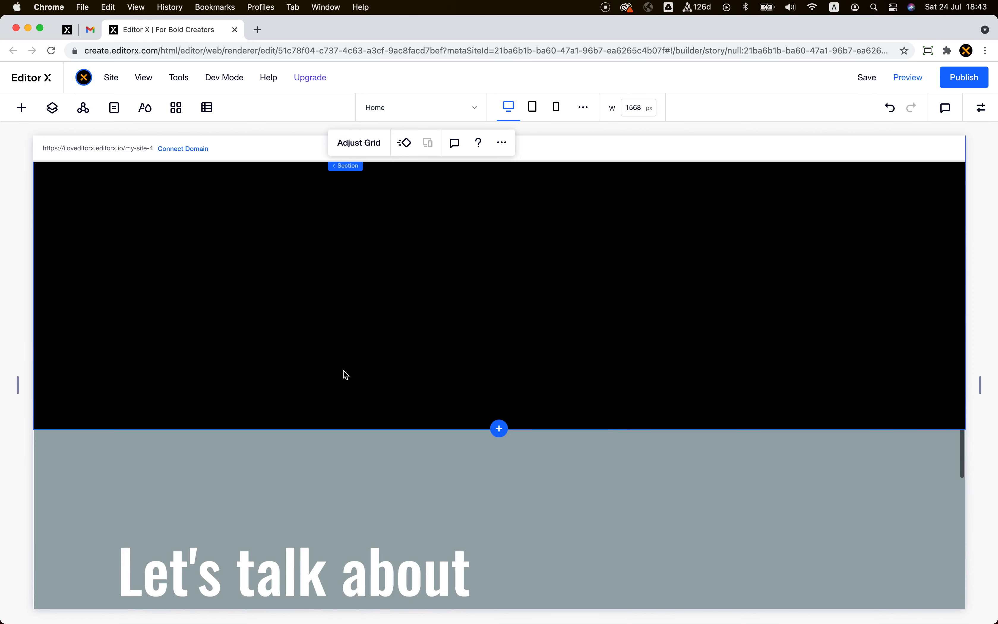
pyautogui.scroll(3, 343, 379)
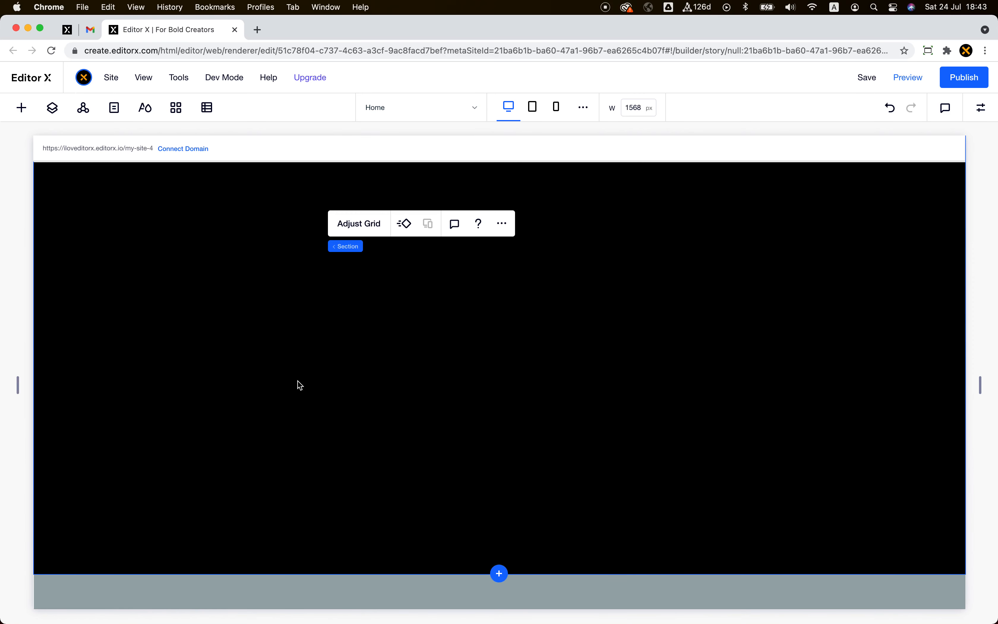
pyautogui.scroll(-8, 374, 374)
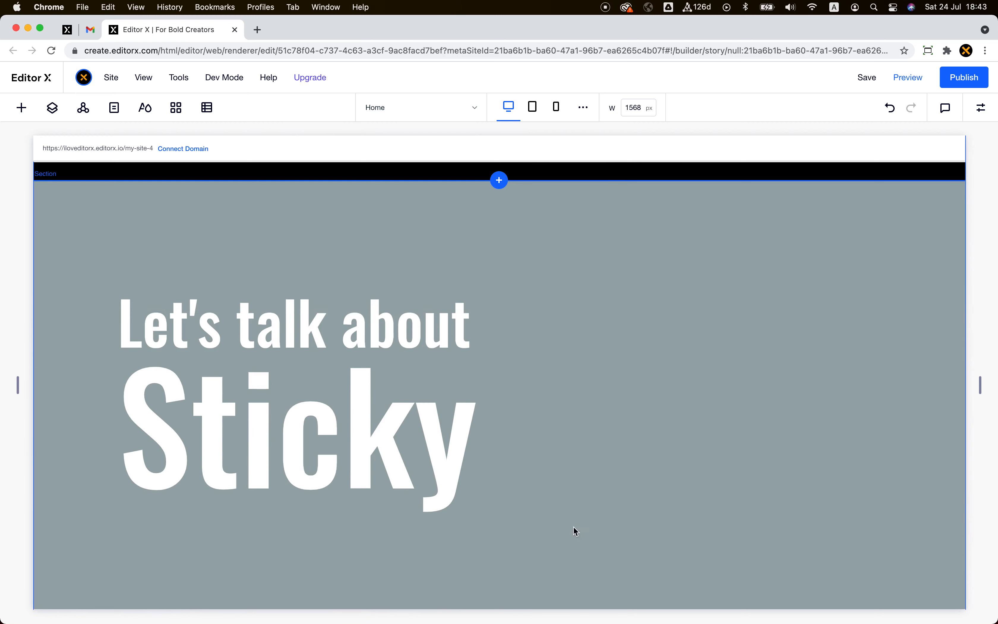
pyautogui.click(499, 181)
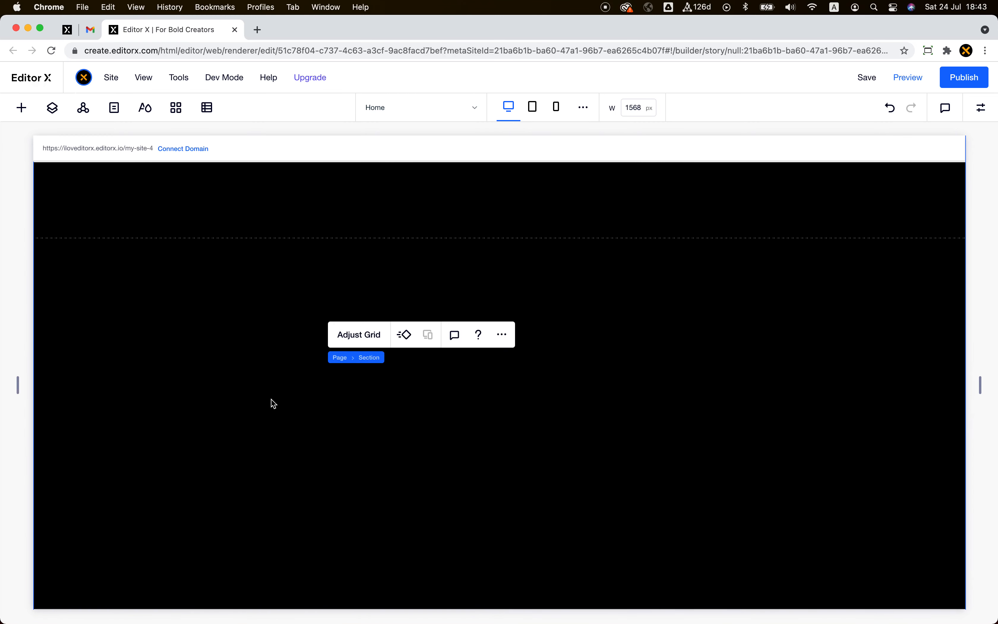
pyautogui.click(22, 108)
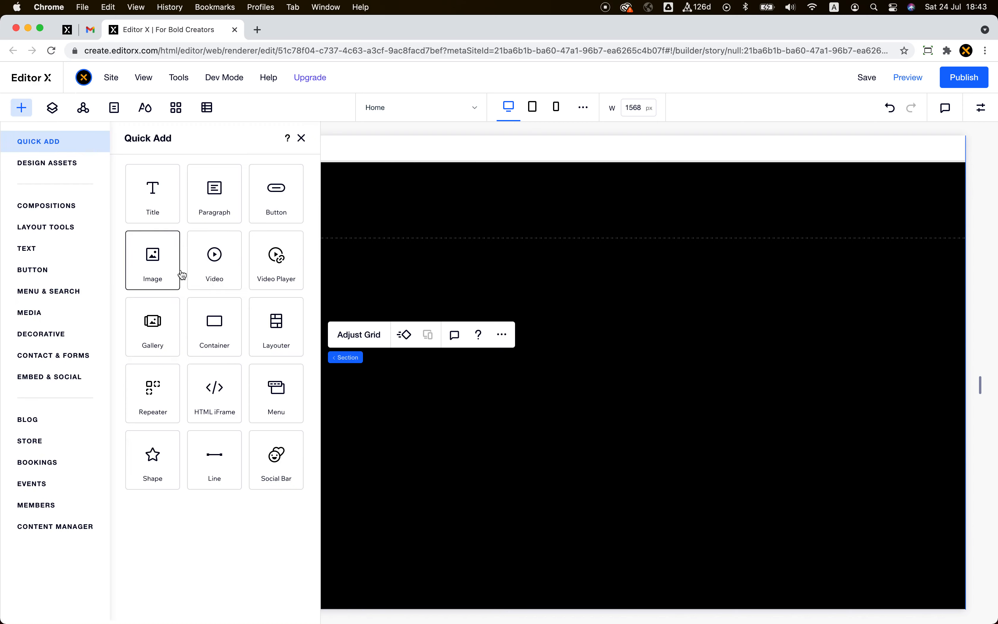
pyautogui.click(229, 324)
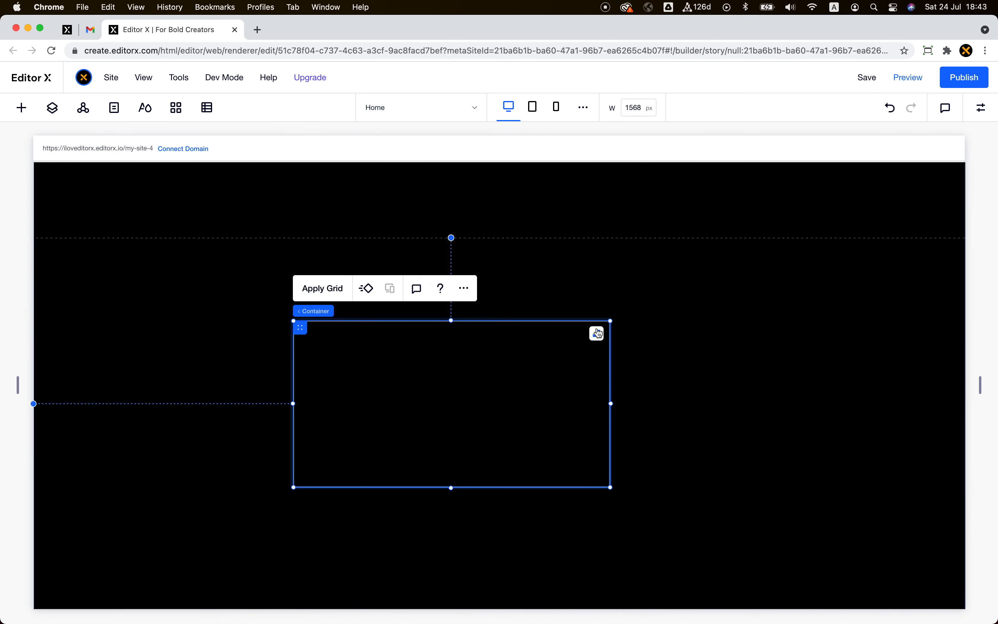
pyautogui.click(594, 332)
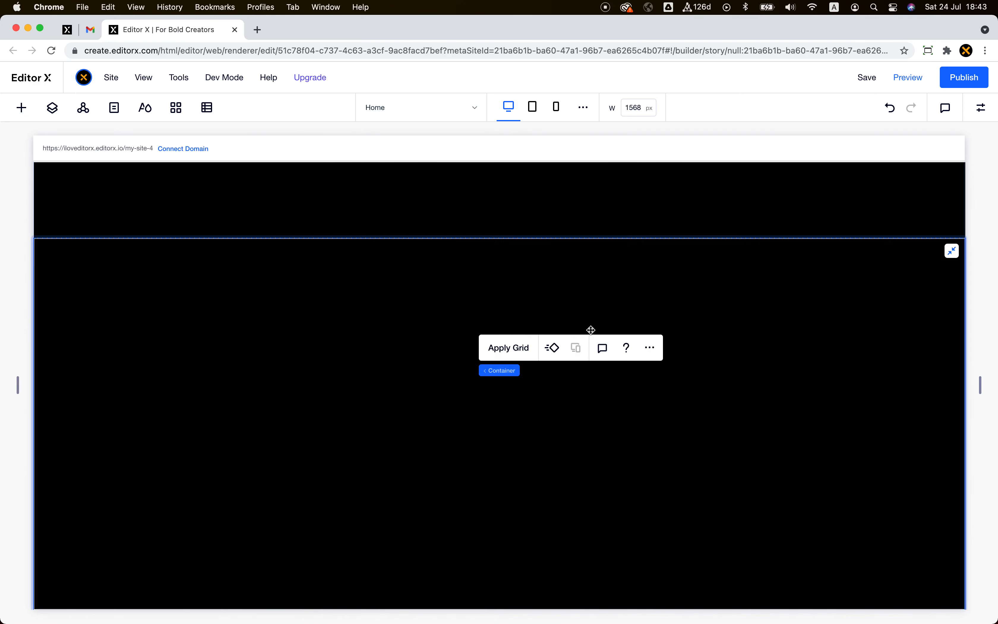
# Set the third-row container's background fill to the black theme colour #000000
pyautogui.click(984, 108)
pyautogui.click(858, 240)
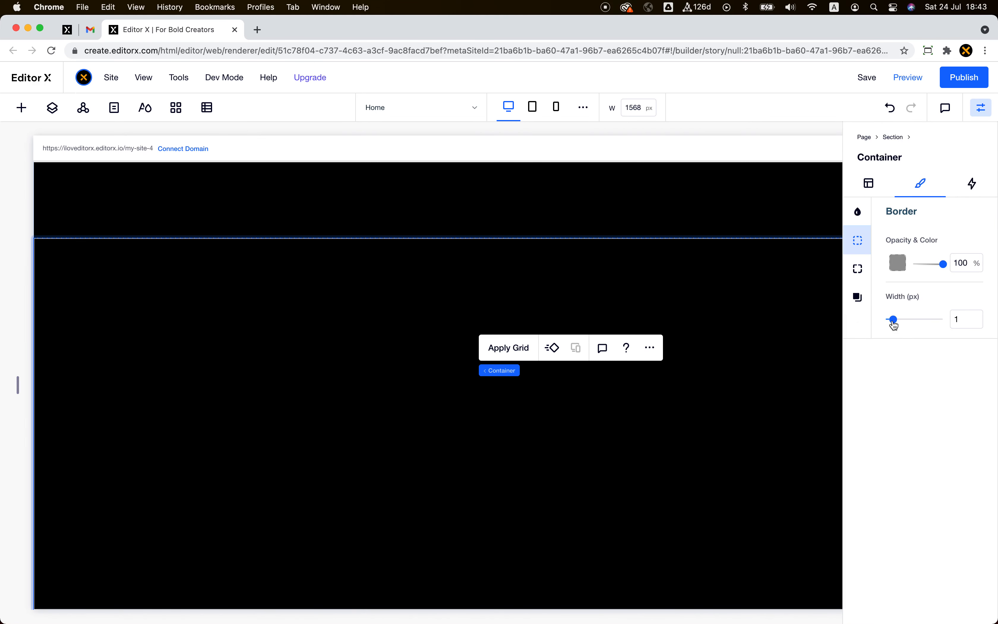
pyautogui.click(858, 212)
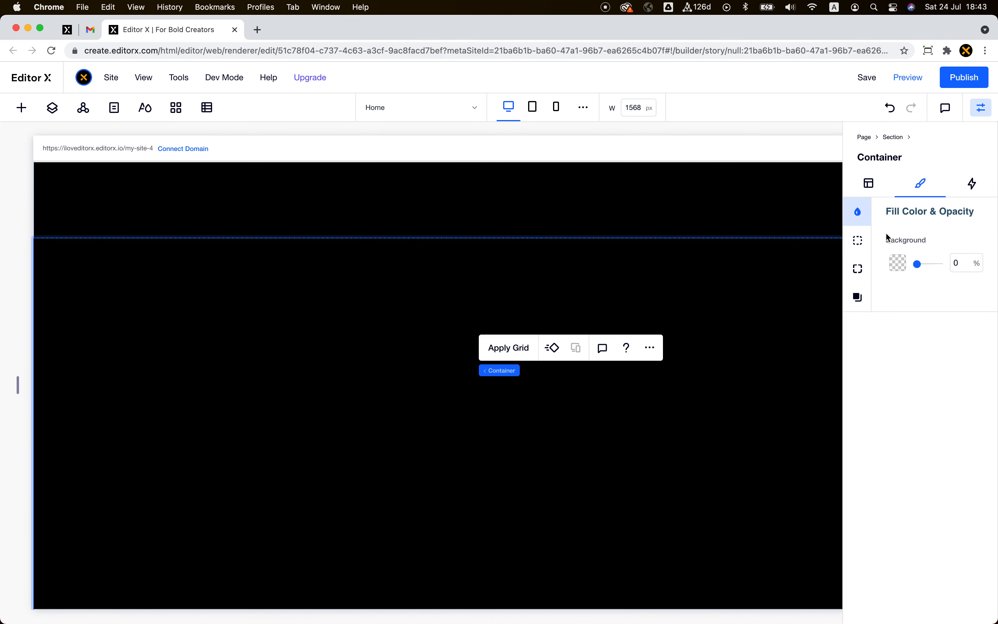
pyautogui.click(900, 263)
pyautogui.click(980, 321)
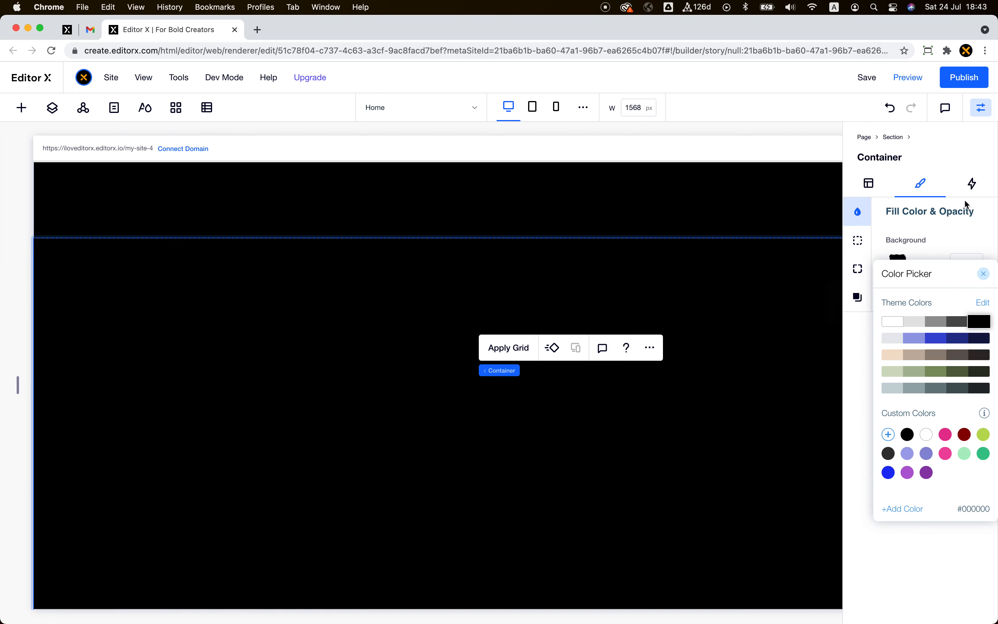
pyautogui.click(682, 383)
pyautogui.scroll(5, 682, 383)
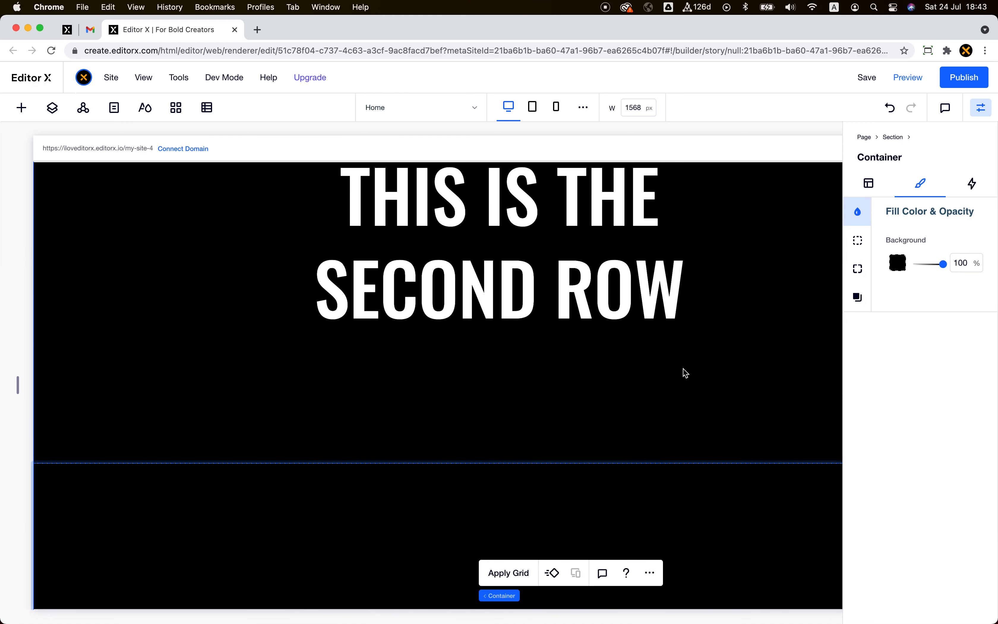
pyautogui.click(685, 373)
pyautogui.scroll(5, 577, 289)
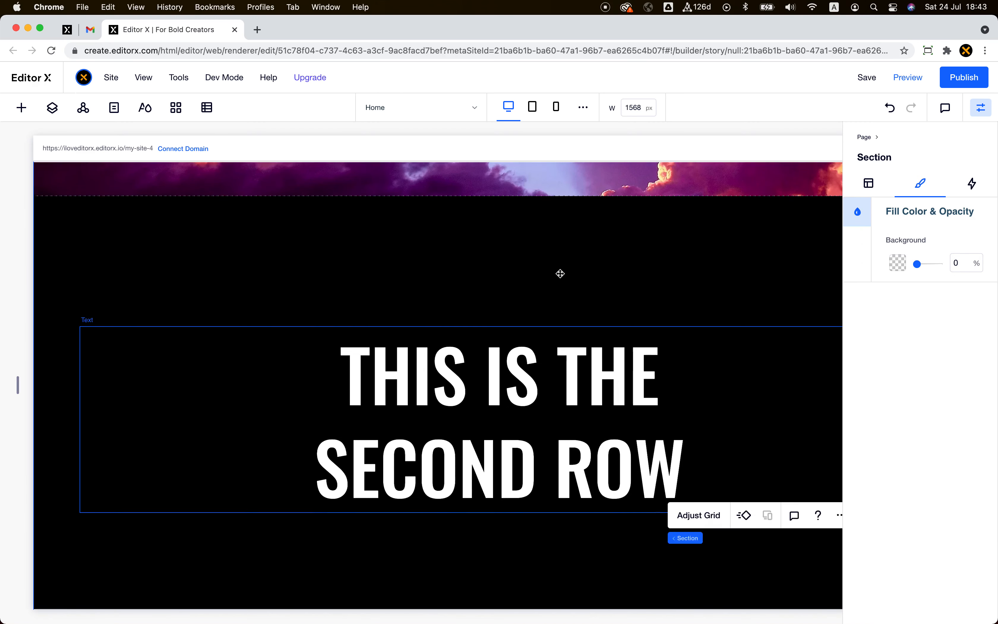
pyautogui.click(571, 362)
pyautogui.hscroll(3, 570, 362)
pyautogui.hscroll(-3, 570, 362)
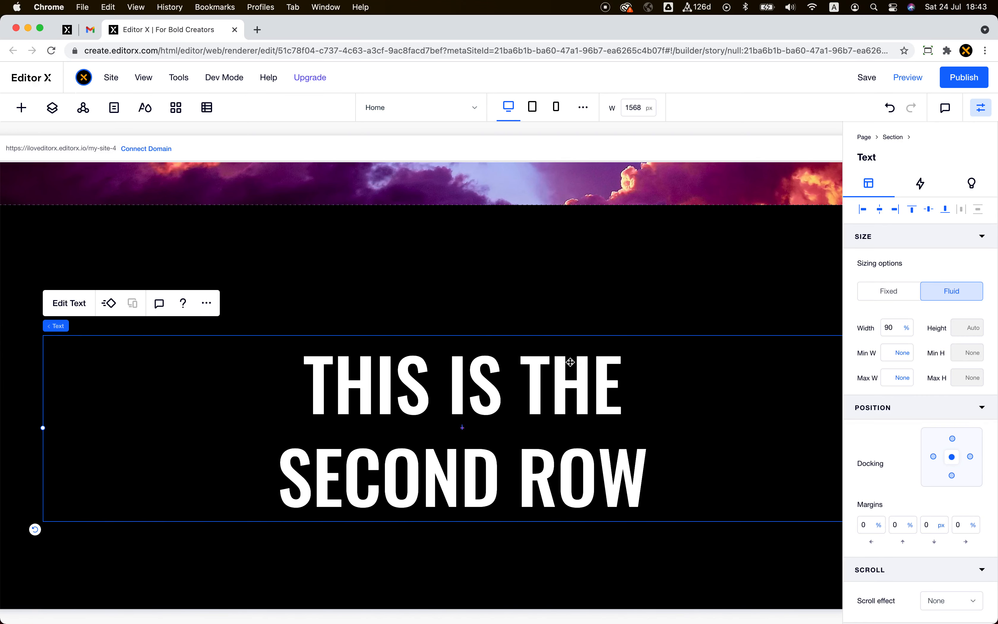
# Publish the site with the new third row and reload the live page
pyautogui.click(964, 78)
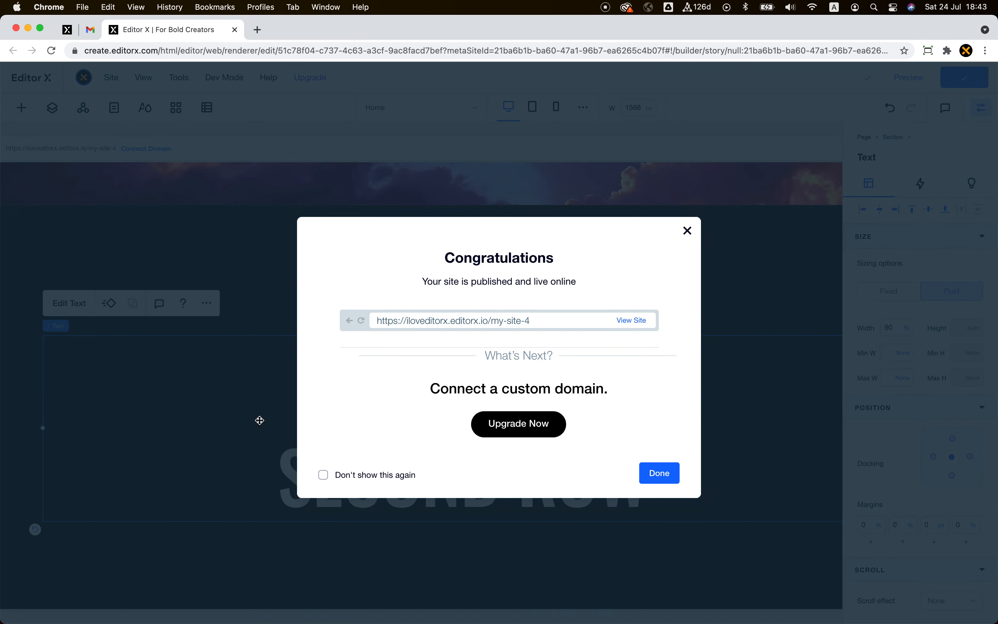
pyautogui.click(252, 419)
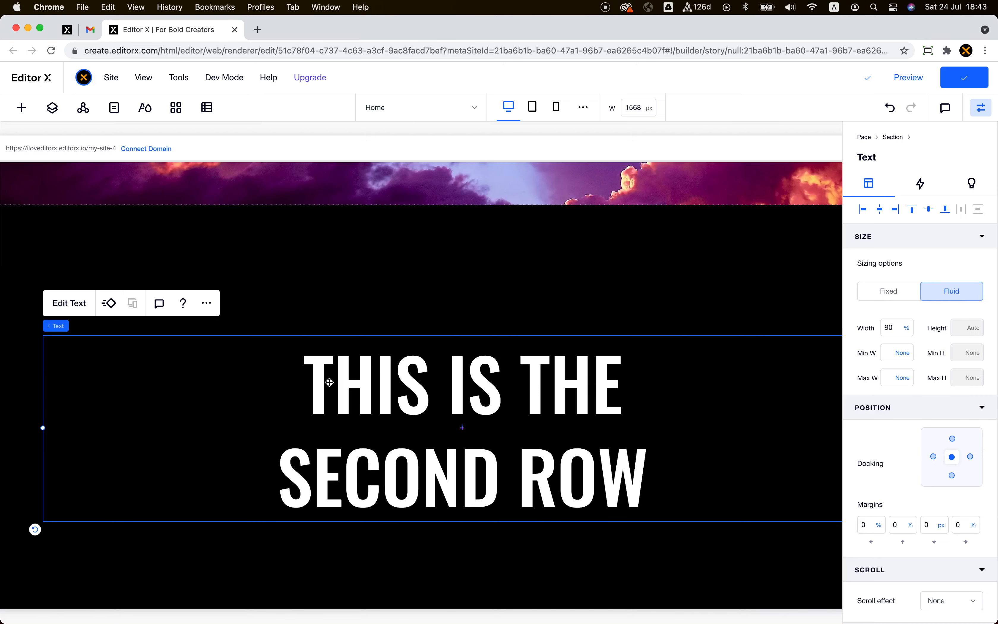
pyautogui.hotkey('ctrl', 'Right')
pyautogui.press('super+r')
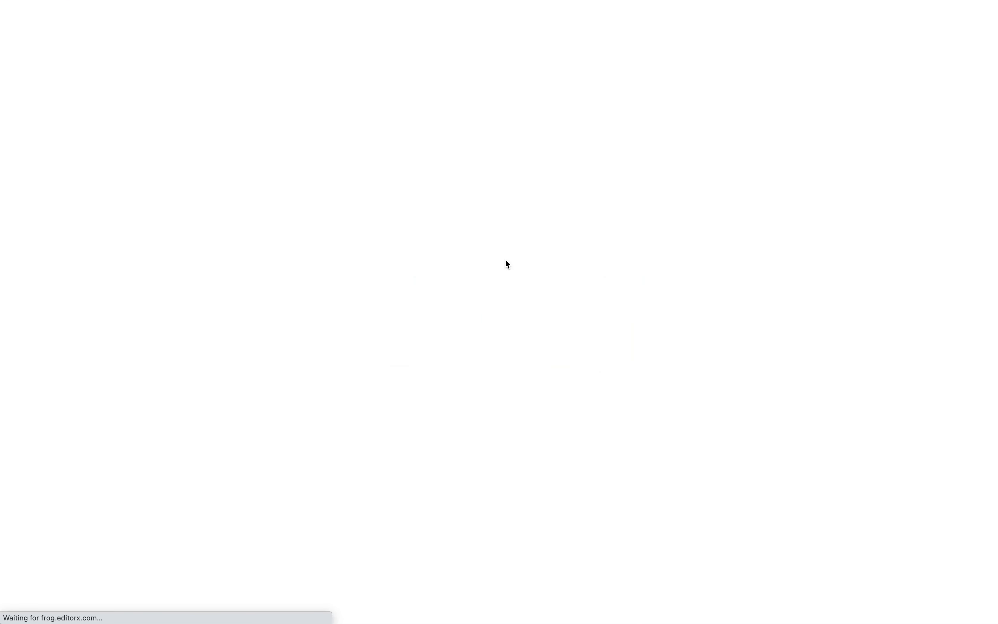
# Examine on the live page how the second-row text and black third row scroll against the sticky background image
pyautogui.scroll(10, 591, 194)
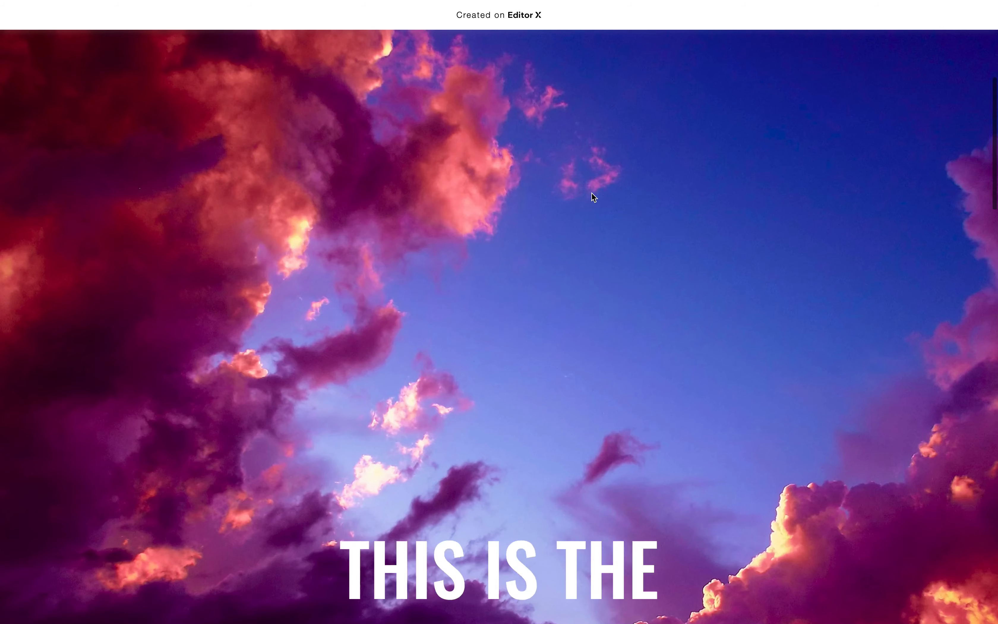
pyautogui.scroll(-8, 591, 194)
pyautogui.scroll(-10, 592, 193)
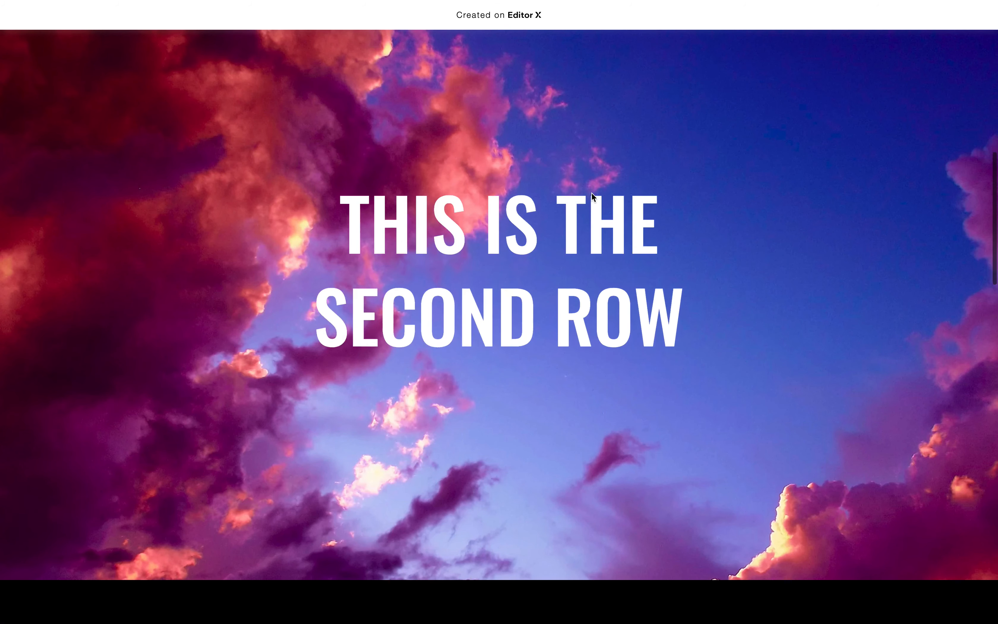
pyautogui.scroll(-2, 591, 192)
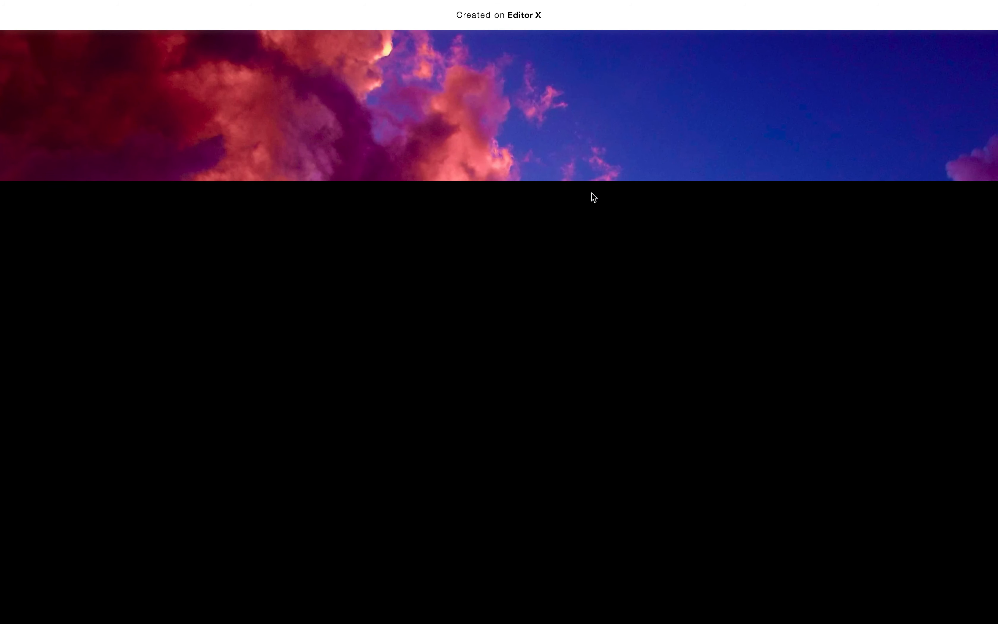
pyautogui.scroll(8, 591, 194)
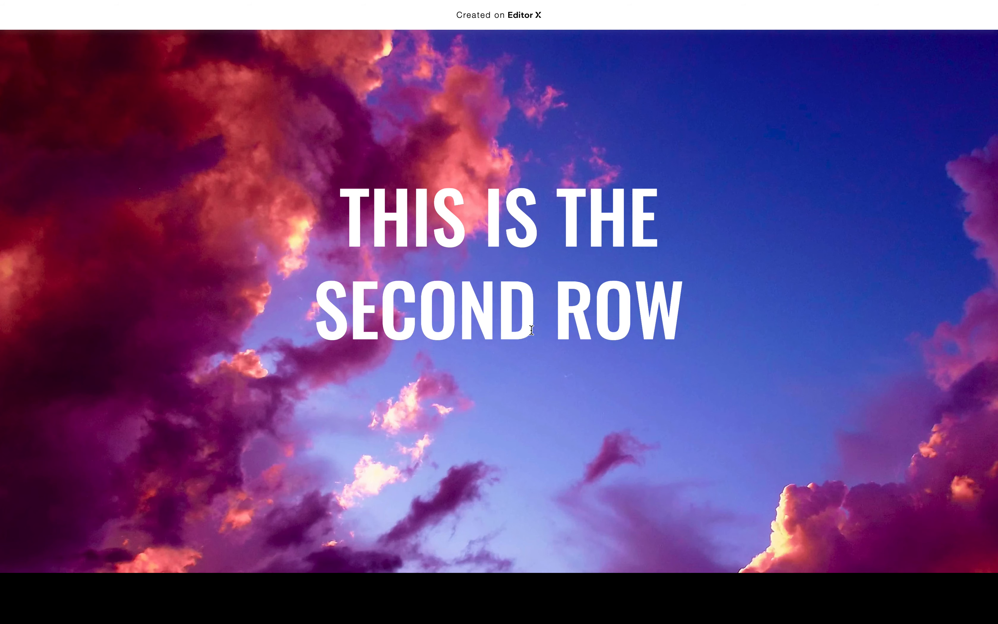
pyautogui.scroll(-10, 532, 330)
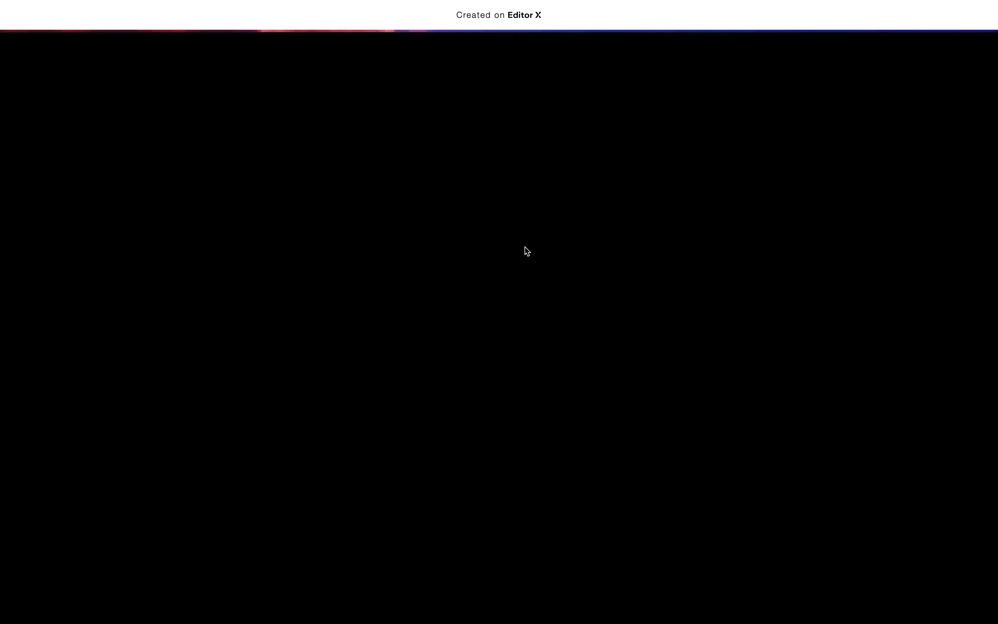
pyautogui.scroll(2, 526, 249)
pyautogui.scroll(-6, 479, 417)
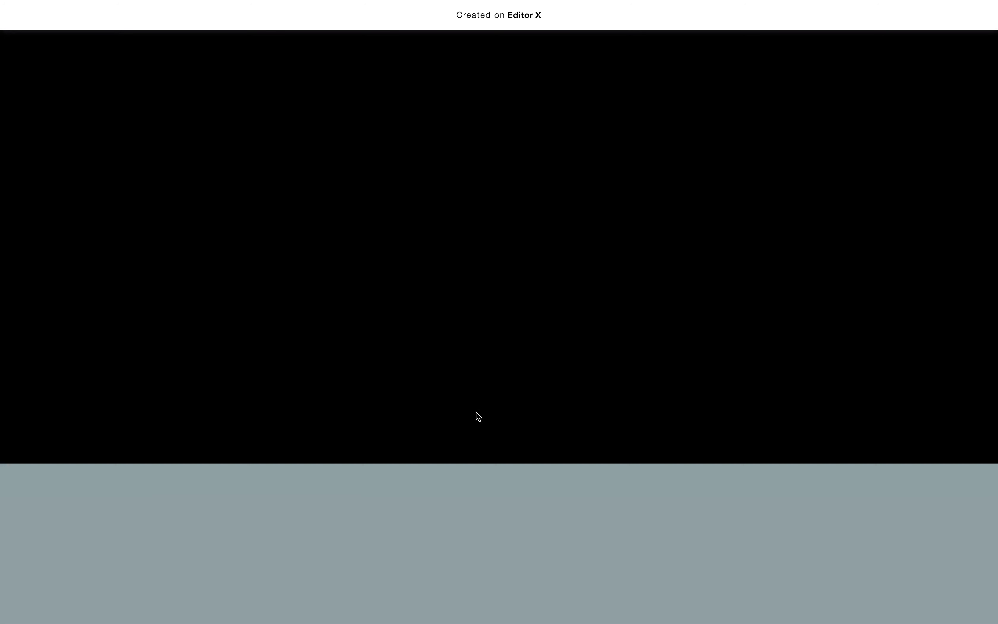
pyautogui.scroll(-6, 479, 416)
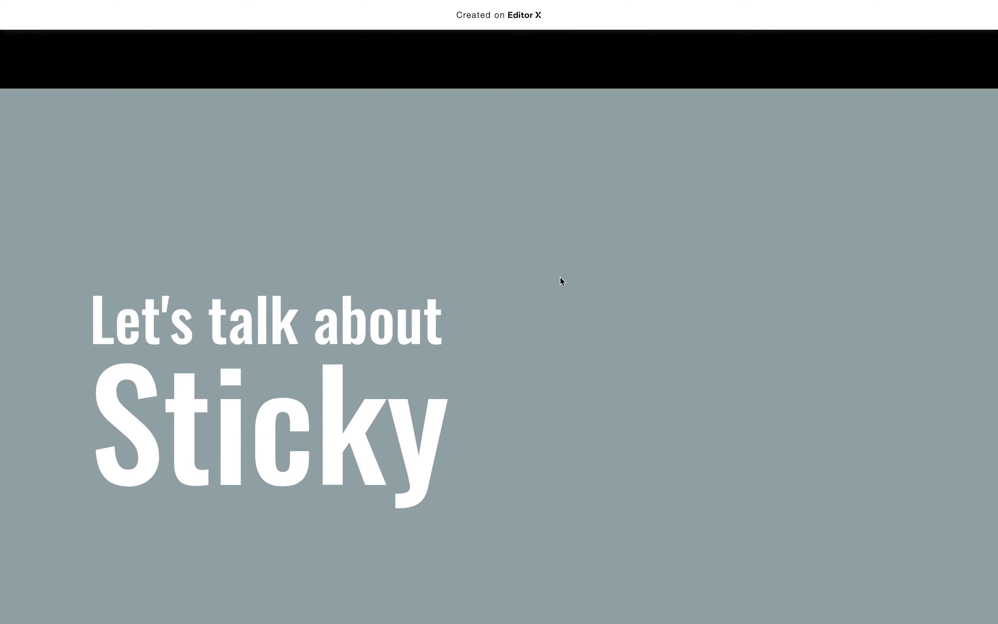
pyautogui.scroll(6, 359, 340)
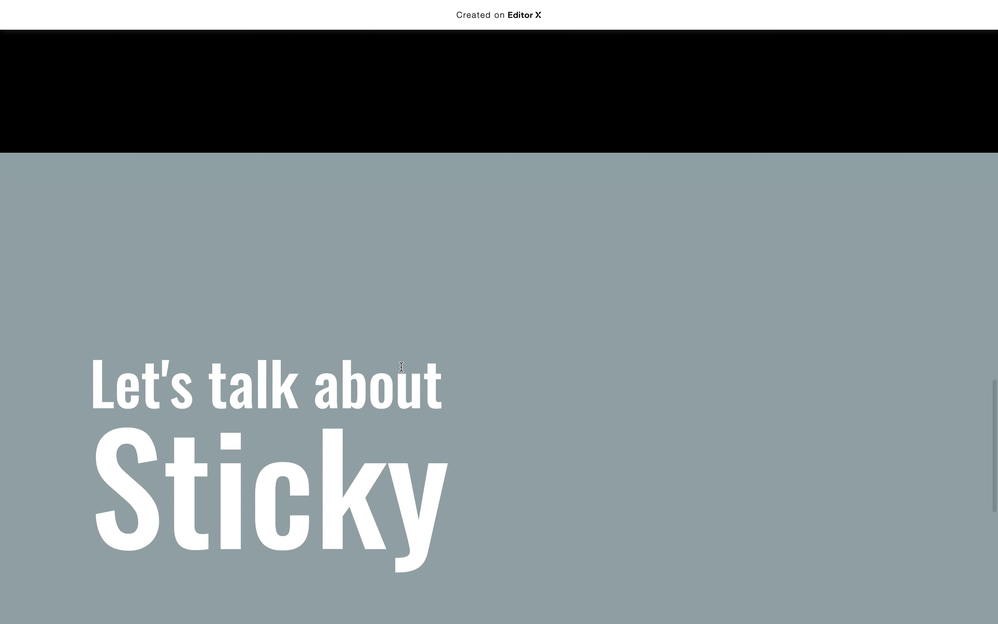
pyautogui.scroll(2, 401, 367)
pyautogui.scroll(-5, 401, 367)
pyautogui.scroll(10, 402, 367)
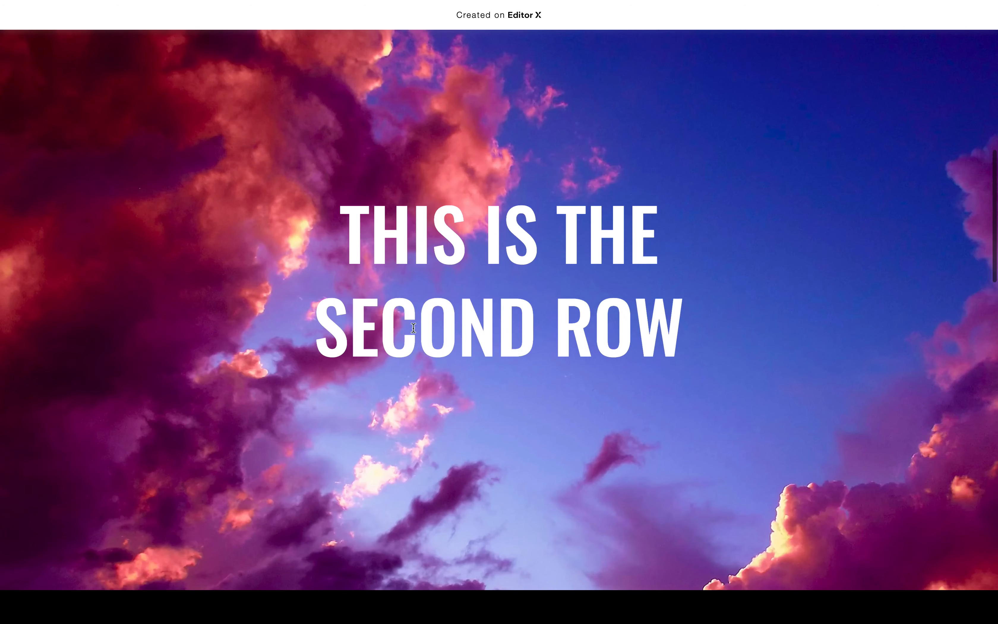
pyautogui.scroll(-2, 416, 245)
pyautogui.scroll(-10, 417, 245)
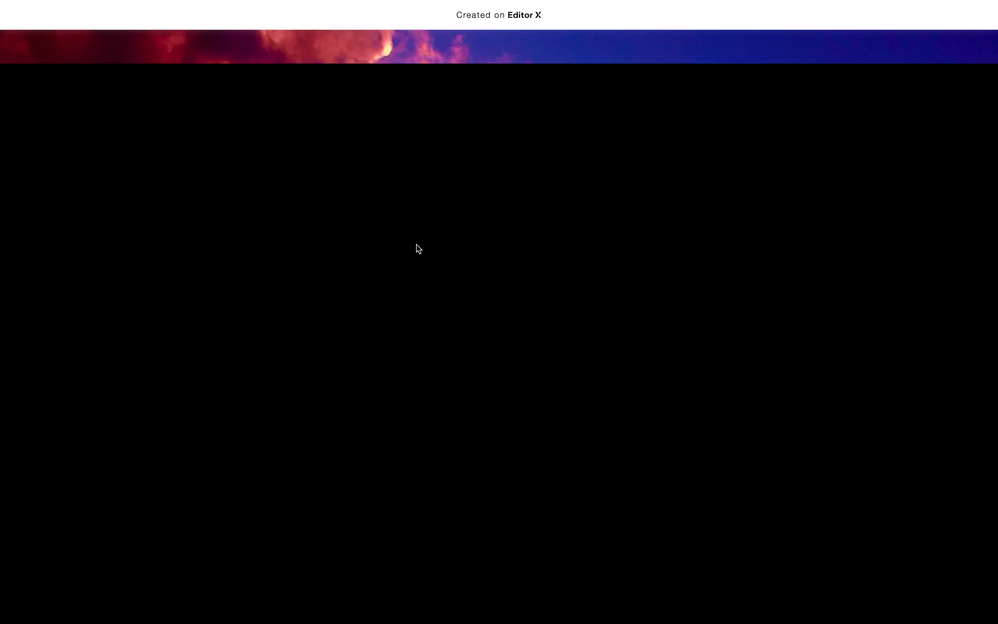
pyautogui.scroll(8, 417, 244)
pyautogui.scroll(-4, 416, 243)
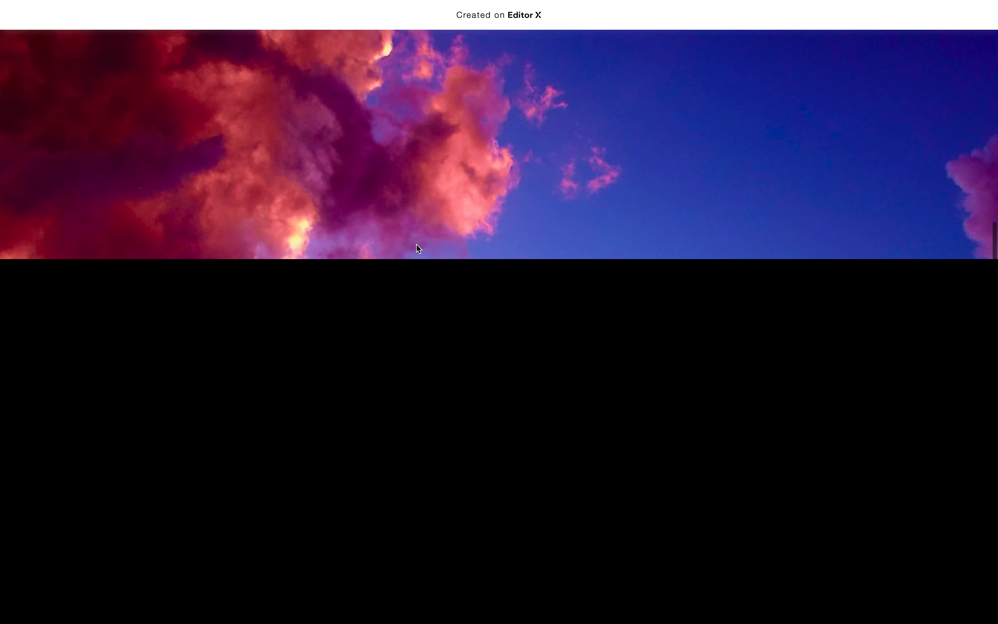
pyautogui.scroll(5, 127, 260)
pyautogui.scroll(-1, 217, 275)
pyautogui.scroll(7, 217, 275)
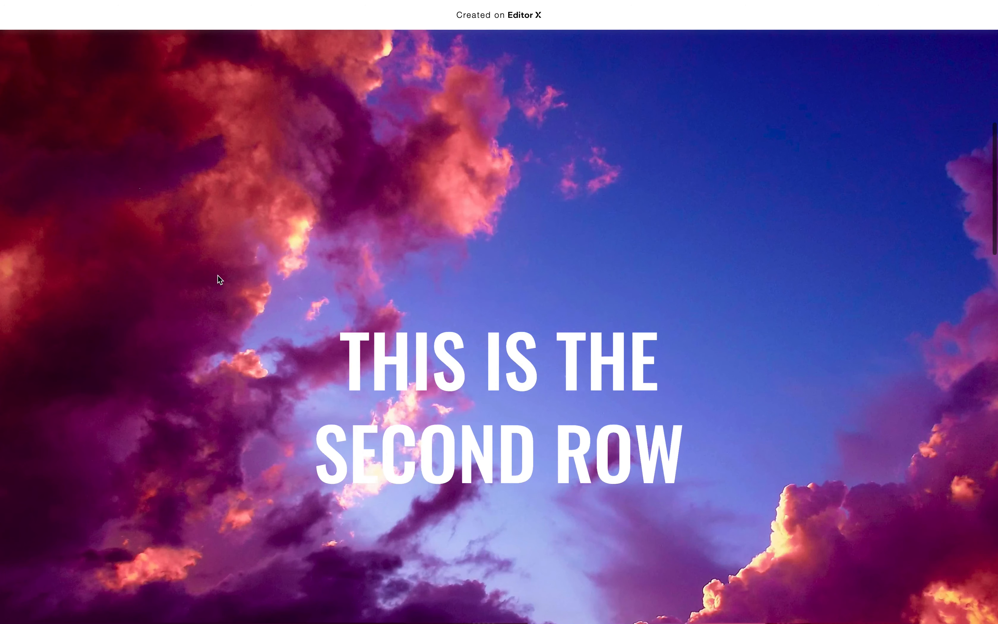
# Lower the third-row container's black background opacity to 50%
pyautogui.scroll(-6, 234, 295)
pyautogui.scroll(-2, 254, 517)
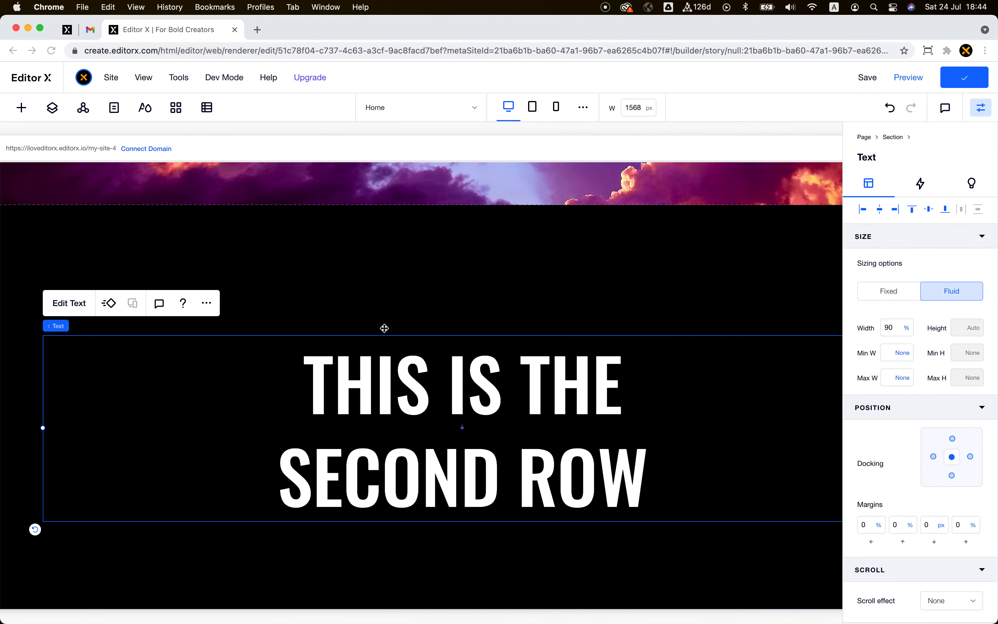
pyautogui.click(617, 230)
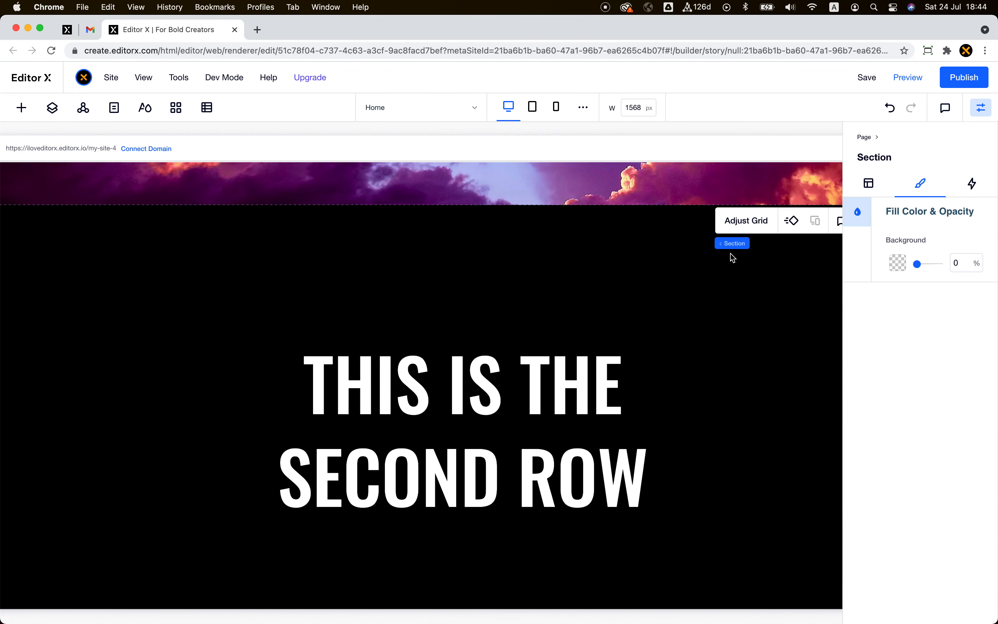
pyautogui.click(563, 178)
pyautogui.press('Delete')
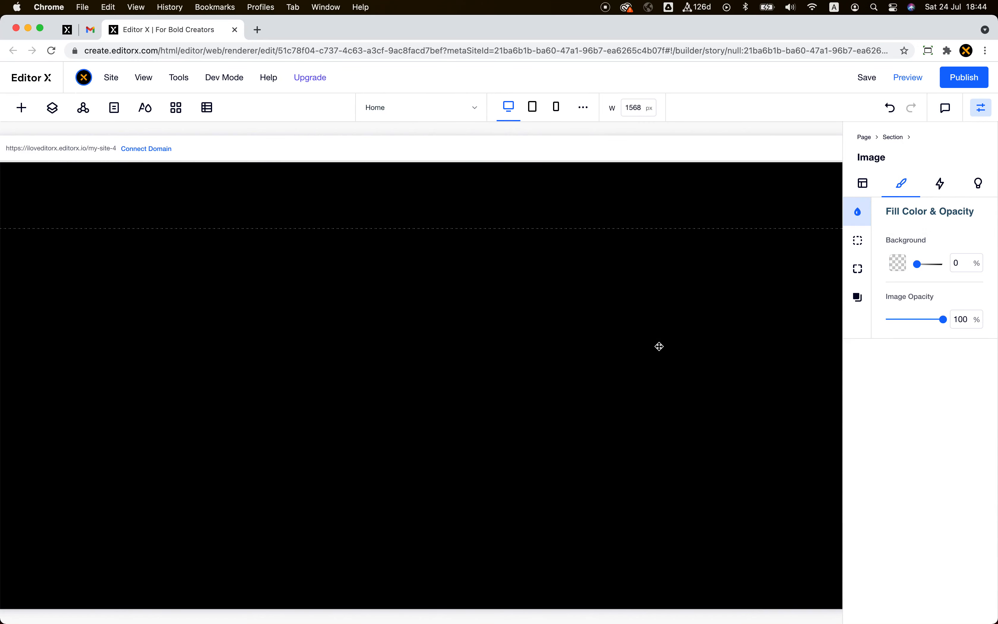
pyautogui.click(659, 346)
pyautogui.moveTo(944, 270); pyautogui.dragTo(931, 270)
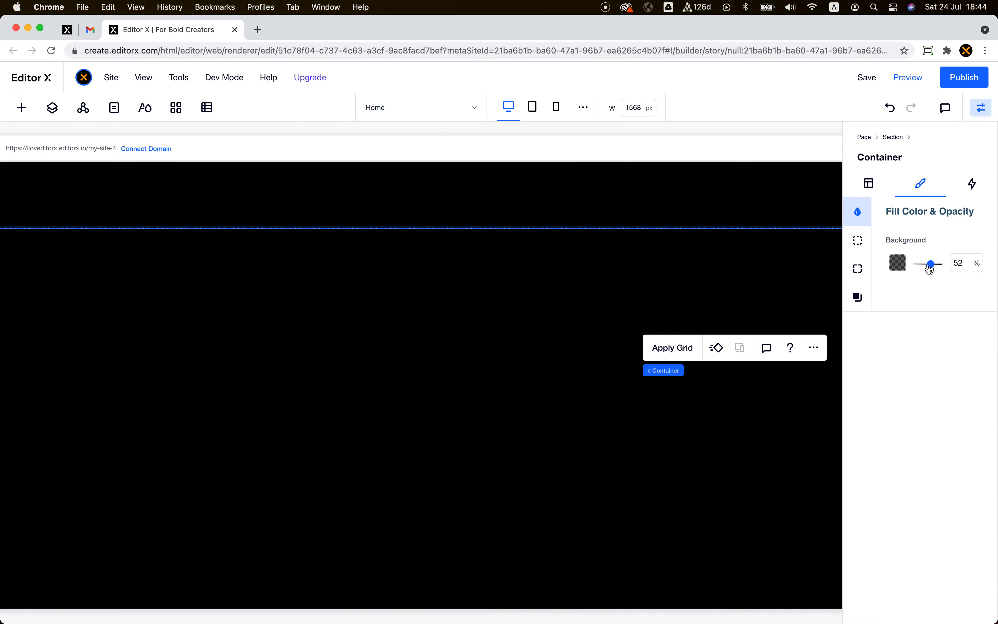
# Publish the site with the semi-transparent third row and reload the live page
pyautogui.click(953, 83)
pyautogui.hotkey('ctrl', 'Right')
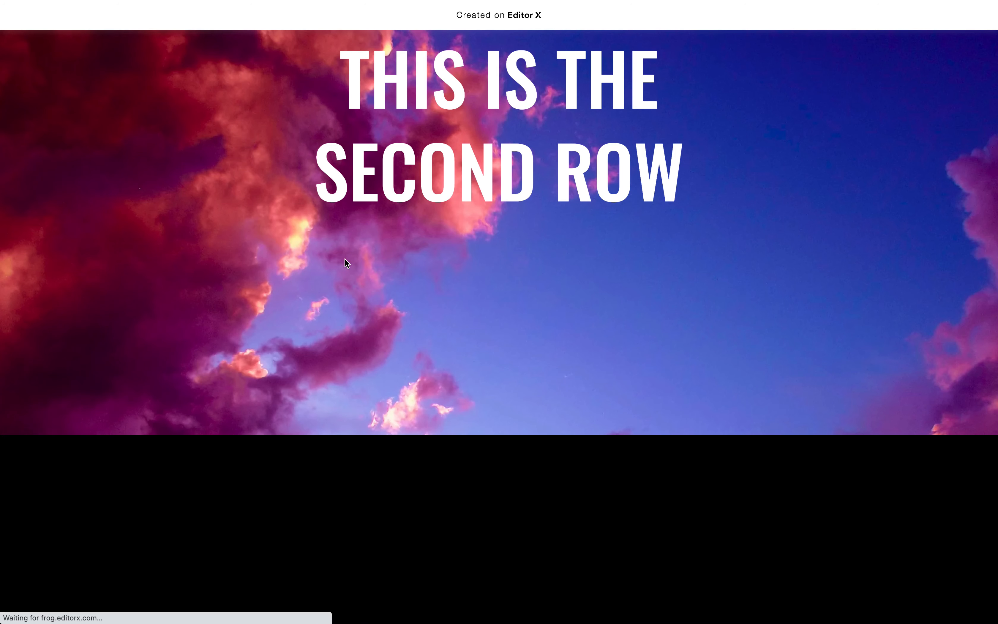
pyautogui.scroll(-3, 516, 266)
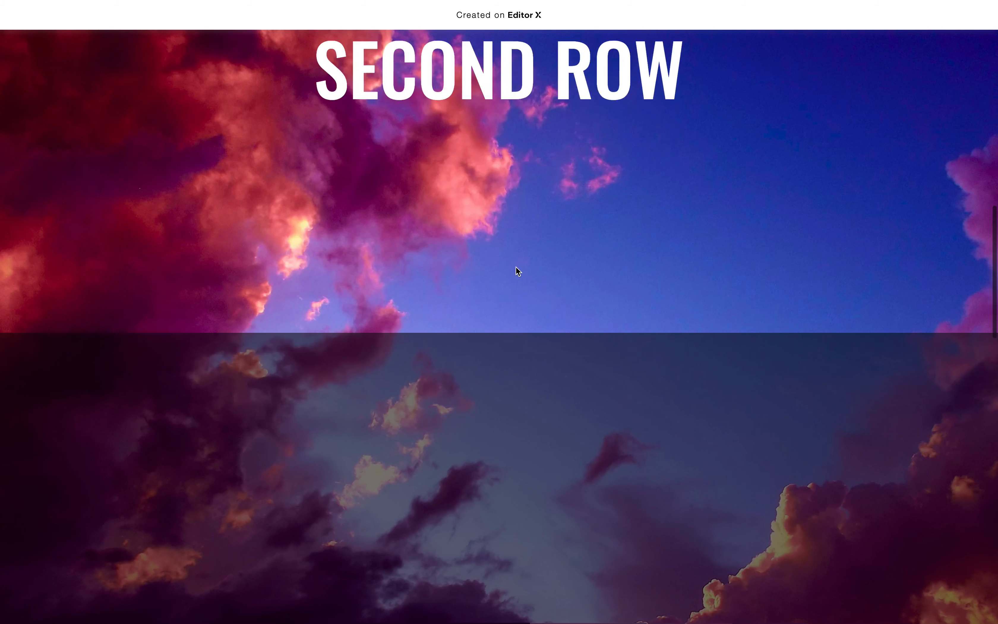
# Examine on the live page how the semi-transparent third row scrolls over the sticky background image and into the next section
pyautogui.scroll(6, 516, 267)
pyautogui.scroll(5, 516, 266)
pyautogui.scroll(-1, 368, 317)
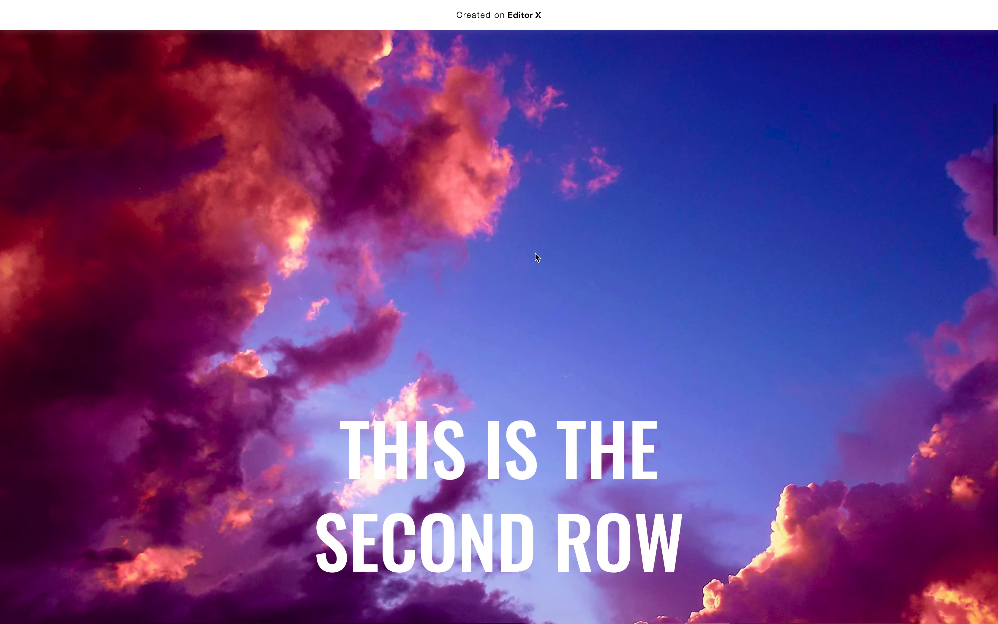
pyautogui.scroll(-1, 535, 252)
pyautogui.scroll(-10, 535, 253)
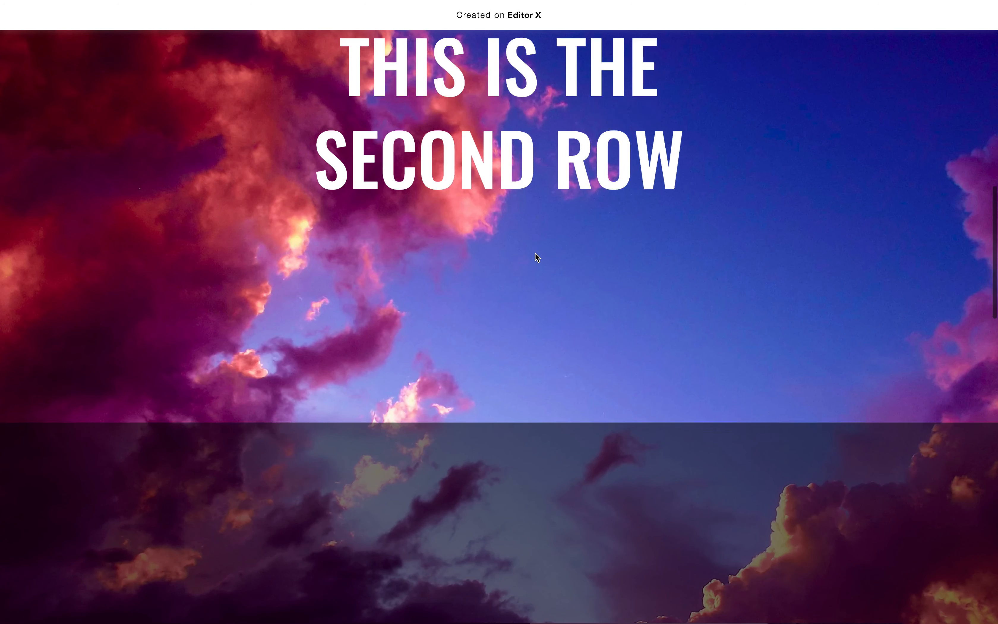
pyautogui.scroll(-1, 535, 252)
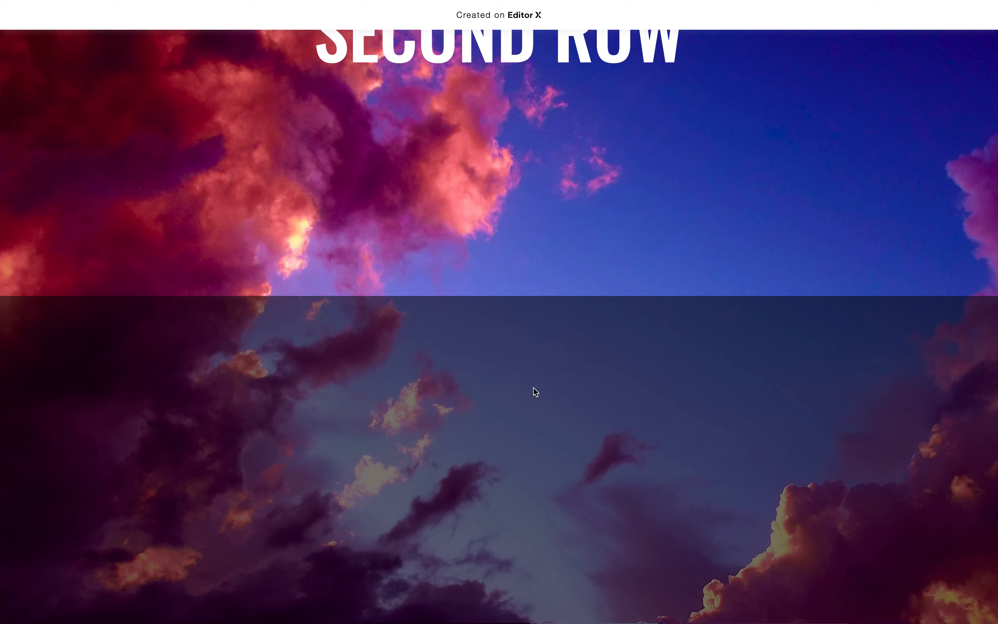
pyautogui.scroll(-5, 510, 201)
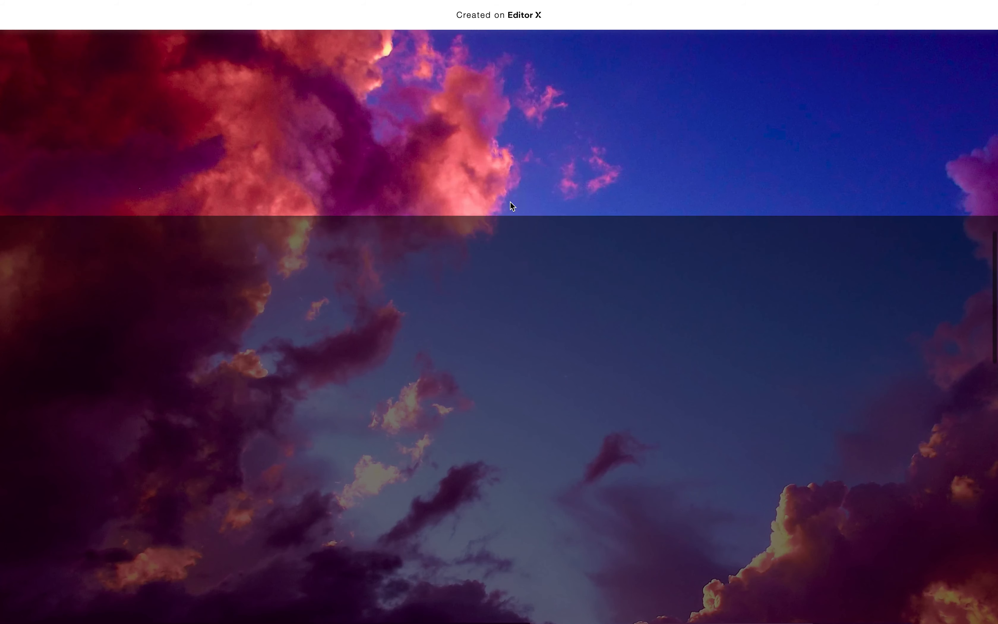
pyautogui.scroll(-4, 510, 202)
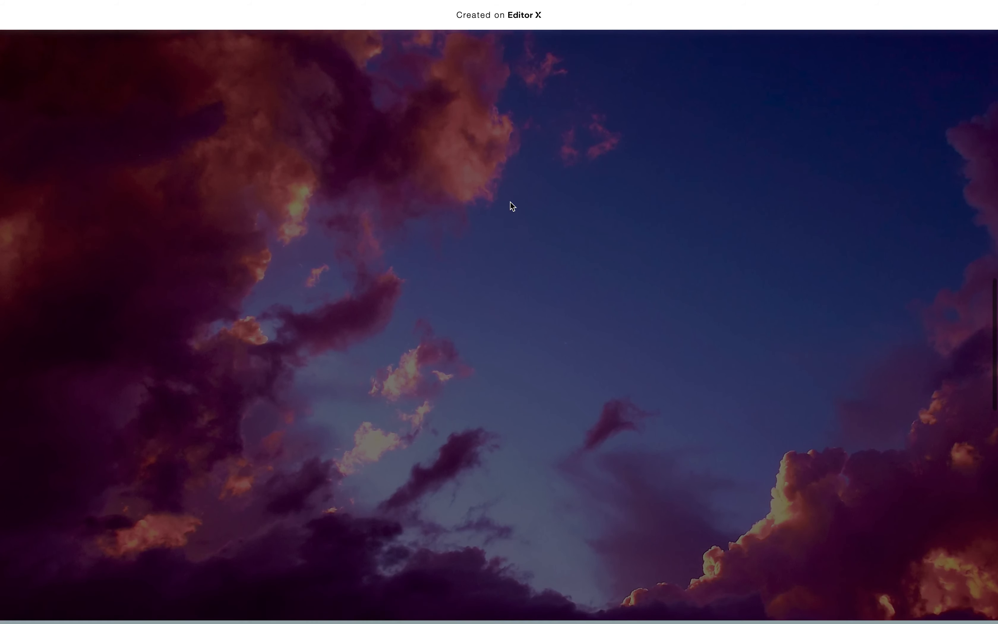
pyautogui.scroll(-6, 509, 202)
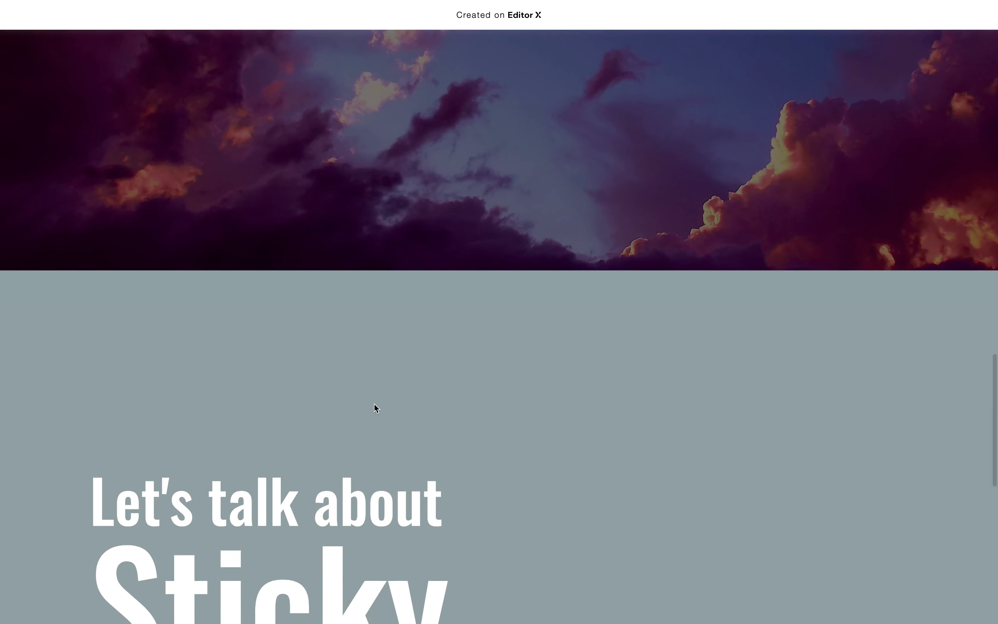
pyautogui.scroll(10, 374, 408)
pyautogui.scroll(15, 375, 404)
# Return to the editor and set the third-row container's background opacity to 100%
pyautogui.hotkey('ctrl', 'Left')
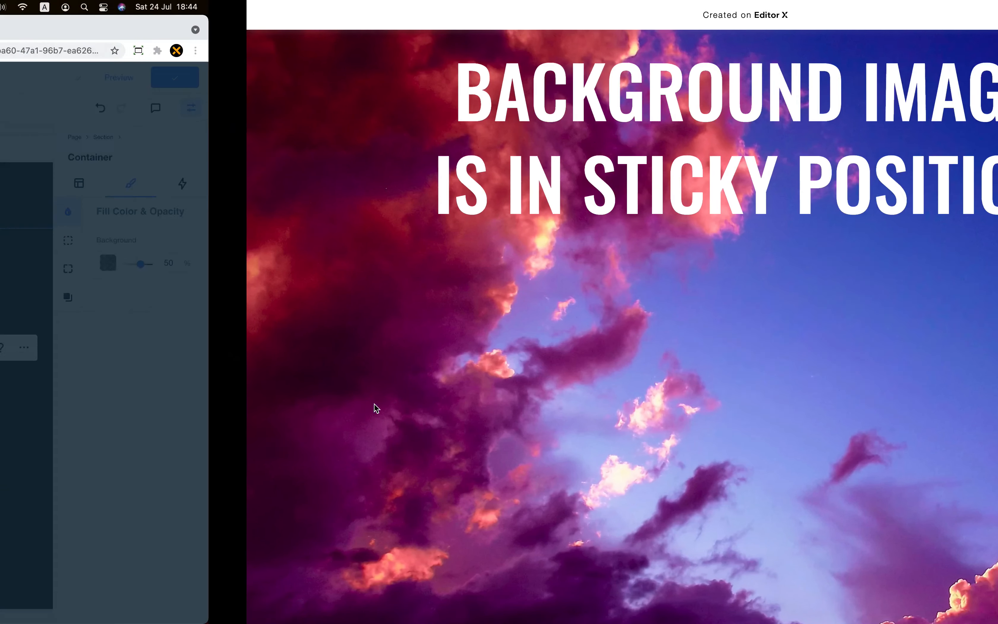
pyautogui.click(203, 398)
pyautogui.scroll(5, 205, 404)
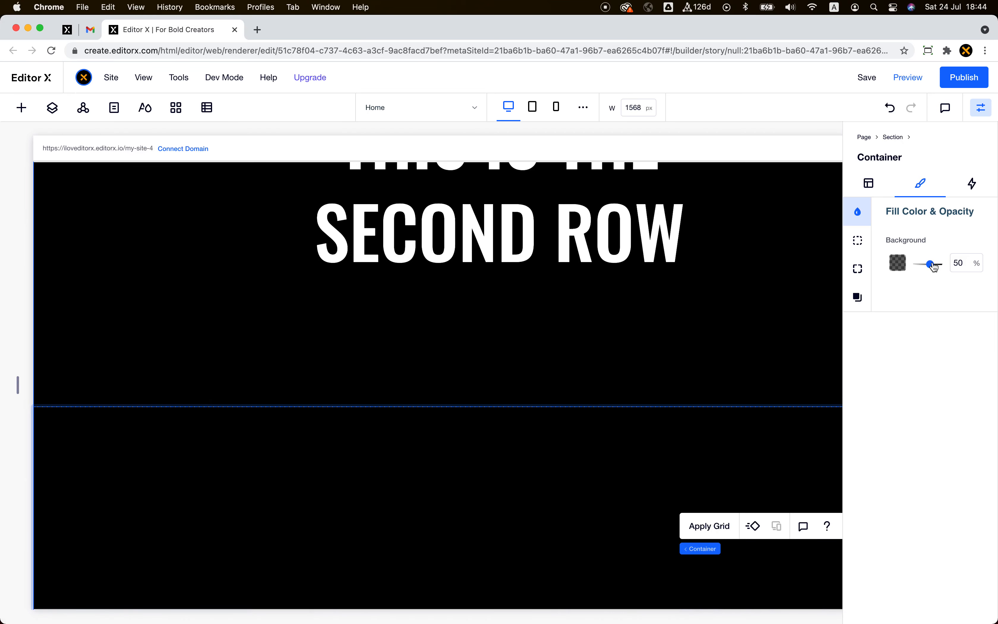
pyautogui.moveTo(934, 267); pyautogui.dragTo(944, 265)
pyautogui.scroll(5, 701, 347)
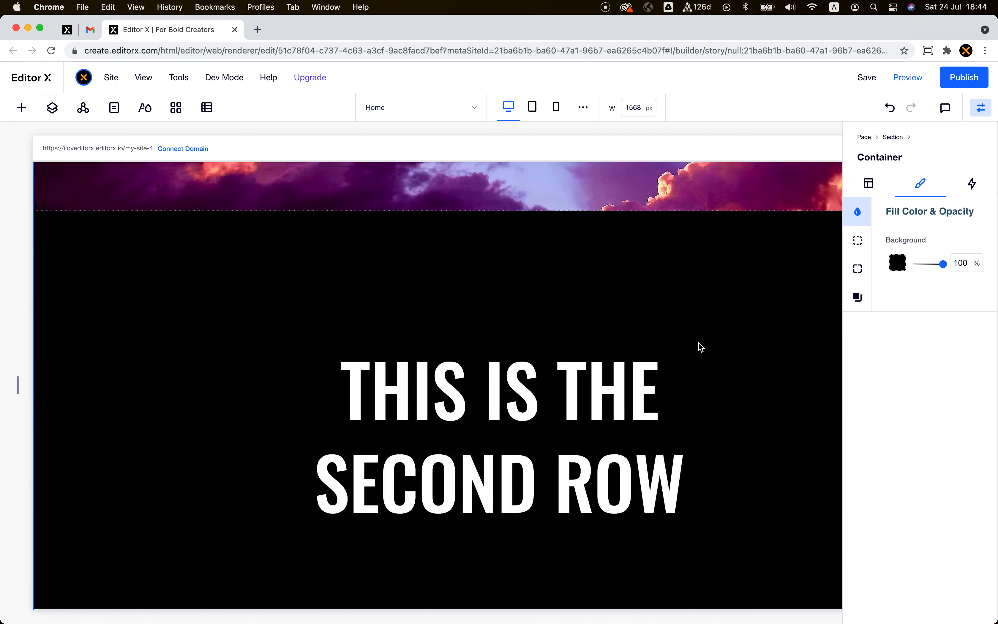
# Set the second-row text's scroll effect to Sticky with a top offset of 14%
pyautogui.scroll(2, 699, 343)
pyautogui.scroll(-2, 699, 343)
pyautogui.hscroll(2, 444, 353)
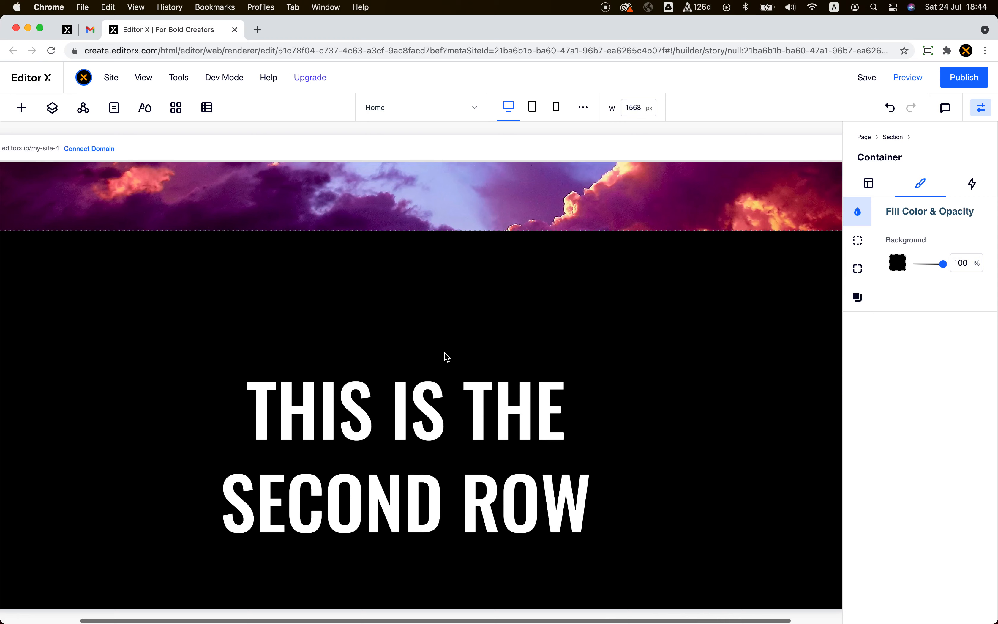
pyautogui.click(448, 408)
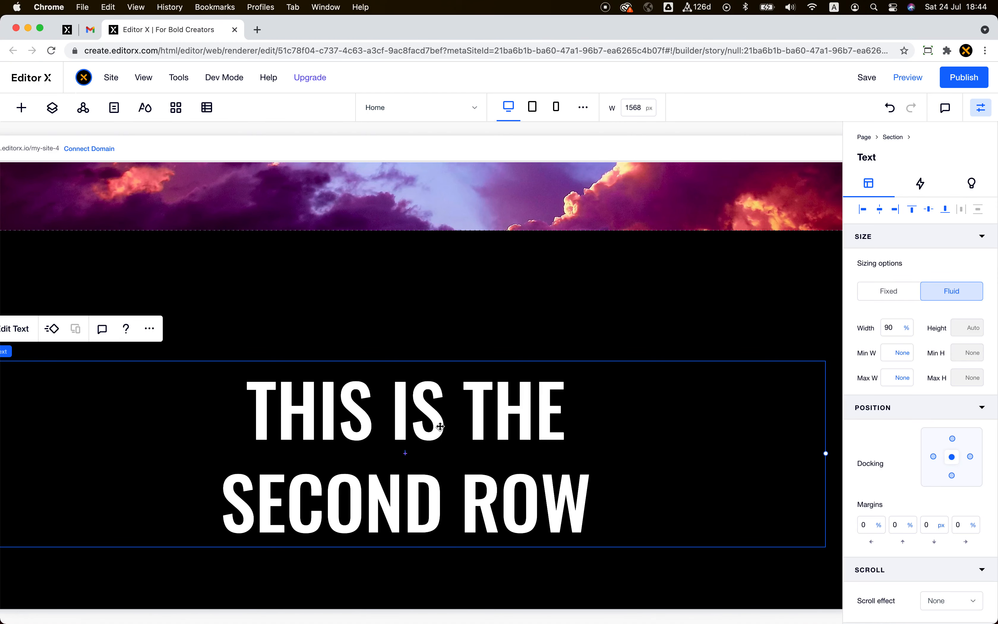
pyautogui.scroll(-5, 440, 426)
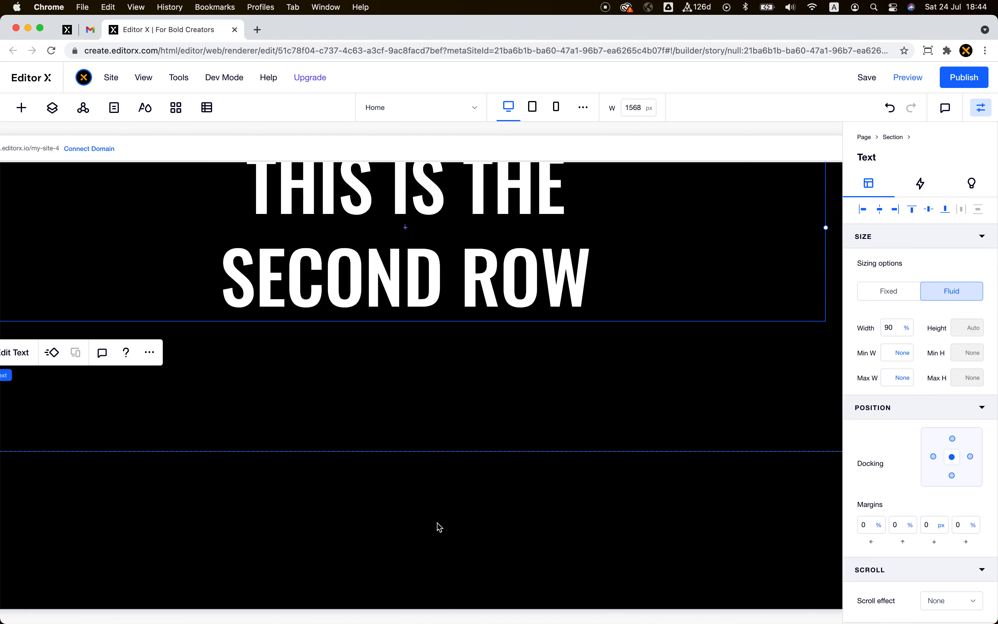
pyautogui.scroll(4, 445, 460)
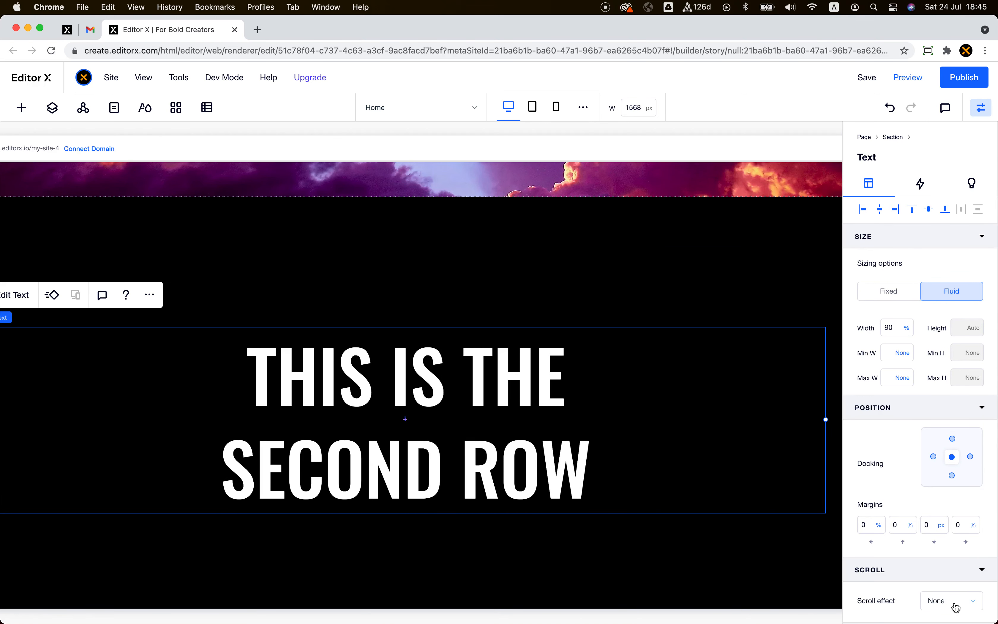
pyautogui.scroll(-2, 956, 606)
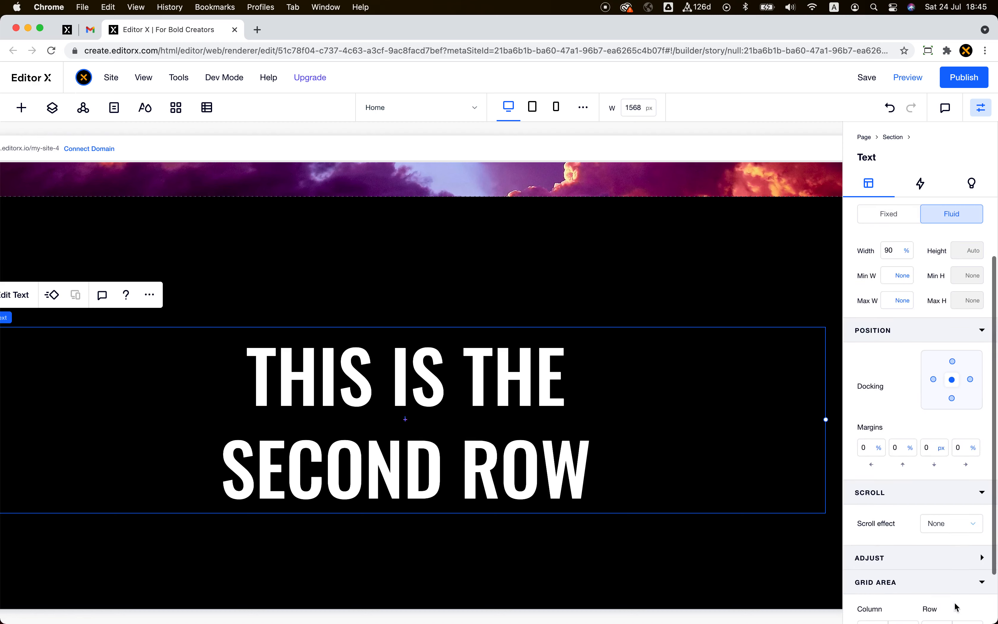
pyautogui.click(948, 532)
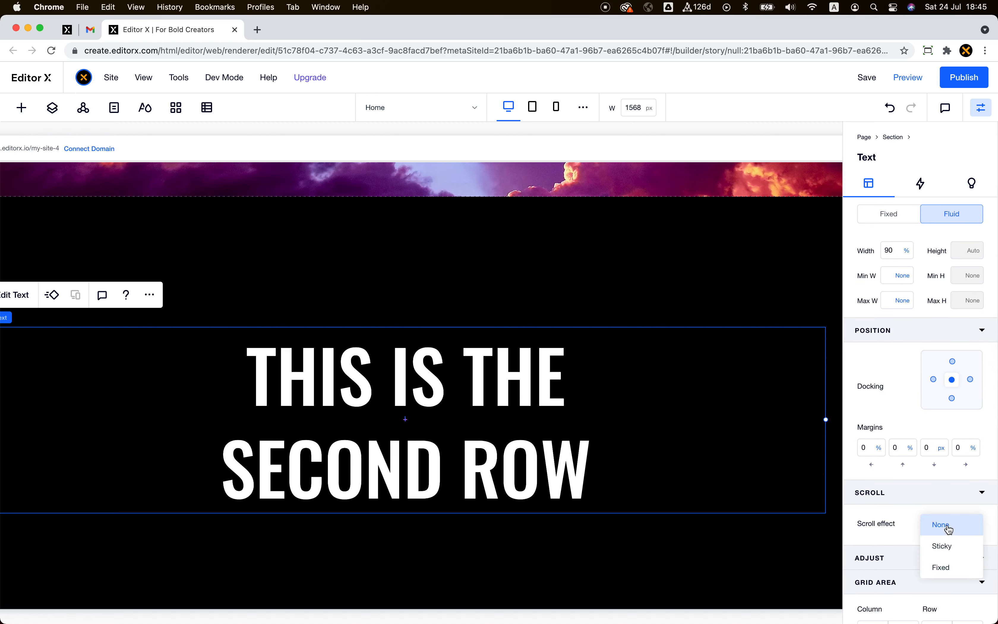
pyautogui.click(945, 546)
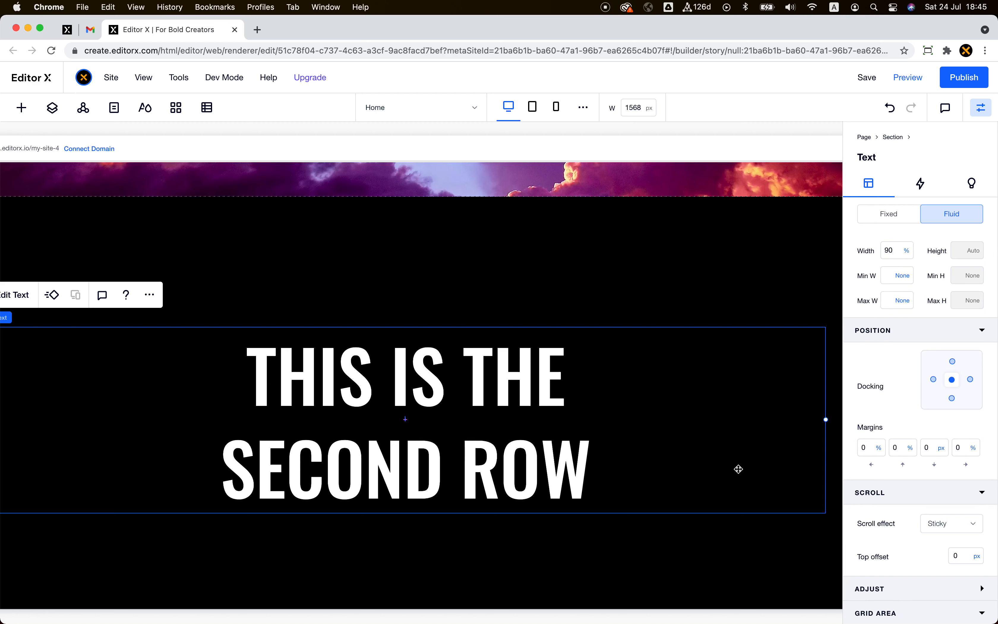
pyautogui.click(961, 557)
pyautogui.write('14')
pyautogui.click(977, 556)
pyautogui.click(949, 524)
# Set the second-row text's scroll effect back to None
pyautogui.hscroll(-3, 593, 384)
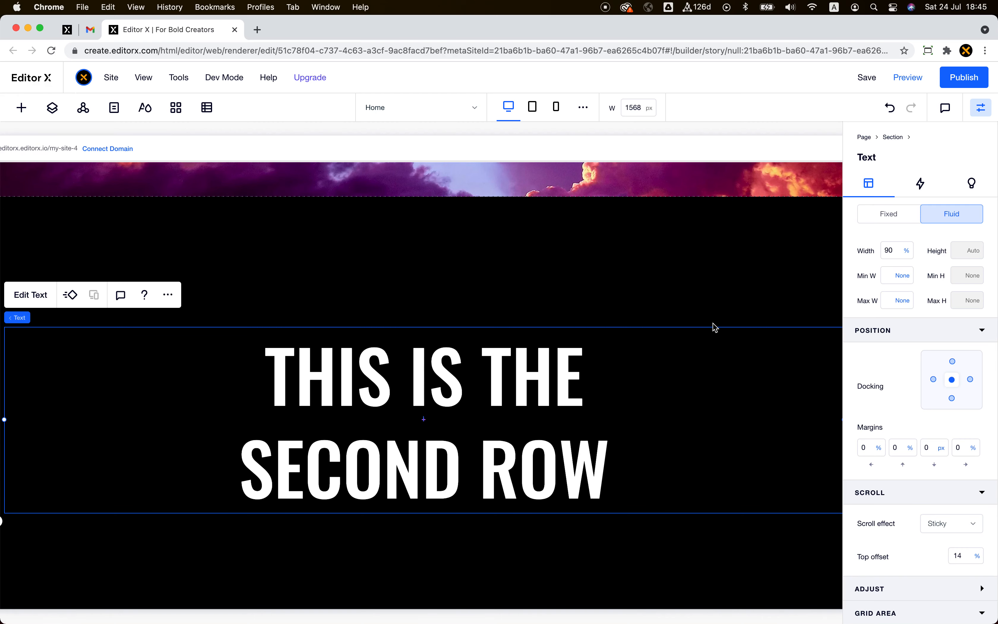
pyautogui.hscroll(-5, 296, 285)
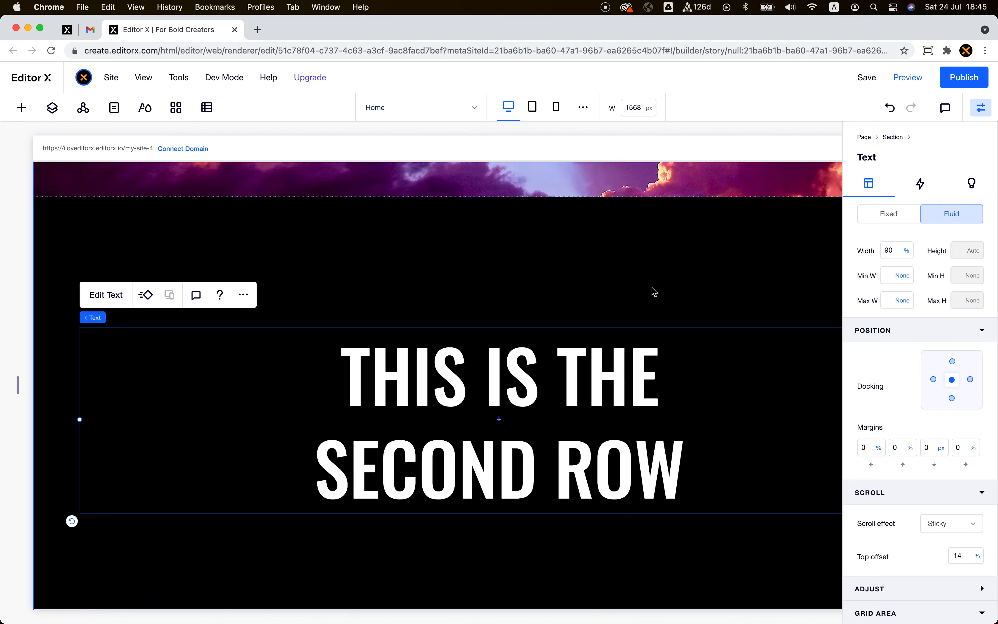
pyautogui.hscroll(6, 654, 291)
pyautogui.hscroll(-4, 449, 329)
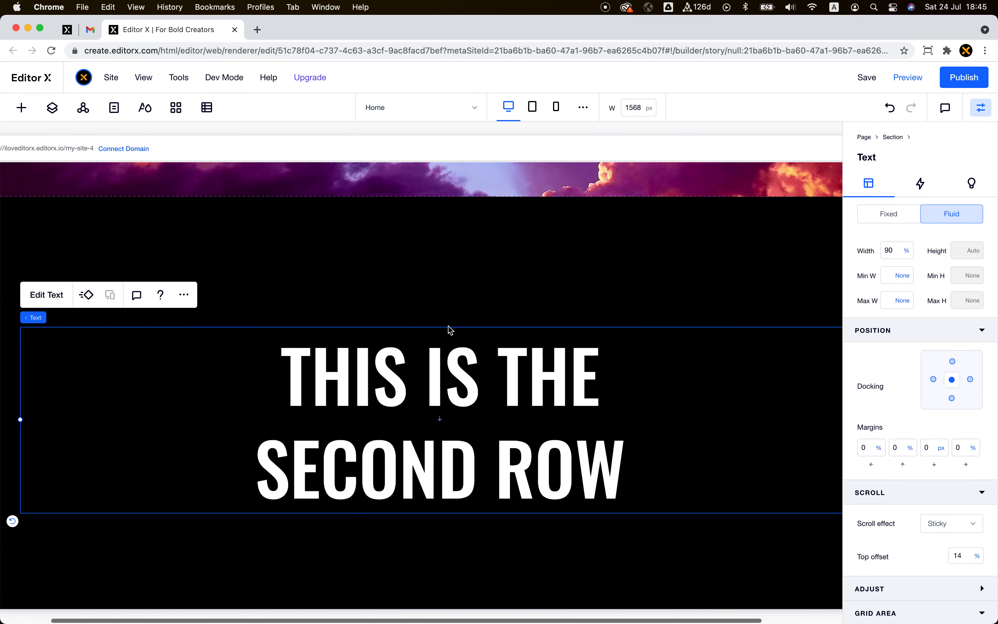
pyautogui.hscroll(1, 449, 327)
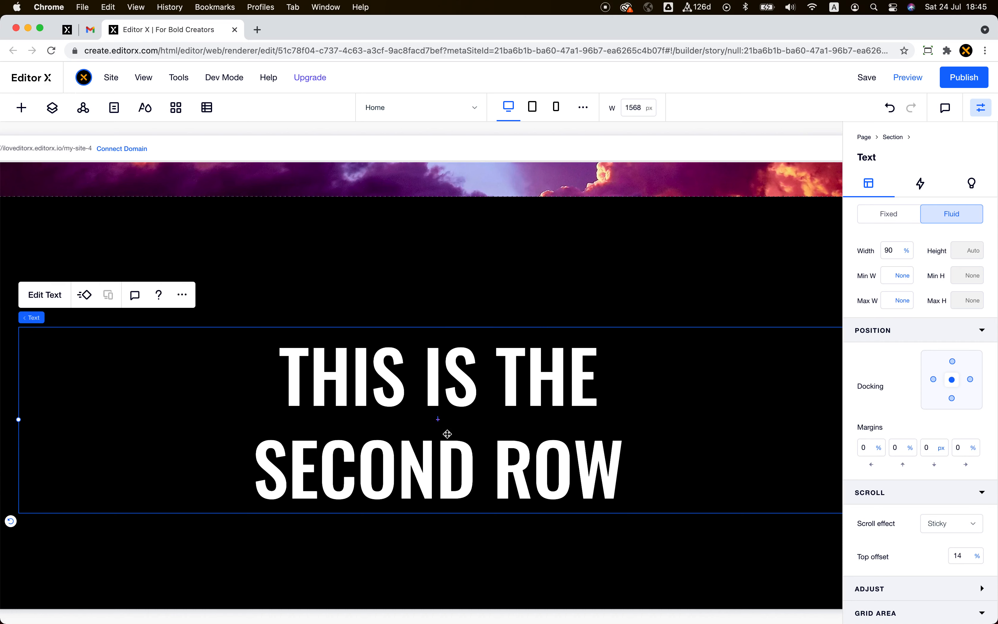
pyautogui.click(963, 558)
pyautogui.click(959, 529)
pyautogui.click(960, 510)
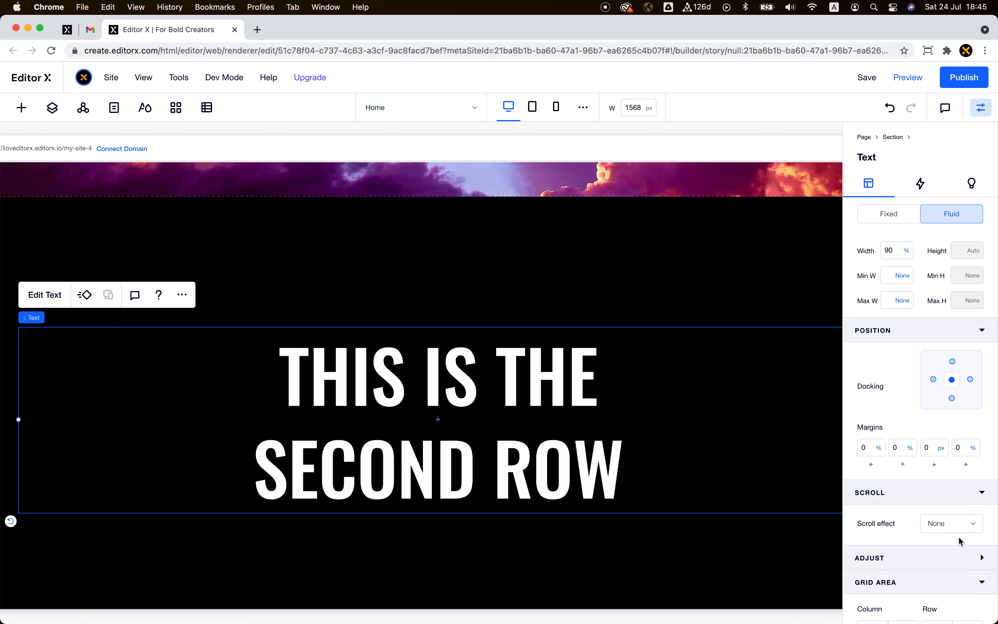
# Add a container to the section's second row and stretch it to fill the row
pyautogui.click(21, 108)
pyautogui.moveTo(207, 346); pyautogui.dragTo(254, 369)
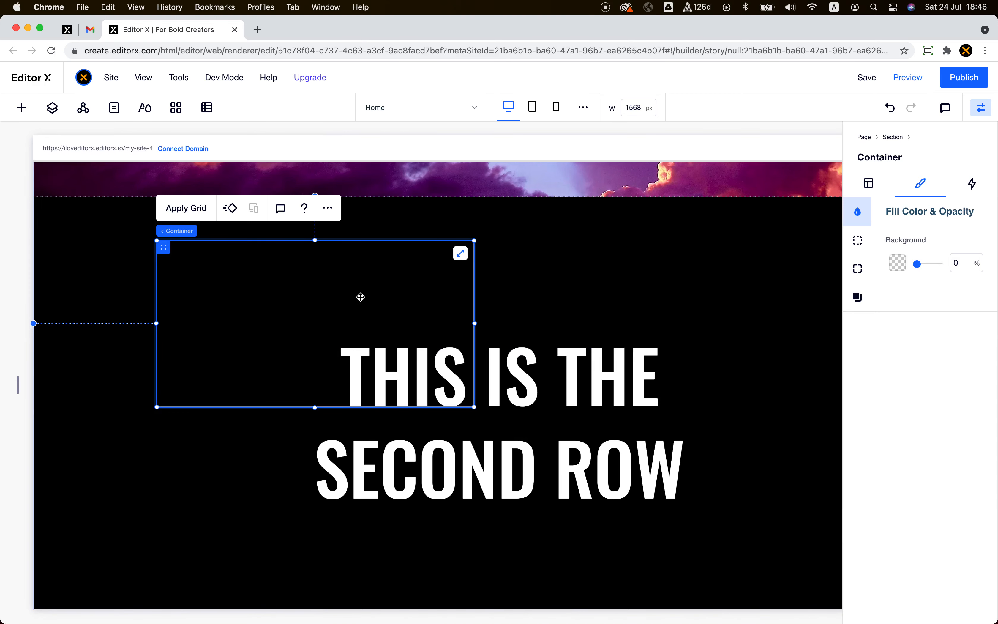
pyautogui.scroll(-10, 322, 291)
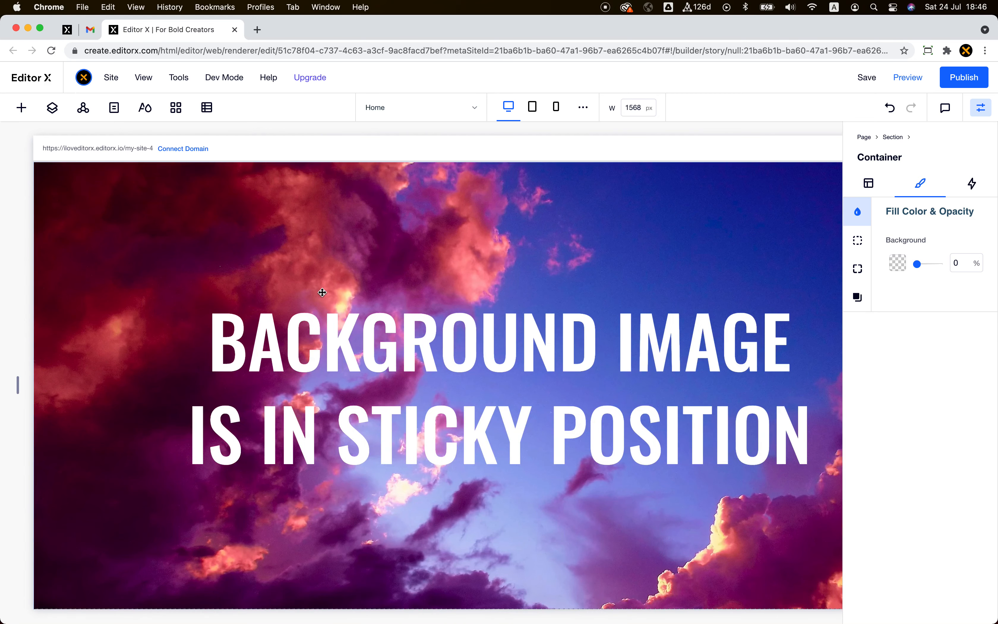
pyautogui.scroll(10, 322, 292)
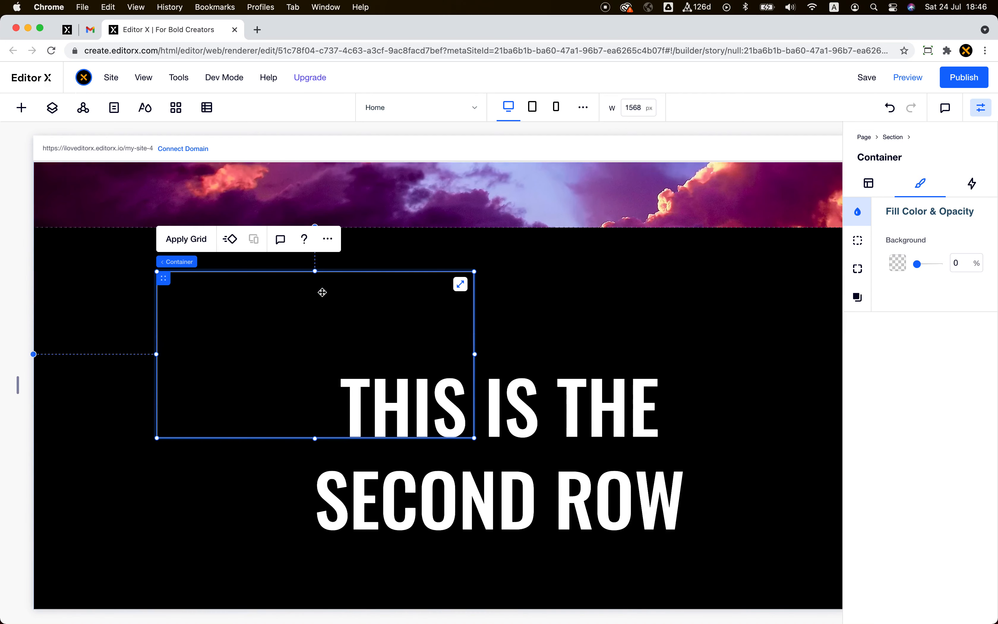
pyautogui.scroll(-2, 387, 250)
pyautogui.click(461, 209)
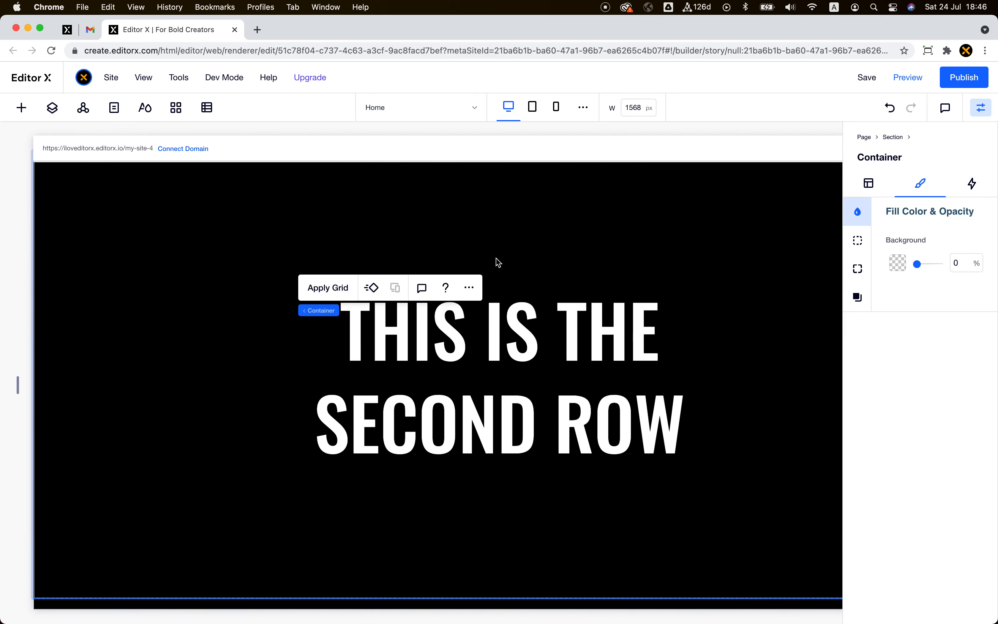
# Fill the second-row container with the light grey theme colour #E3E3E3 at 48% opacity, and select the second-row text
pyautogui.click(899, 263)
pyautogui.click(910, 322)
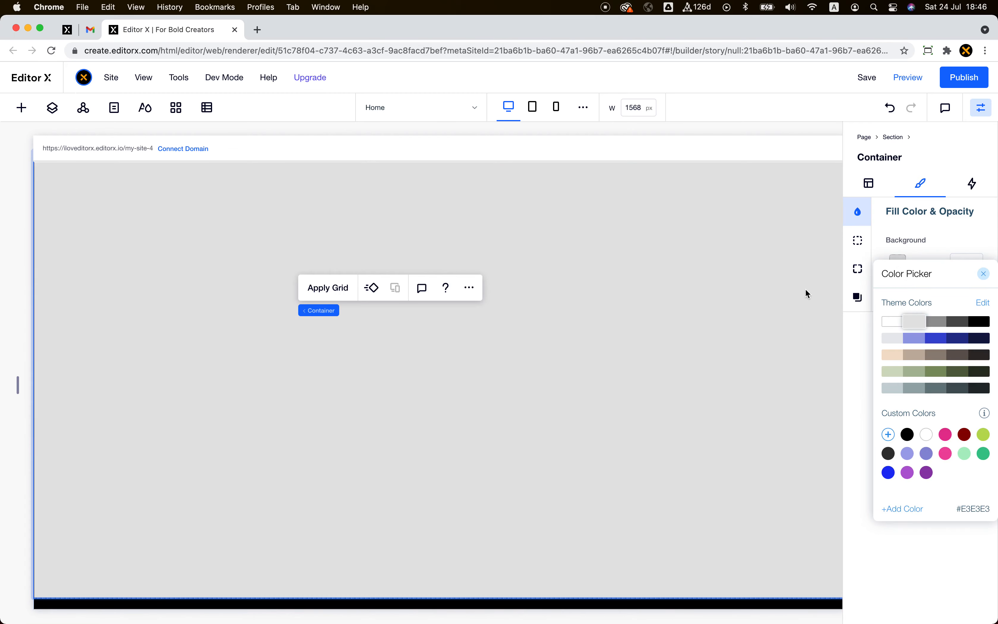
pyautogui.click(920, 231)
pyautogui.moveTo(943, 263)
pyautogui.mouseDown()
pyautogui.moveTo(920, 266)
pyautogui.moveTo(931, 264)
pyautogui.mouseUp()
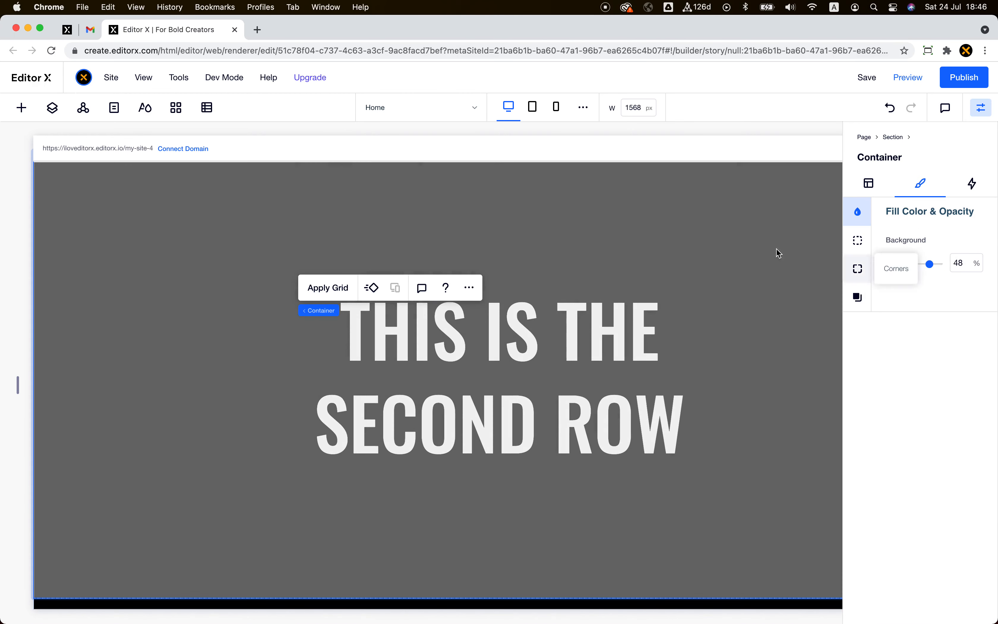
pyautogui.click(756, 244)
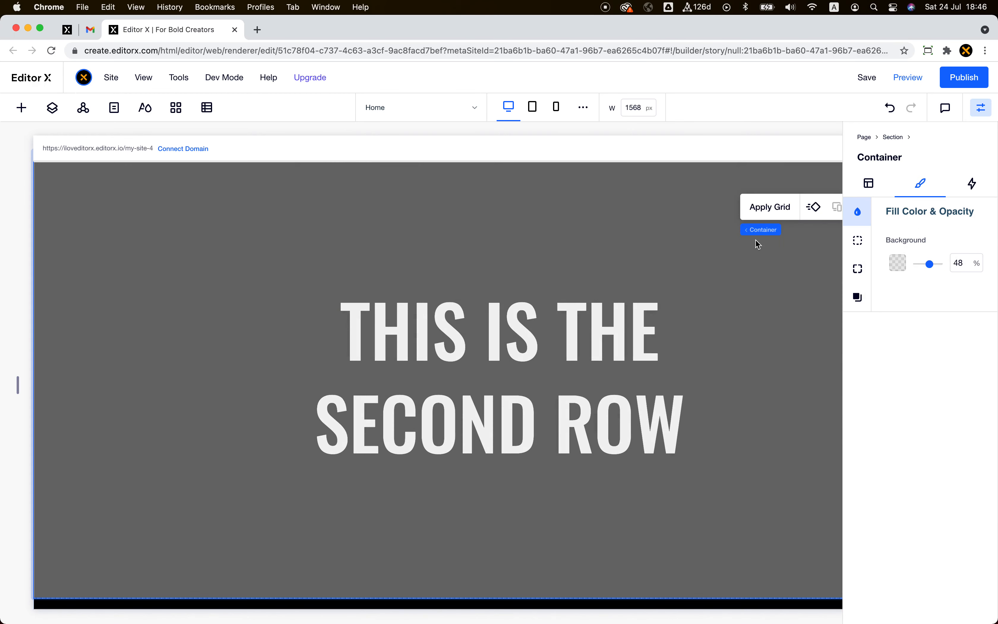
pyautogui.click(559, 352)
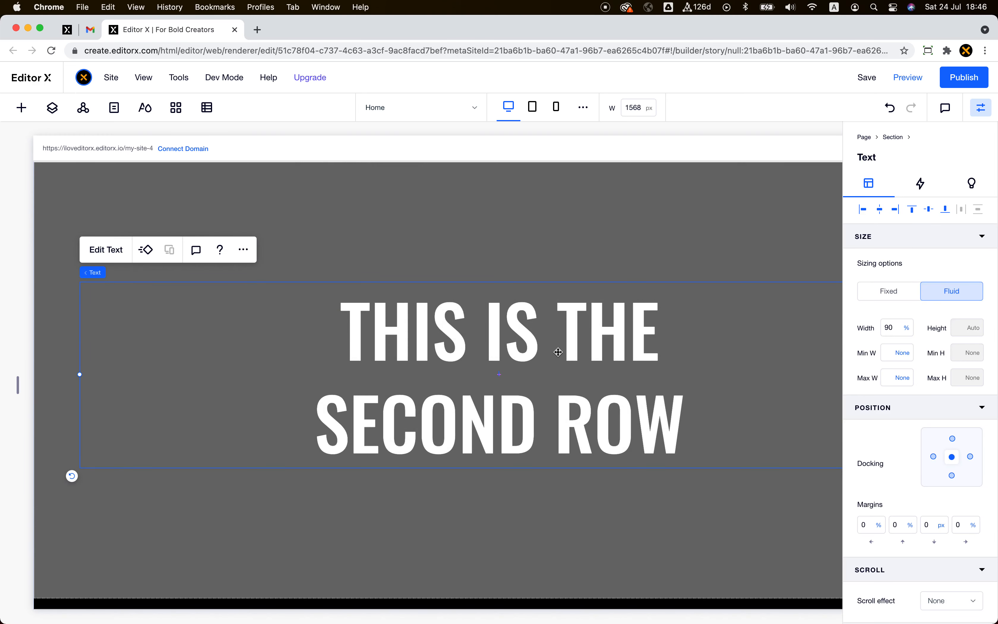
# Attach the second-row text to the second-row container, remove its top docking and set its top margin to 0%
pyautogui.moveTo(558, 336); pyautogui.dragTo(558, 336)
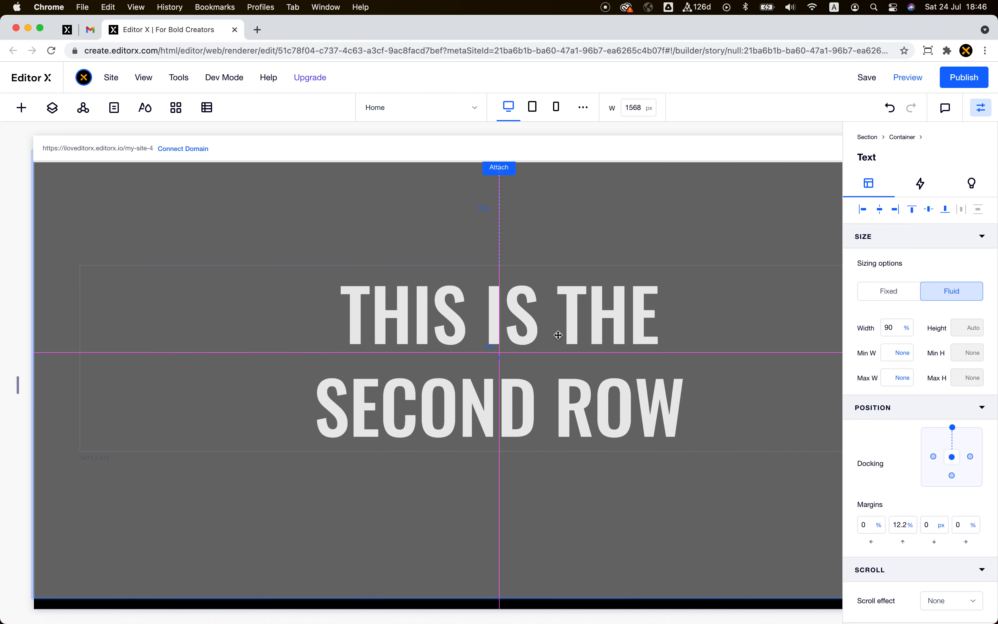
pyautogui.moveTo(558, 335); pyautogui.dragTo(557, 335)
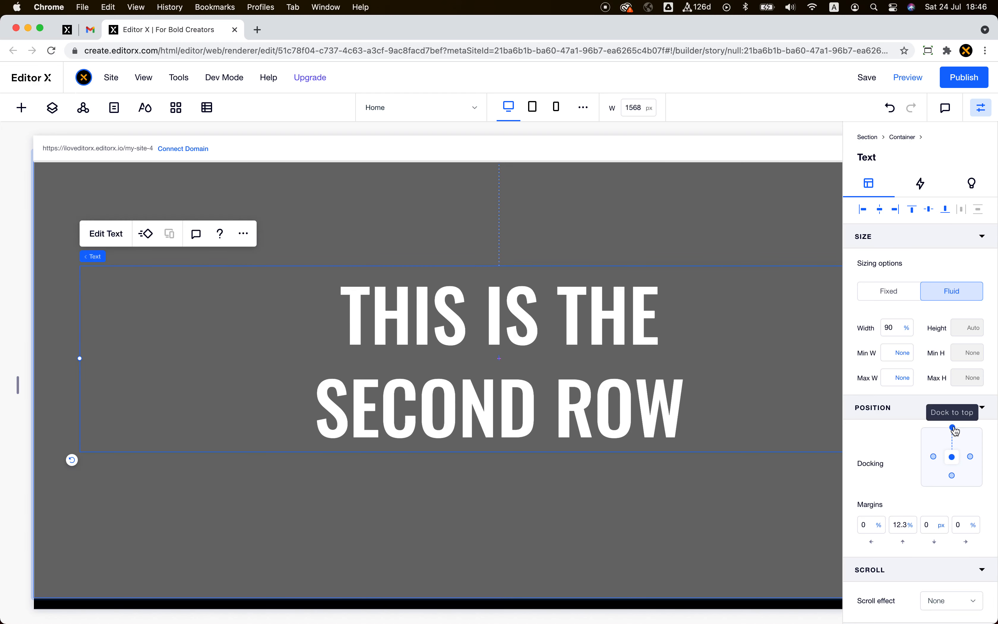
pyautogui.click(952, 428)
pyautogui.click(902, 528)
pyautogui.write('0')
pyautogui.press('Tab')
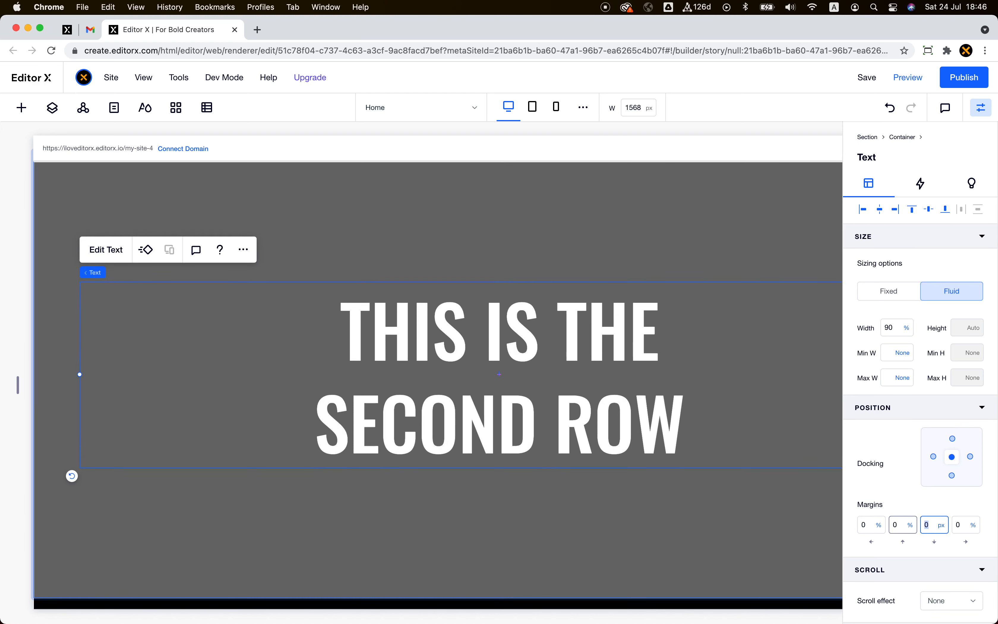
# Set the second-row container's scroll effect to Sticky
pyautogui.click(584, 514)
pyautogui.scroll(3, 633, 191)
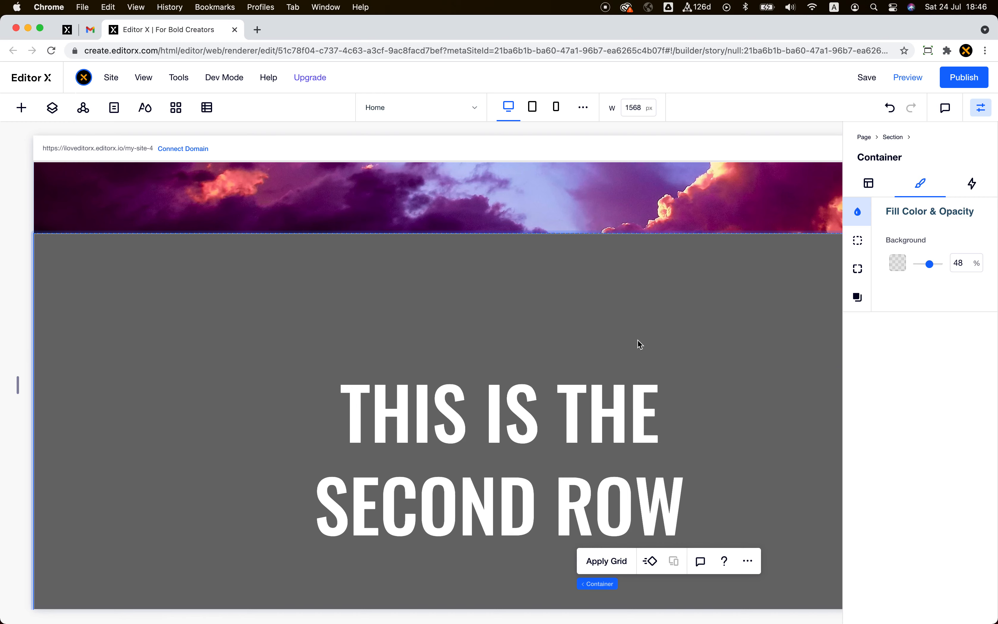
pyautogui.scroll(-1, 585, 308)
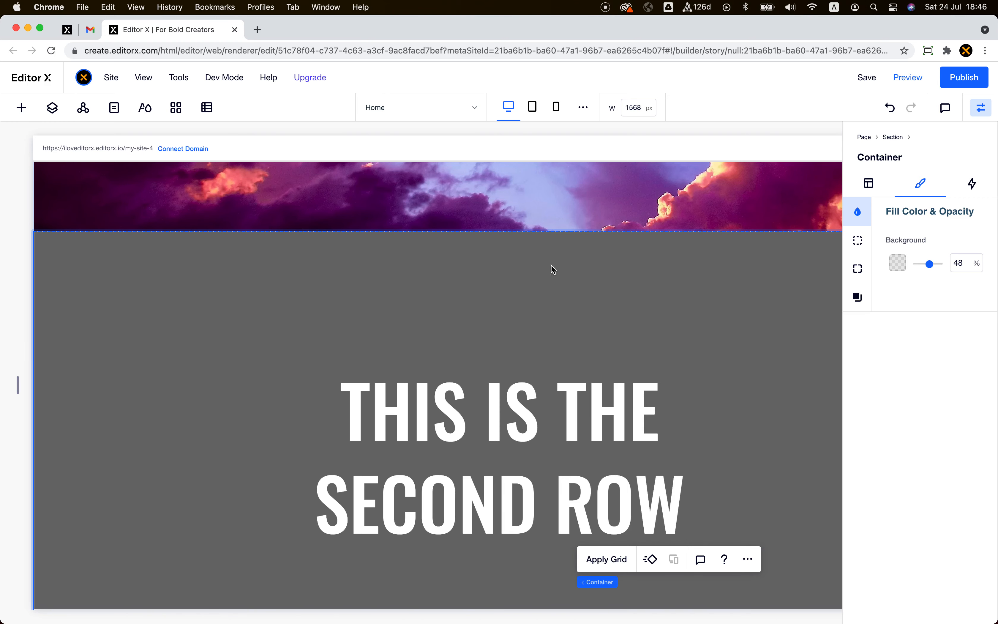
pyautogui.click(869, 183)
pyautogui.scroll(-5, 946, 483)
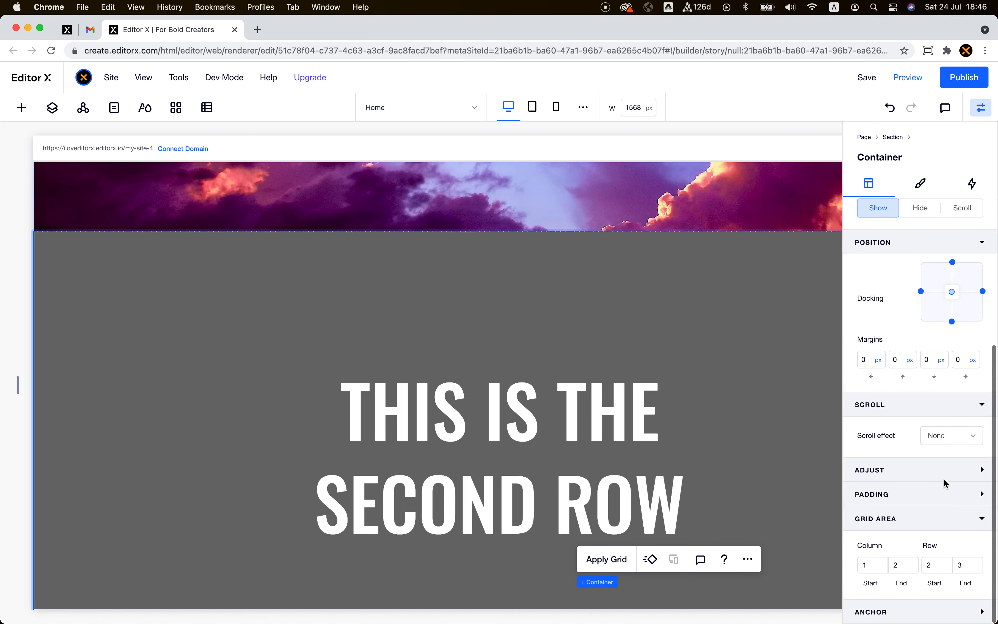
pyautogui.click(957, 438)
pyautogui.click(956, 459)
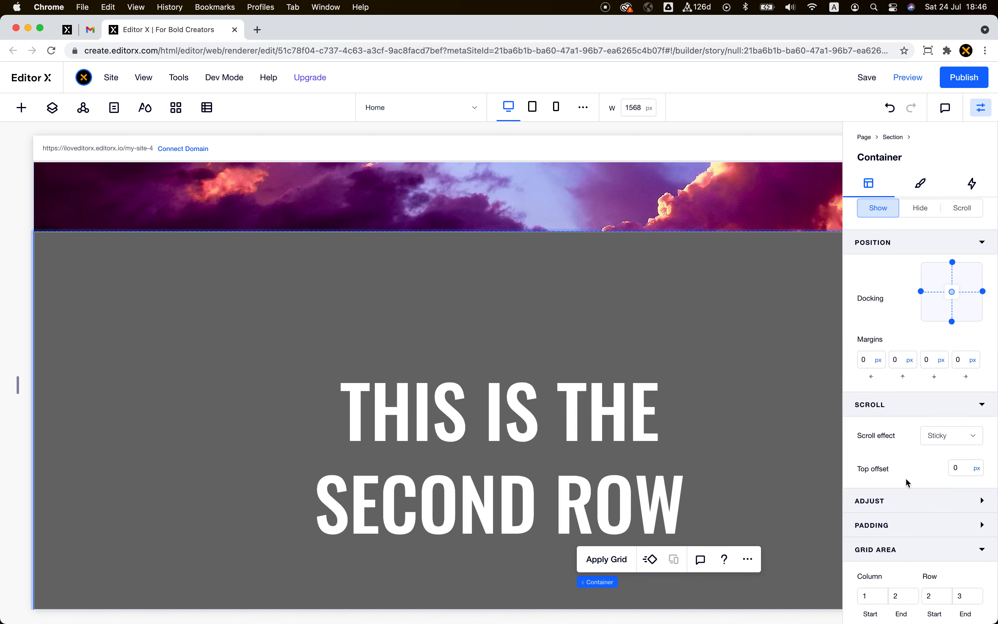
# Check the second-row container's scrolling behaviour on the canvas and publish the site
pyautogui.scroll(-3, 593, 283)
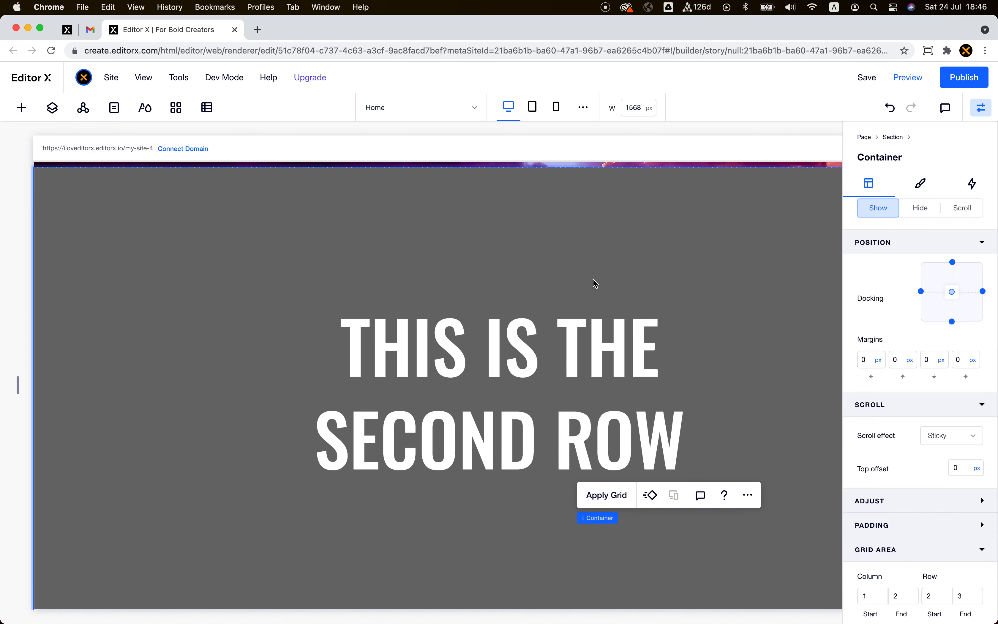
pyautogui.scroll(1, 508, 190)
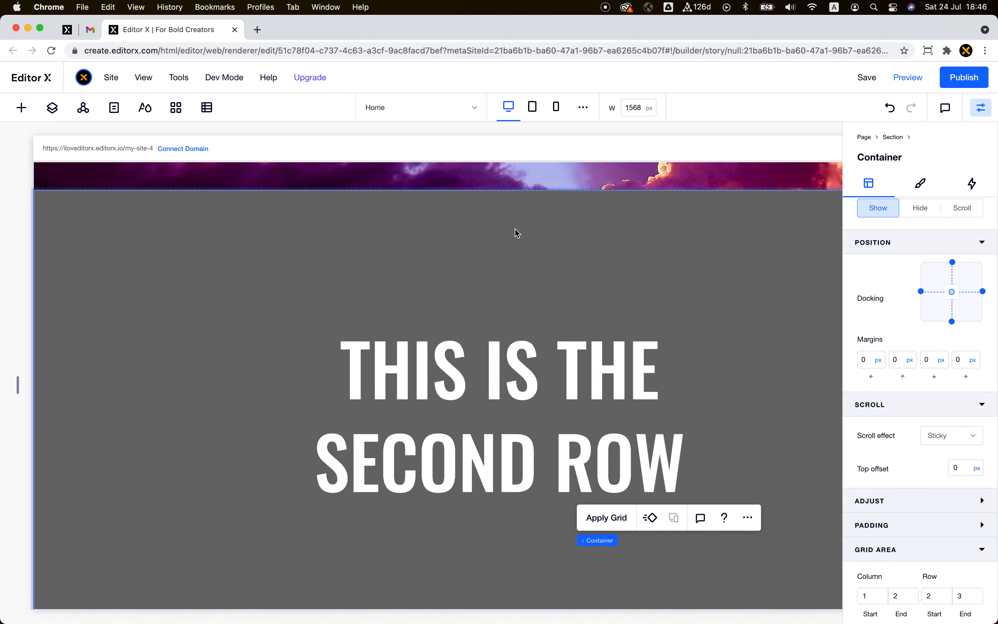
pyautogui.scroll(-1, 515, 229)
pyautogui.scroll(1, 515, 229)
pyautogui.scroll(-1, 515, 228)
pyautogui.scroll(-1, 518, 233)
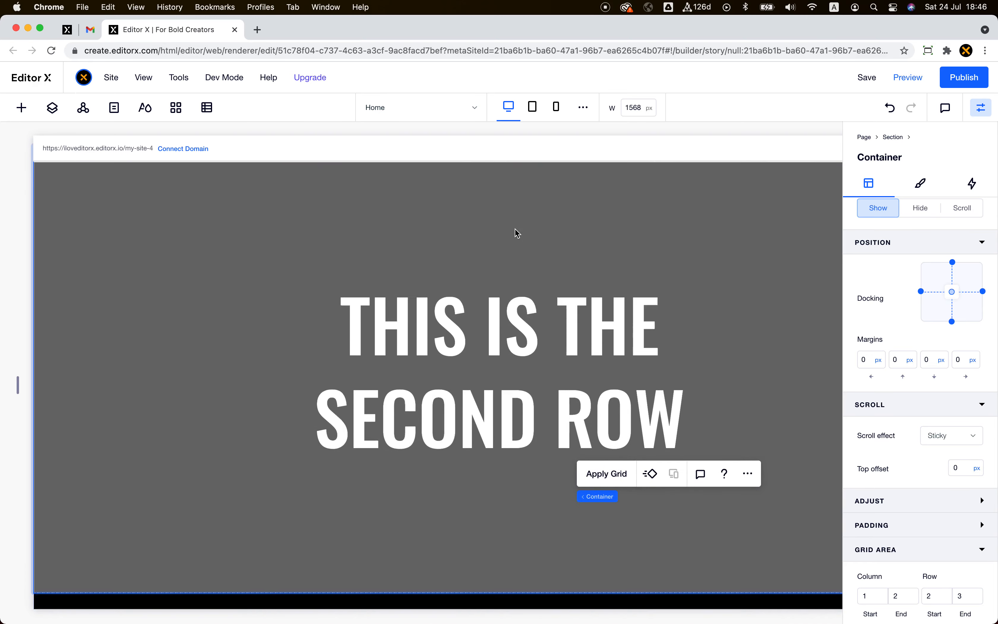
pyautogui.scroll(2, 518, 233)
pyautogui.scroll(-2, 518, 234)
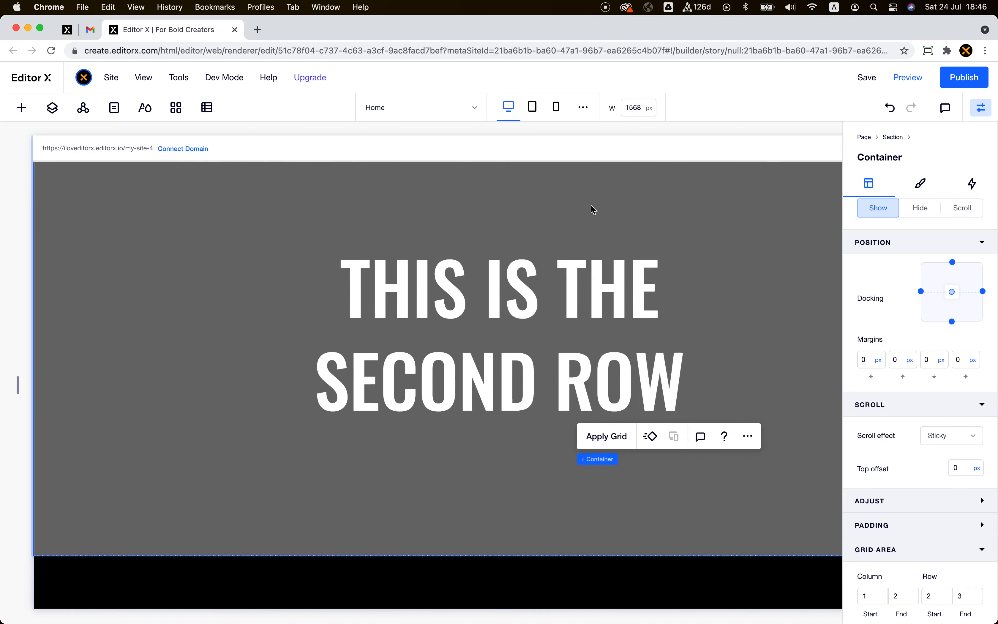
pyautogui.scroll(2, 592, 205)
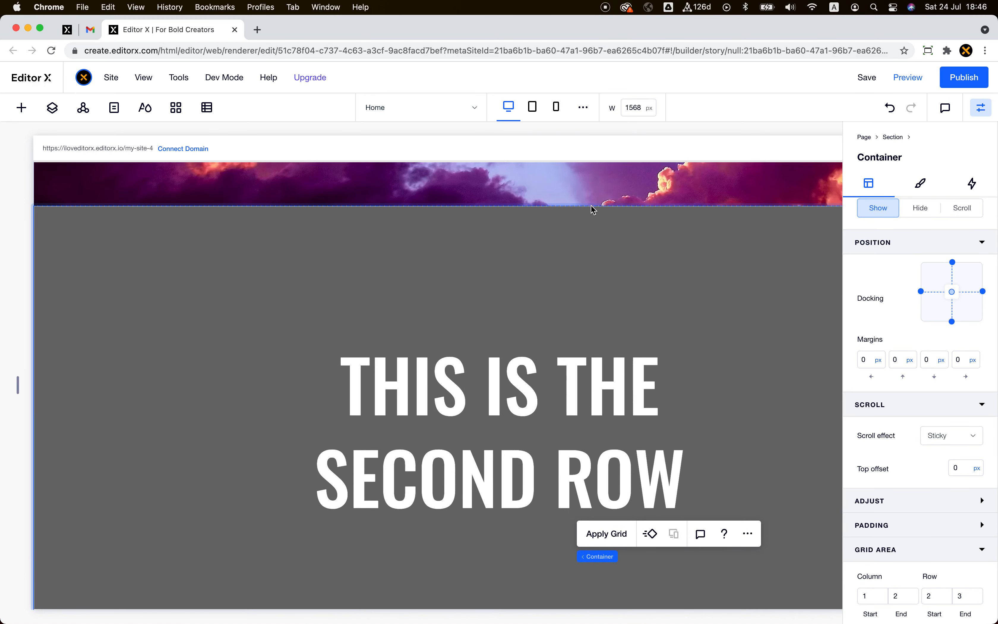
pyautogui.click(988, 76)
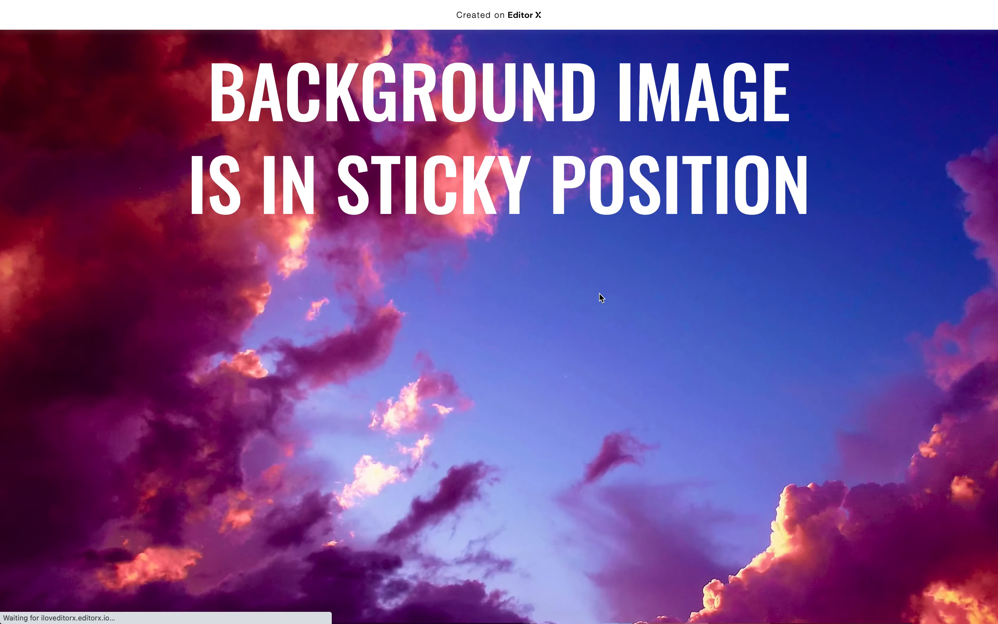
# Examine on the live page how the second-row container sticks and how the third-row container overlaps it while scrolling
pyautogui.scroll(5, 600, 293)
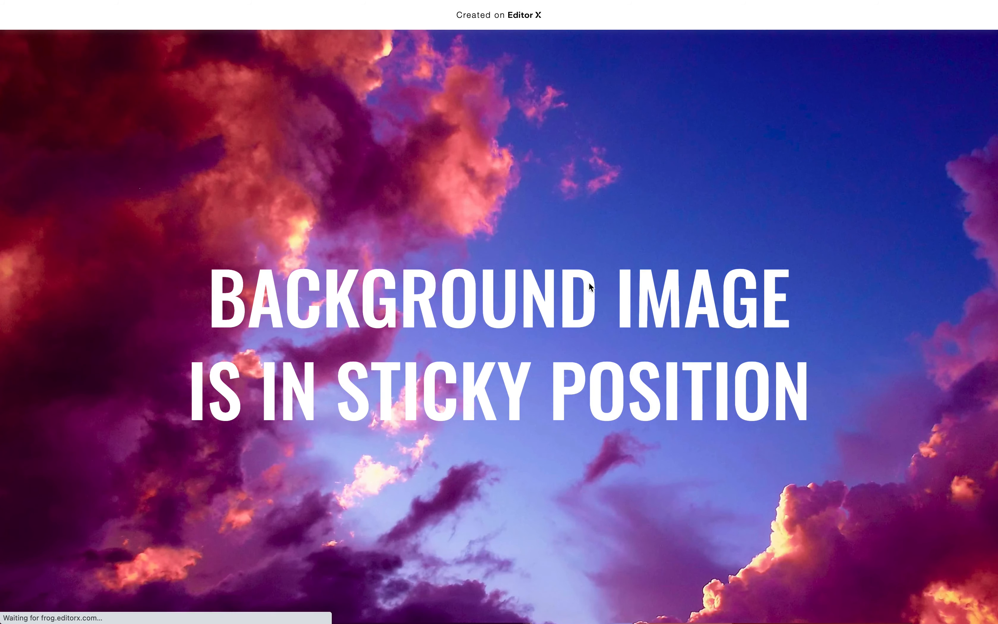
pyautogui.scroll(-5, 491, 215)
pyautogui.scroll(-8, 491, 214)
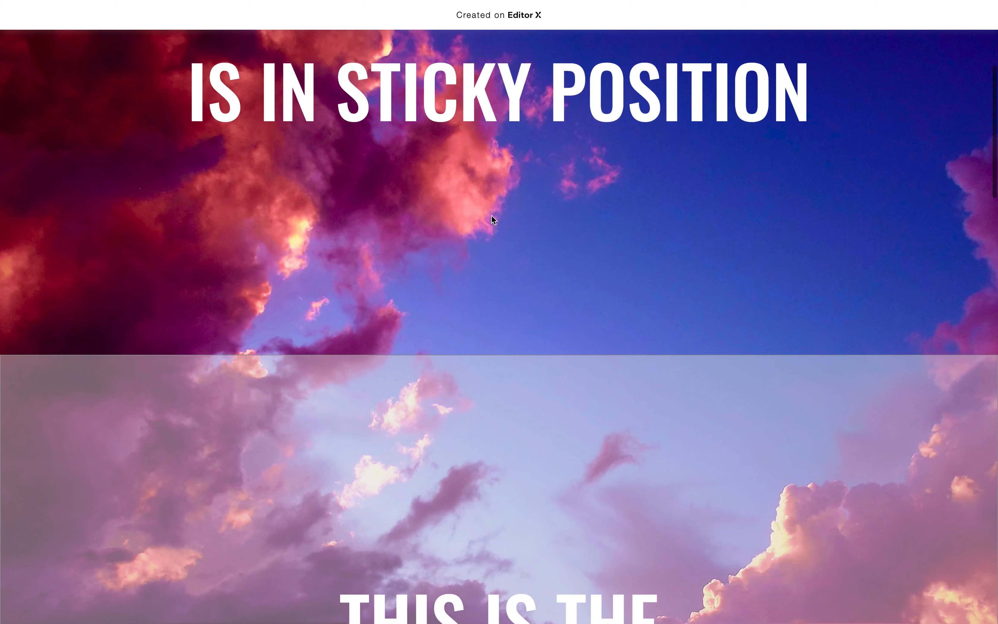
pyautogui.scroll(-3, 491, 214)
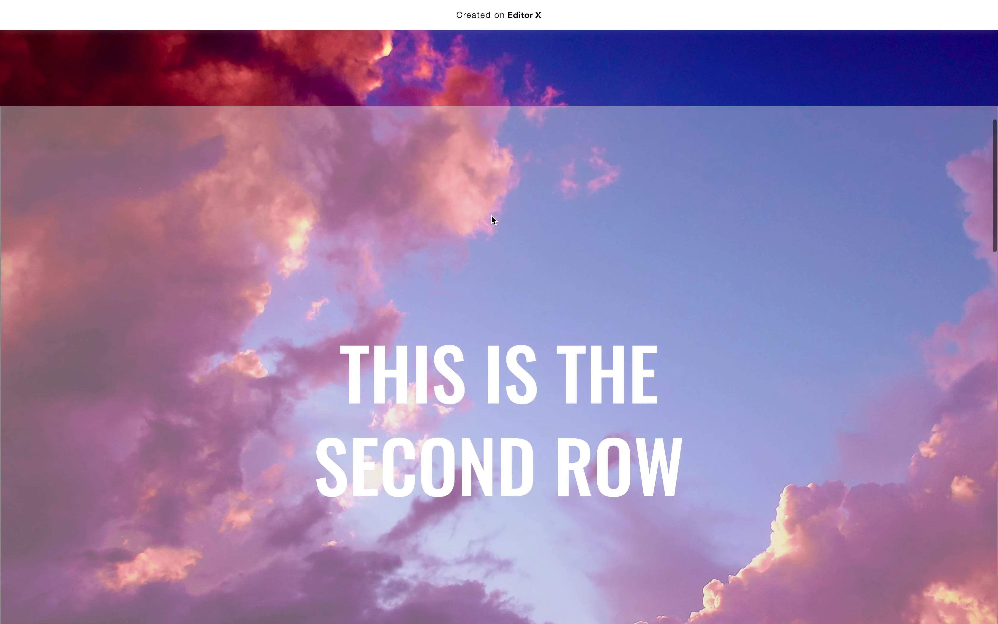
pyautogui.scroll(-2, 491, 215)
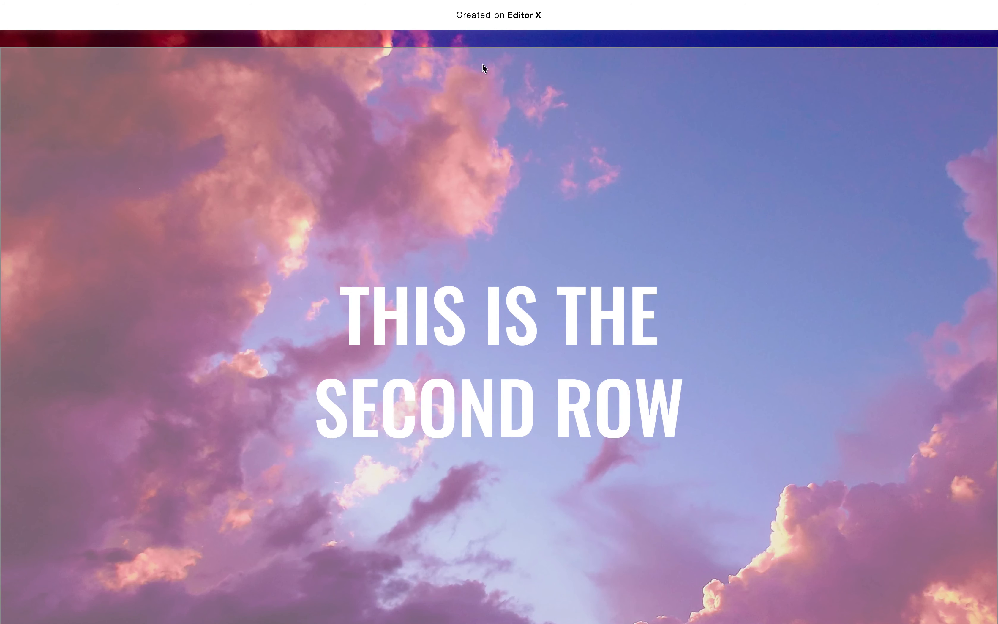
pyautogui.scroll(-3, 487, 58)
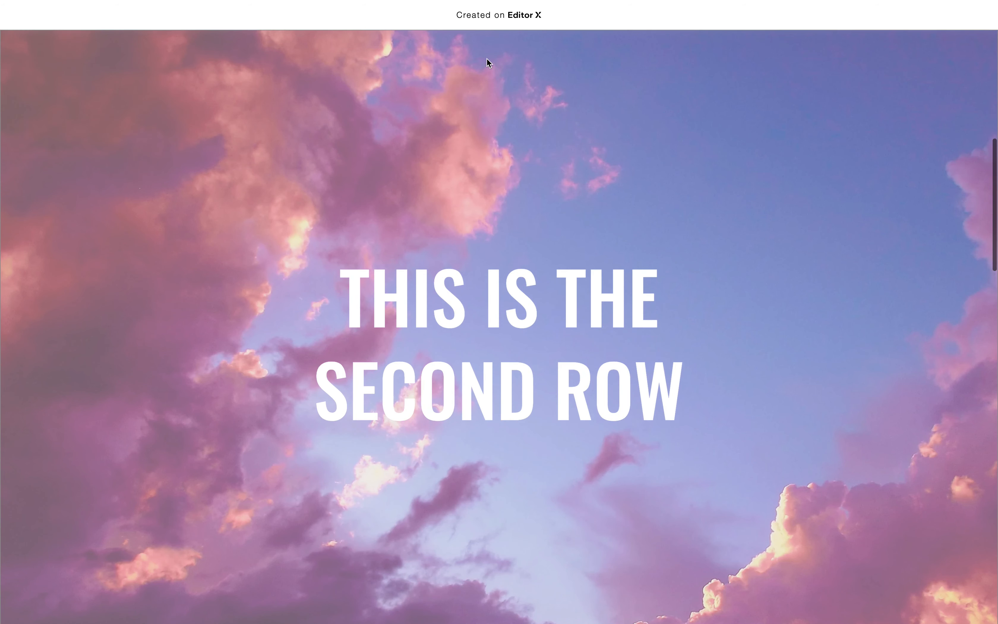
pyautogui.scroll(3, 487, 57)
pyautogui.scroll(-5, 486, 59)
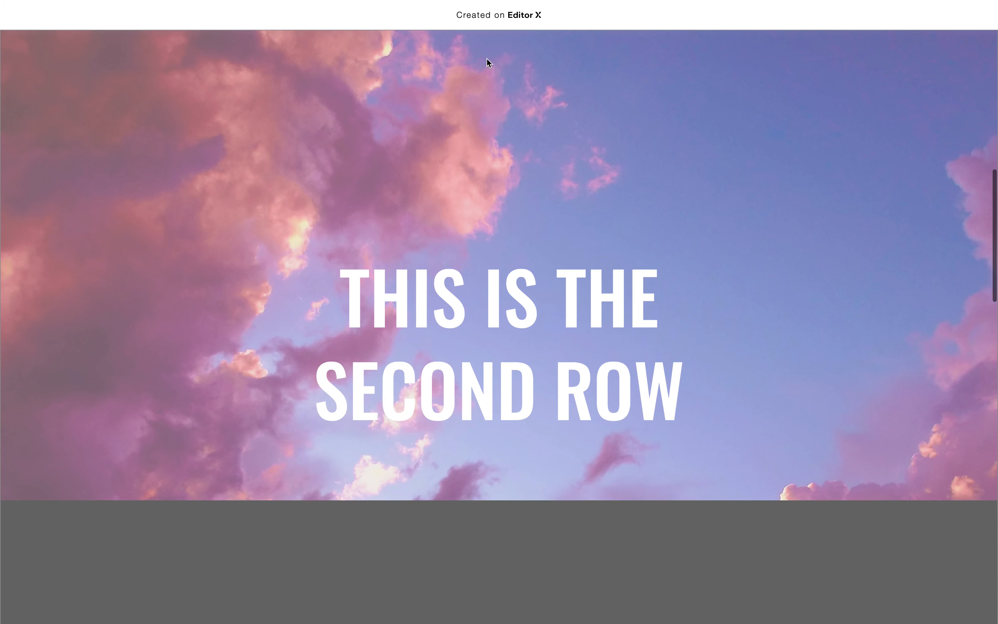
pyautogui.scroll(3, 487, 60)
pyautogui.scroll(-2, 487, 60)
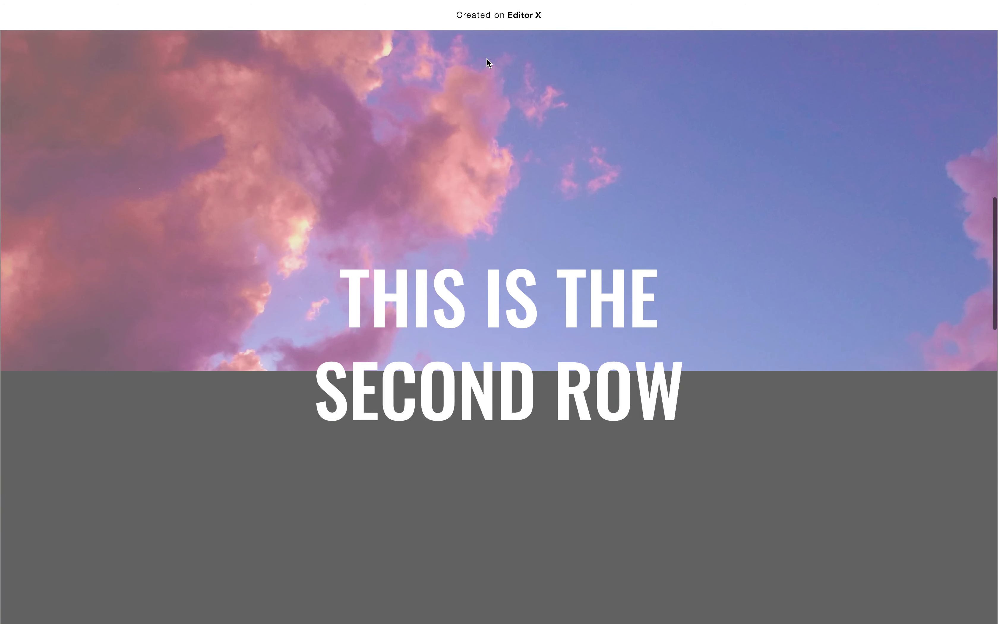
pyautogui.scroll(-3, 379, 377)
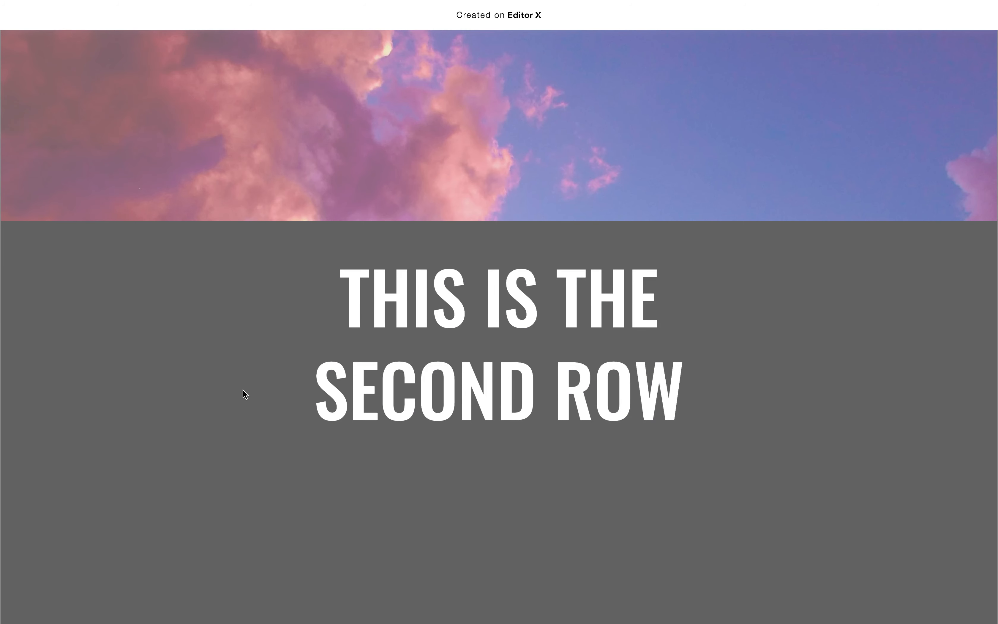
pyautogui.scroll(5, 243, 389)
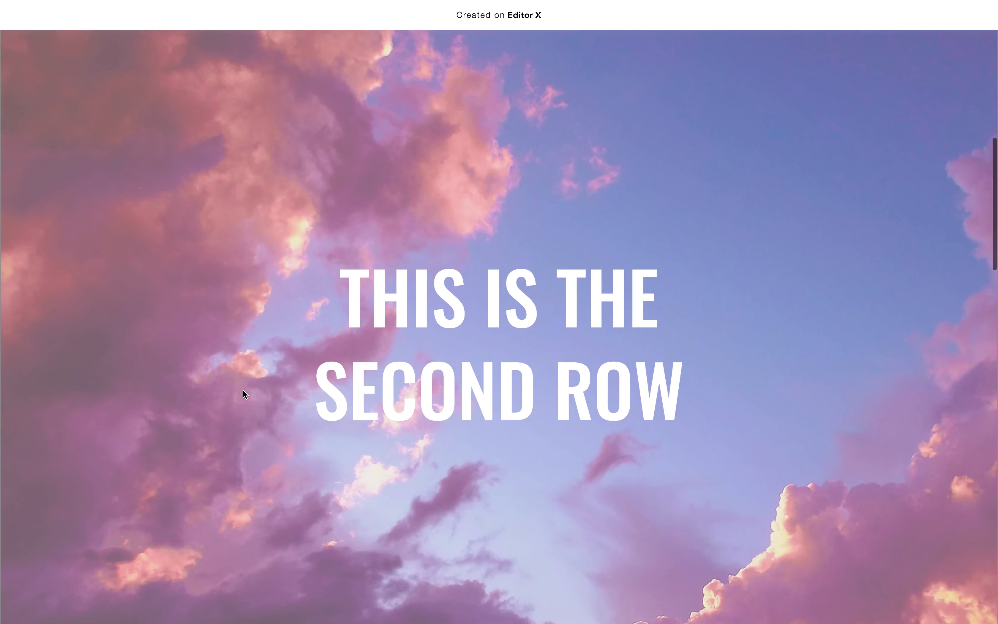
pyautogui.scroll(-4, 242, 379)
pyautogui.scroll(2, 243, 379)
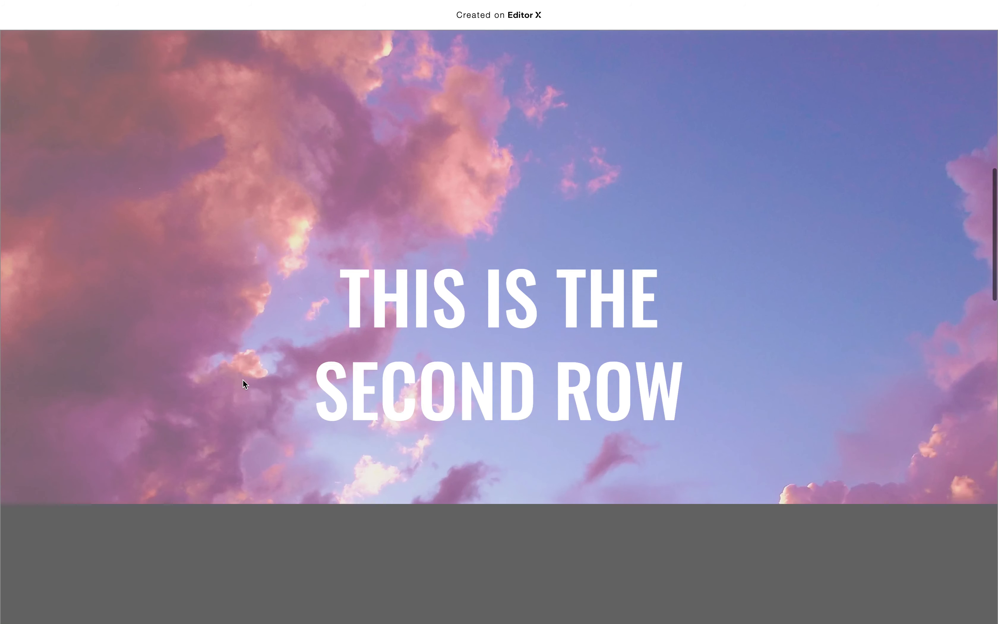
pyautogui.scroll(3, 242, 380)
# Return to the editor, dismiss the publish dialog and inspect the section's layer order and the second-row container's contents
pyautogui.hotkey('ctrl', 'Left')
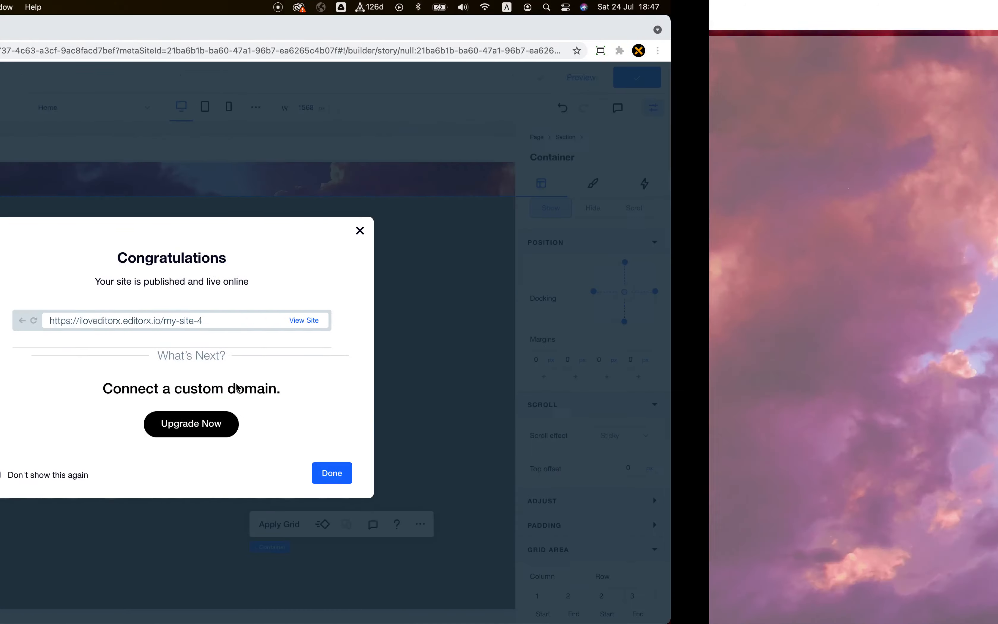
pyautogui.click(160, 312)
pyautogui.scroll(3, 160, 312)
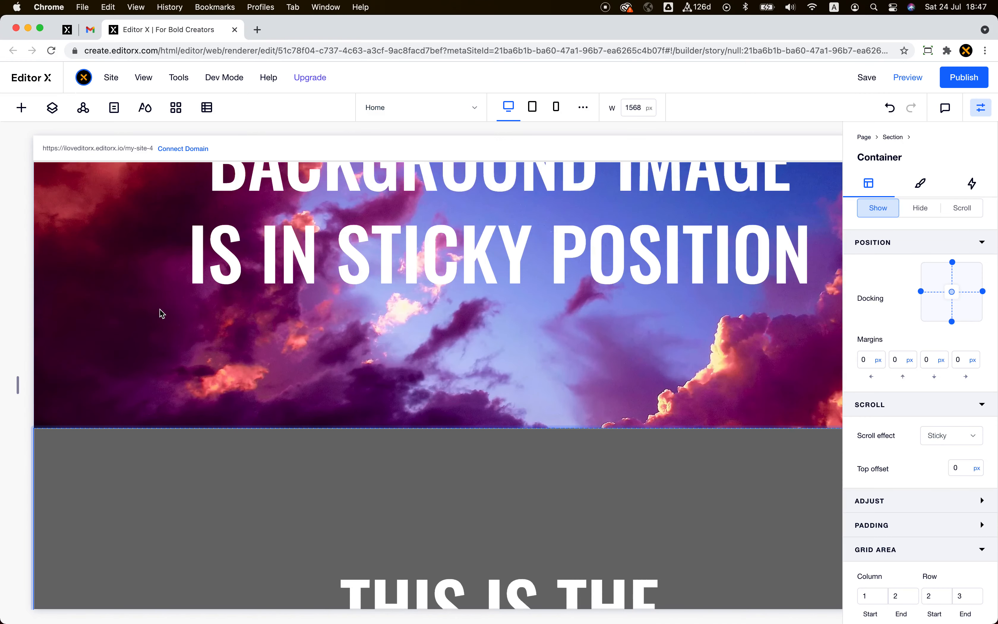
pyautogui.scroll(-3, 161, 312)
pyautogui.click(52, 108)
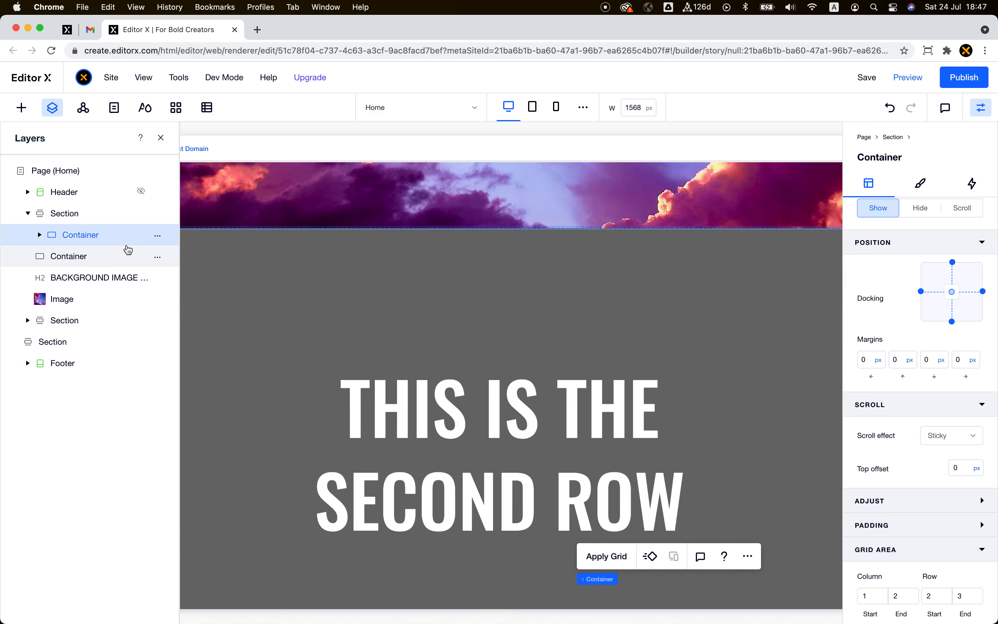
pyautogui.click(40, 234)
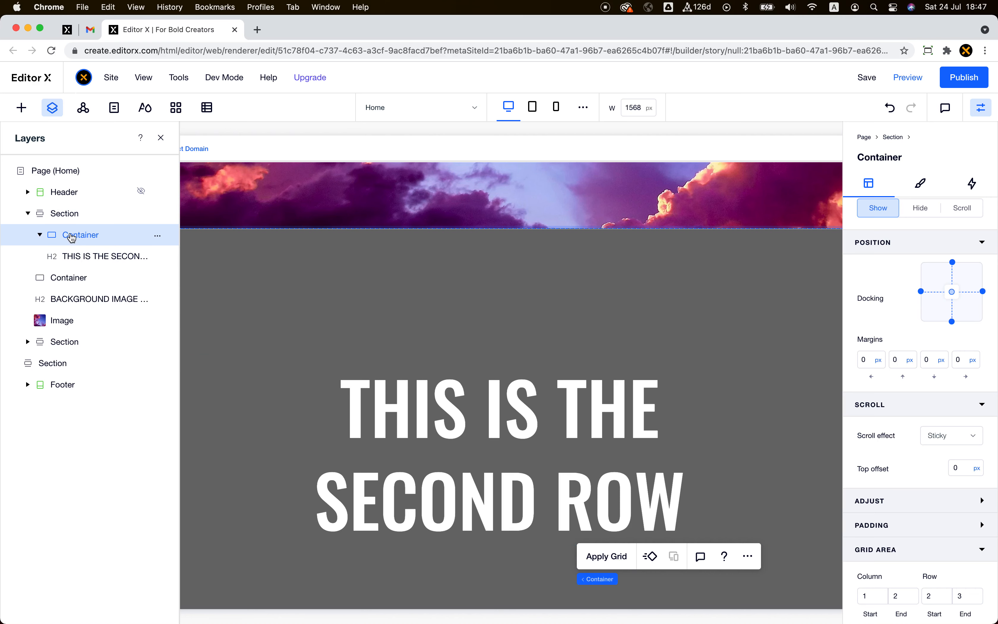
pyautogui.click(40, 235)
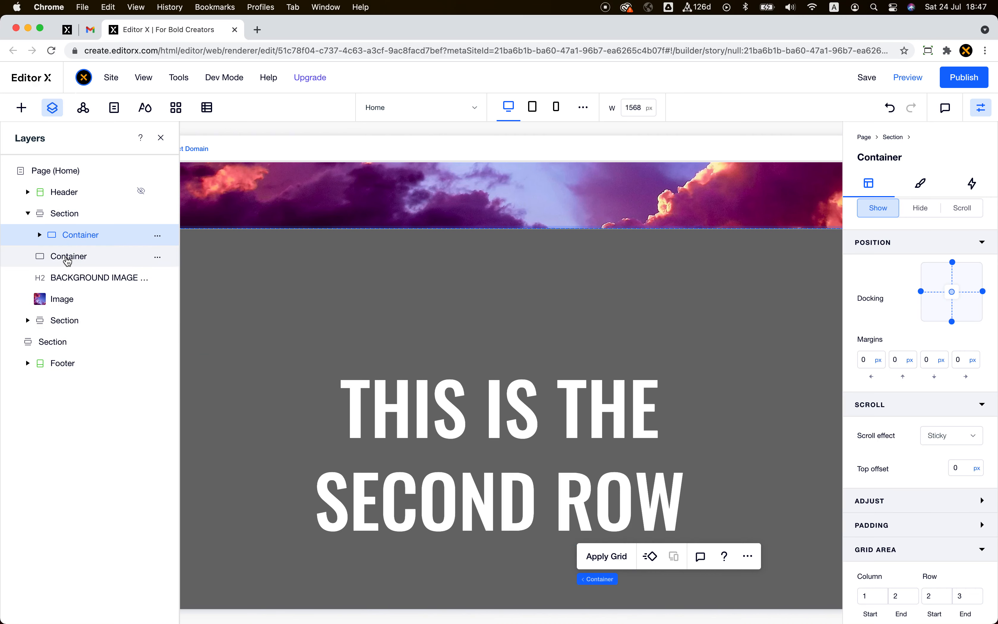
# Rename the third-row container as "Black container" and place it above the second-row container in the layer order
pyautogui.doubleClick(68, 260)
pyautogui.write('Bla')
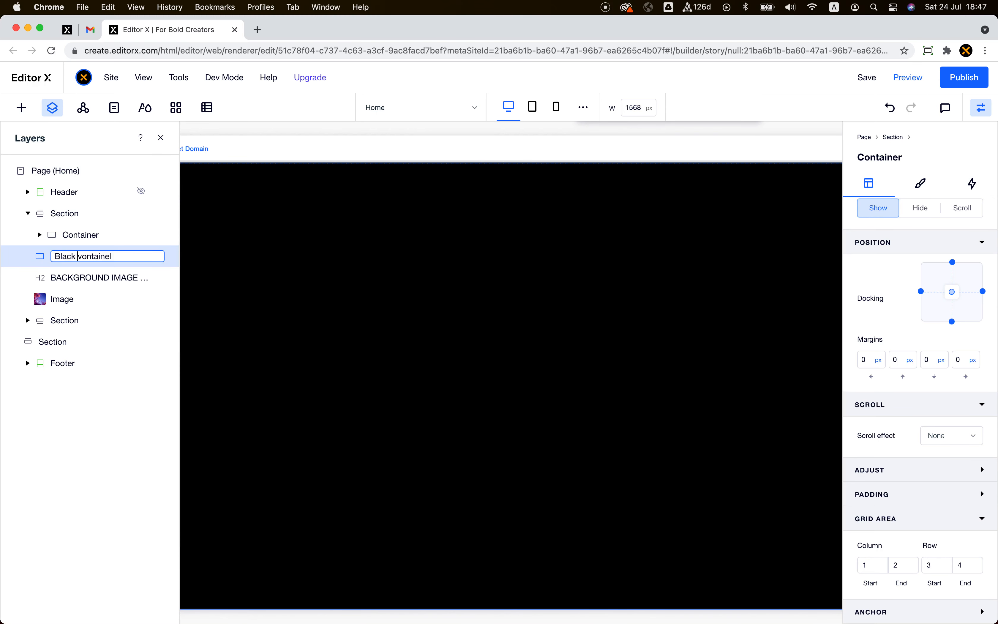
pyautogui.write('c')
pyautogui.press('Return')
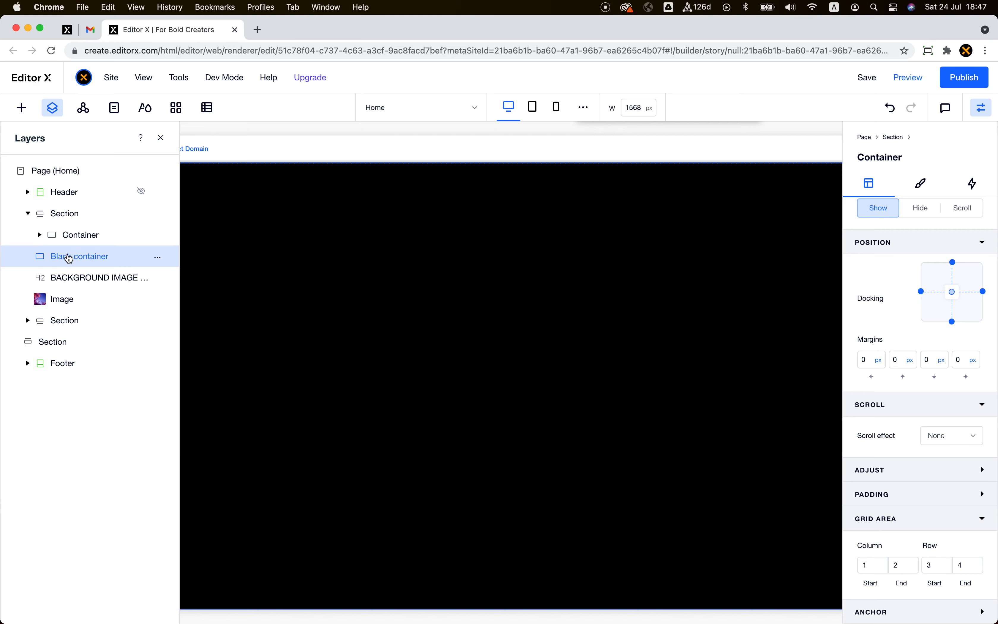
pyautogui.moveTo(69, 259); pyautogui.dragTo(68, 237)
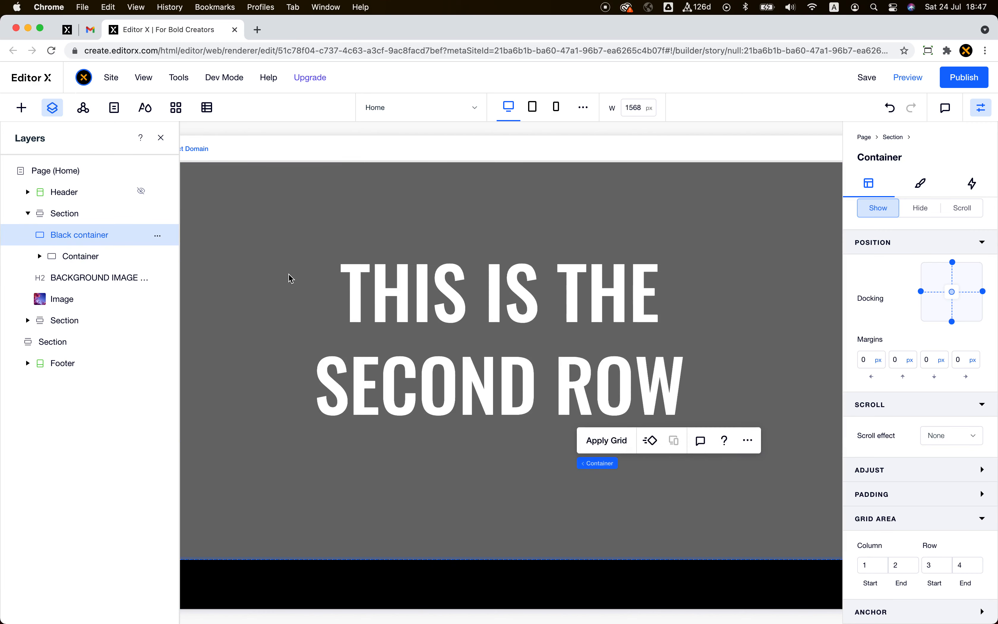
# Copy the second-row text and paste the copy into the black third-row container
pyautogui.click(615, 308)
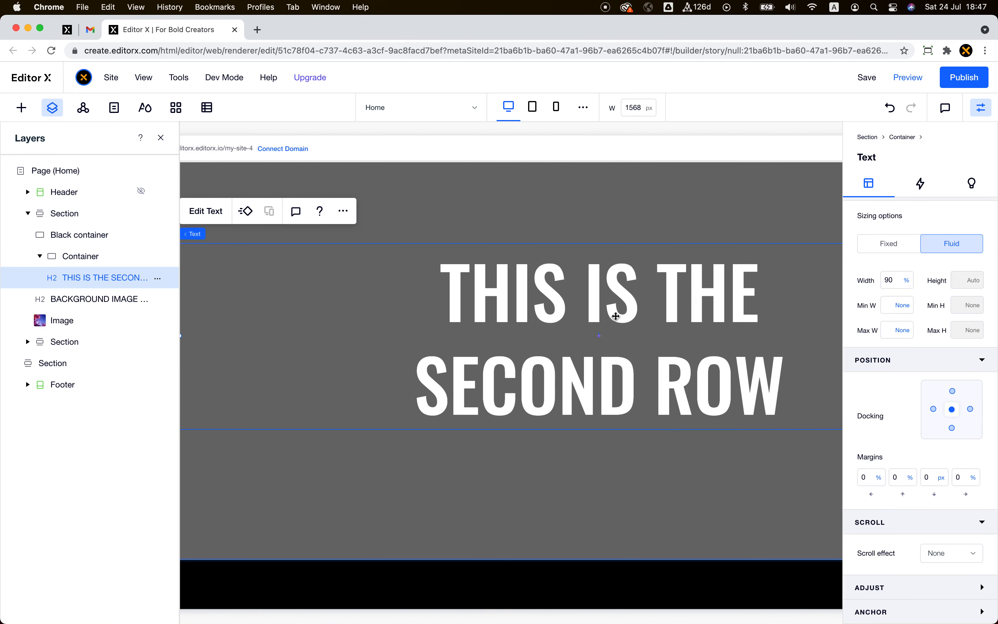
pyautogui.rightClick(615, 307)
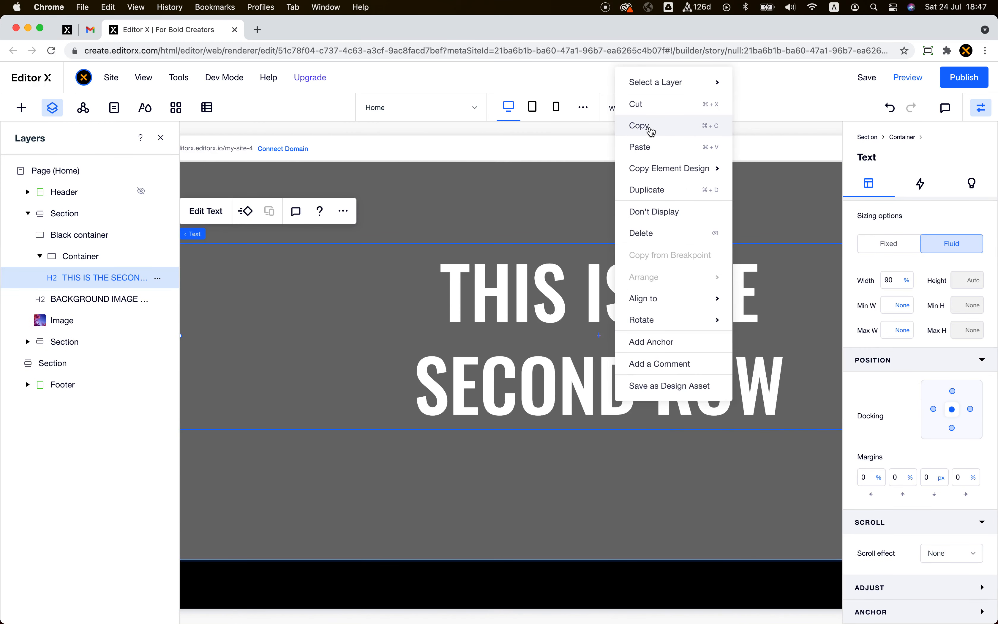
pyautogui.click(652, 128)
pyautogui.click(521, 383)
pyautogui.rightClick(524, 385)
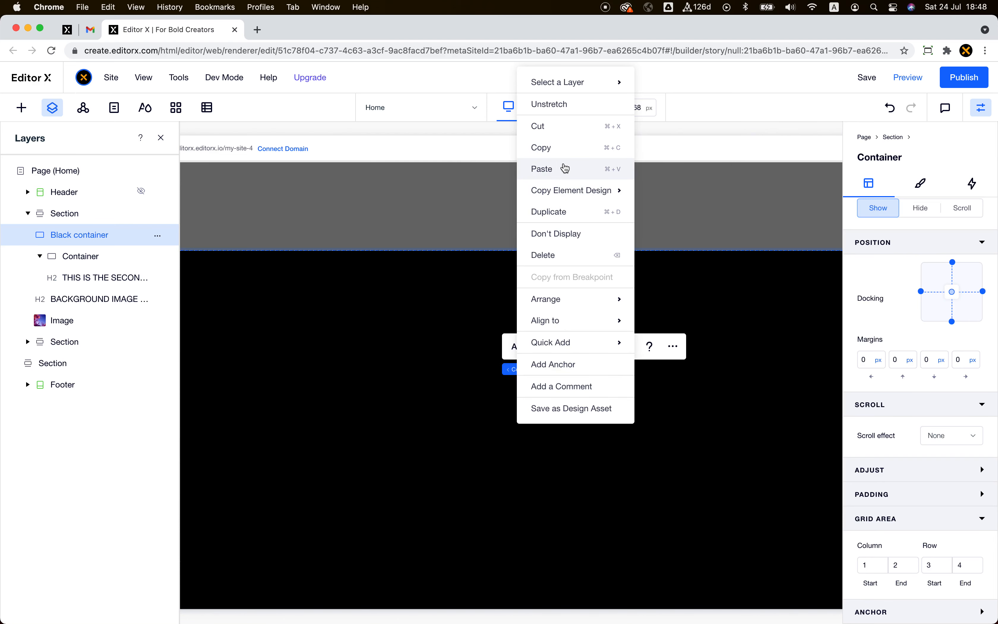
pyautogui.click(566, 168)
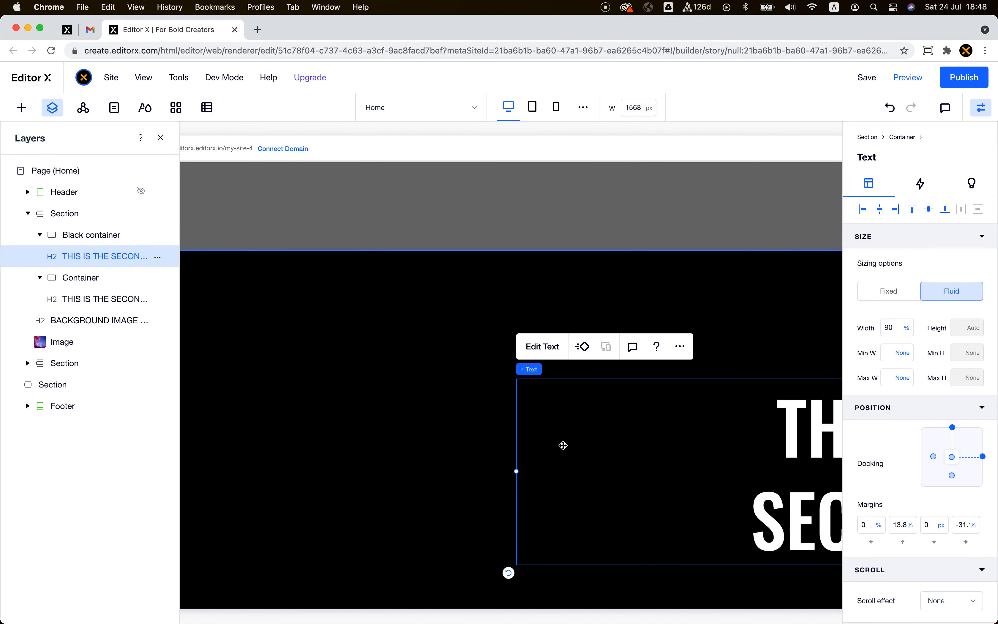
# Dock the pasted text to the centre of the black container and set its top margin to 0%
pyautogui.click(984, 457)
pyautogui.click(899, 526)
pyautogui.write('0')
pyautogui.press('Tab')
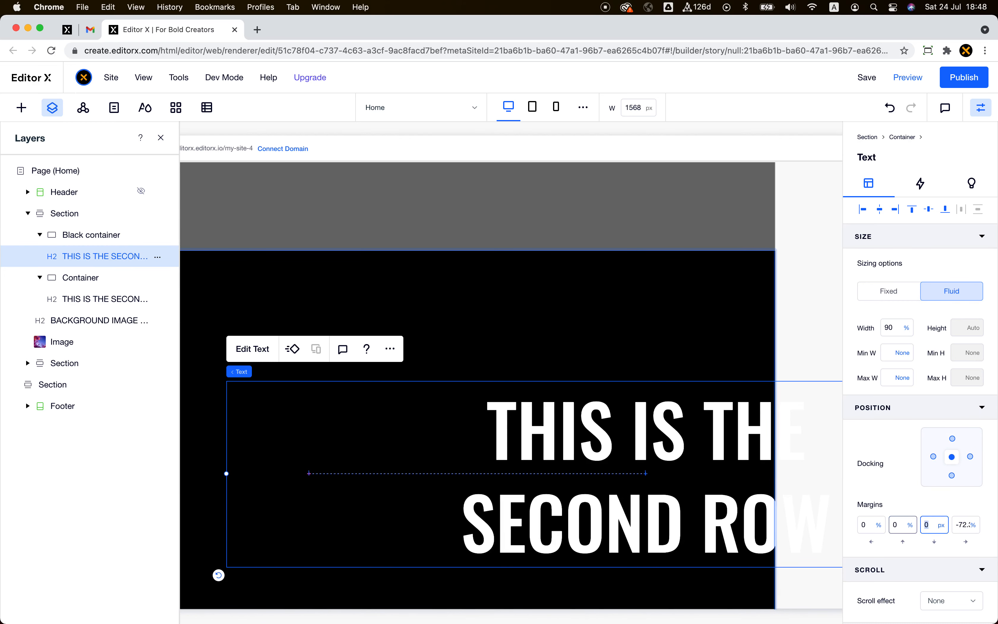
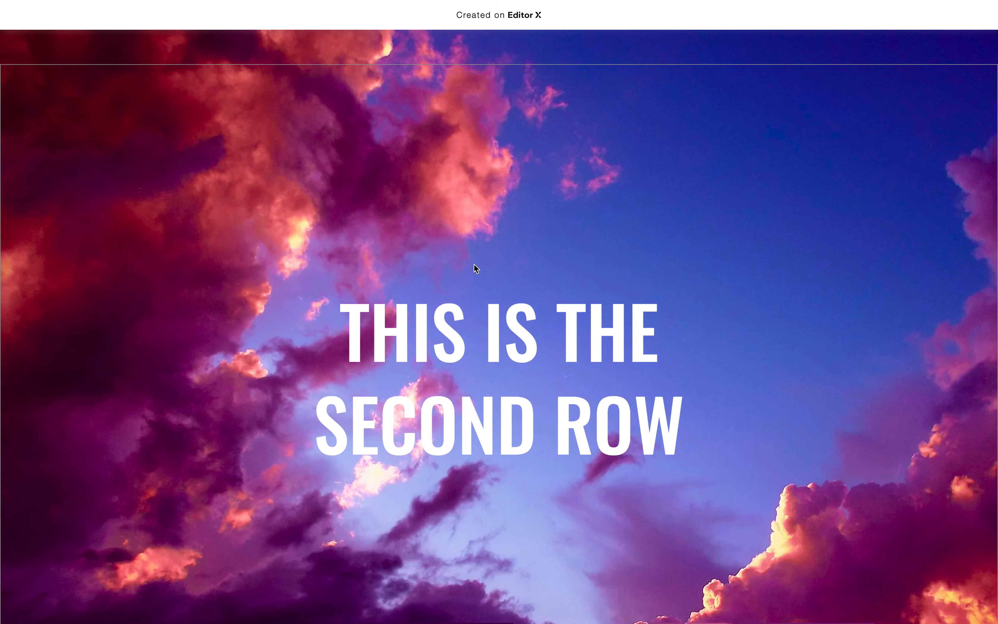
# Examine on the live page how the second-row text sticks and the black "LET'S START" container overlaps it while scrolling
pyautogui.scroll(-1, 474, 267)
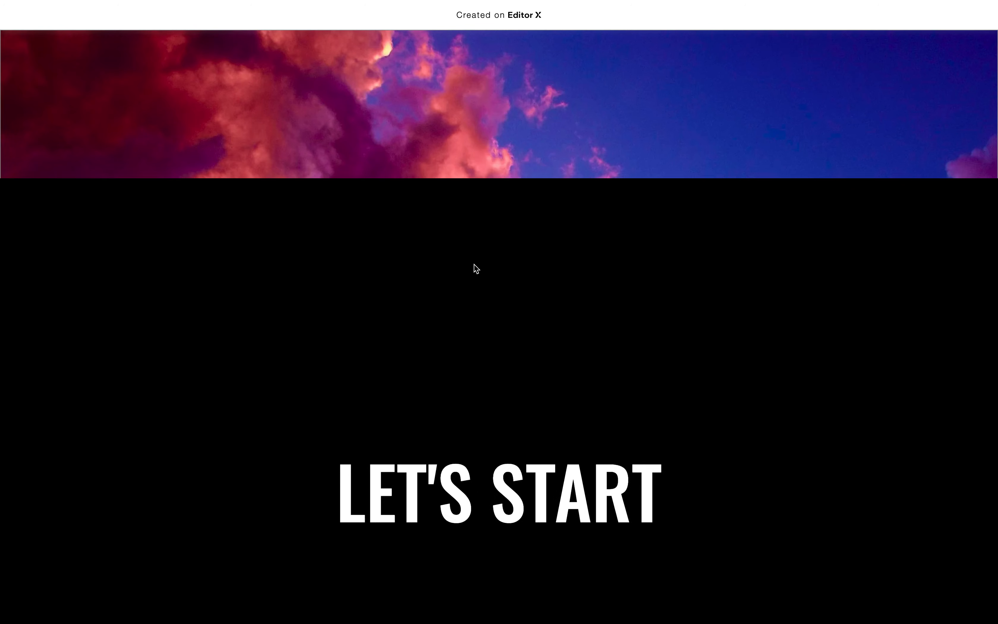
pyautogui.scroll(-3, 475, 264)
pyautogui.scroll(12, 474, 264)
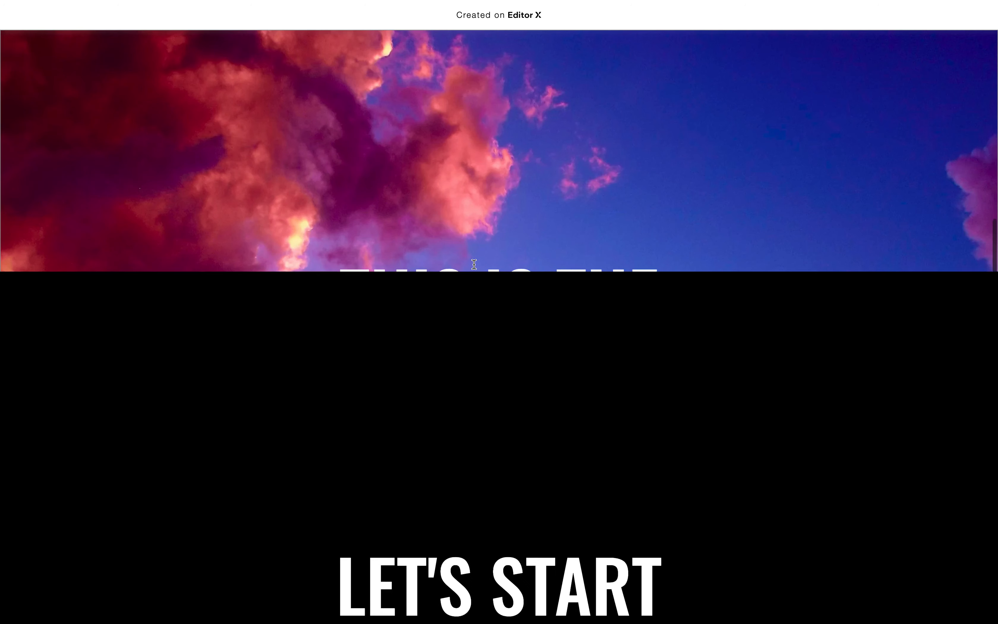
pyautogui.scroll(12, 475, 264)
pyautogui.scroll(-10, 474, 264)
pyautogui.scroll(-5, 474, 265)
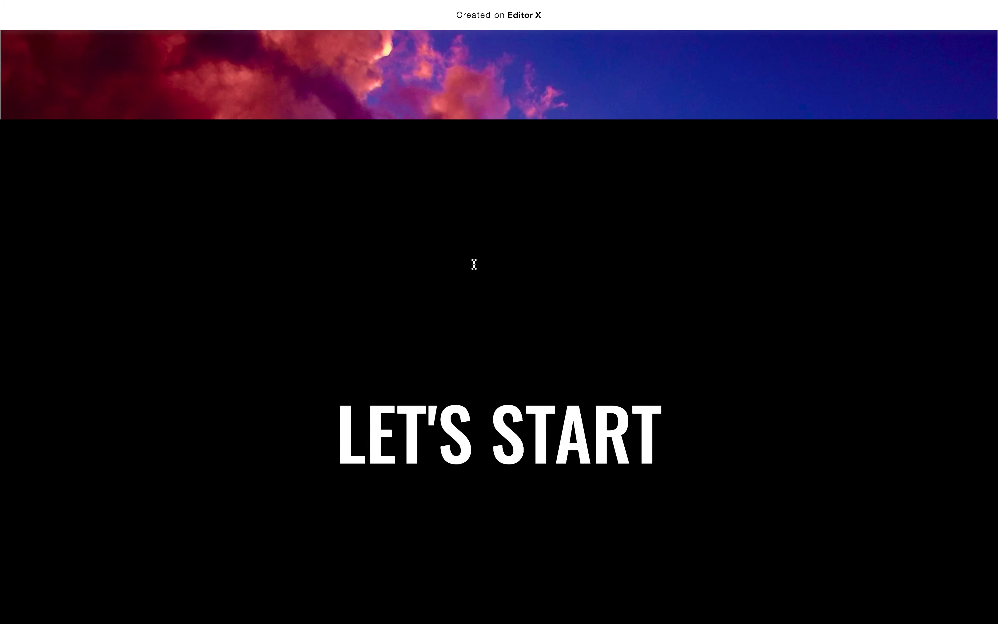
pyautogui.scroll(-3, 476, 269)
pyautogui.scroll(10, 476, 269)
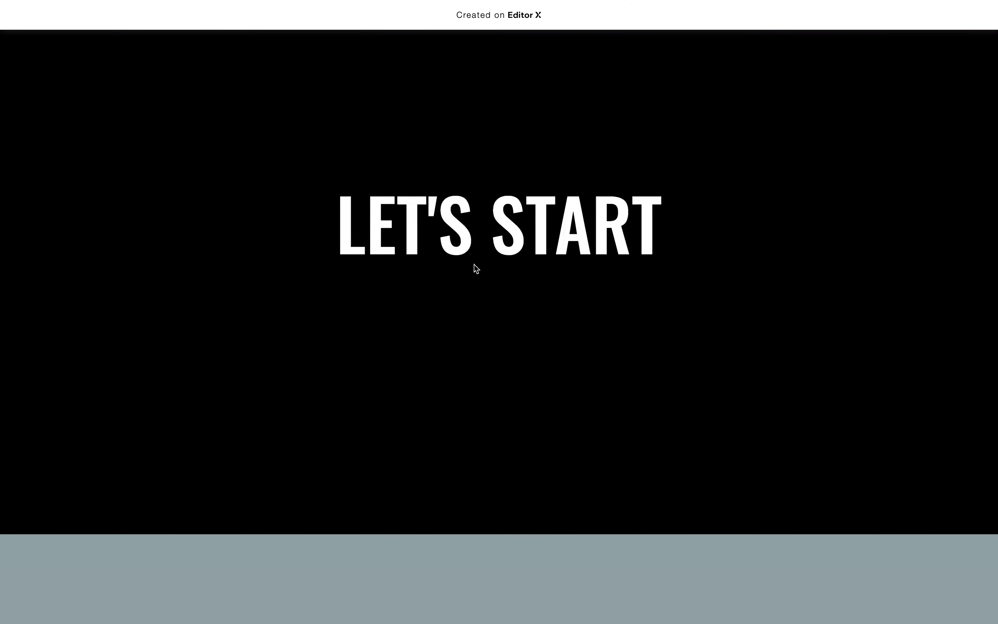
pyautogui.scroll(8, 474, 264)
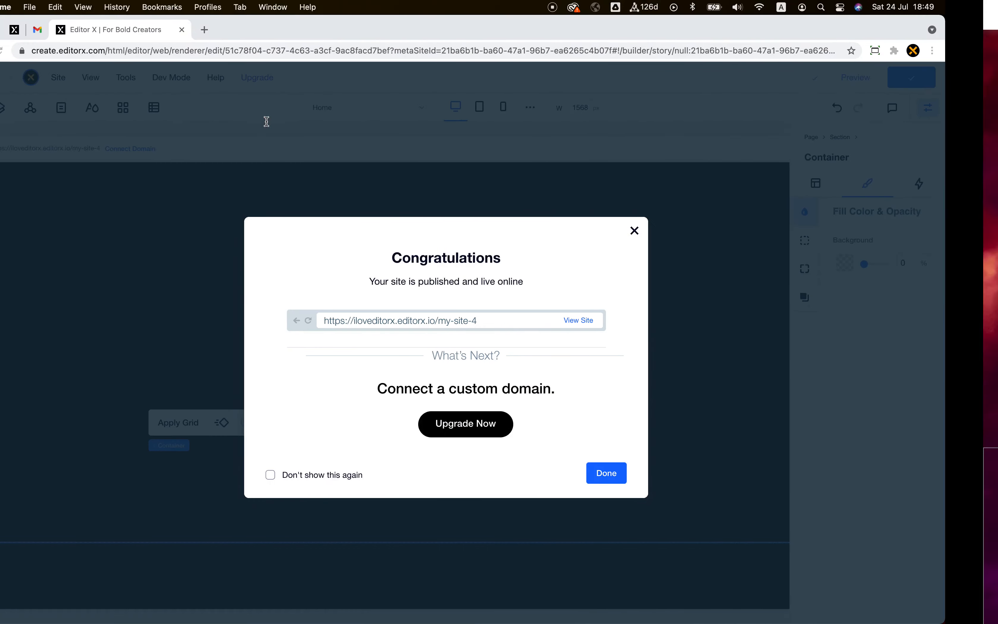
# Return to the editor, dismiss the publish dialog and set the second-row container's border width to 0 px
pyautogui.click(214, 355)
pyautogui.scroll(8, 214, 354)
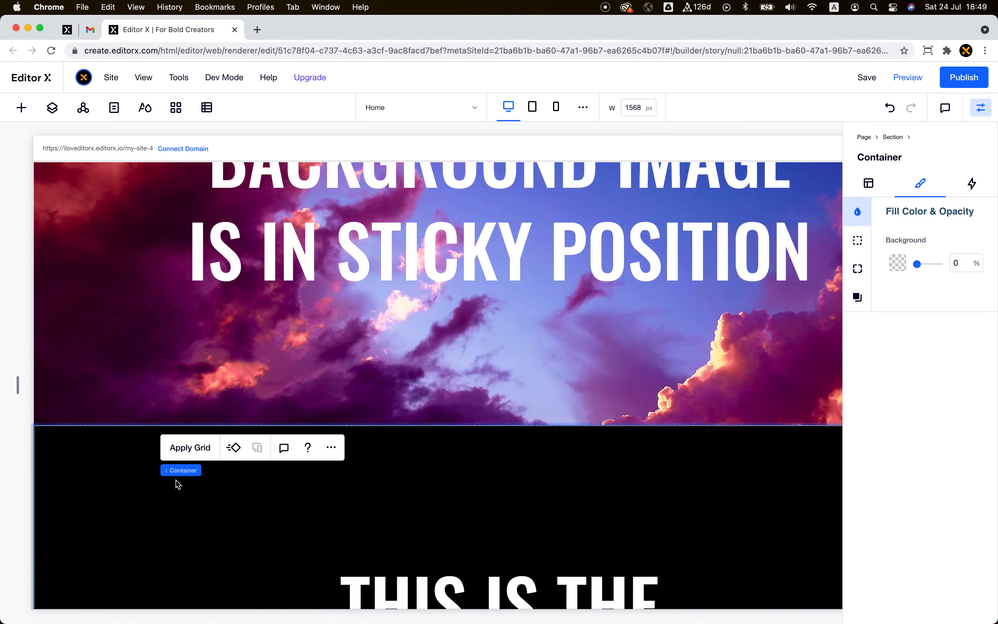
pyautogui.click(850, 245)
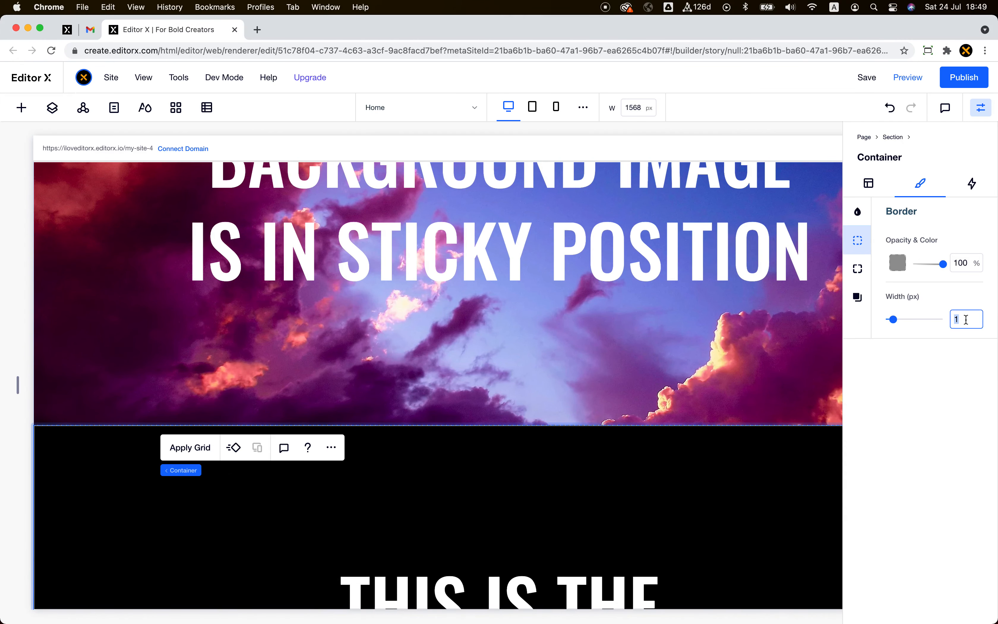
pyautogui.write('0')
# Publish the site and reload the live page
pyautogui.scroll(-15, 797, 327)
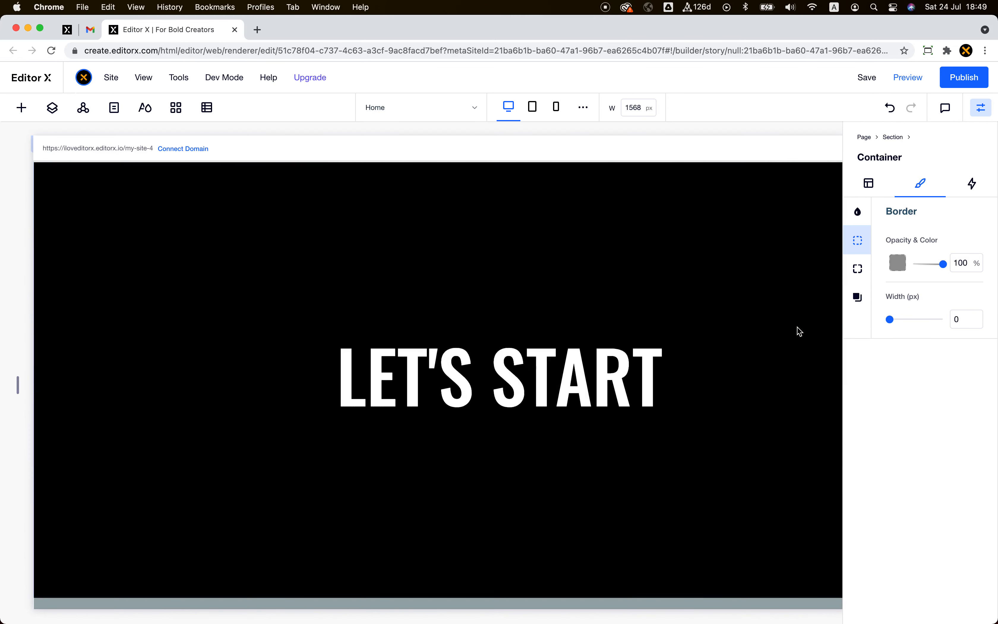
pyautogui.scroll(10, 595, 263)
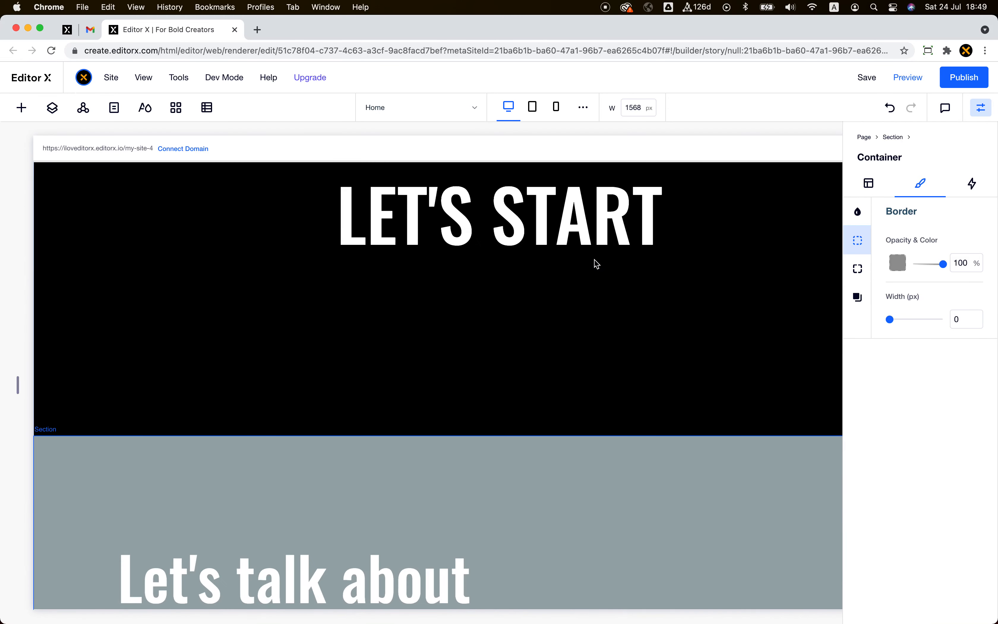
pyautogui.click(965, 79)
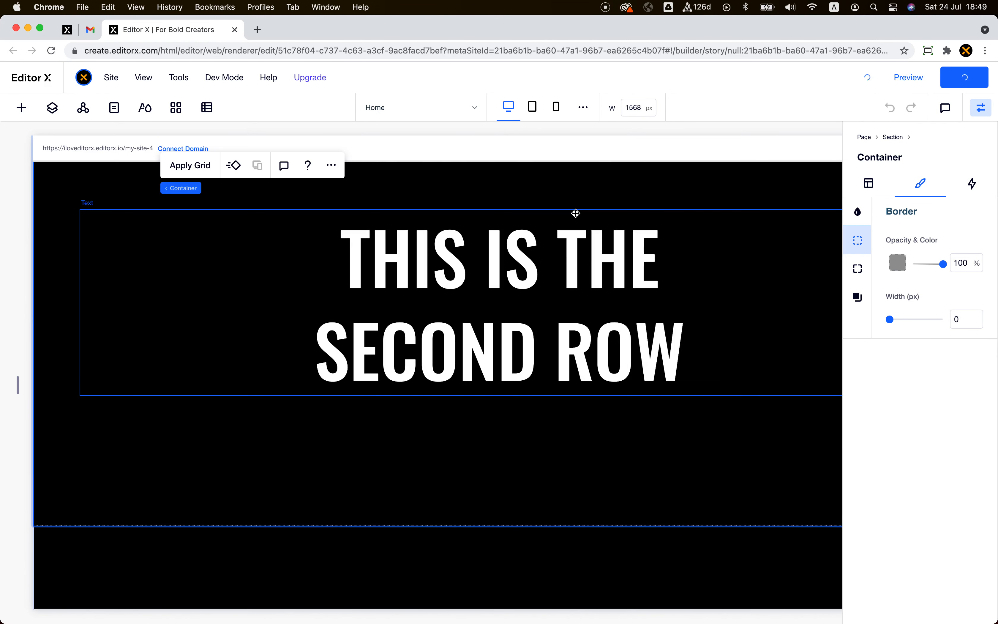
pyautogui.hotkey('ctrl', 'Right')
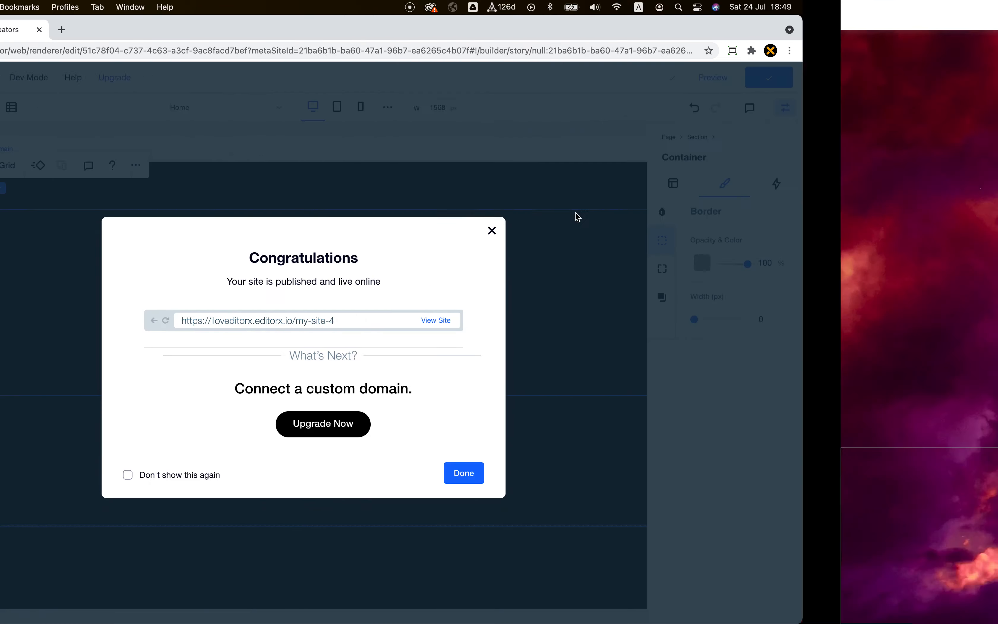
pyautogui.press('super+r')
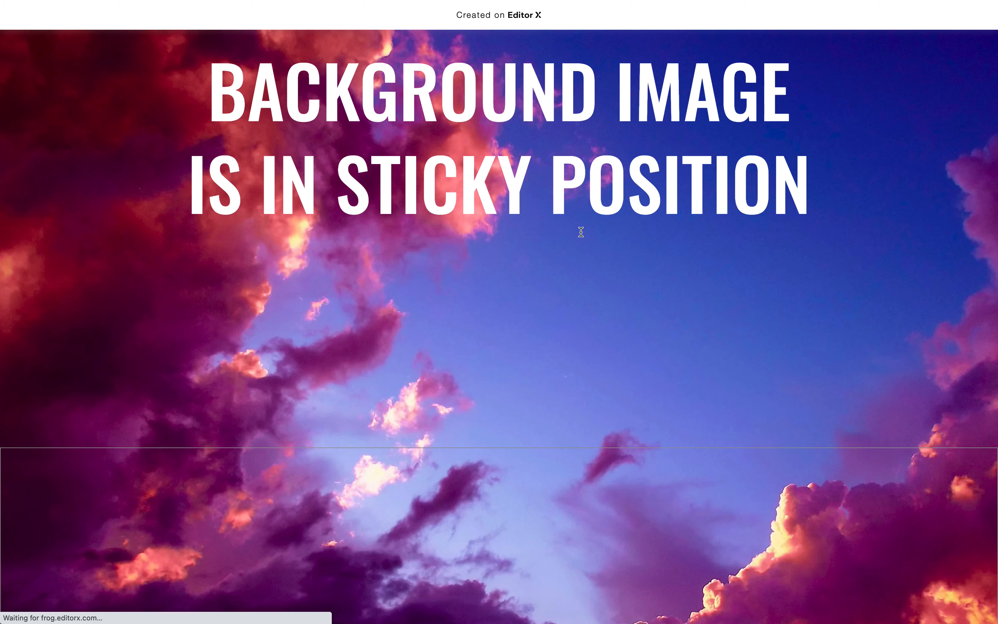
# Examine the borderless second-row container on the live page and how the black container scrolls over it
pyautogui.scroll(5, 582, 232)
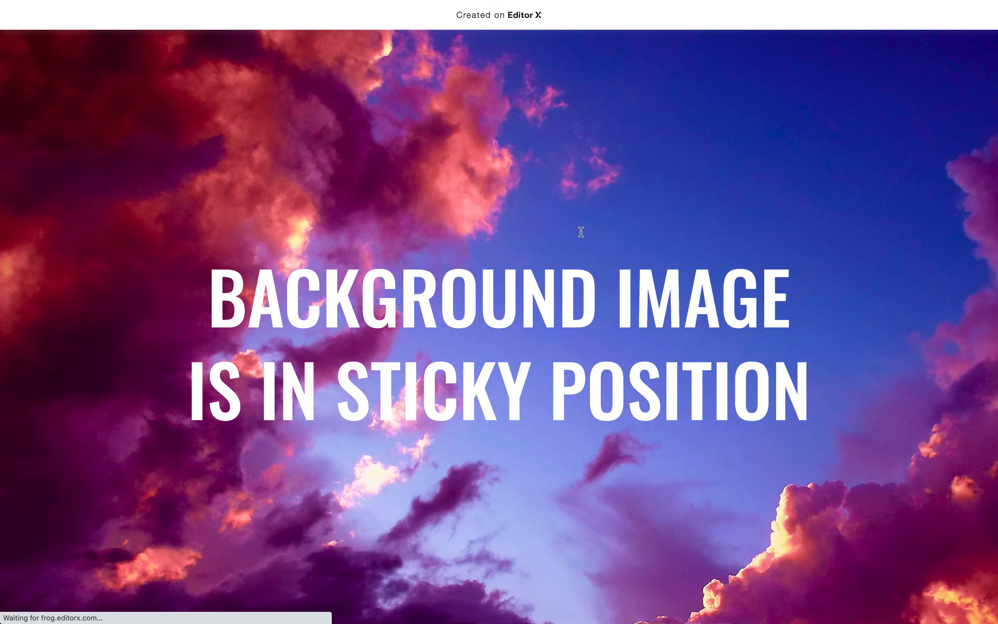
pyautogui.scroll(-1, 537, 203)
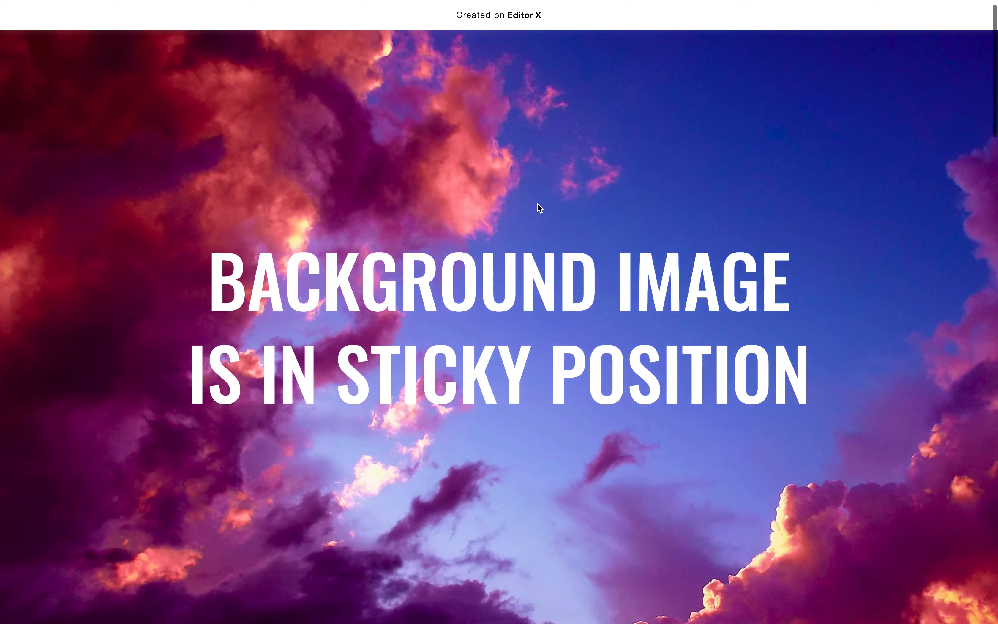
pyautogui.scroll(-5, 537, 203)
pyautogui.scroll(-5, 538, 203)
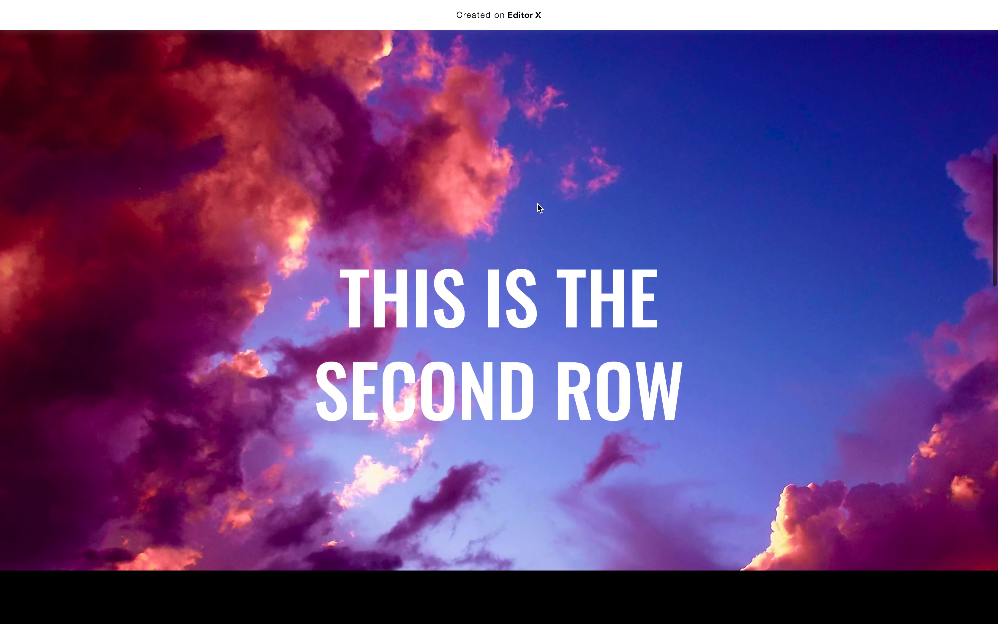
pyautogui.scroll(-10, 537, 203)
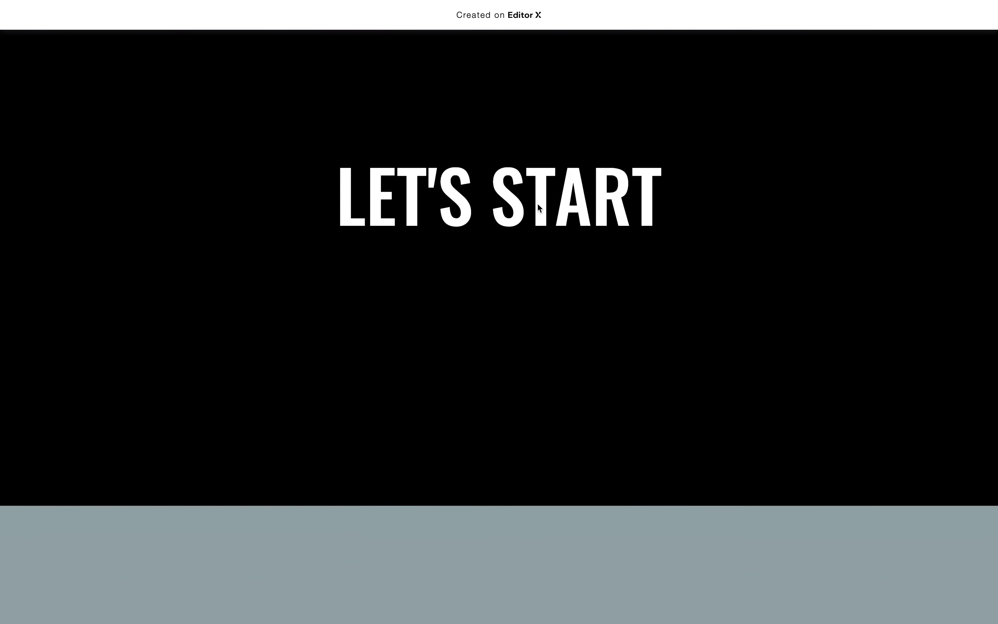
pyautogui.scroll(15, 538, 203)
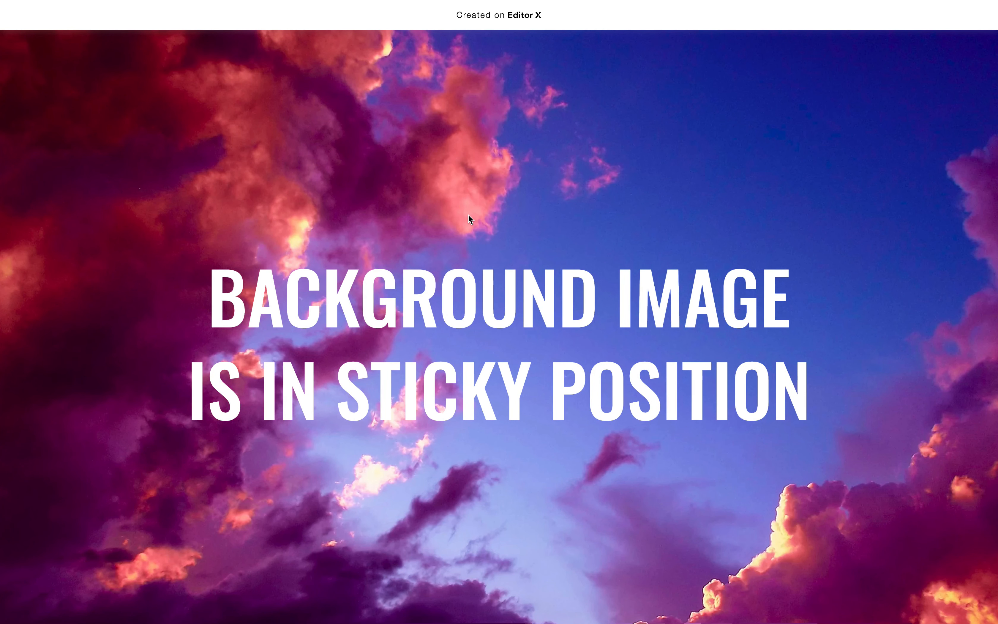
pyautogui.scroll(-7, 467, 214)
pyautogui.scroll(-10, 468, 214)
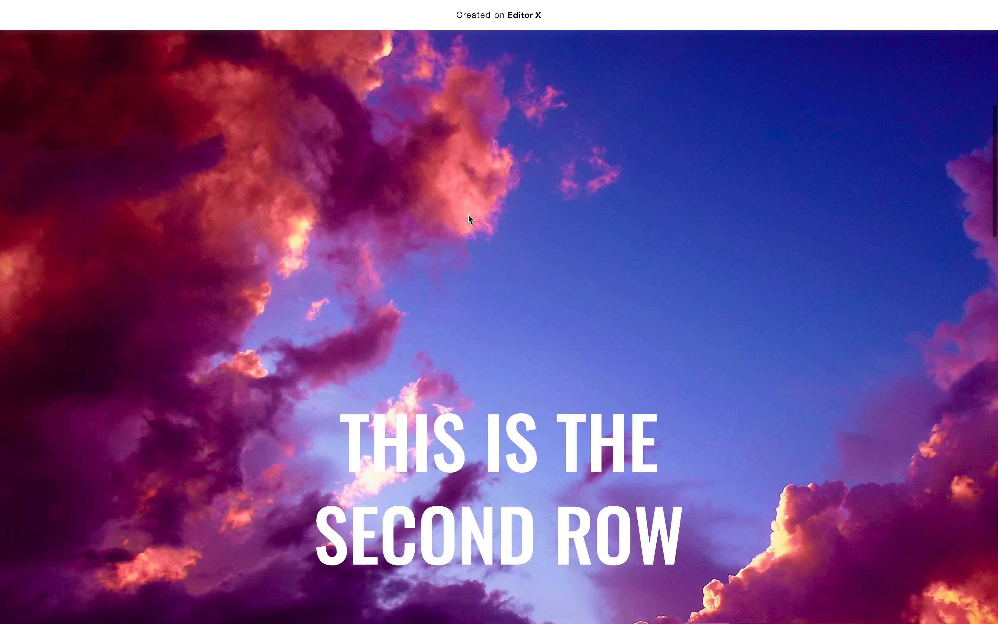
pyautogui.scroll(-10, 468, 215)
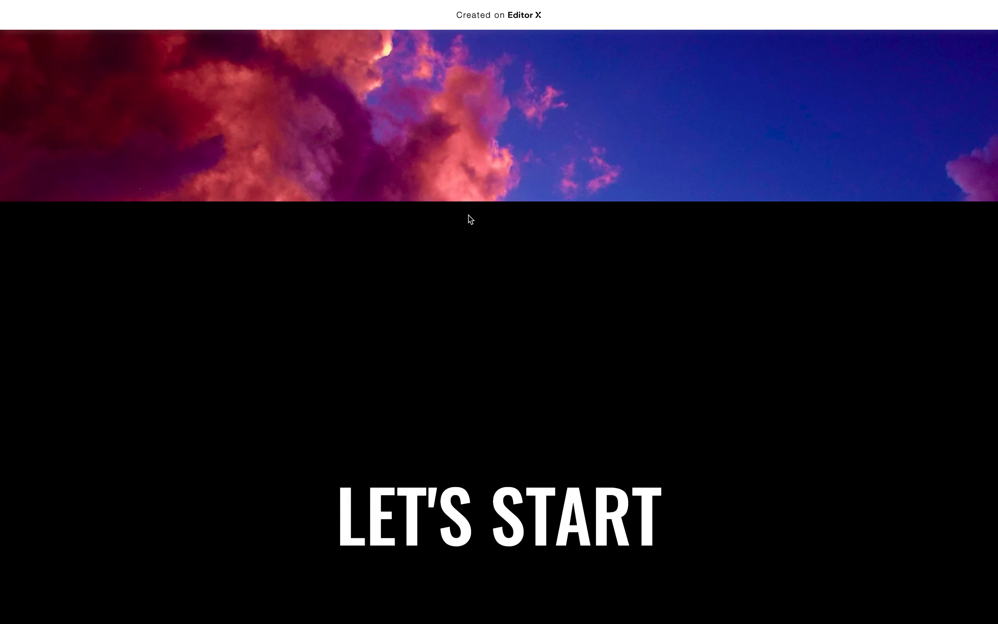
pyautogui.scroll(13, 468, 214)
pyautogui.scroll(10, 469, 214)
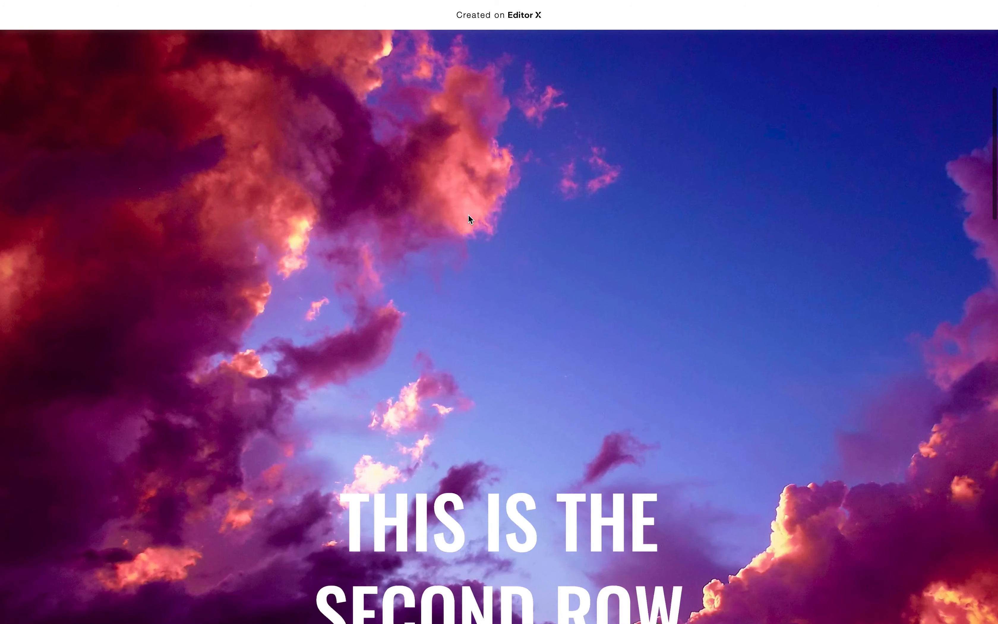
pyautogui.scroll(-10, 469, 215)
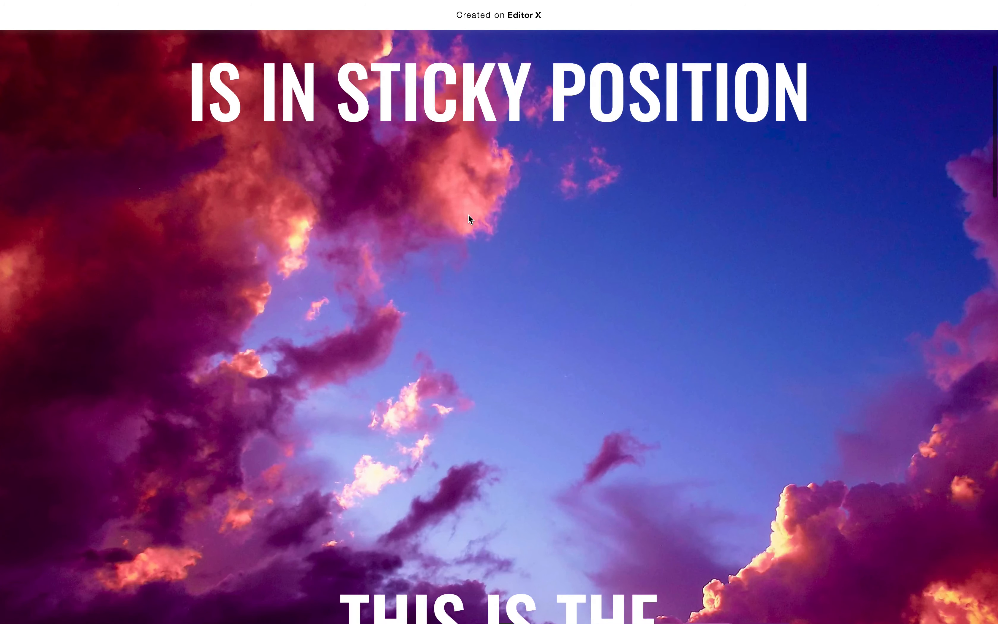
pyautogui.scroll(10, 467, 214)
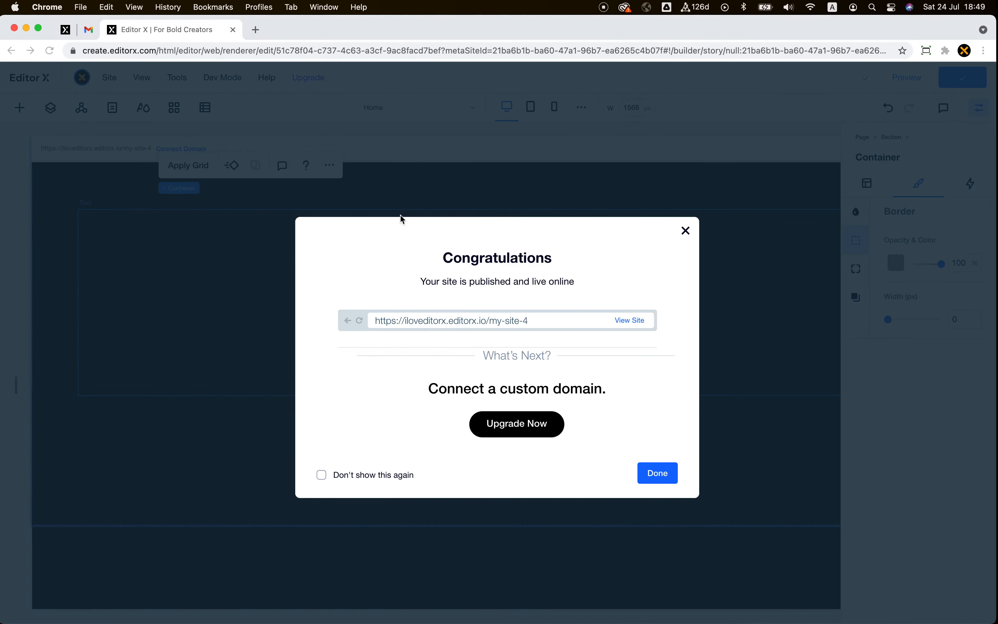
# Return to the editor, dismiss the publish dialog and open the grid of the section holding the background image for adjustment
pyautogui.click(183, 225)
pyautogui.scroll(10, 226, 322)
pyautogui.scroll(3, 226, 322)
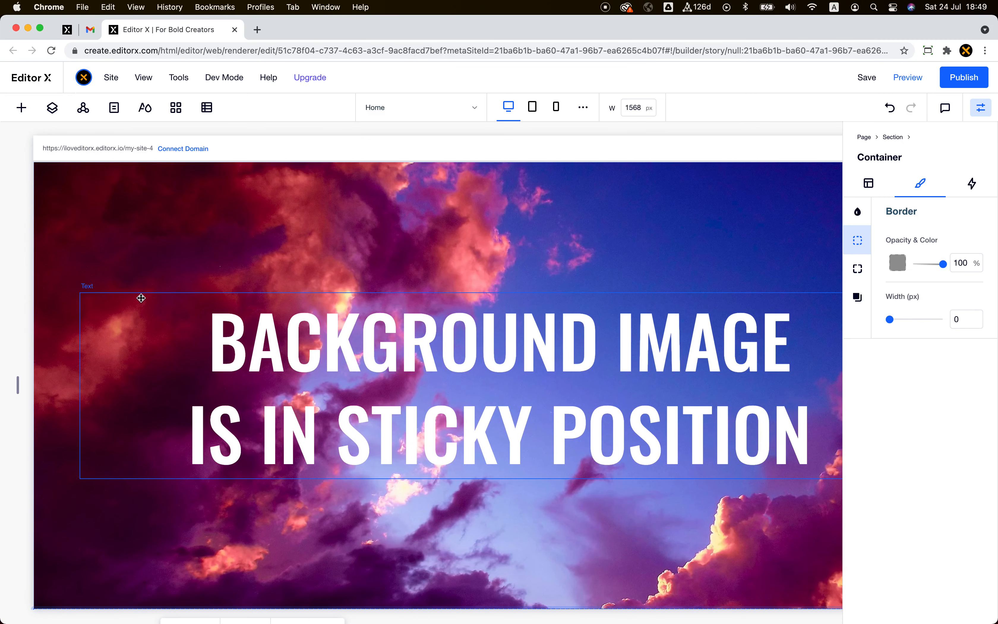
pyautogui.click(153, 311)
pyautogui.moveTo(102, 284)
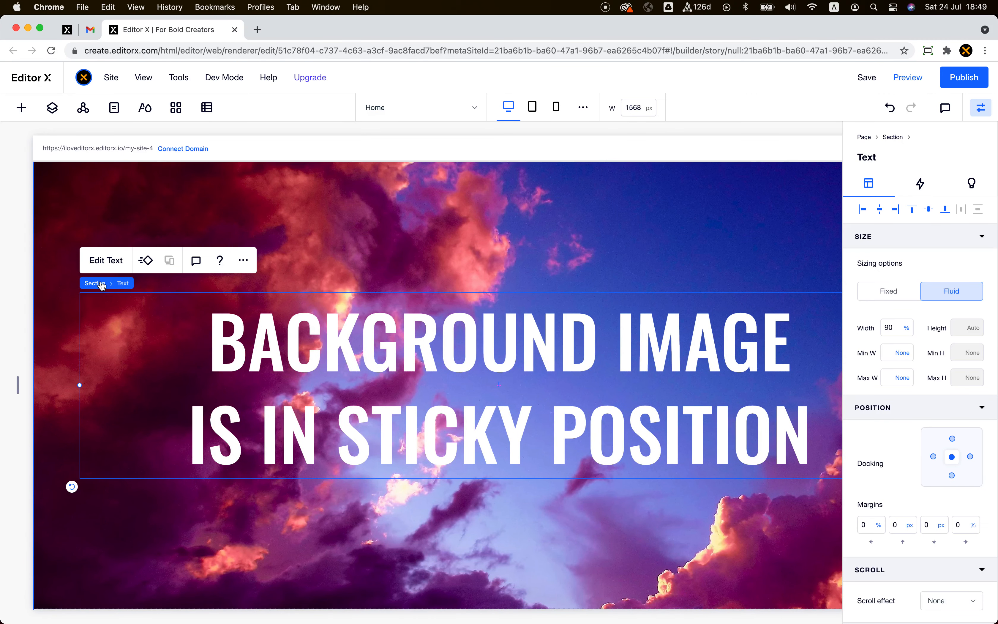
pyautogui.click(102, 285)
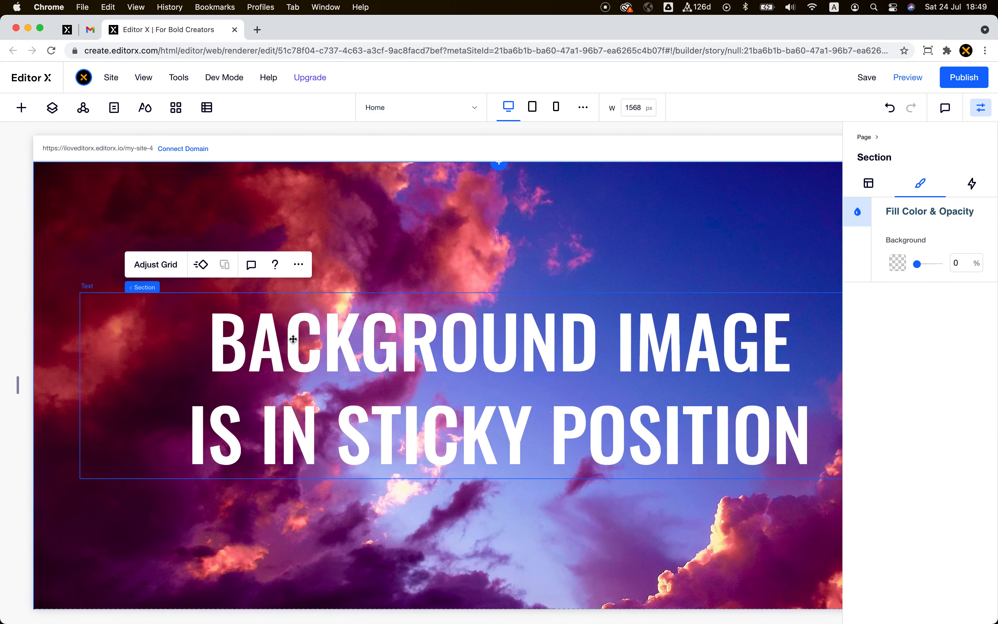
pyautogui.click(165, 265)
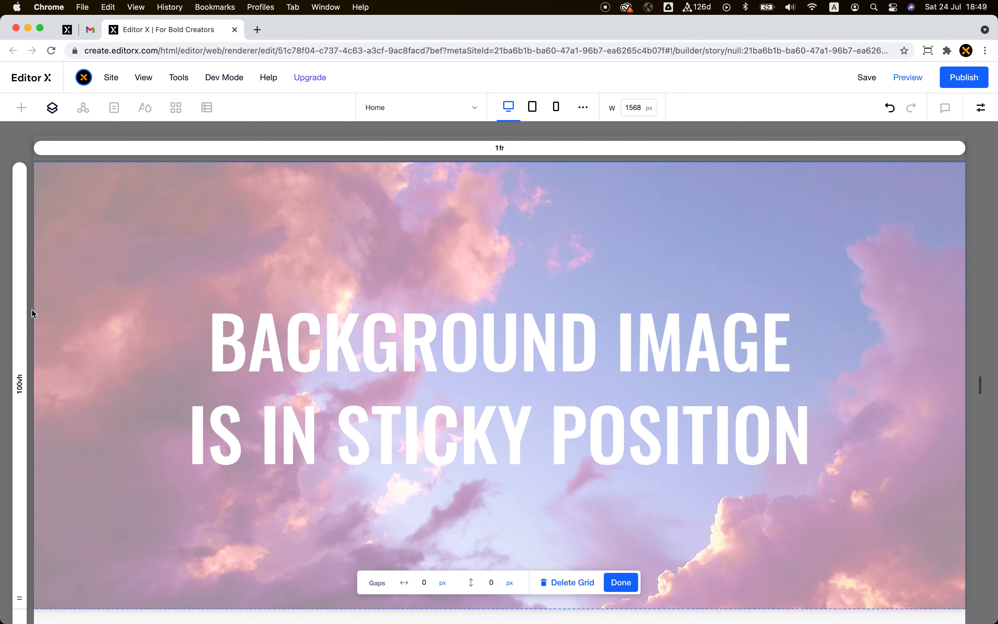
# Try a first-row height of 500 px and settle on 600 px
pyautogui.click(21, 311)
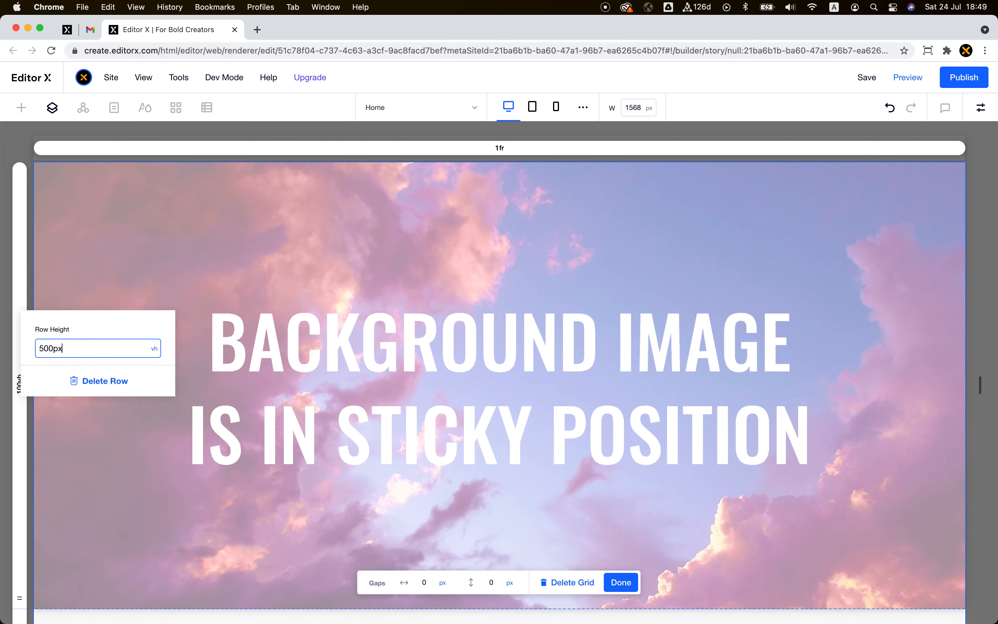
pyautogui.write('500px')
pyautogui.press('Return')
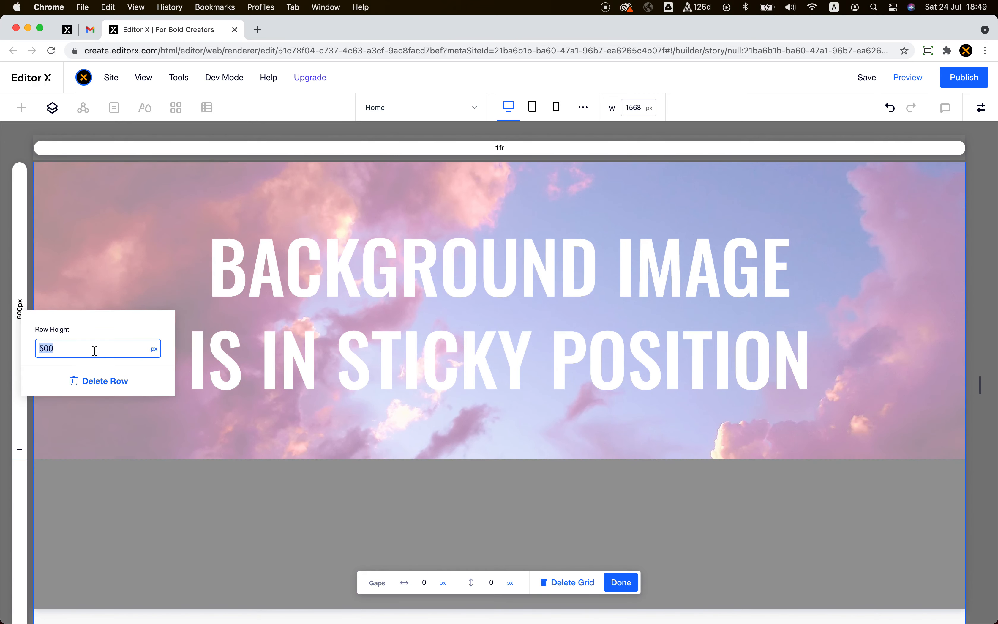
pyautogui.write('600')
pyautogui.press('Return')
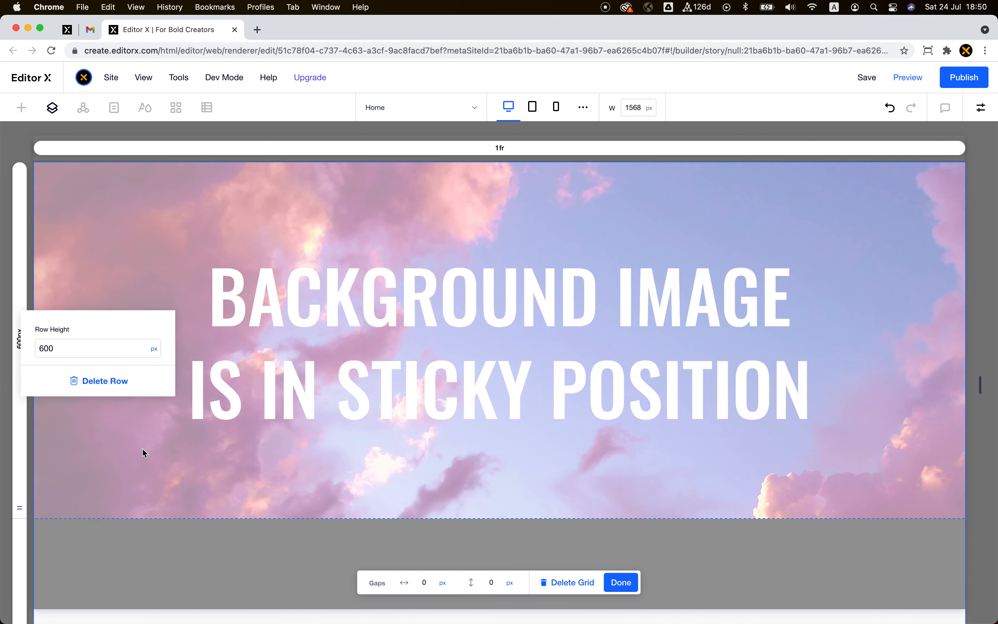
# Set the height of the section's second grid row to 600 px
pyautogui.scroll(-8, 144, 453)
pyautogui.click(20, 390)
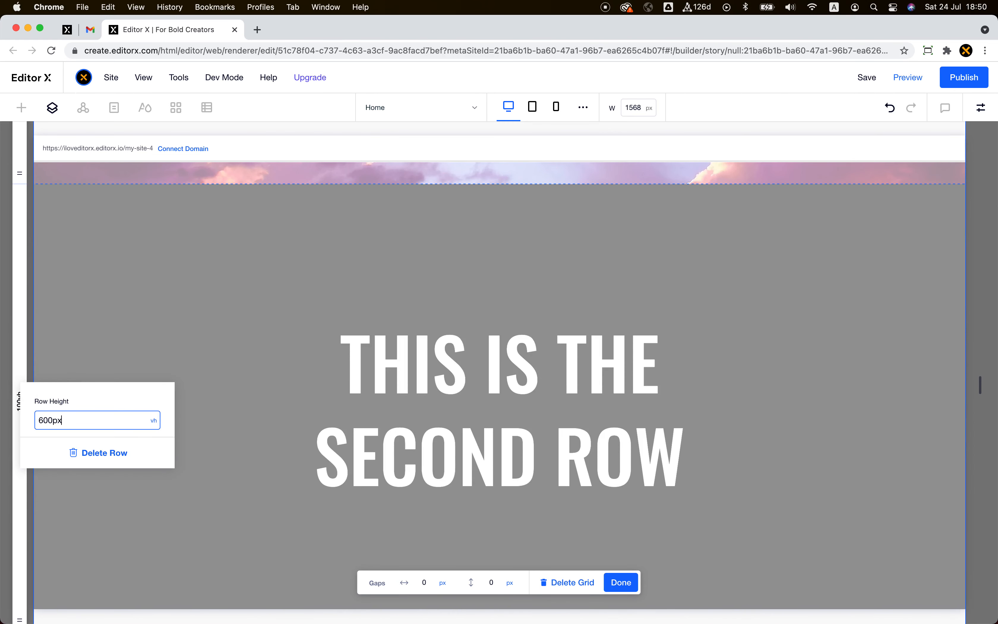
pyautogui.write('600px')
pyautogui.press('Return')
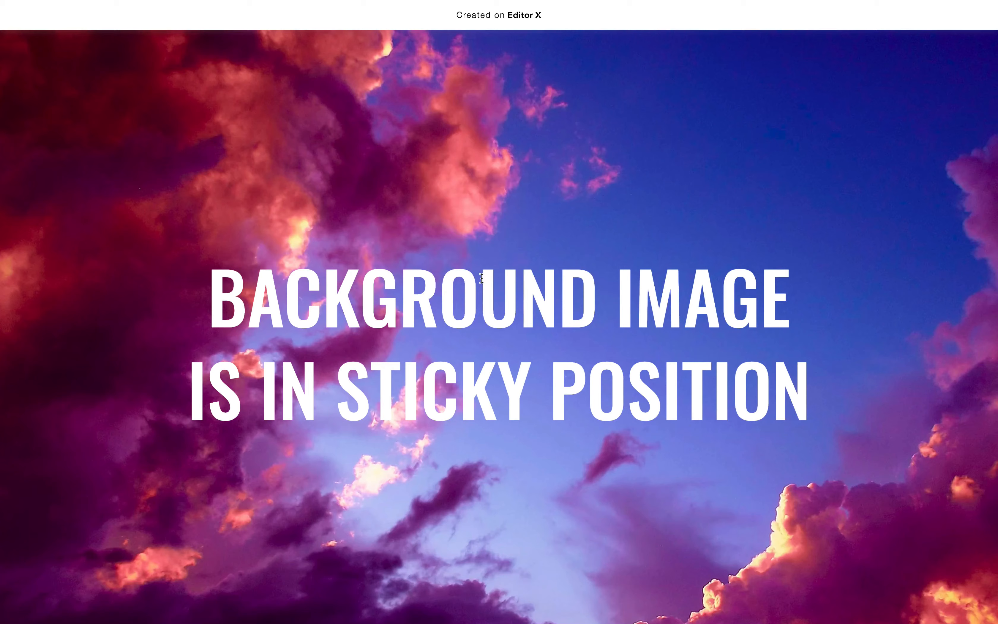
# Compare on the live page how the sticky background image and second-row text scroll with full-height rows and with 600 px rows
pyautogui.scroll(-5, 482, 279)
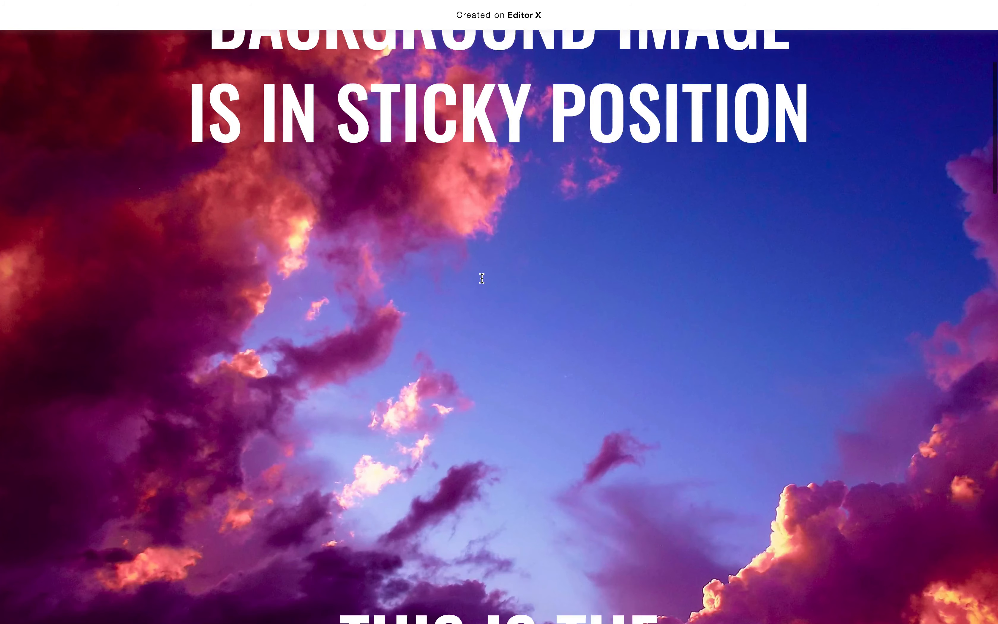
pyautogui.scroll(-2, 482, 278)
pyautogui.scroll(8, 482, 278)
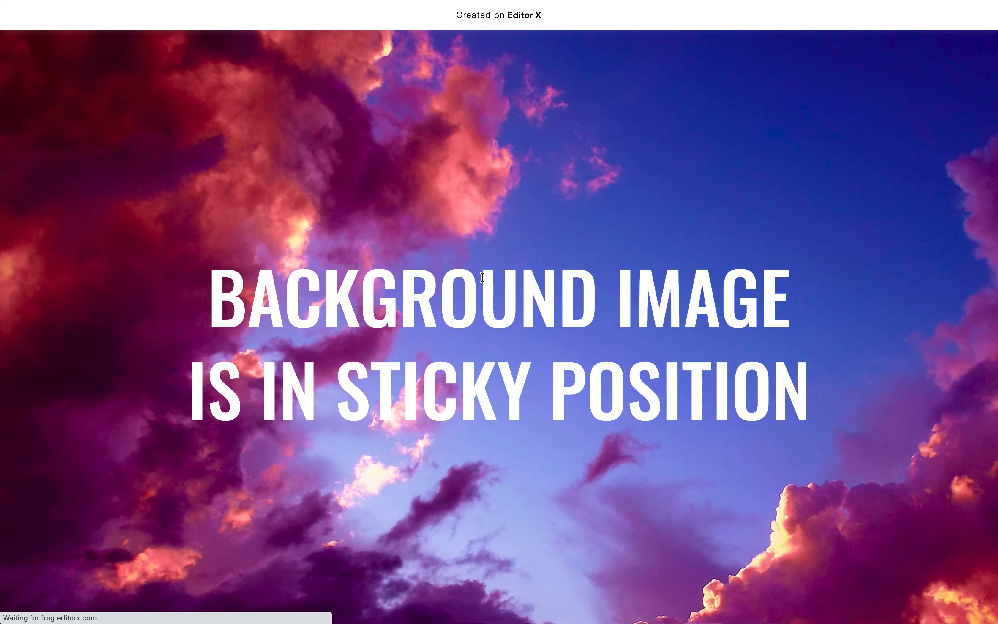
pyautogui.scroll(-3, 482, 277)
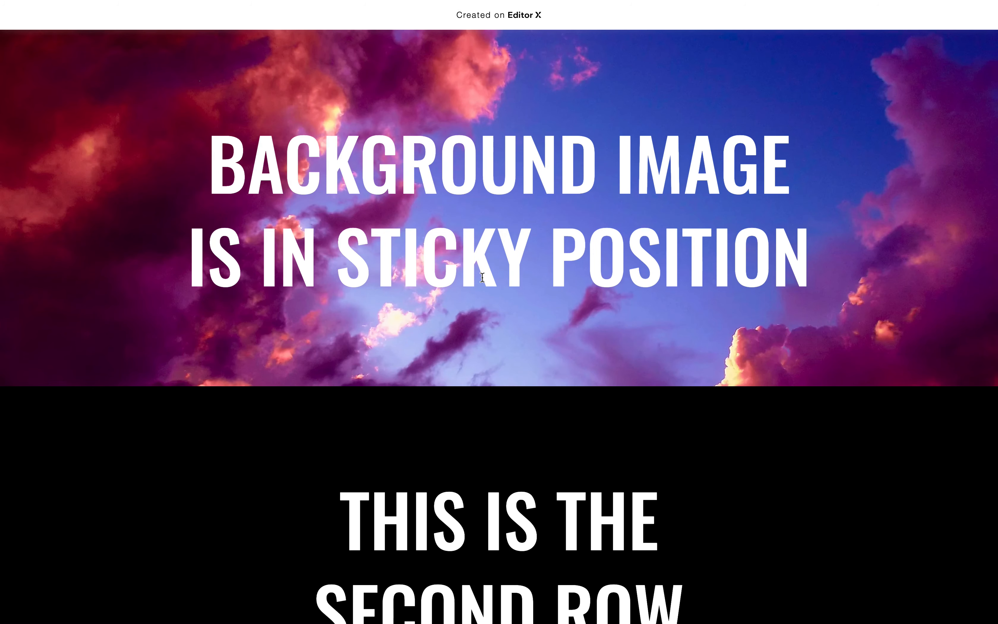
pyautogui.scroll(-5, 483, 277)
pyautogui.scroll(8, 482, 277)
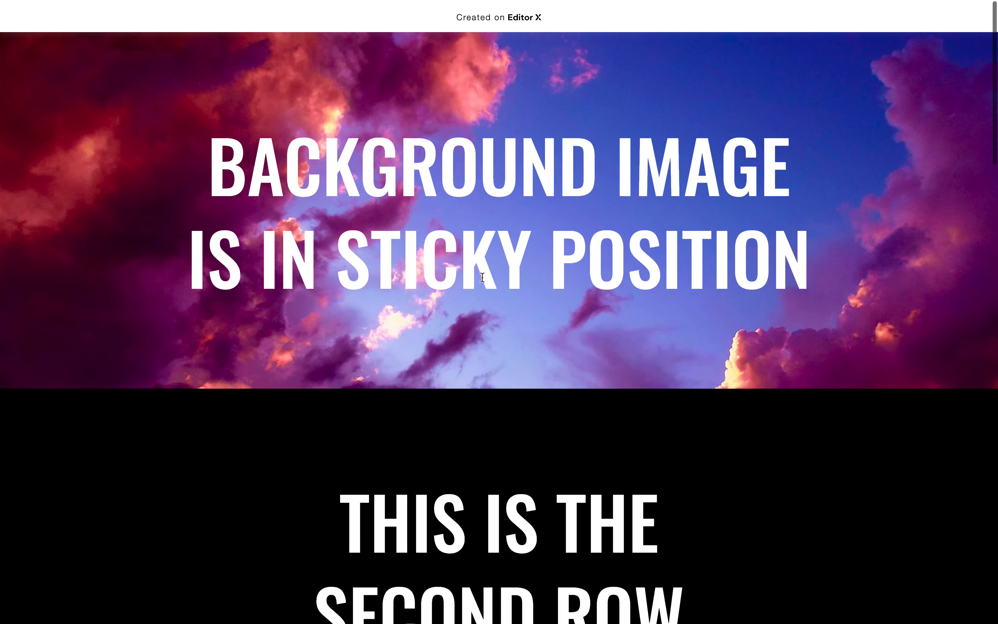
# Return to the editor, dismiss the publish dialog and finish the section's grid adjustment
pyautogui.hotkey('ctrl', 'Left')
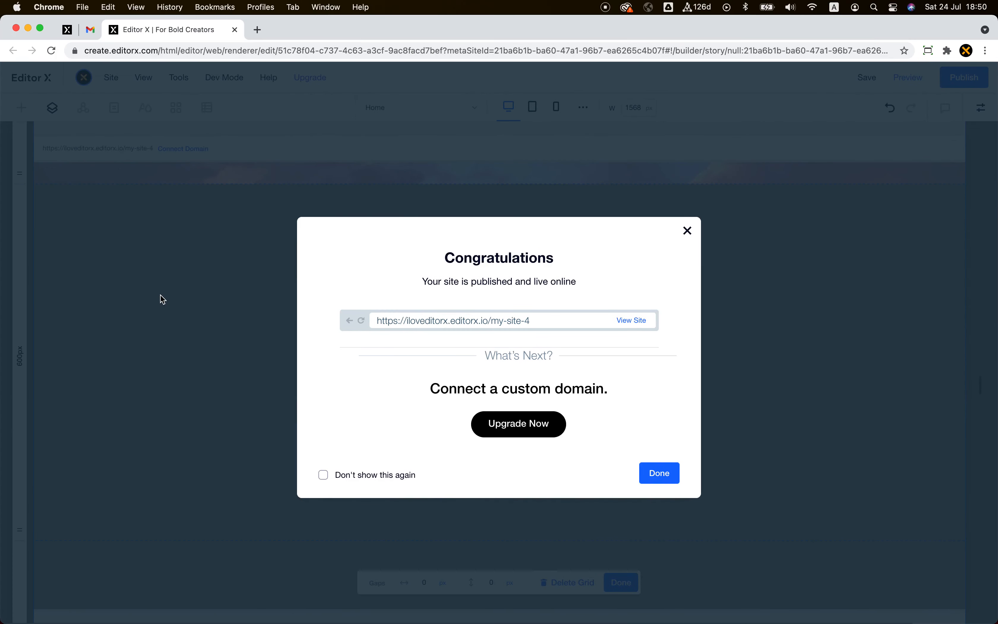
pyautogui.click(163, 301)
pyautogui.click(622, 583)
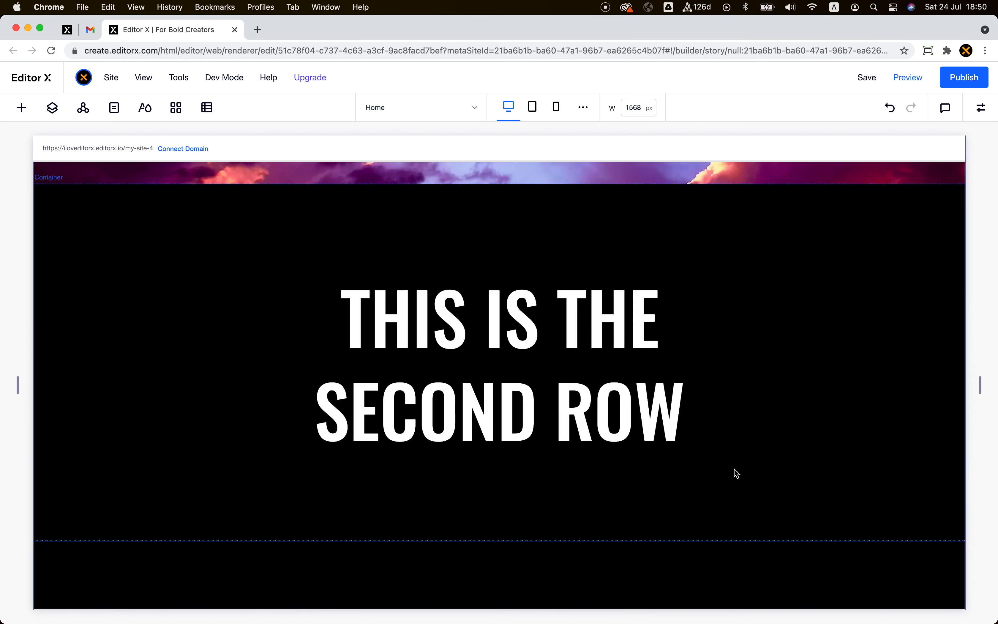
pyautogui.scroll(5, 734, 470)
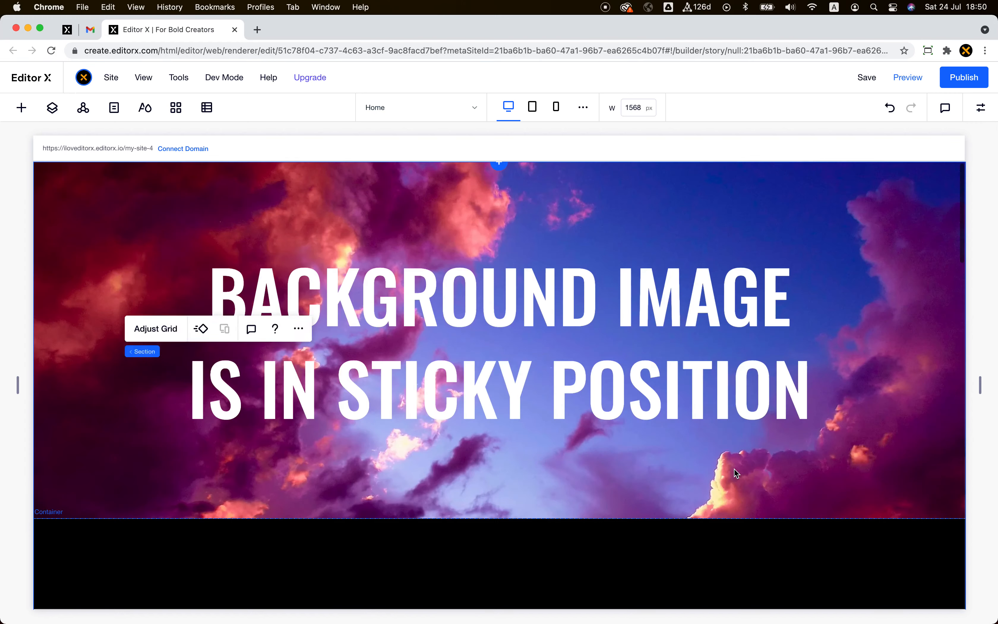
# Unstretch the background image by undocking it from the section's bottom edge, keeping its sizing fluid
pyautogui.click(51, 196)
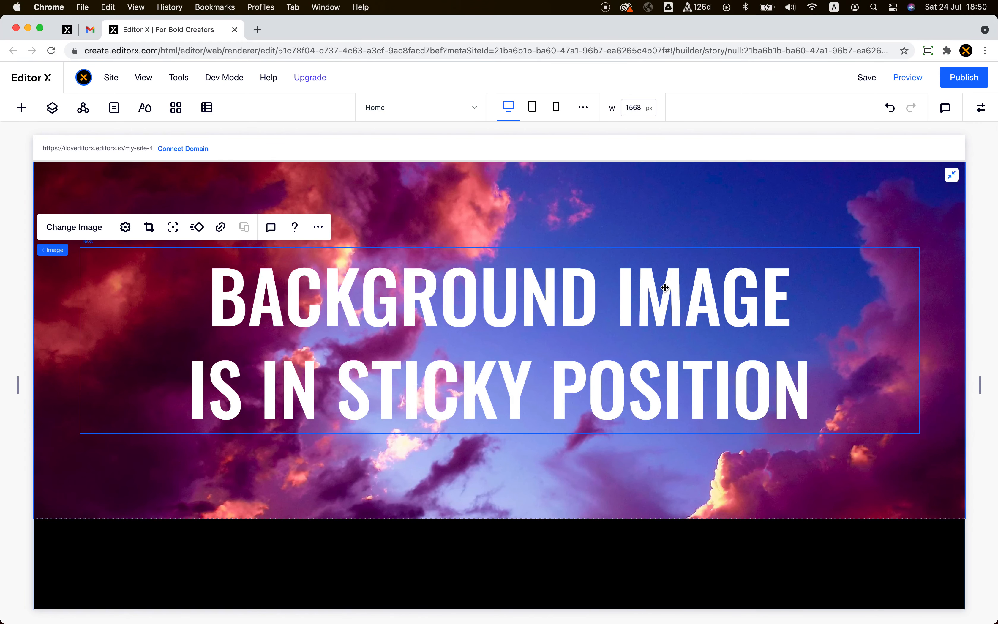
pyautogui.click(981, 108)
pyautogui.click(873, 188)
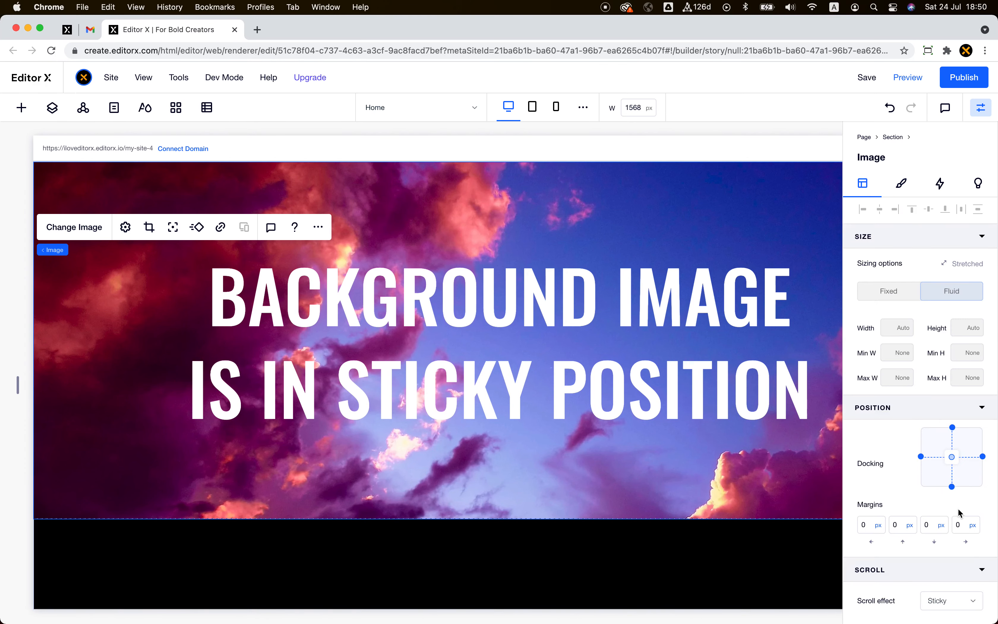
pyautogui.click(953, 487)
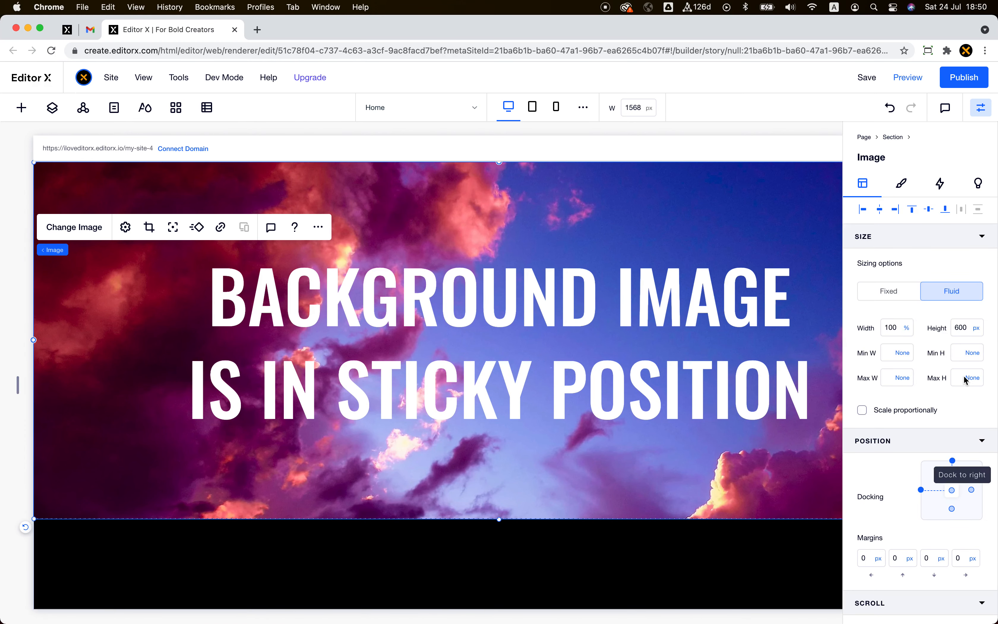
pyautogui.click(893, 294)
pyautogui.click(947, 295)
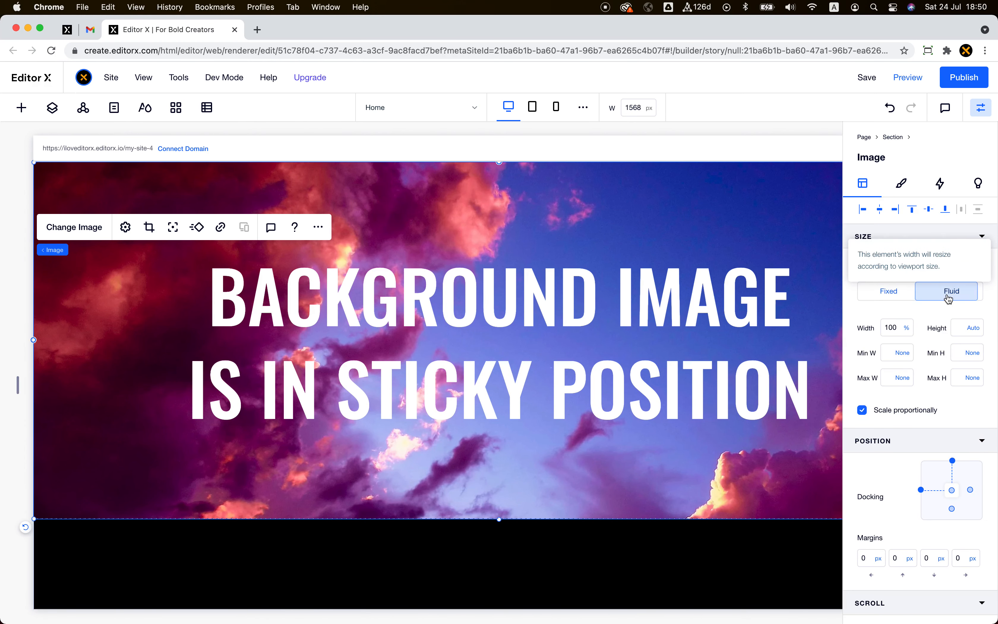
# Set the background image's height to 100vh and publish the site, dismissing the publish dialog
pyautogui.scroll(-2, 904, 351)
pyautogui.scroll(2, 903, 351)
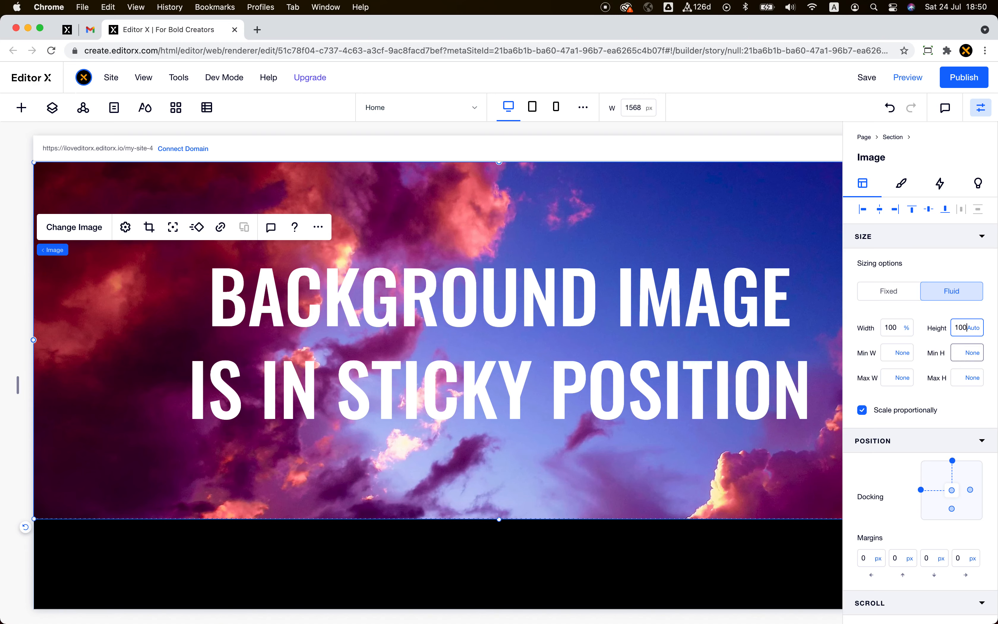
pyautogui.click(971, 327)
pyautogui.write('100vh')
pyautogui.press('Return')
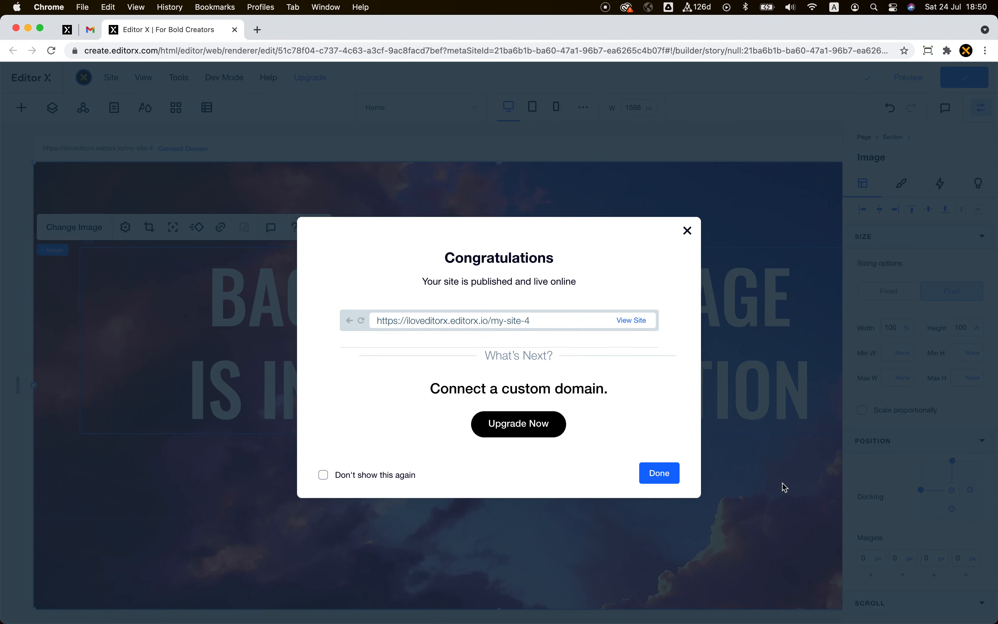
pyautogui.click(782, 483)
# Extend the background image's grid area to row end 4 and publish the site, dismissing the publish dialog
pyautogui.scroll(-5, 964, 481)
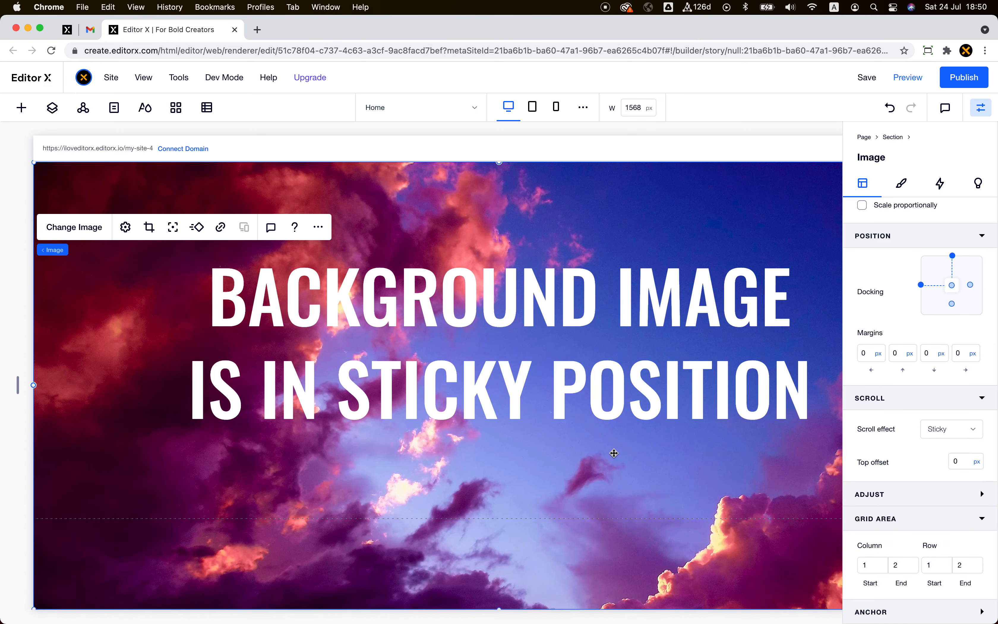
pyautogui.scroll(-3, 456, 383)
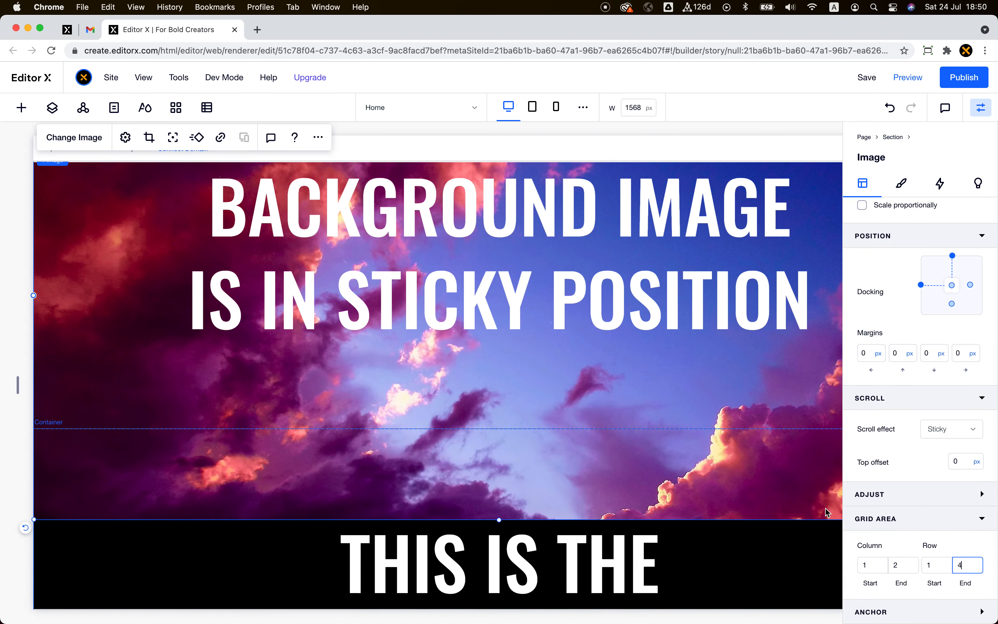
pyautogui.scroll(-10, 712, 407)
pyautogui.scroll(15, 708, 403)
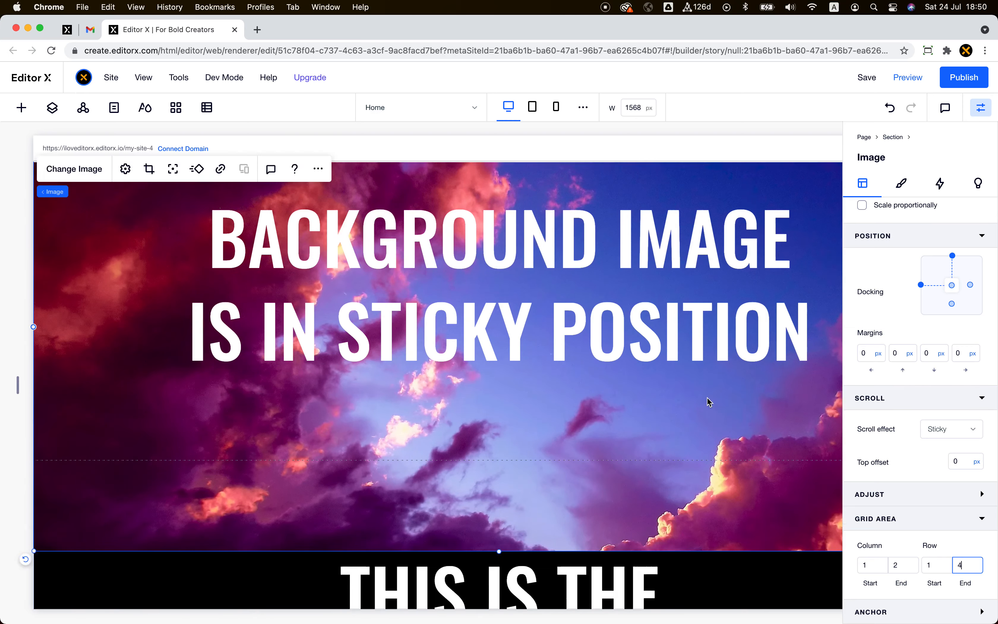
pyautogui.scroll(3, 708, 401)
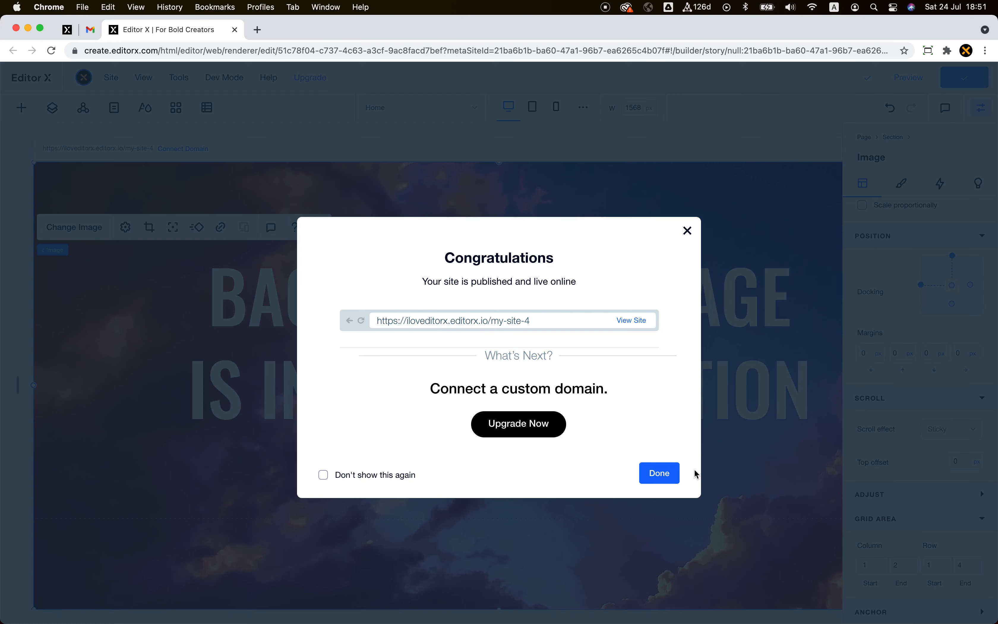
pyautogui.click(664, 475)
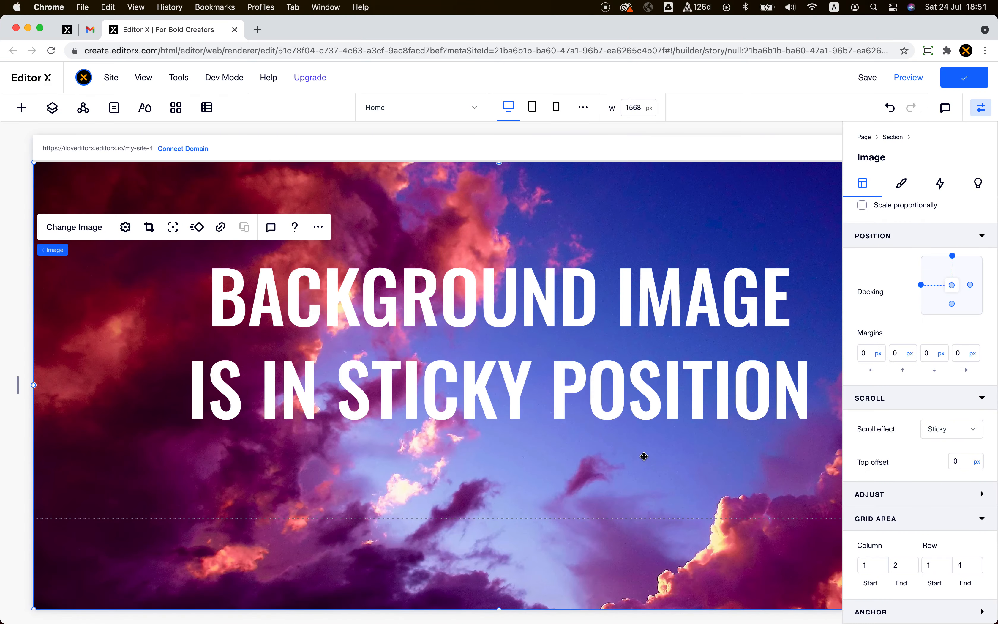
# Reload the live page and examine how the 100vh background image scrolls behind the 600 px rows and the next section
pyautogui.hotkey('ctrl', 'Right')
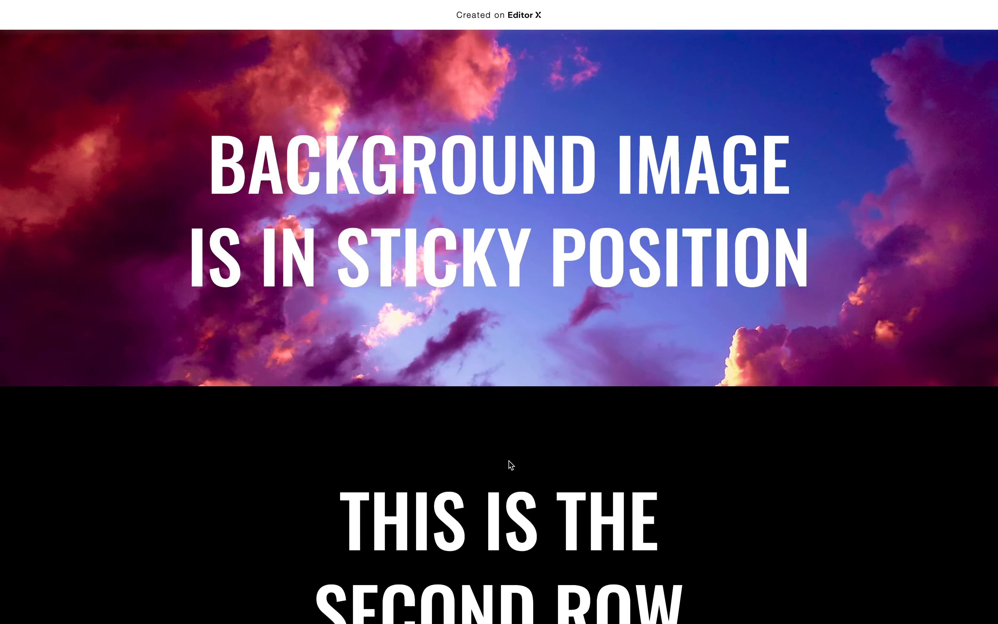
pyautogui.press('super+r')
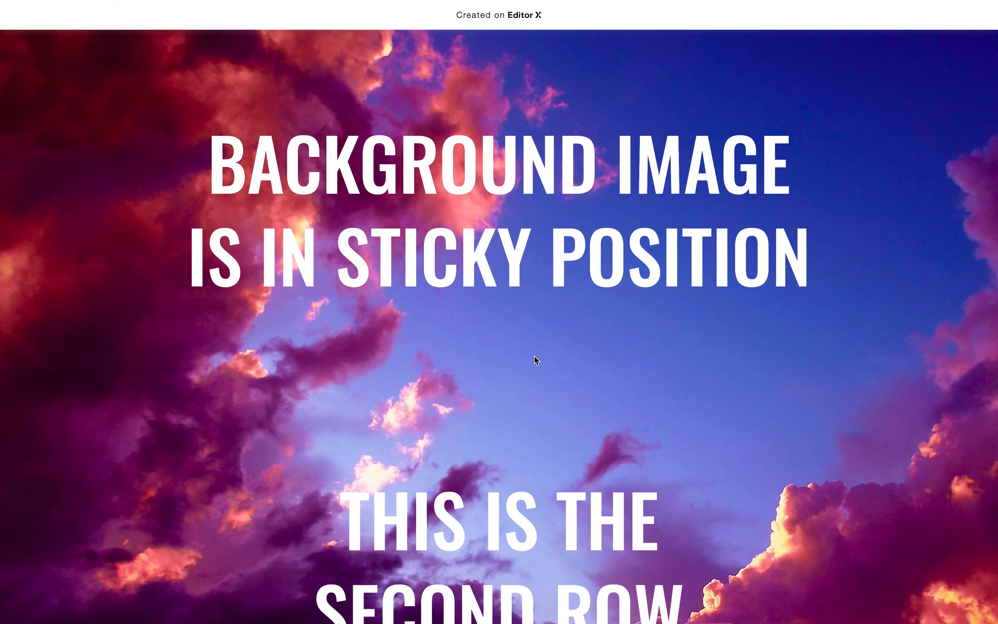
pyautogui.scroll(-15, 534, 356)
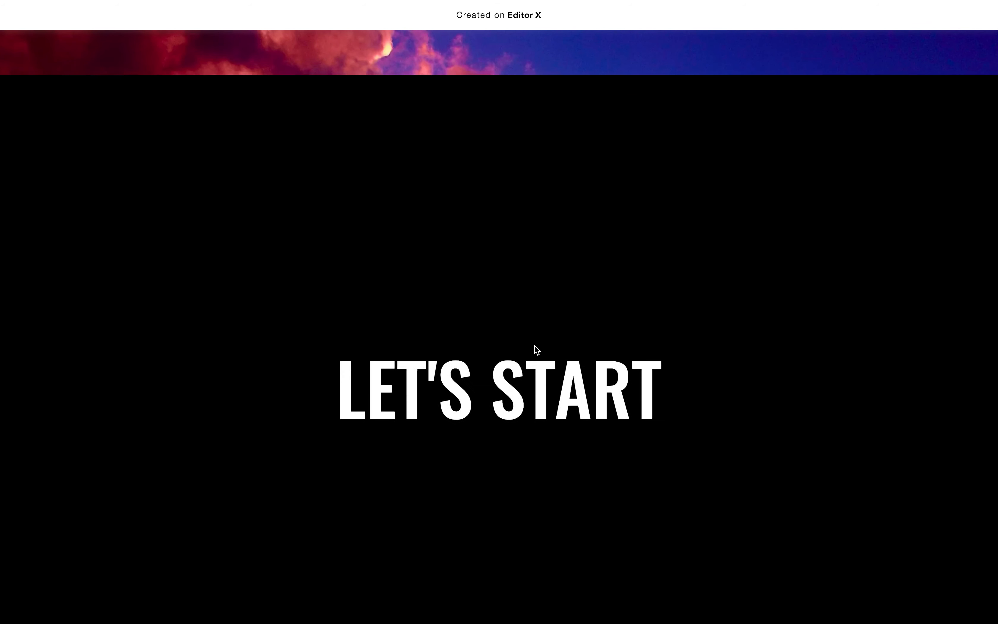
pyautogui.scroll(-2, 535, 346)
pyautogui.scroll(15, 534, 345)
pyautogui.scroll(-5, 534, 345)
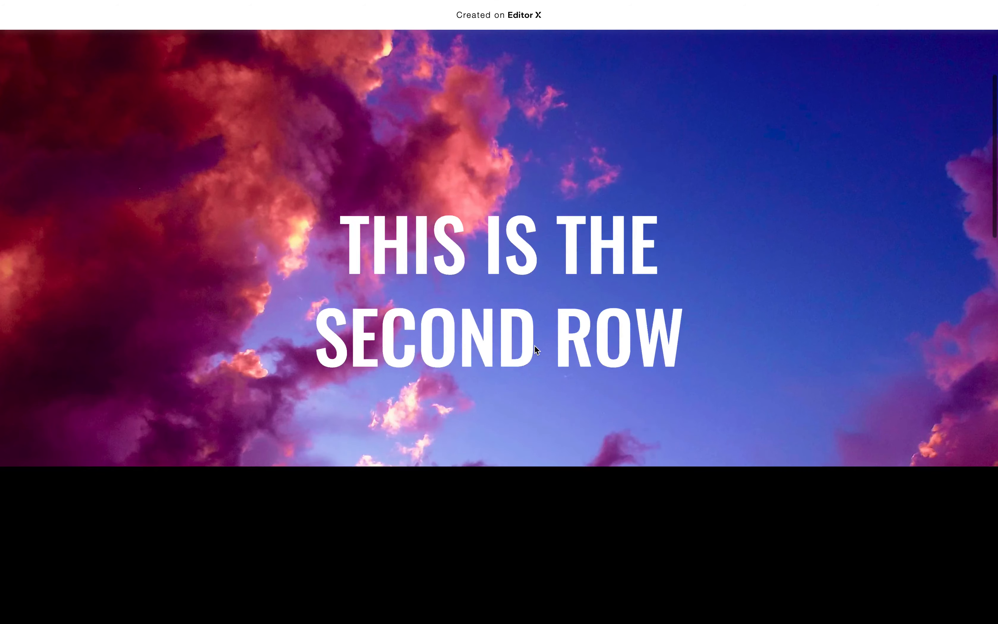
pyautogui.scroll(-5, 534, 346)
pyautogui.scroll(10, 534, 345)
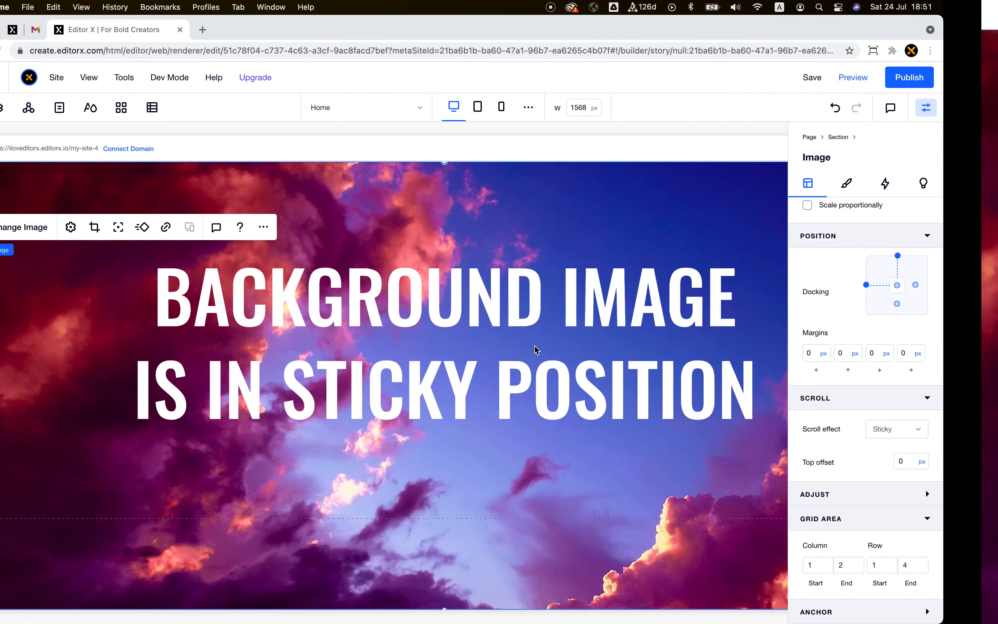
# Return to the editor and undo the recent background image and row height changes
pyautogui.click(425, 257)
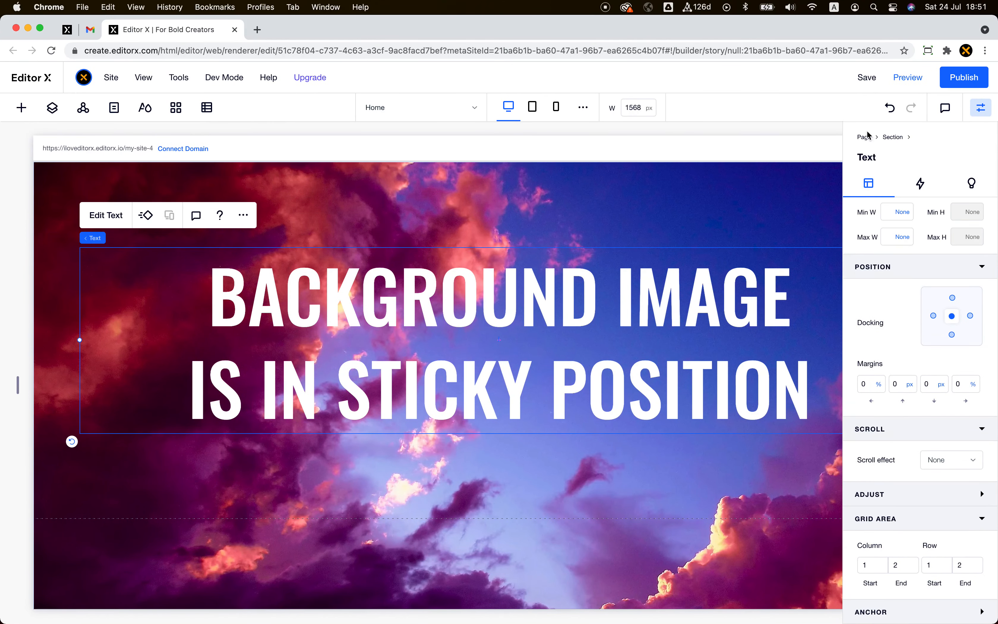
pyautogui.click(888, 115)
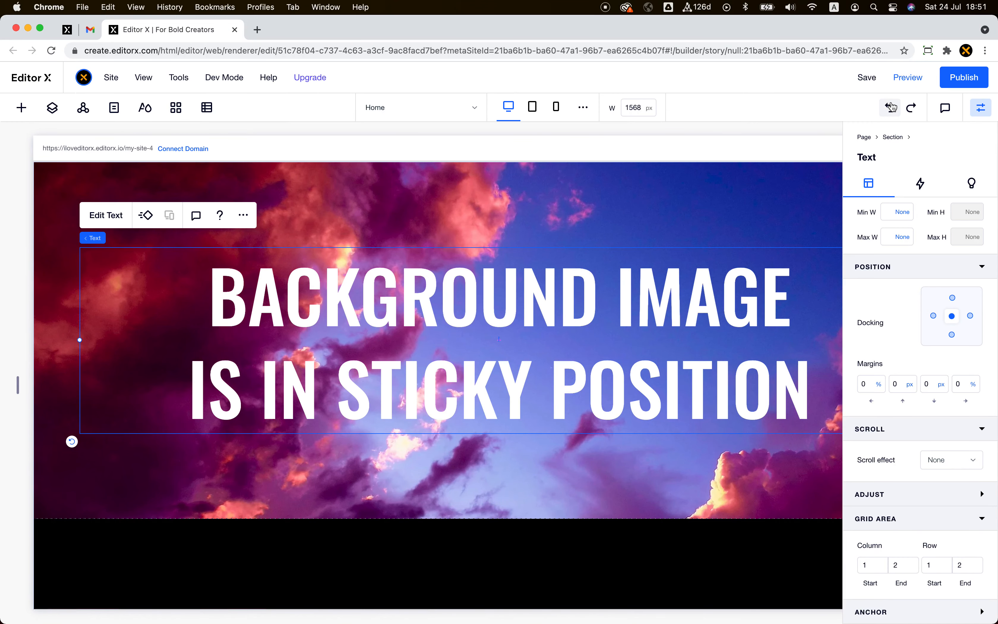
pyautogui.click(891, 109)
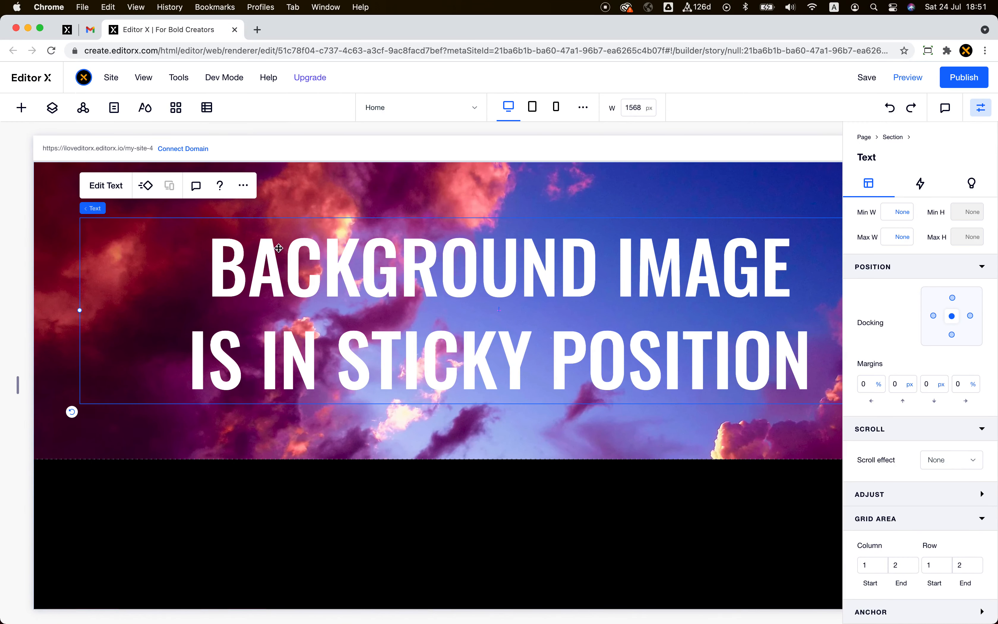
pyautogui.click(891, 108)
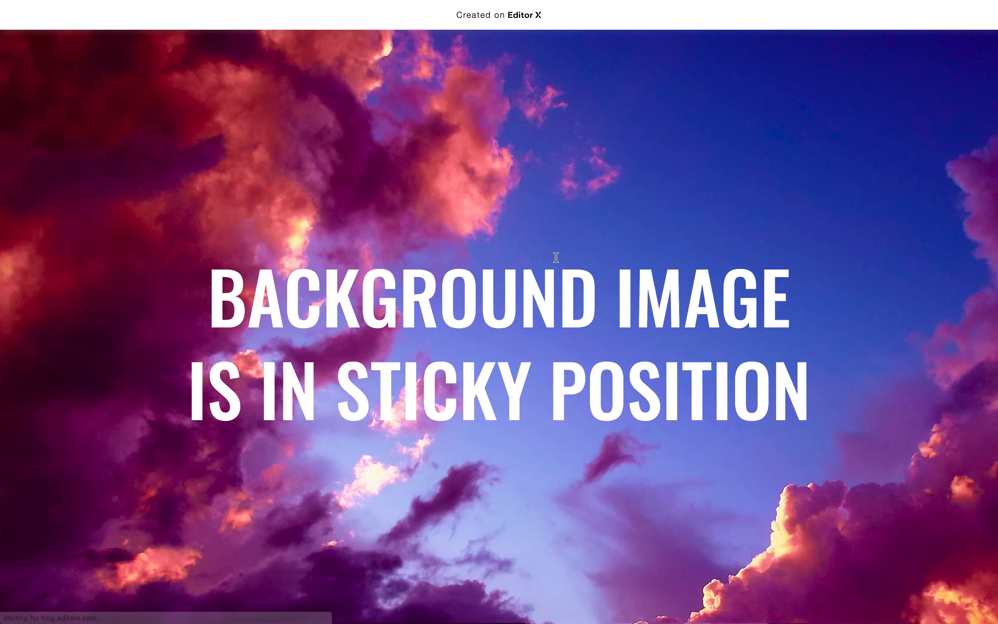
# Examine on the live page how the sticky background image and second-row text scroll with the restored row heights
pyautogui.scroll(-2, 556, 257)
pyautogui.scroll(-20, 557, 257)
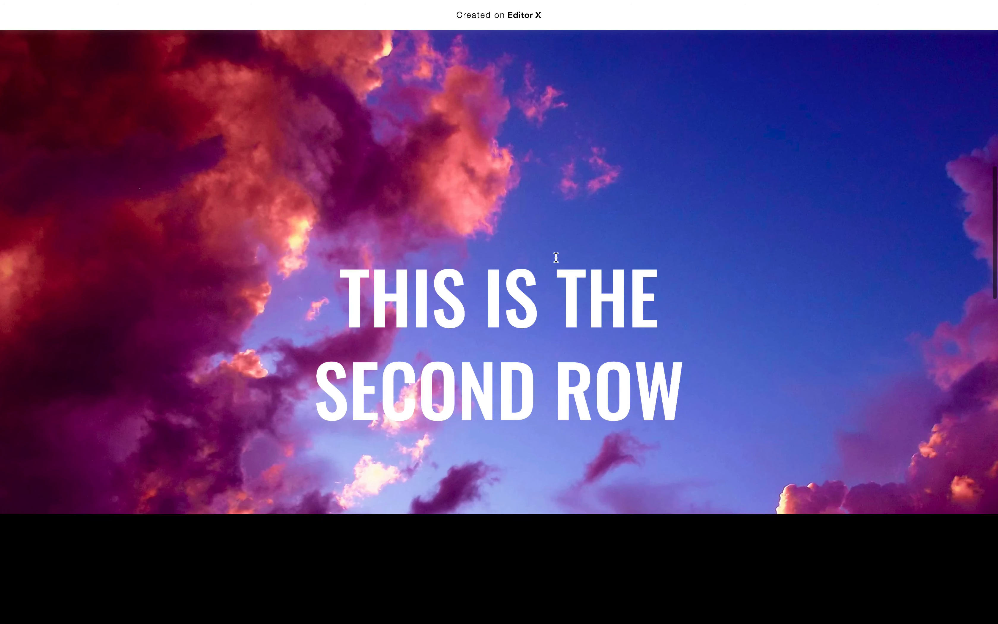
pyautogui.scroll(10, 556, 257)
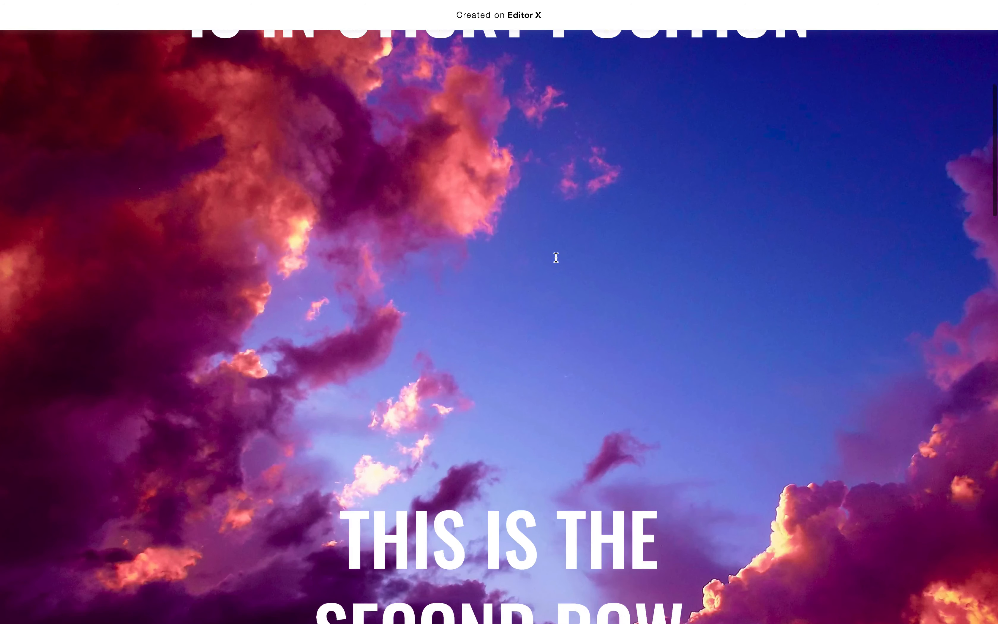
pyautogui.scroll(-3, 556, 257)
pyautogui.scroll(-10, 556, 257)
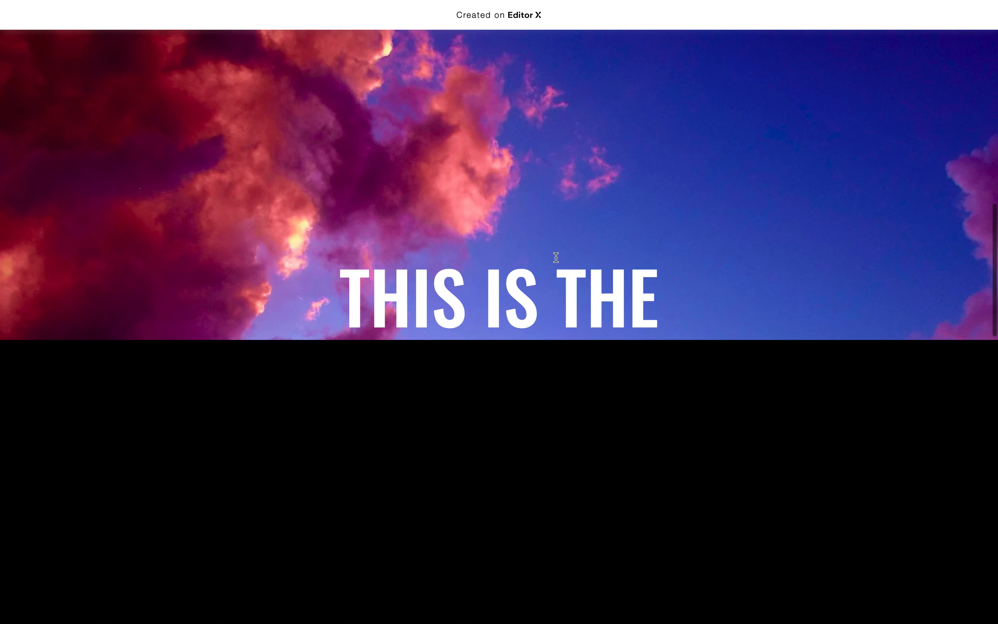
pyautogui.scroll(15, 556, 257)
pyautogui.scroll(4, 556, 257)
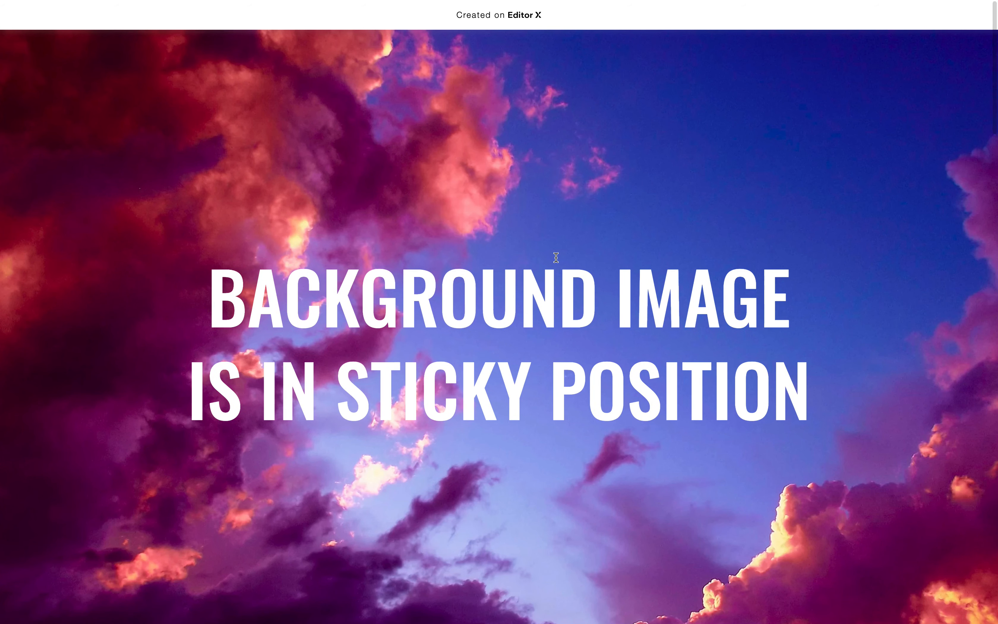
# Highlight the first-row heading and review the live page down to the "Let's talk about Sticky" section
pyautogui.moveTo(238, 295); pyautogui.dragTo(665, 315)
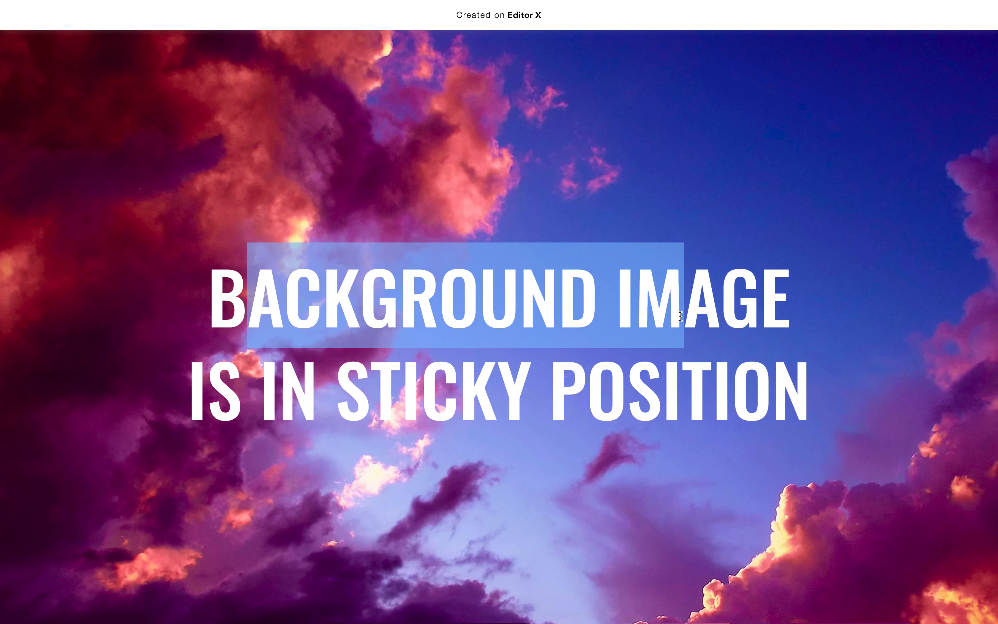
pyautogui.scroll(-7, 680, 316)
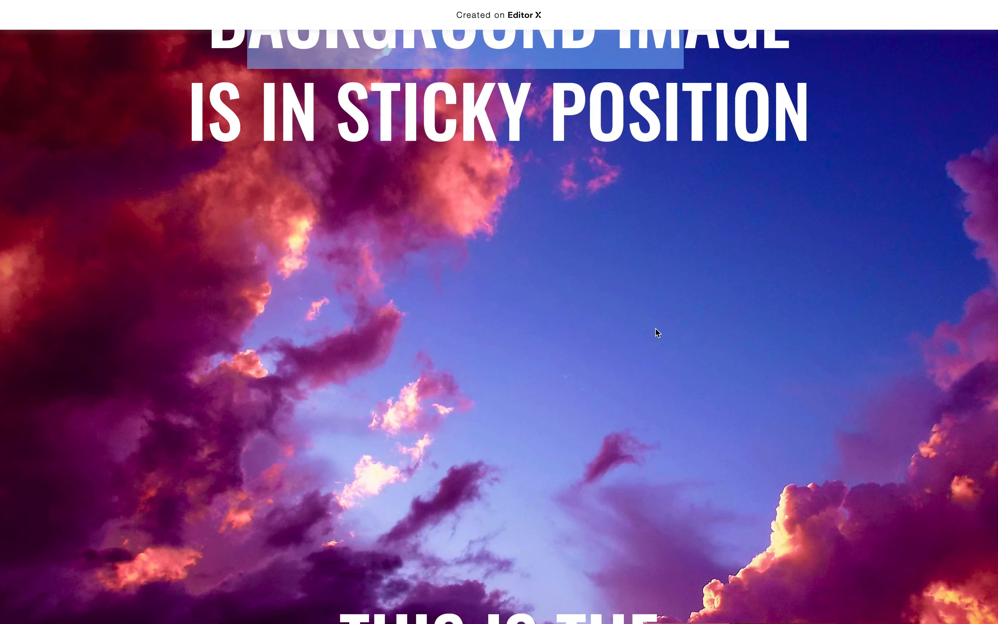
pyautogui.scroll(-15, 655, 328)
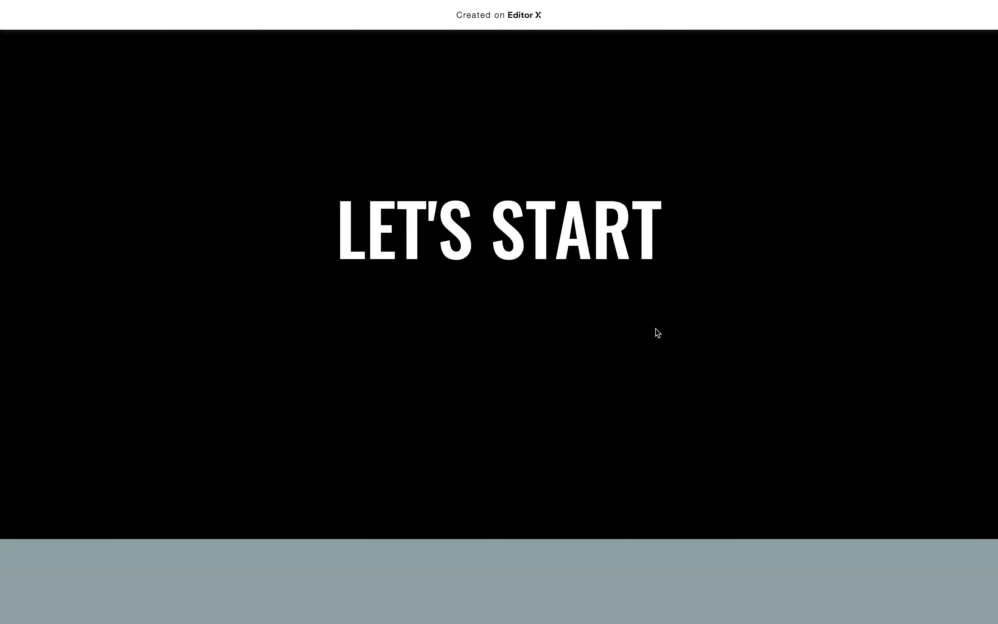
pyautogui.scroll(-12, 658, 332)
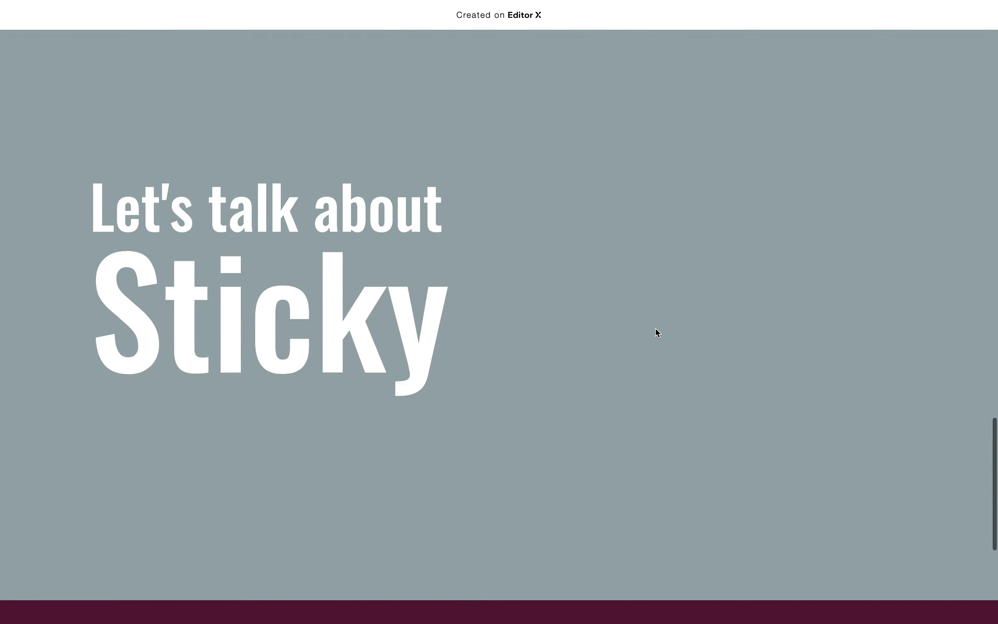
# Return from the live page to the editor and set the "Let's talk about Sticky" section's scroll effect to Sticky
pyautogui.scroll(-8, 655, 327)
pyautogui.scroll(20, 655, 327)
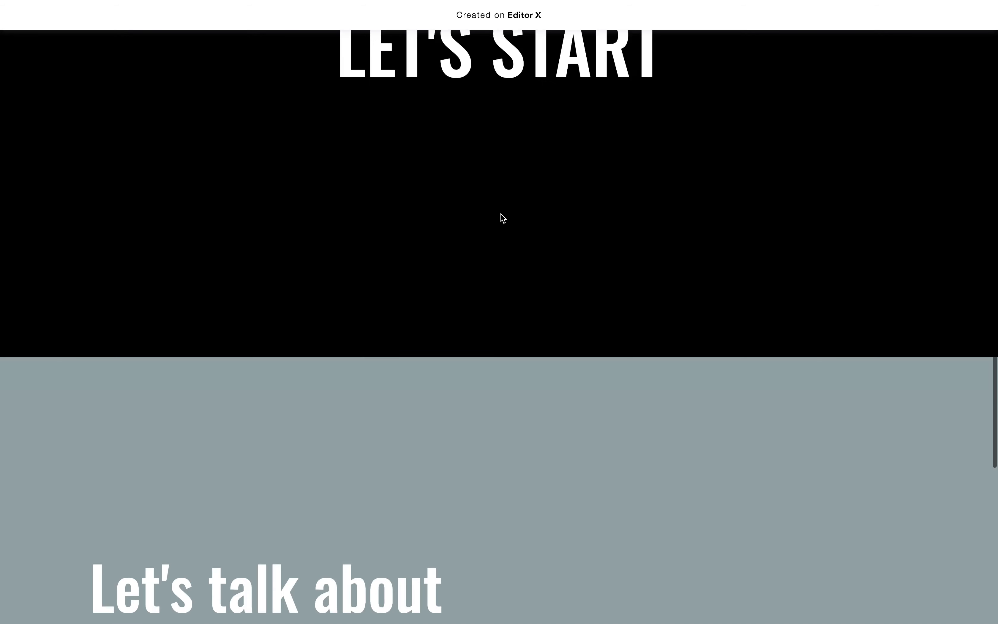
pyautogui.hotkey('ctrl', 'Left')
pyautogui.click(252, 150)
pyautogui.scroll(-10, 414, 230)
pyautogui.scroll(-15, 414, 230)
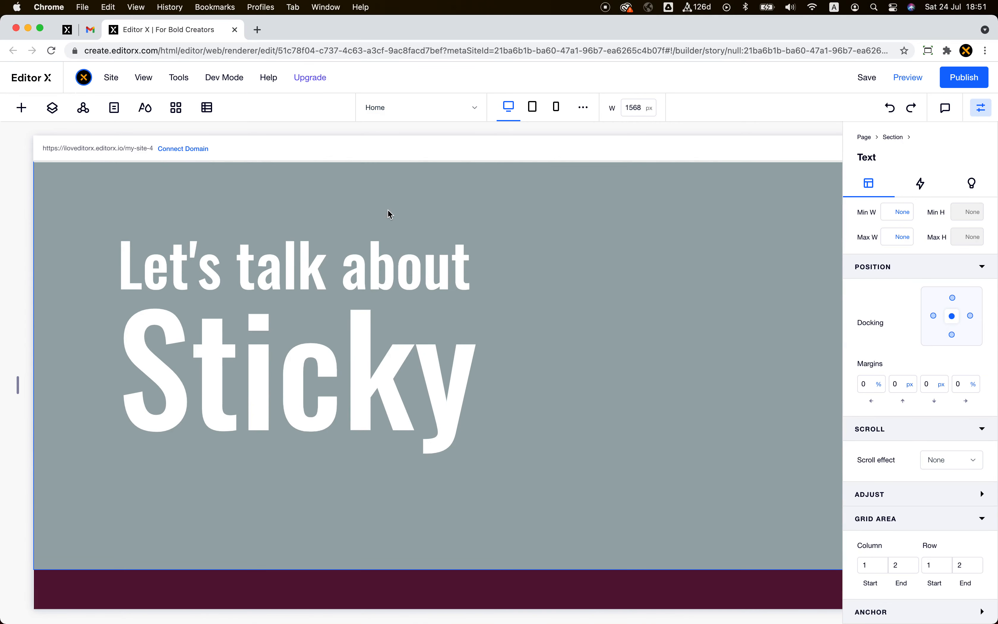
pyautogui.click(390, 214)
pyautogui.scroll(3, 390, 214)
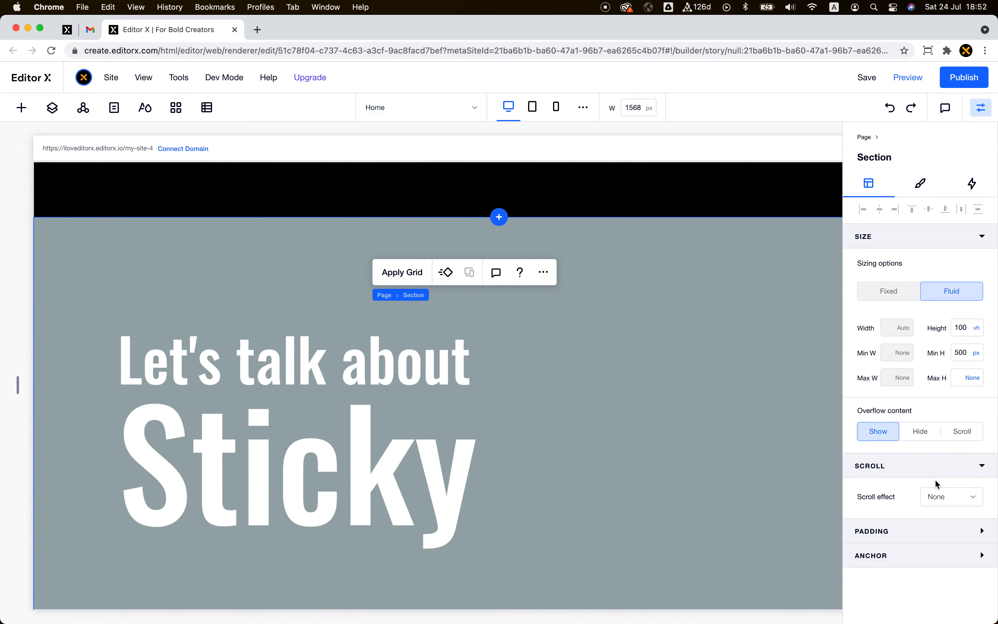
pyautogui.click(948, 498)
pyautogui.click(960, 519)
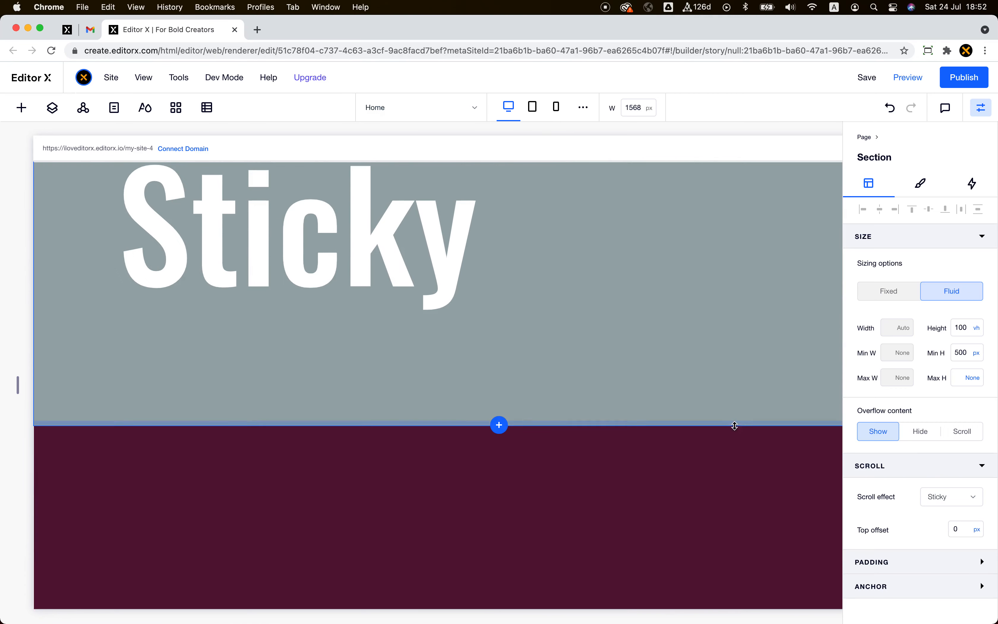
# Compare the neighbouring sections and preview how the sticky "Let's talk about Sticky" section scrolls against them
pyautogui.scroll(-5, 734, 424)
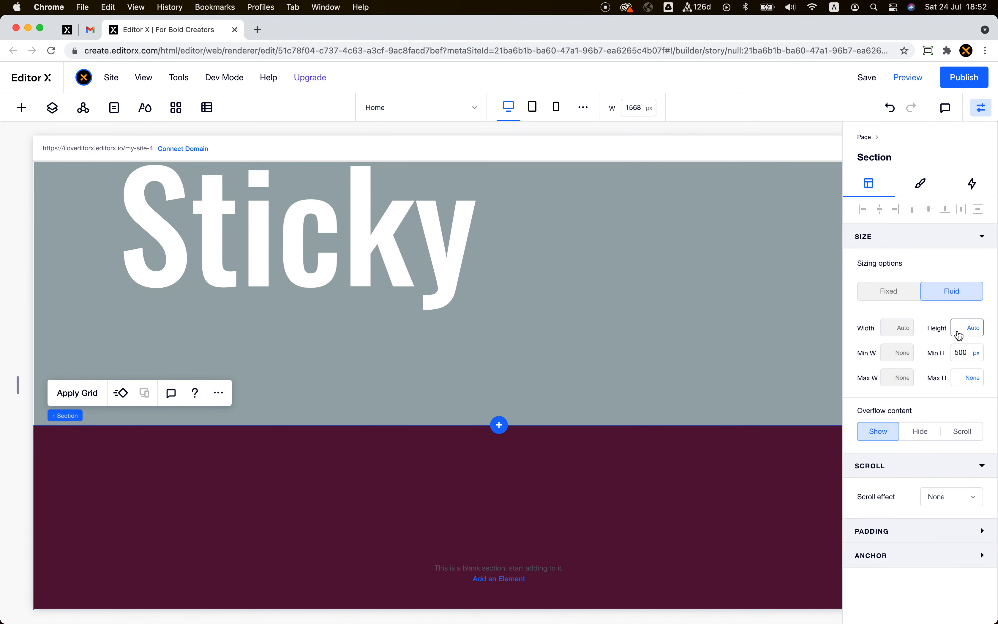
pyautogui.scroll(8, 556, 473)
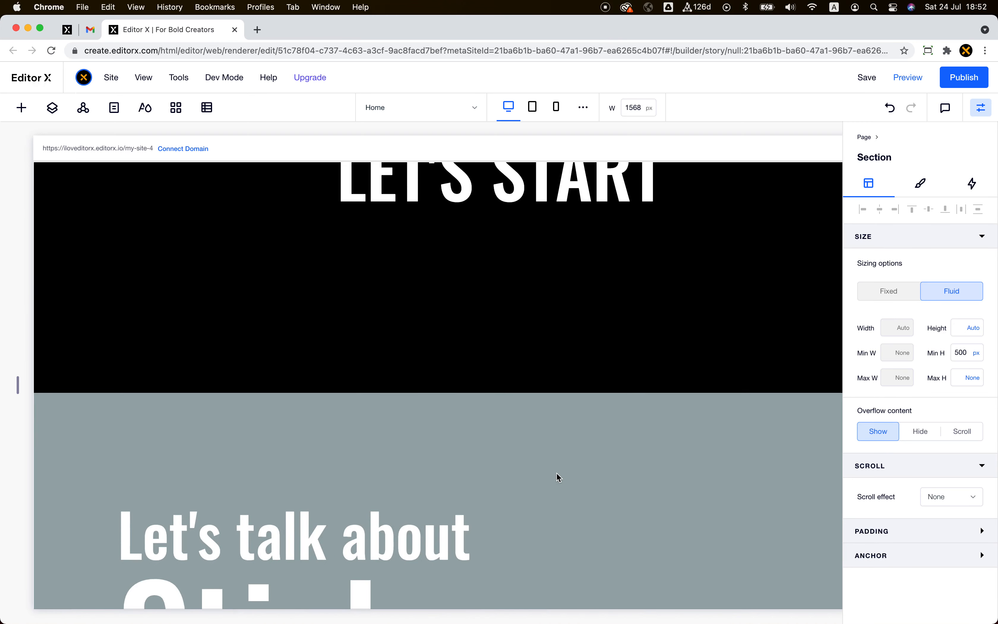
pyautogui.scroll(-8, 556, 478)
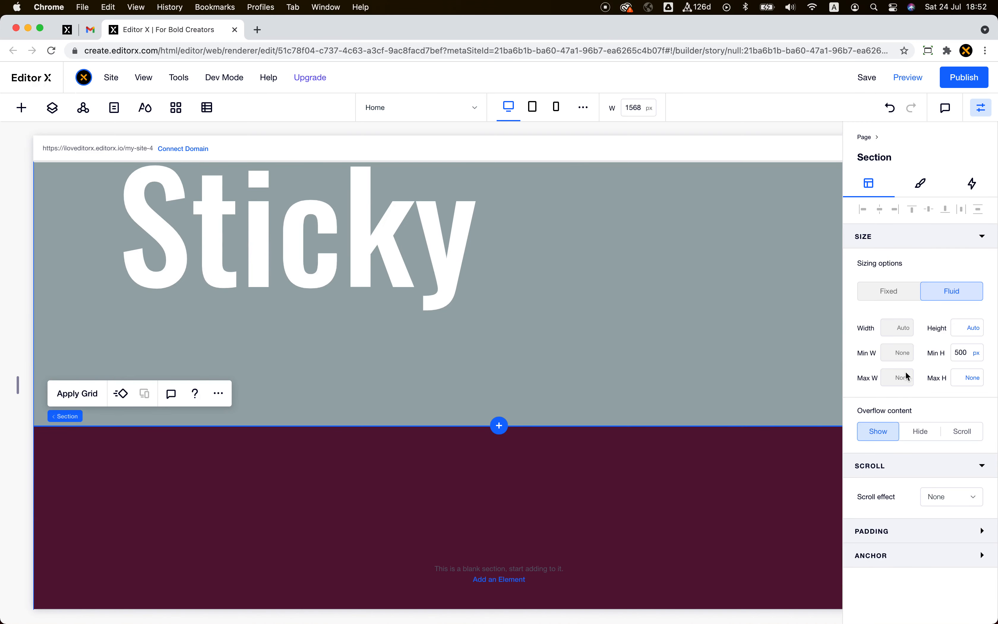
pyautogui.click(896, 82)
pyautogui.scroll(-5, 603, 379)
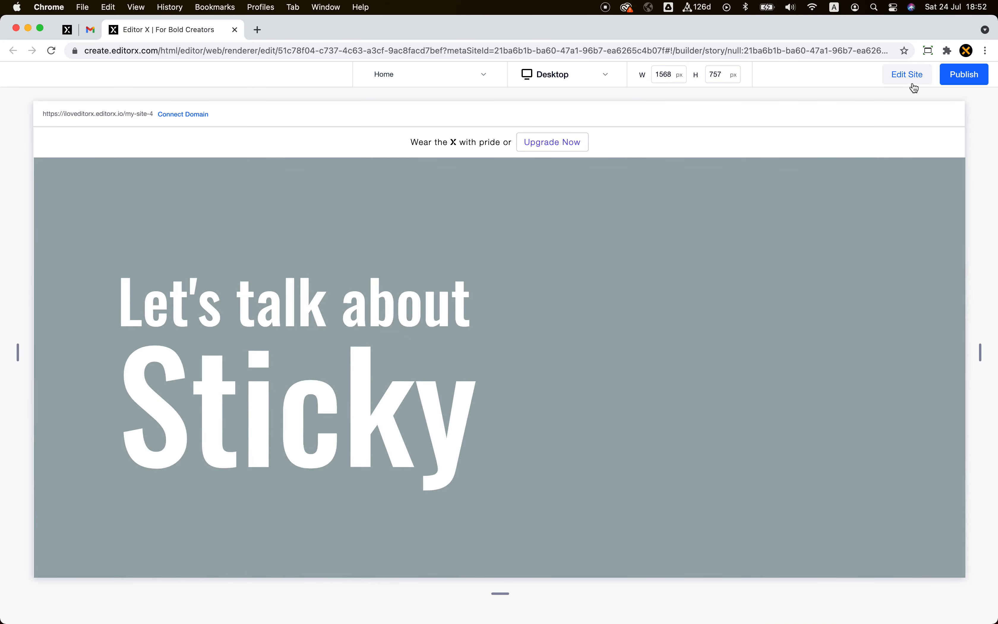
pyautogui.click(915, 88)
# Set the "Let's talk about Sticky" section's height to 60 vh and its minimum height to None
pyautogui.click(683, 389)
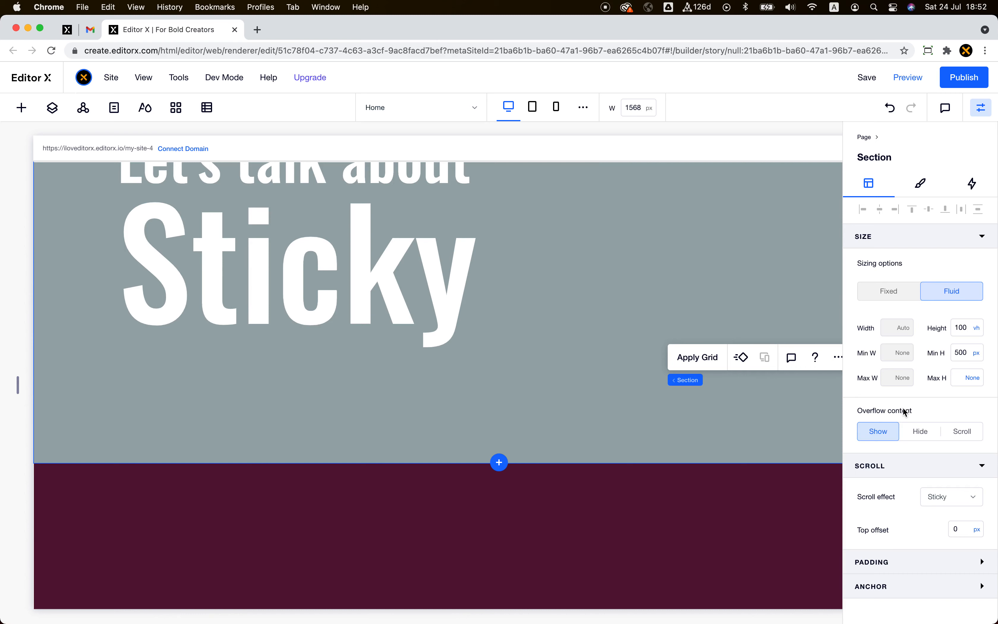
pyautogui.click(973, 330)
pyautogui.write('6-0')
pyautogui.press('Return')
pyautogui.click(973, 324)
pyautogui.write('60')
pyautogui.press('Return')
pyautogui.click(976, 353)
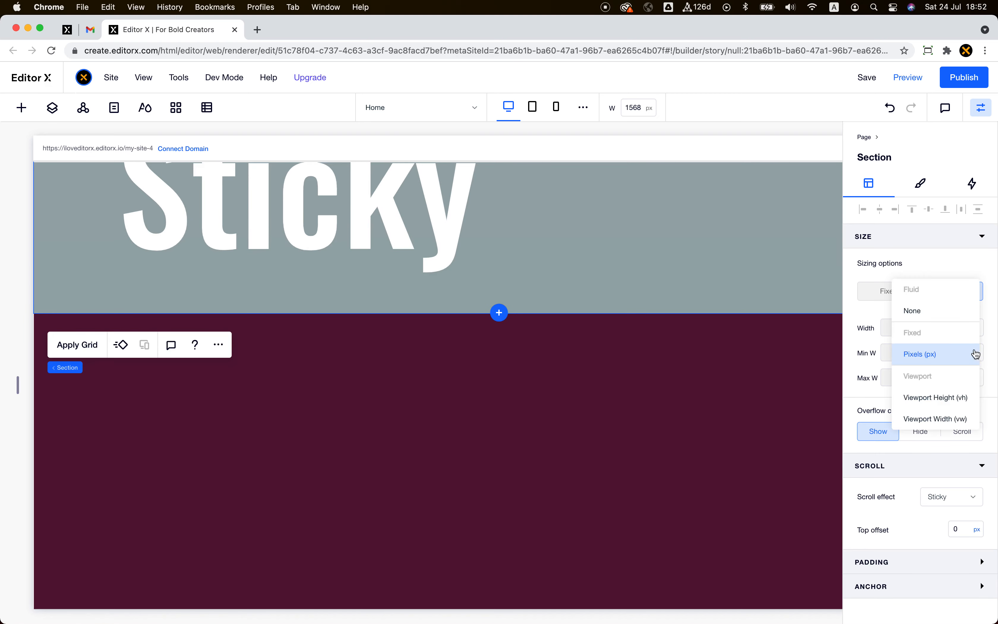
pyautogui.click(958, 310)
# Preview how the shortened sticky section scrolls between the black "LET'S START" section and the maroon section, and return to editing
pyautogui.click(909, 79)
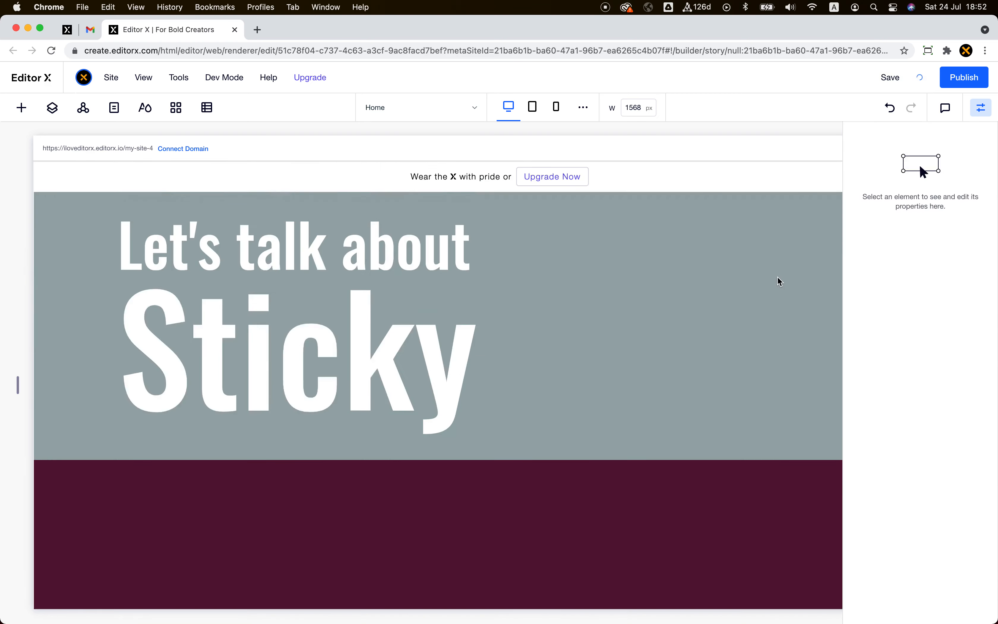
pyautogui.scroll(-5, 780, 280)
pyautogui.scroll(-10, 779, 284)
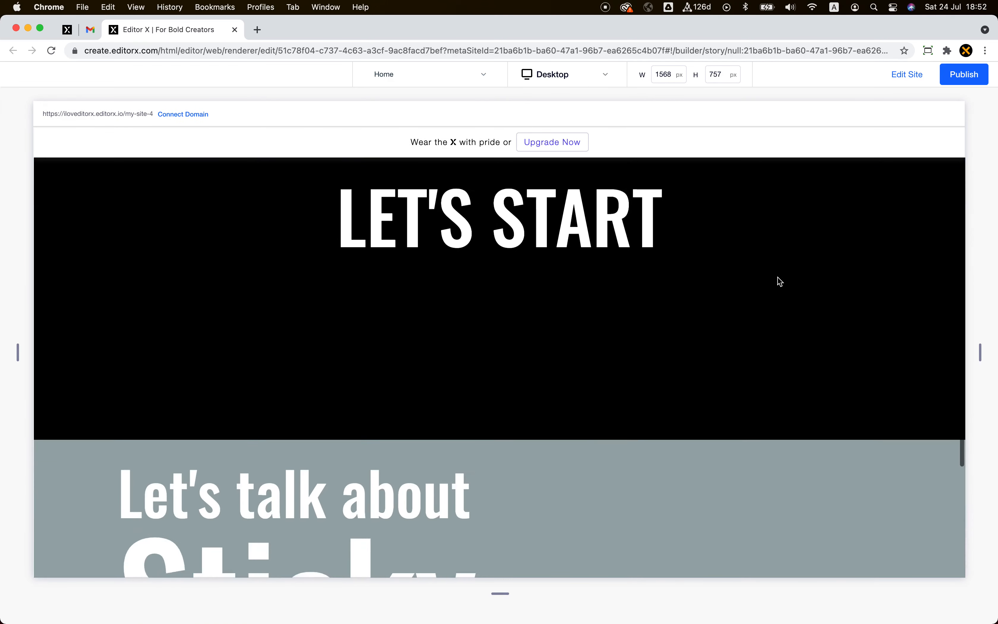
pyautogui.scroll(-5, 682, 384)
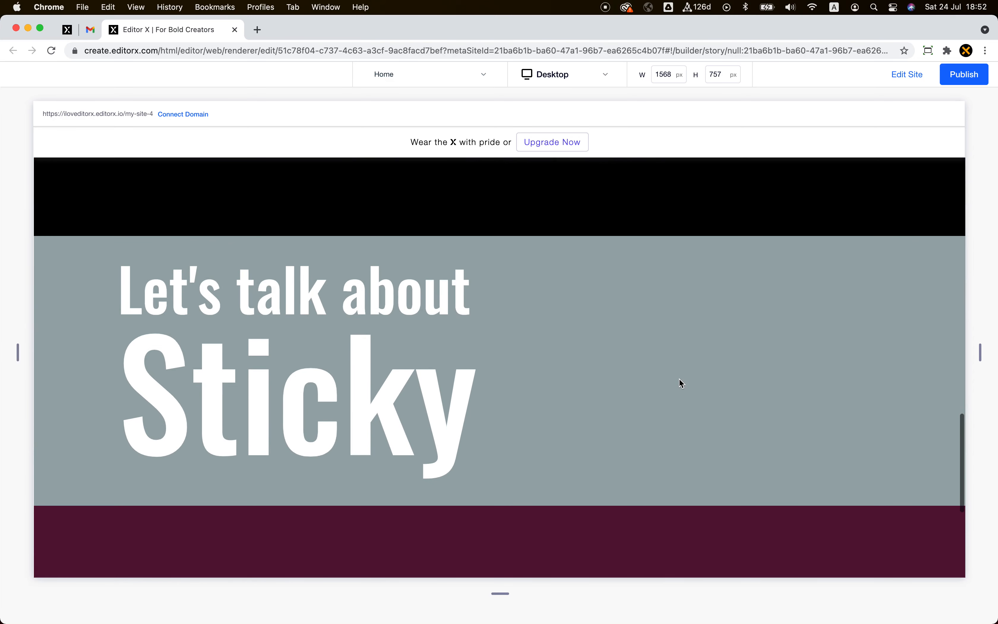
pyautogui.scroll(-1, 682, 374)
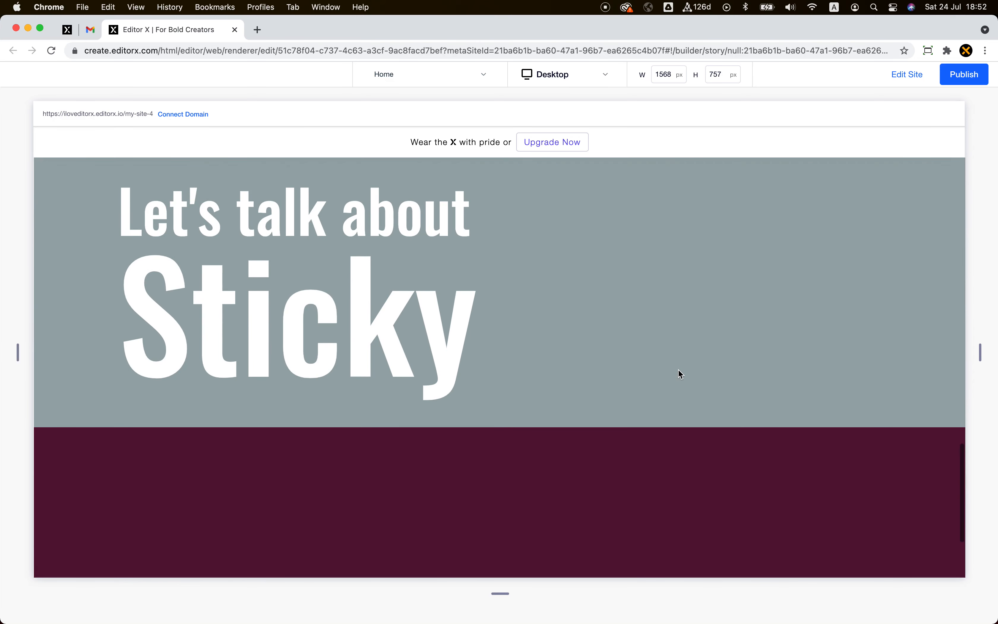
pyautogui.scroll(-2, 517, 500)
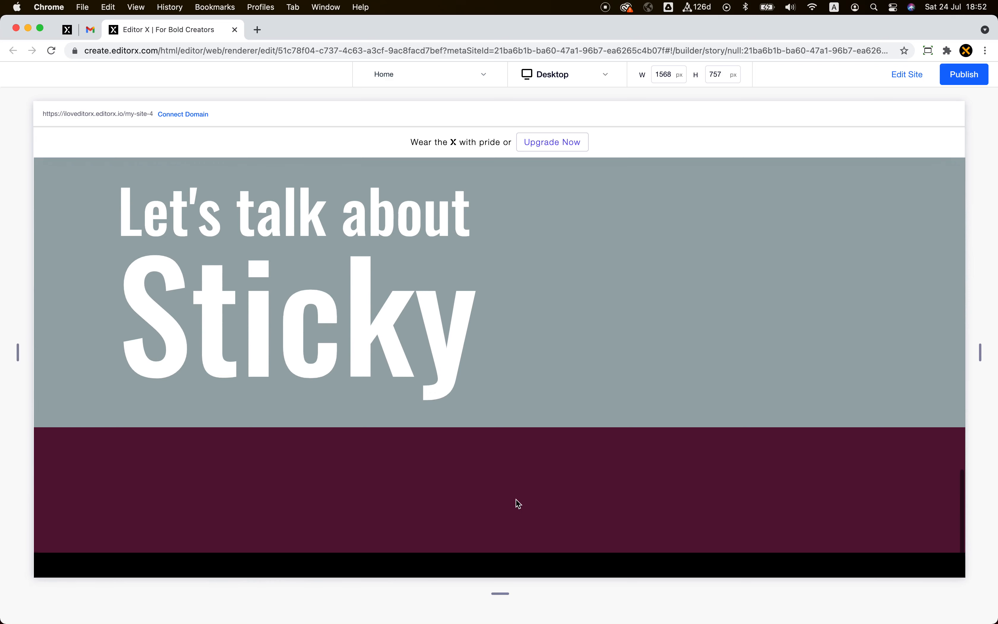
pyautogui.scroll(2, 516, 499)
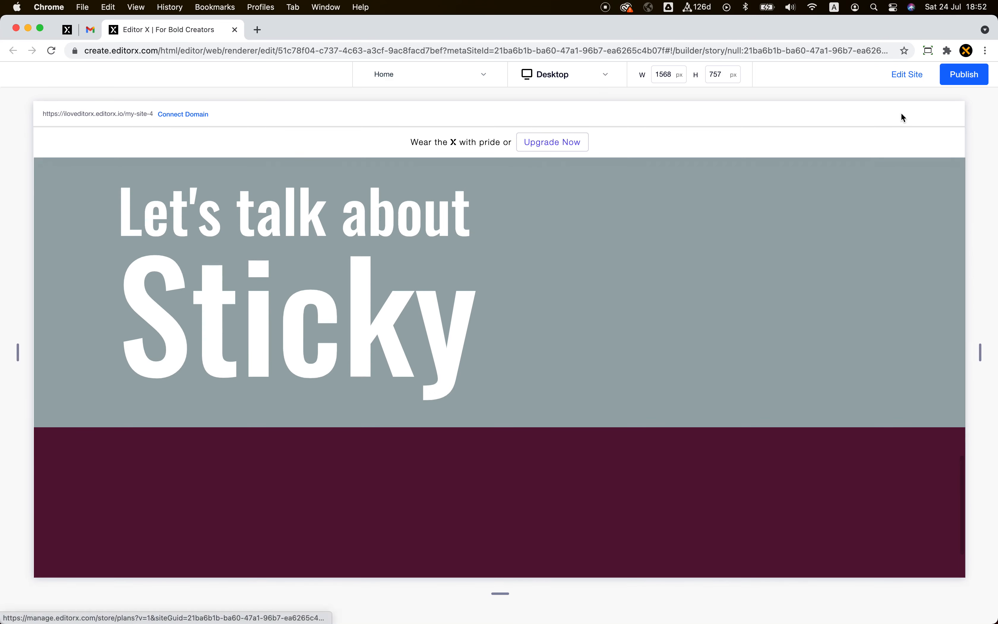
pyautogui.click(906, 85)
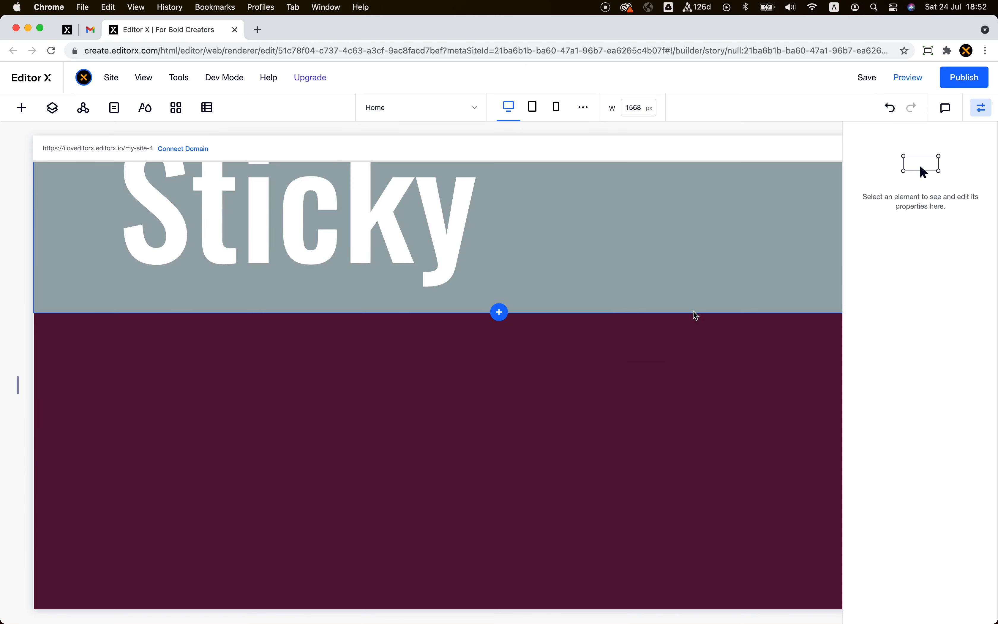
# Review the sticky section's size settings and examine in preview how the maroon section and footer move past it
pyautogui.click(704, 277)
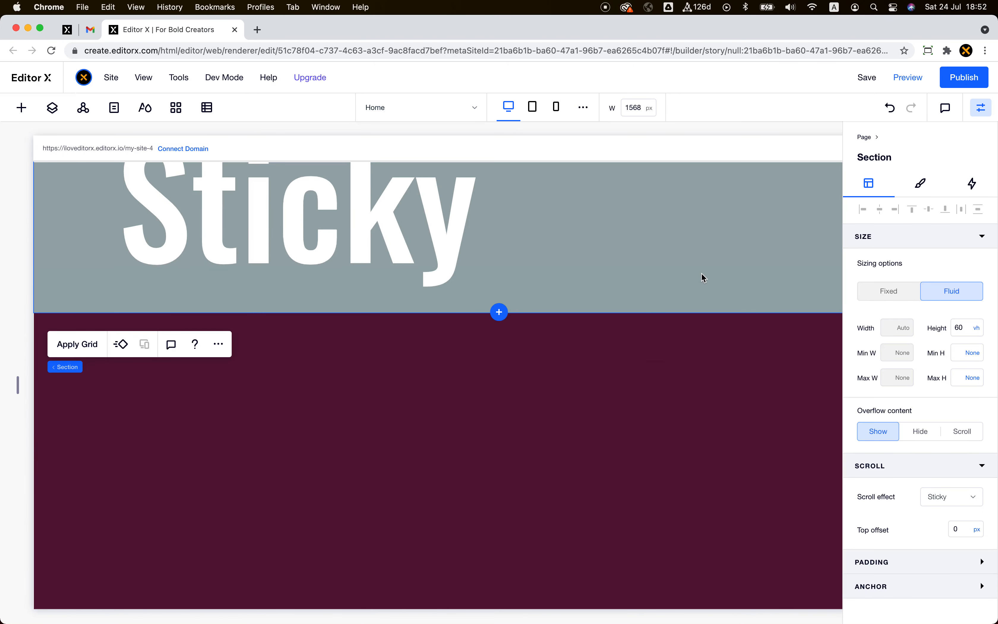
pyautogui.click(908, 77)
pyautogui.scroll(5, 778, 220)
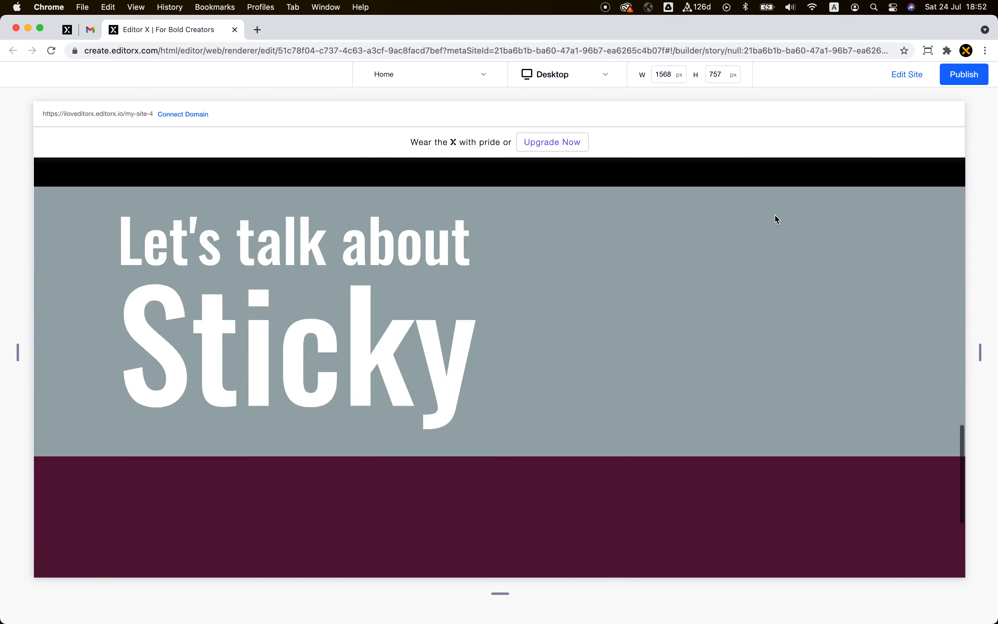
pyautogui.scroll(-3, 778, 219)
pyautogui.scroll(-2, 583, 397)
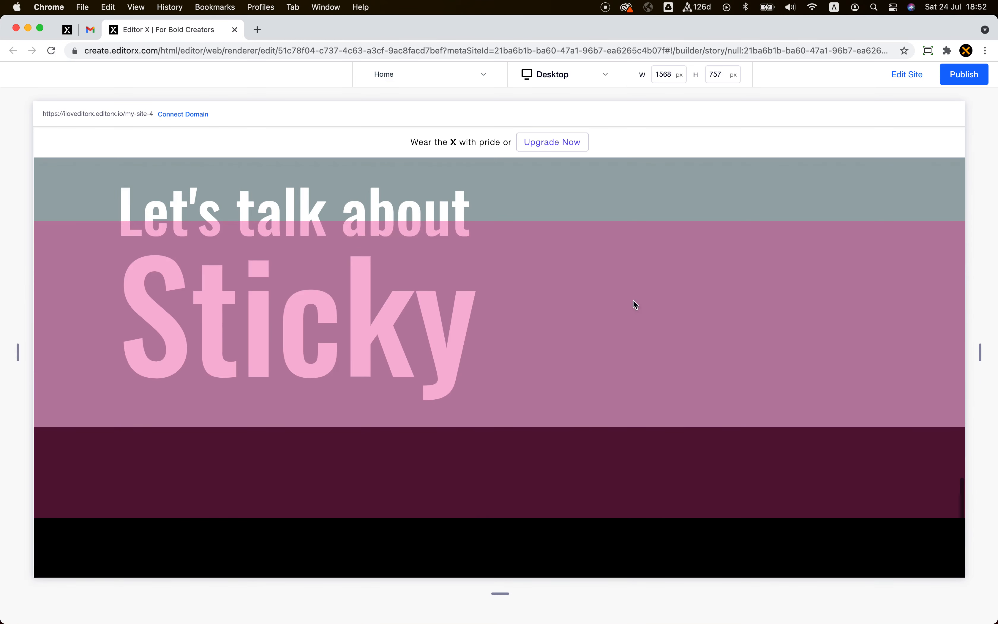
pyautogui.scroll(4, 593, 351)
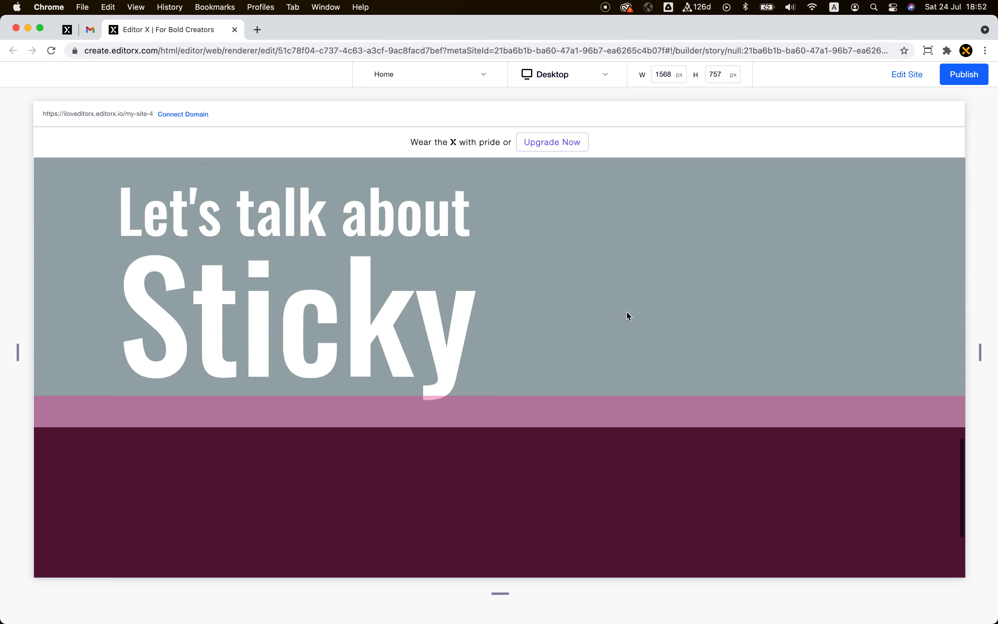
pyautogui.click(907, 75)
# Delete the whole stack holding the "Let's talk about" and "Sticky" texts from the grey section
pyautogui.scroll(3, 618, 316)
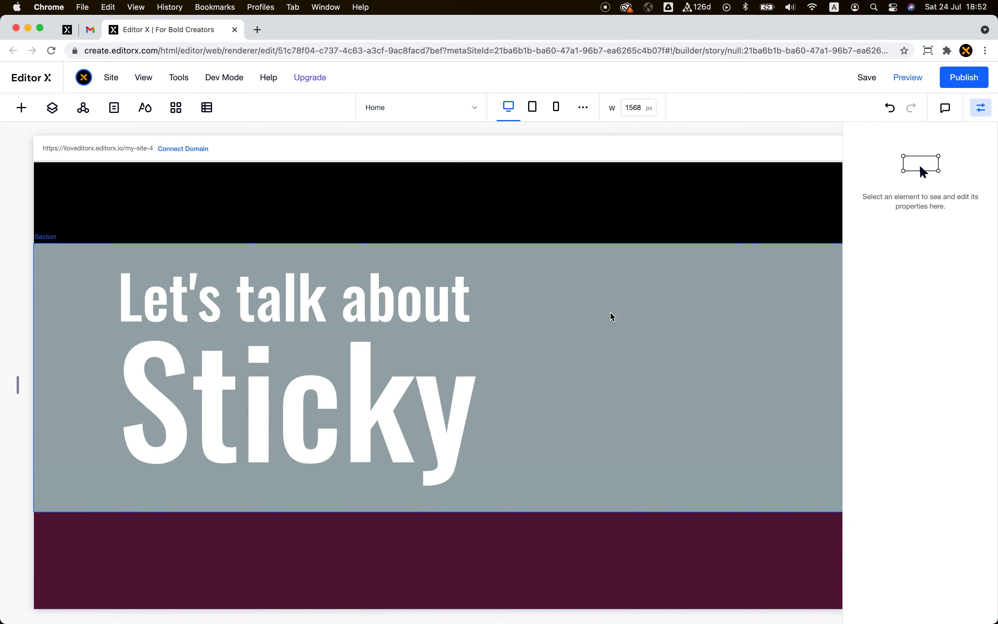
pyautogui.click(508, 310)
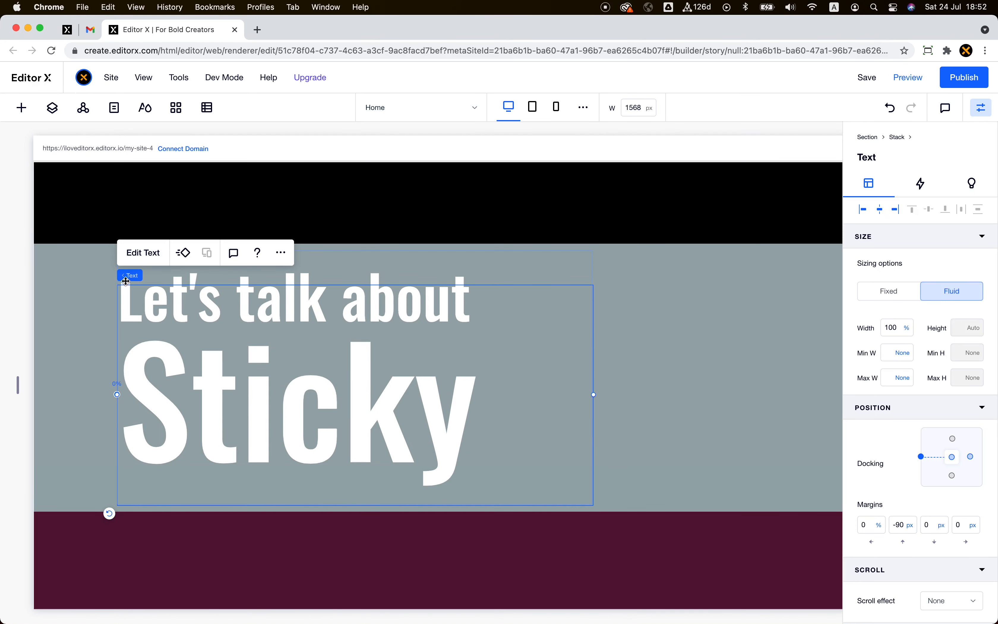
pyautogui.moveTo(131, 279)
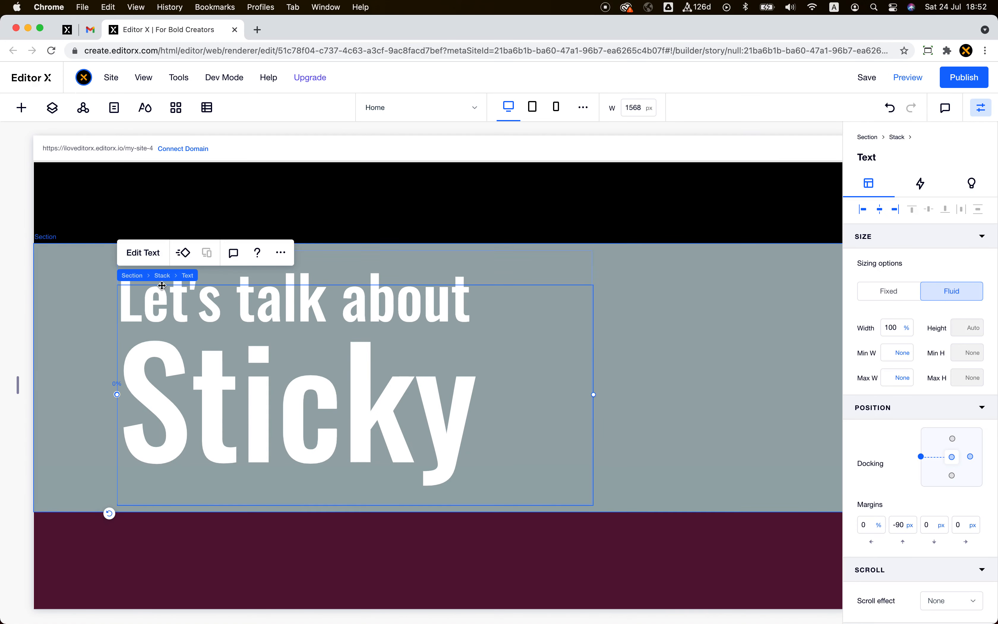
pyautogui.click(135, 280)
pyautogui.click(135, 280)
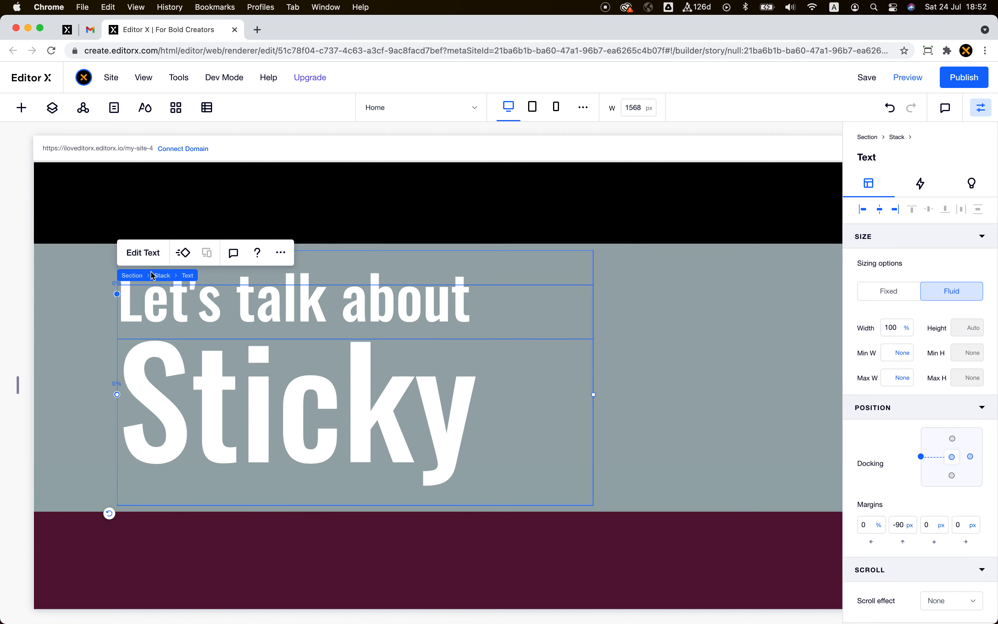
pyautogui.click(163, 275)
pyautogui.click(277, 218)
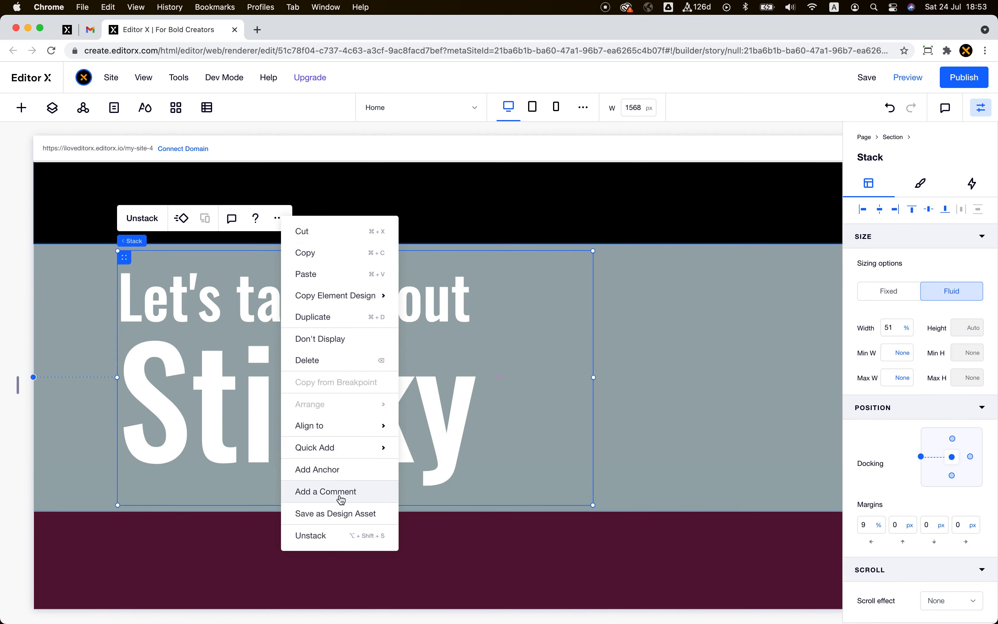
pyautogui.click(332, 357)
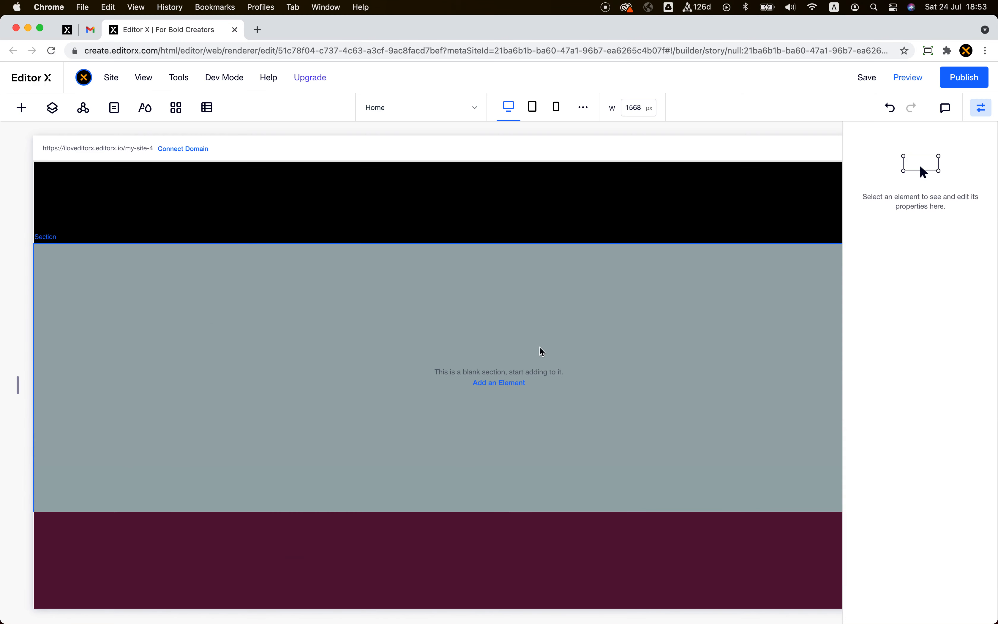
# Set the emptied grey section's height to 100 vh
pyautogui.click(539, 346)
pyautogui.scroll(5, 539, 347)
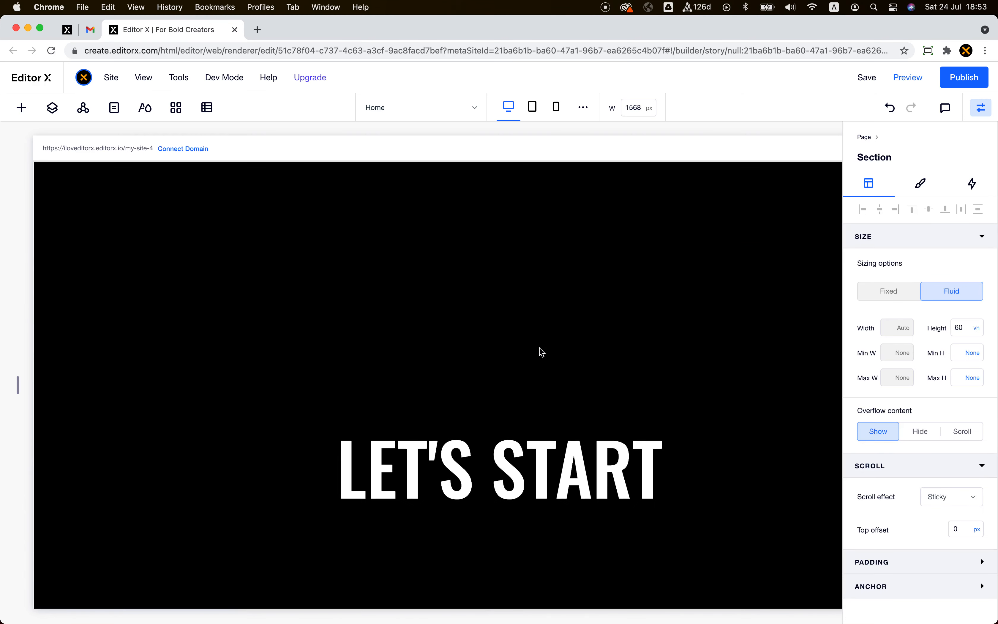
pyautogui.scroll(-10, 541, 351)
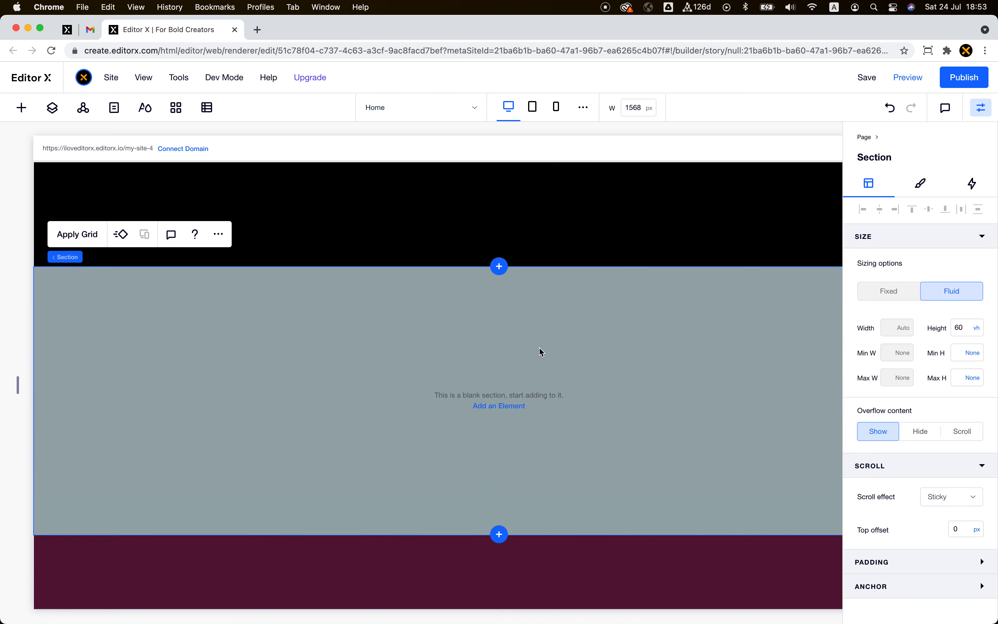
pyautogui.click(922, 190)
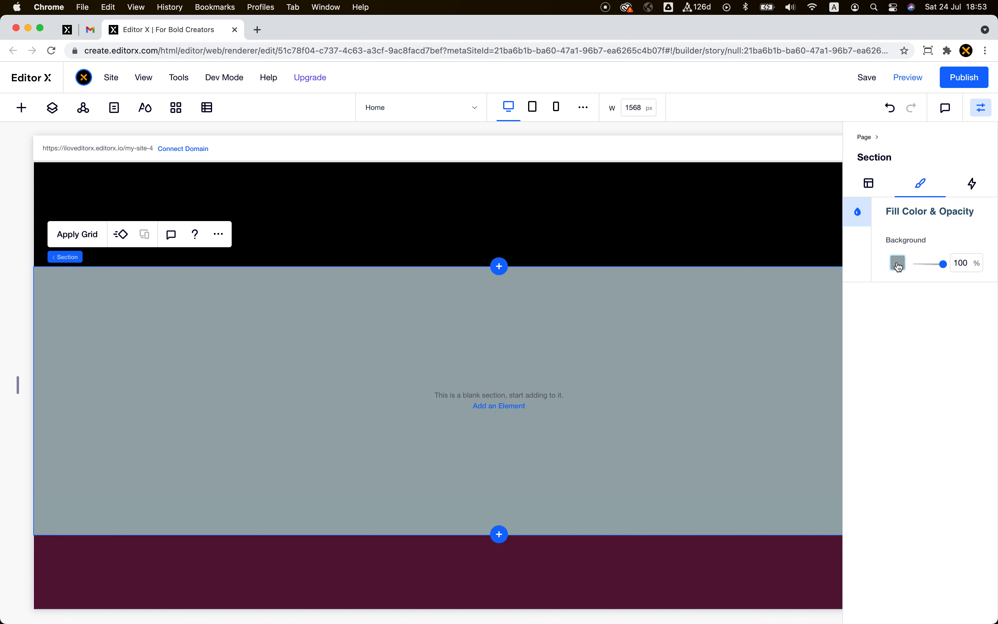
pyautogui.click(867, 184)
pyautogui.click(970, 331)
pyautogui.click(701, 395)
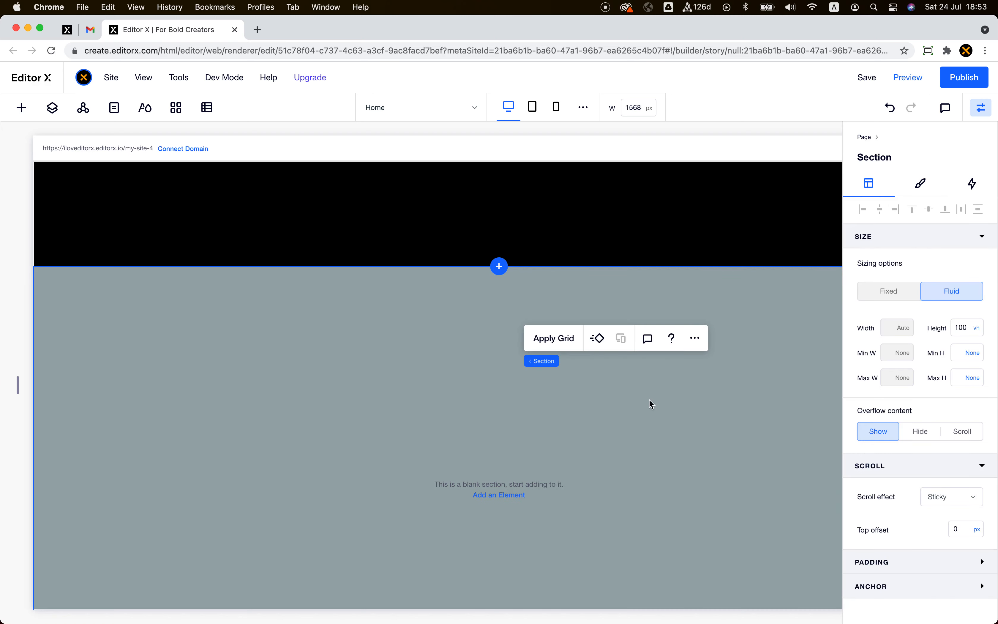
# Apply a 1x2 grid layout to the grey section
pyautogui.click(559, 339)
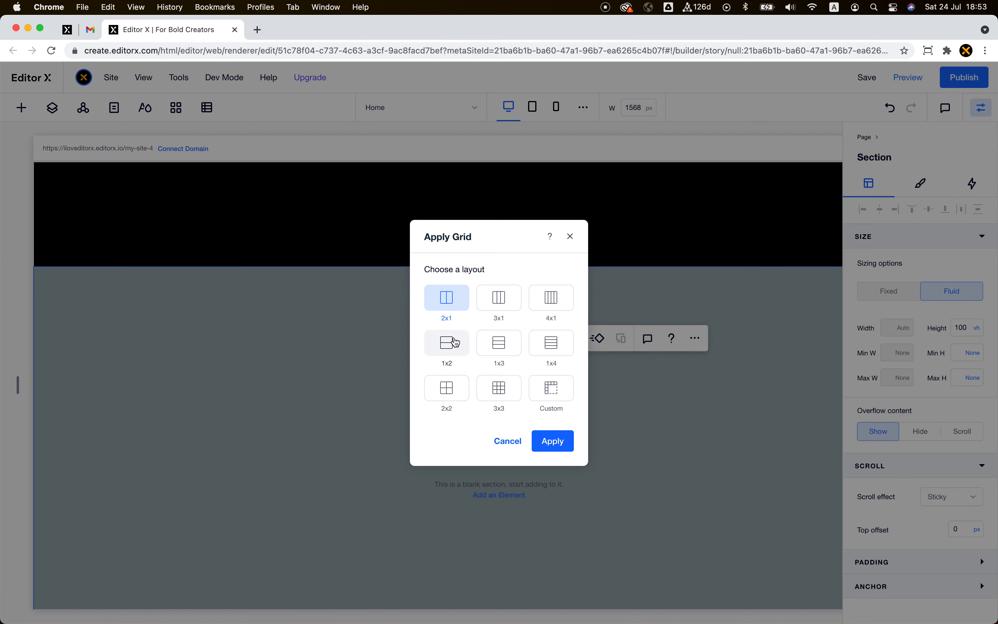
pyautogui.click(445, 350)
pyautogui.click(552, 441)
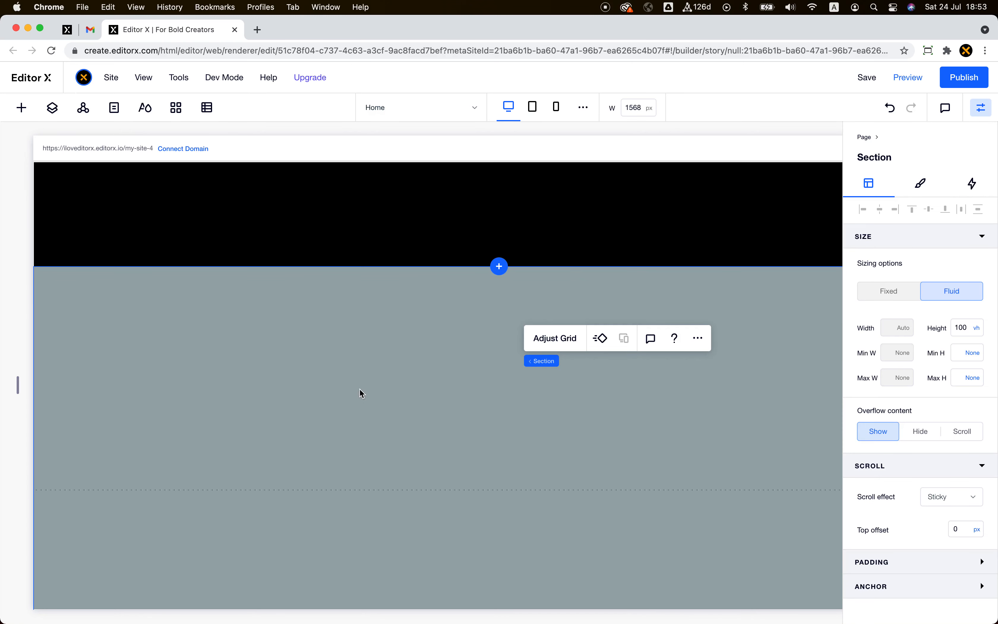
# Set the height of the first row in the grey section's grid to 1 fr
pyautogui.click(555, 339)
pyautogui.click(459, 394)
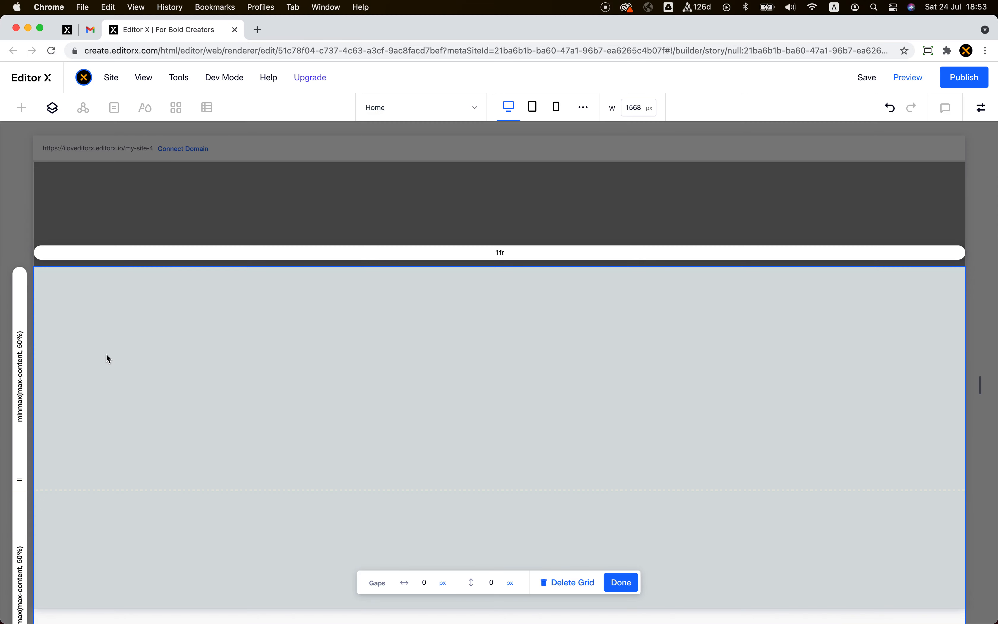
pyautogui.click(21, 312)
pyautogui.click(65, 351)
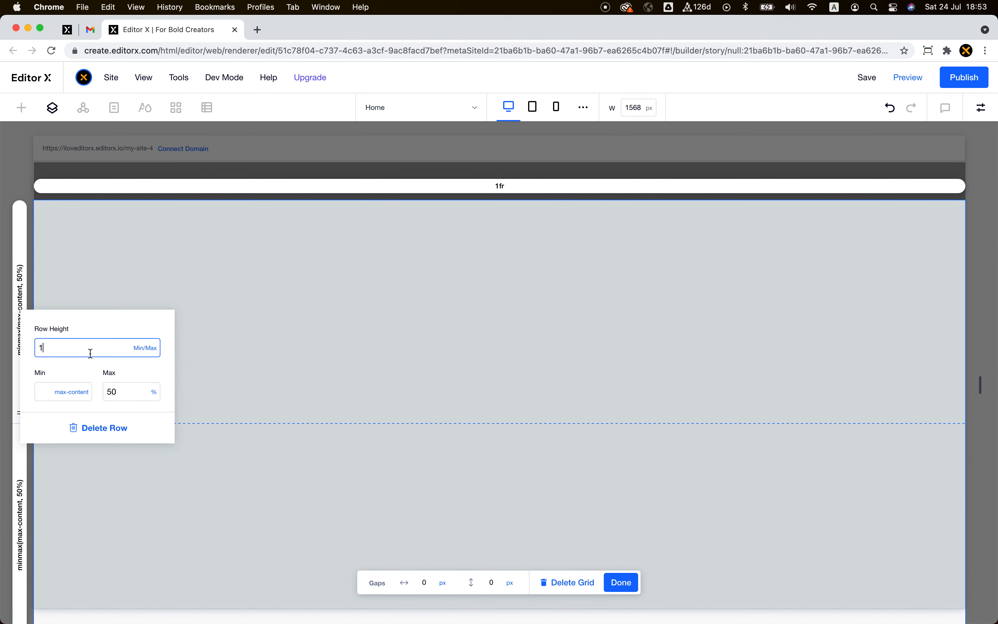
pyautogui.press('Return')
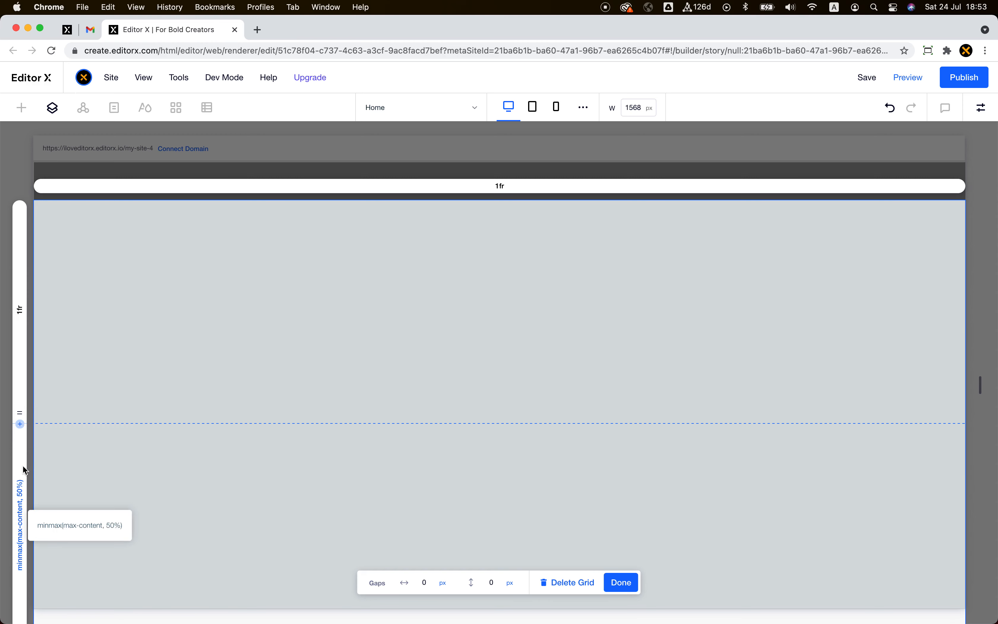
# Set the grid's second row height to 1 fr and finish adjusting the grid
pyautogui.click(20, 522)
pyautogui.click(70, 504)
pyautogui.write('1fr')
pyautogui.press('Return')
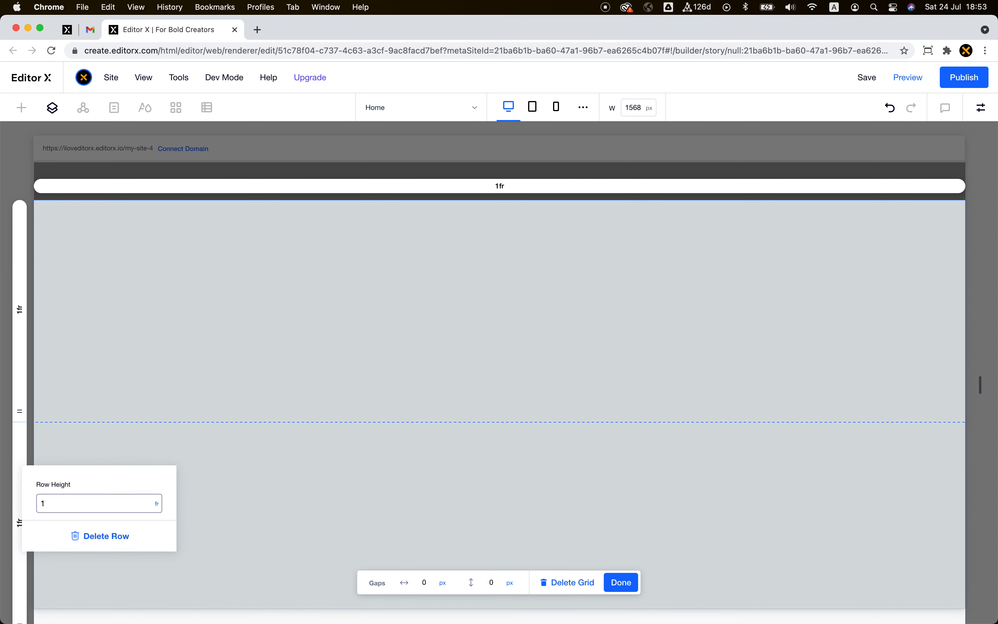
pyautogui.click(415, 432)
pyautogui.click(621, 582)
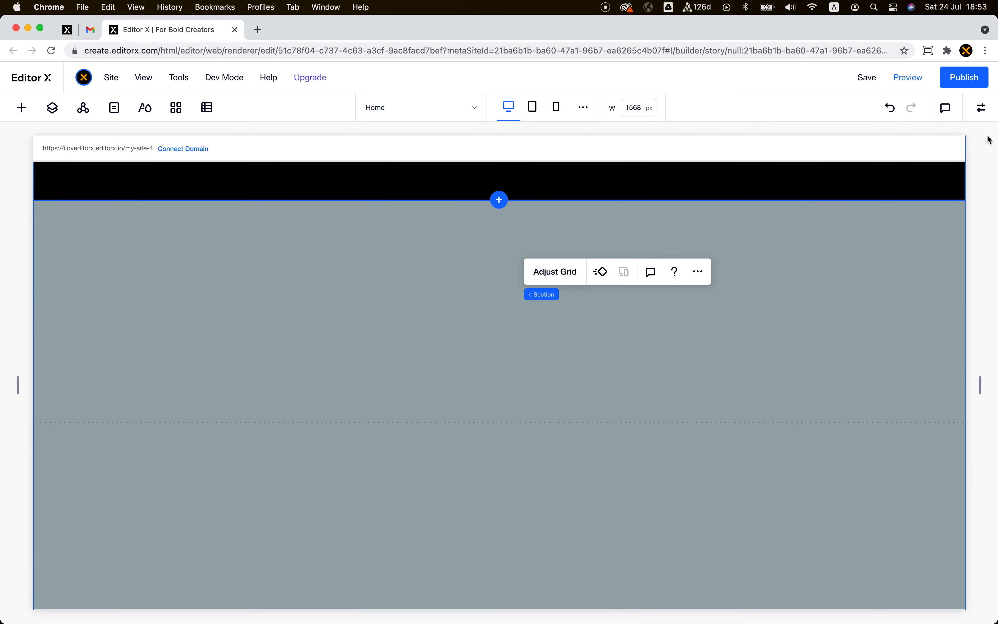
# Set the grey section's height to 200 vh
pyautogui.click(982, 107)
pyautogui.click(965, 327)
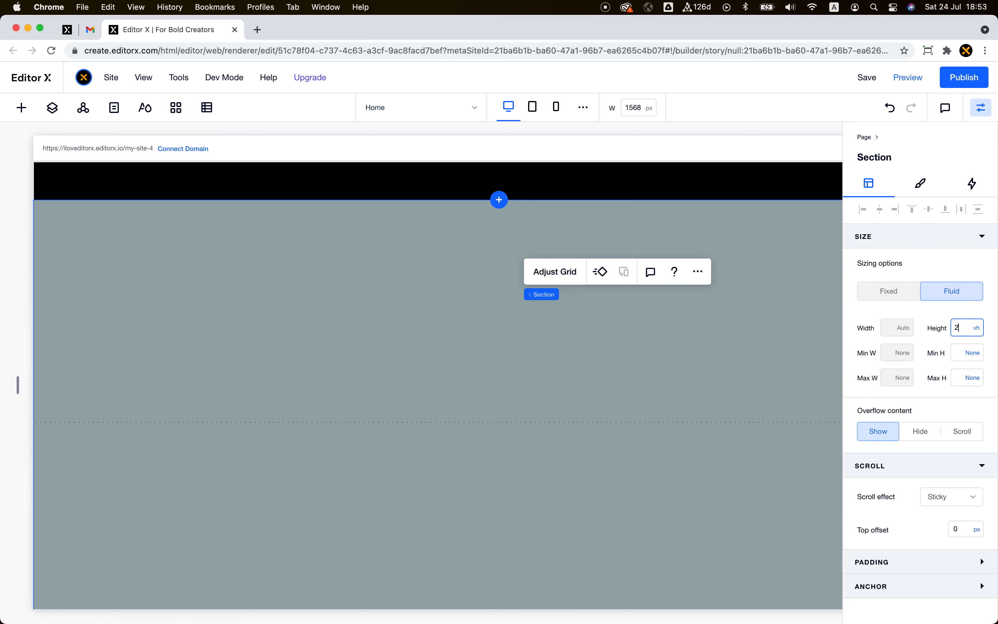
pyautogui.scroll(-2, 686, 429)
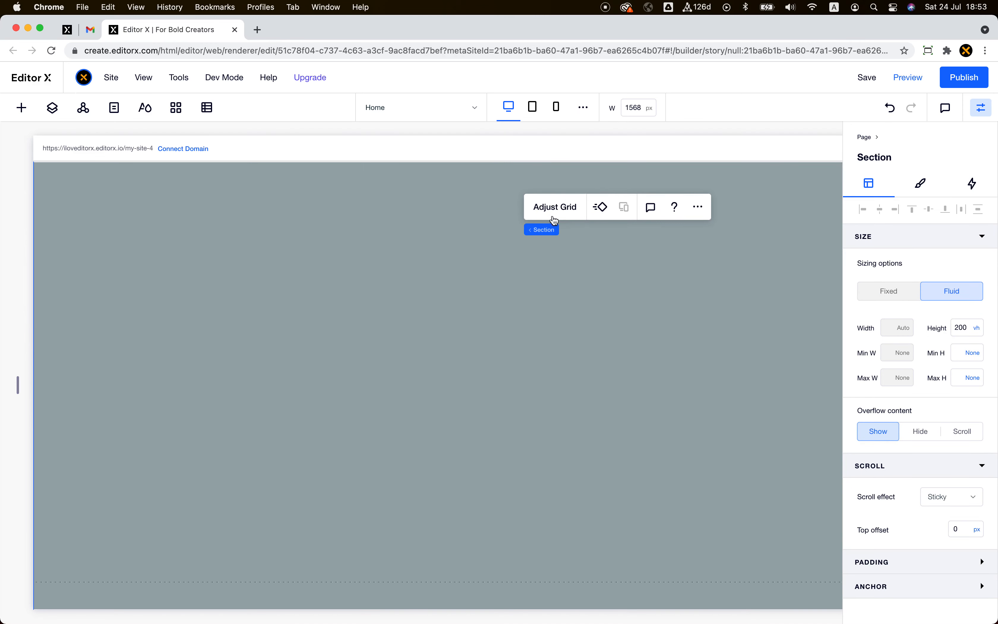
# Open the grey section's two-row grid for adjustment
pyautogui.click(555, 206)
pyautogui.click(478, 395)
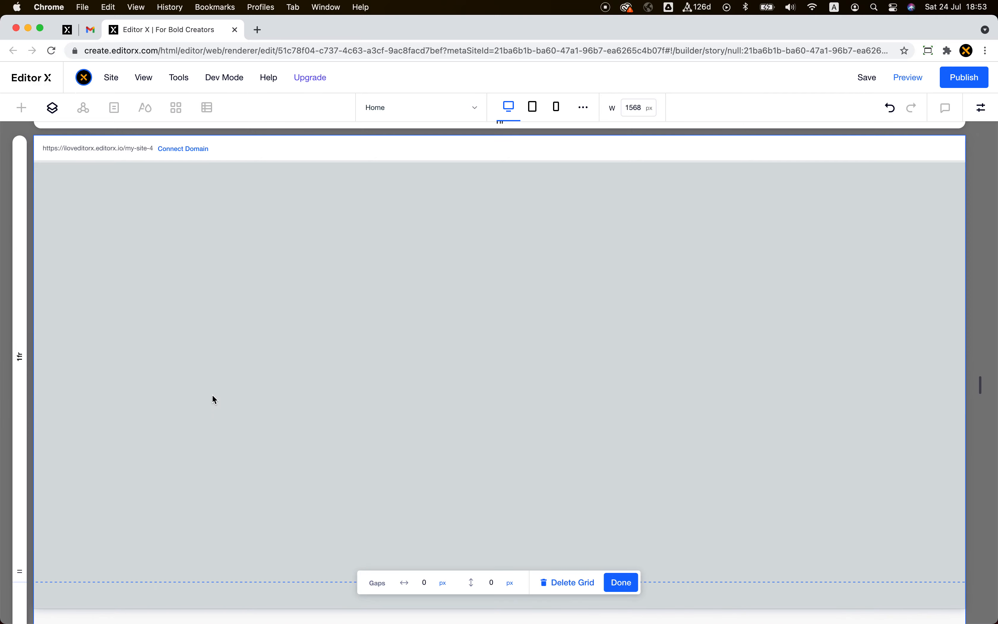